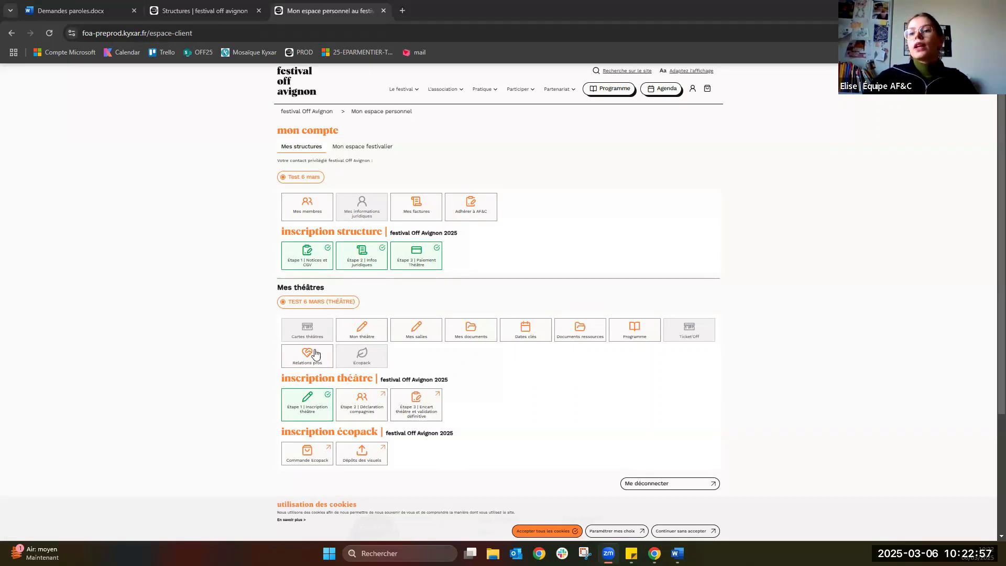
Open the already-validated 'Étape 1 | Inscription théâtre' registration form.
scroll(235, 361, "down", 1)
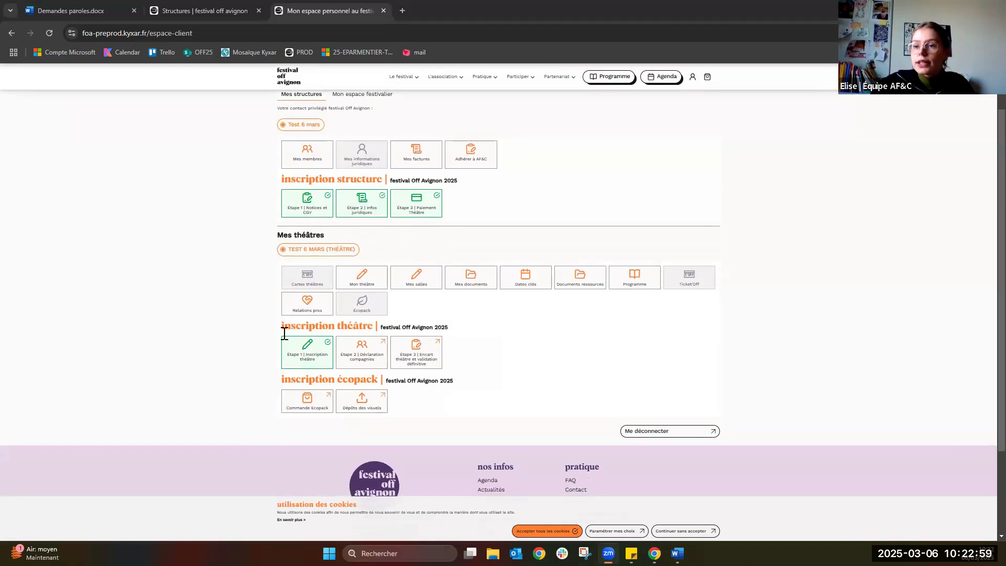
left_click(307, 358)
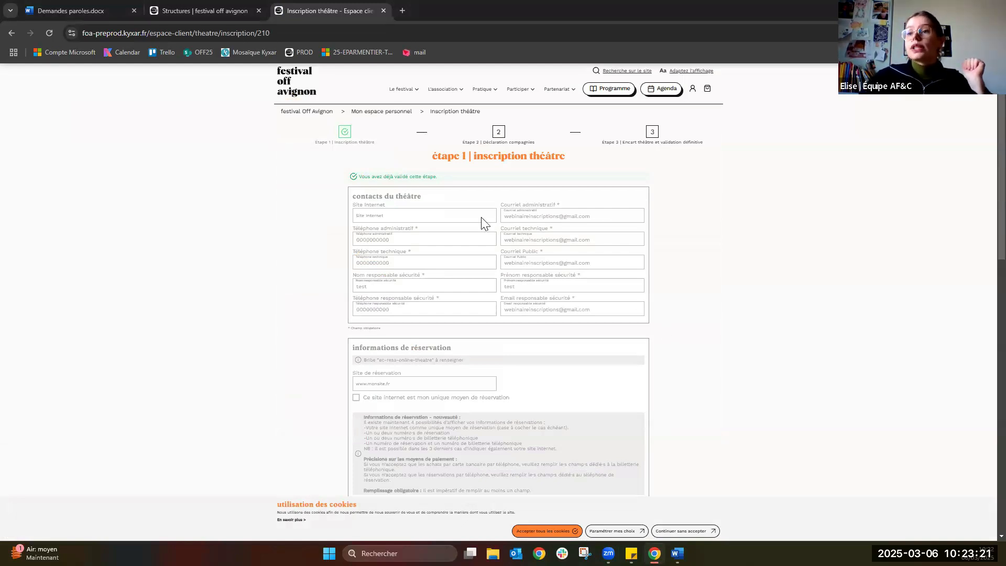
Review the completed step 1 sections, including the security manager's details.
scroll(329, 246, "down", 1)
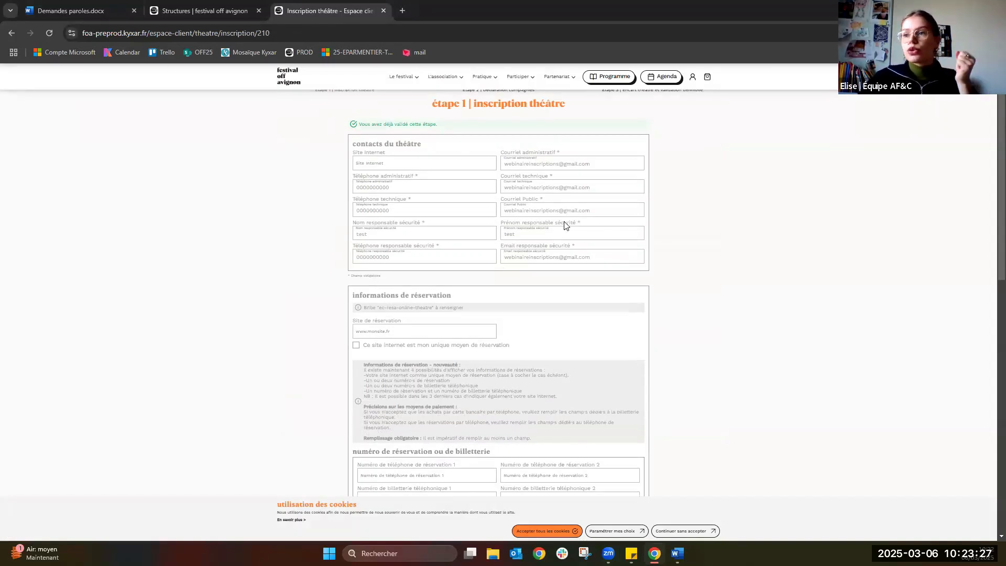
left_click_drag(502, 220, 536, 243)
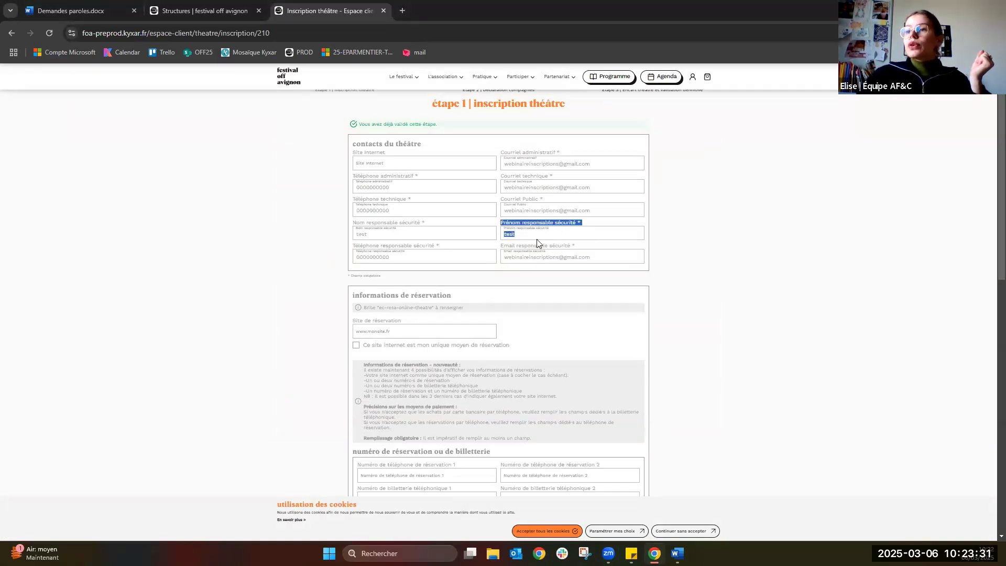
left_click(304, 299)
scroll(304, 299, "down", 2)
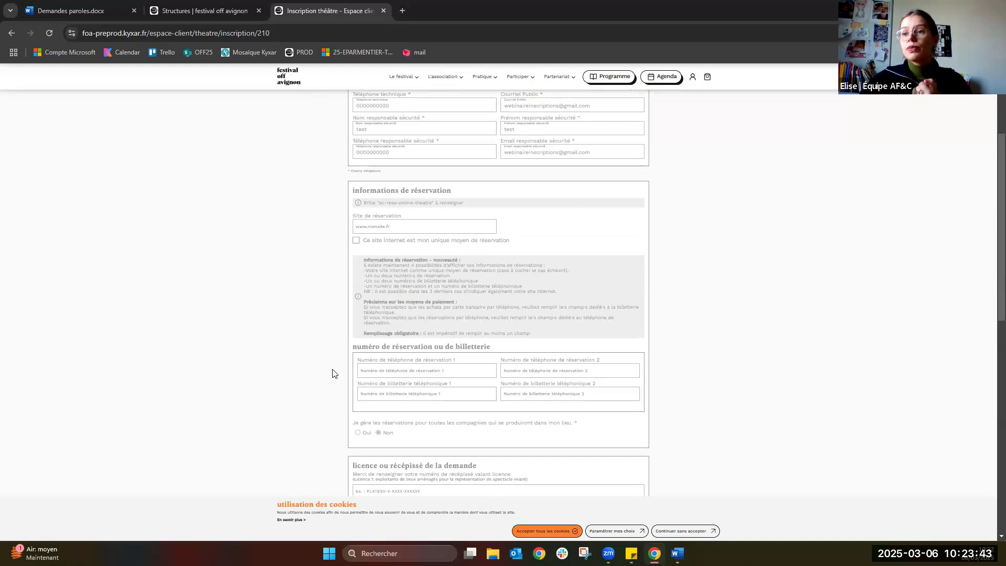
scroll(327, 377, "down", 1)
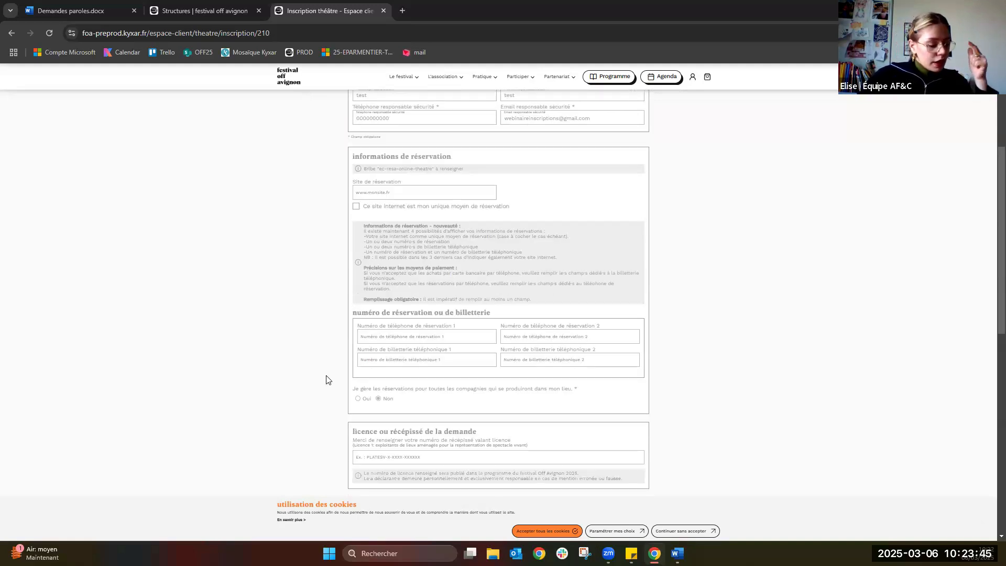
scroll(325, 380, "down", 1)
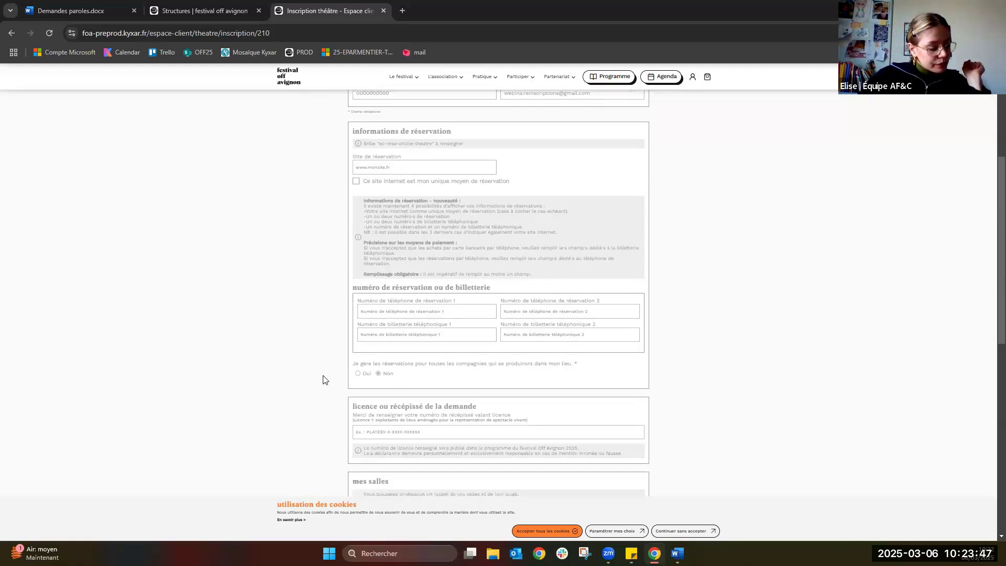
scroll(325, 379, "down", 2)
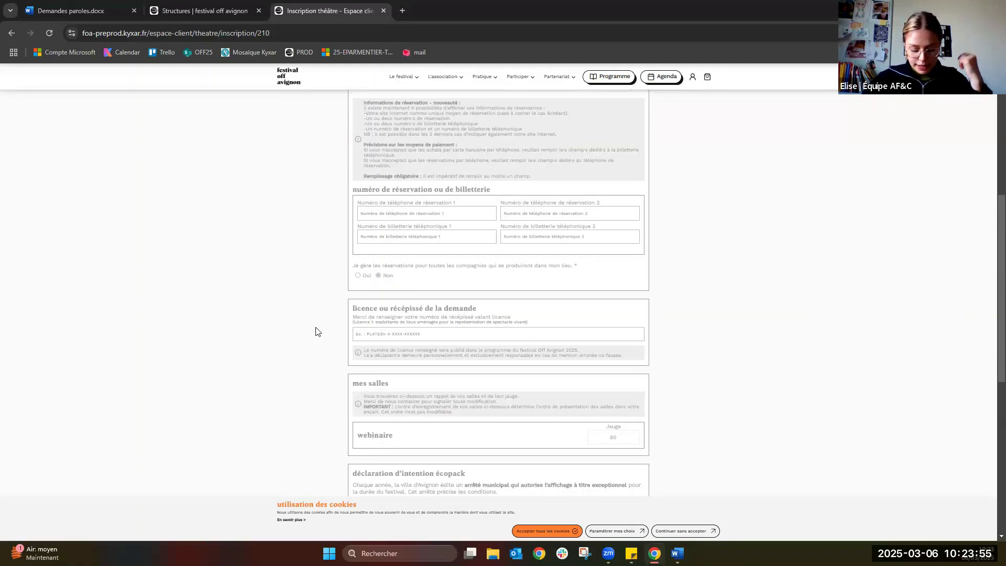
scroll(316, 331, "down", 1)
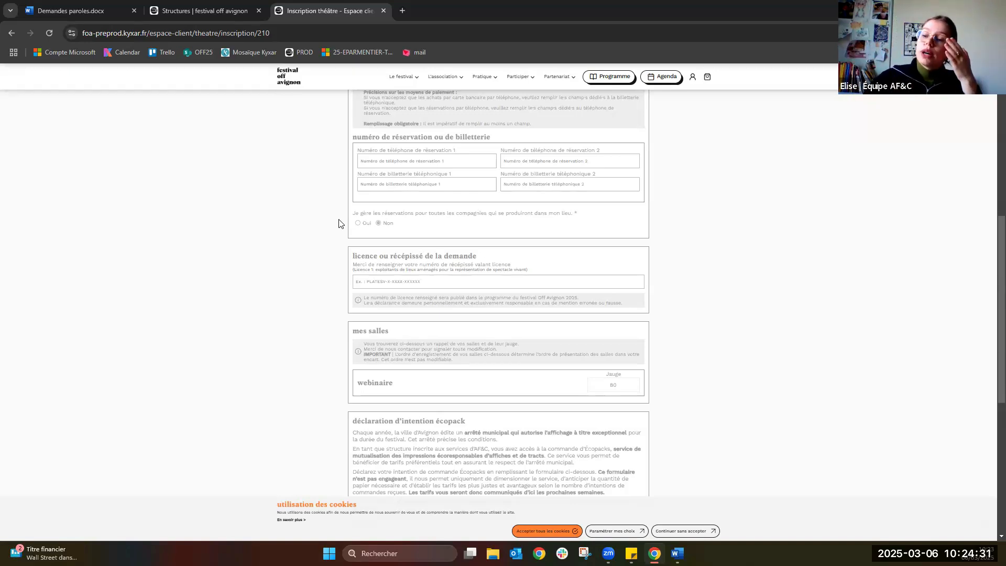
scroll(339, 276, "down", 3)
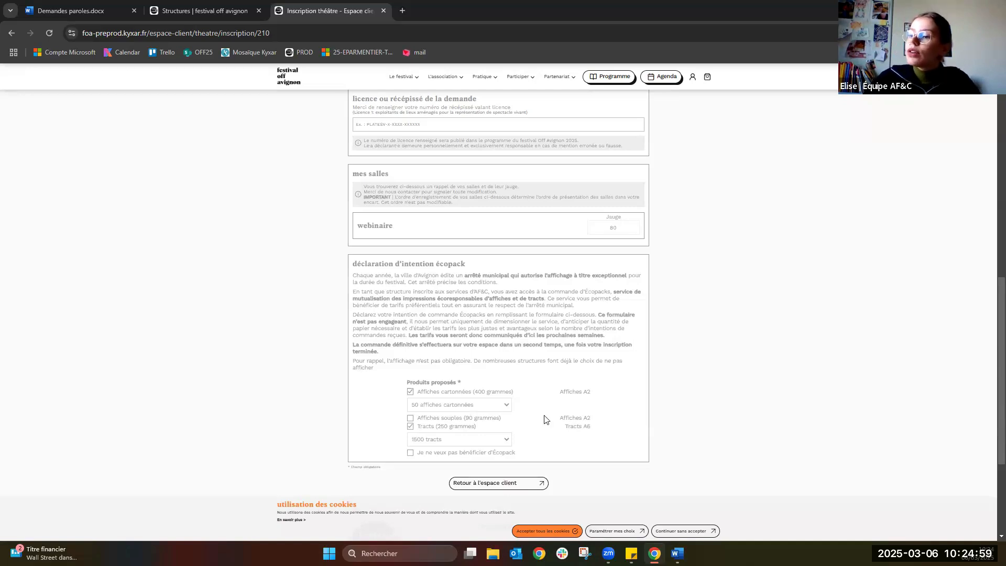
scroll(549, 402, "down", 3)
Go from the top of the form to Étape 2 'Déclaration compagnies'.
scroll(468, 134, "up", 10)
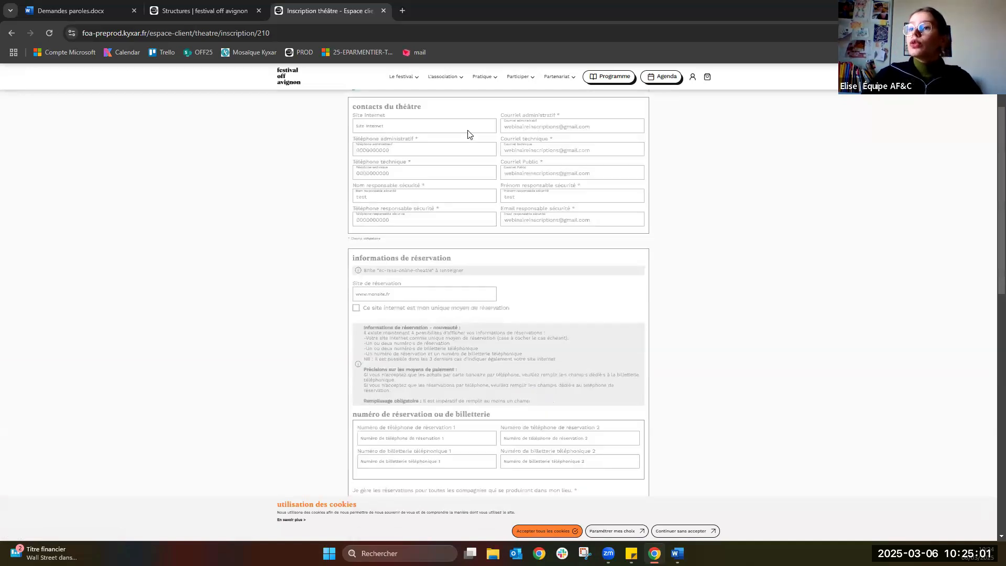
scroll(496, 129, "up", 3)
left_click(498, 133)
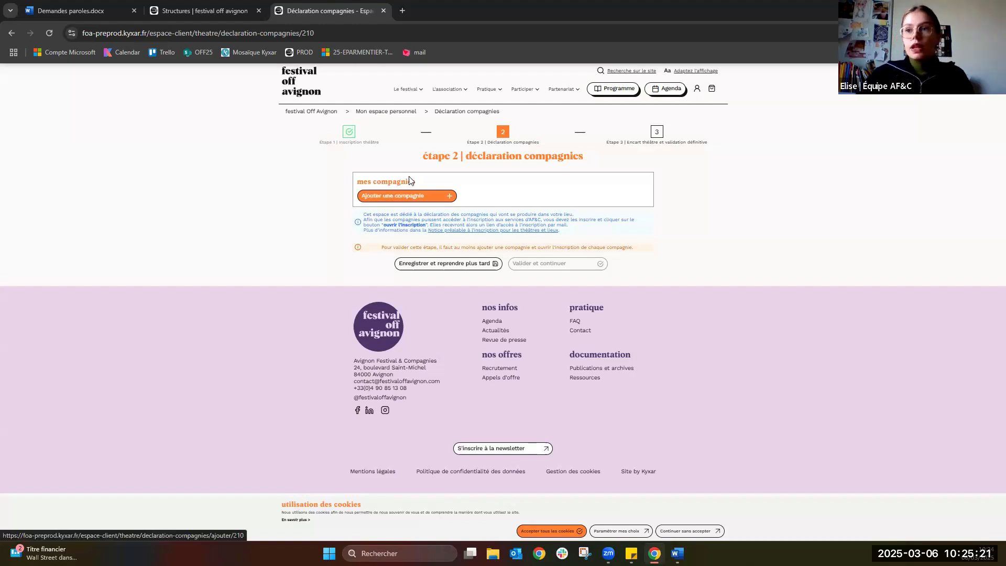
Add a company by searching its pasted SIREN number and select WEBINAIRE MARS 2025.
left_click(427, 197)
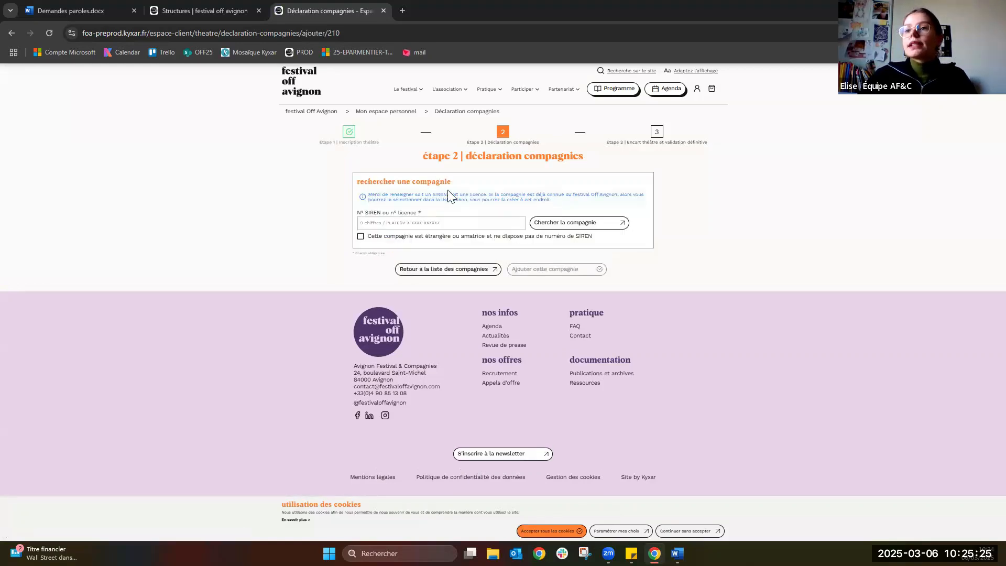
left_click(405, 224)
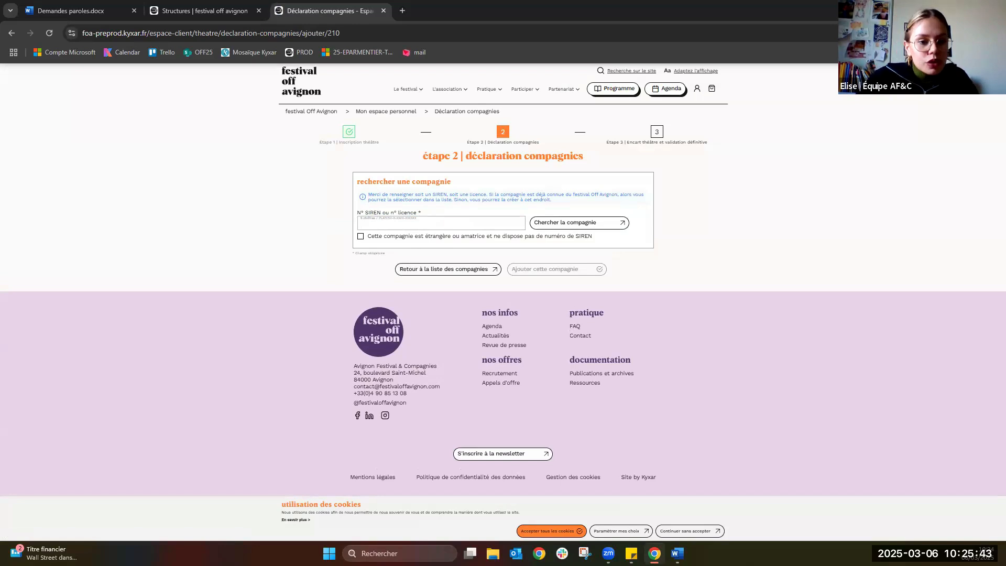
key("alt+Tab")
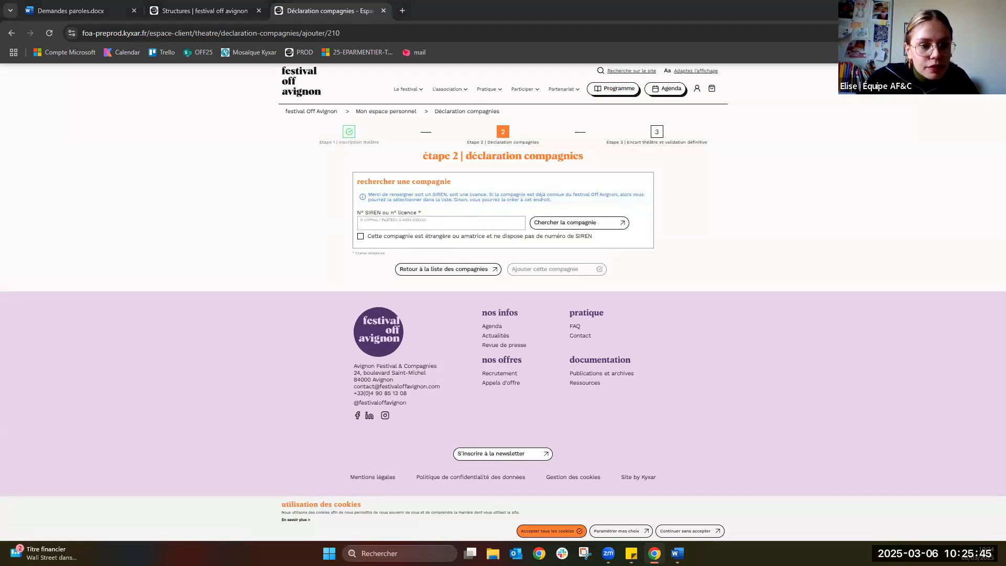
left_click(409, 222)
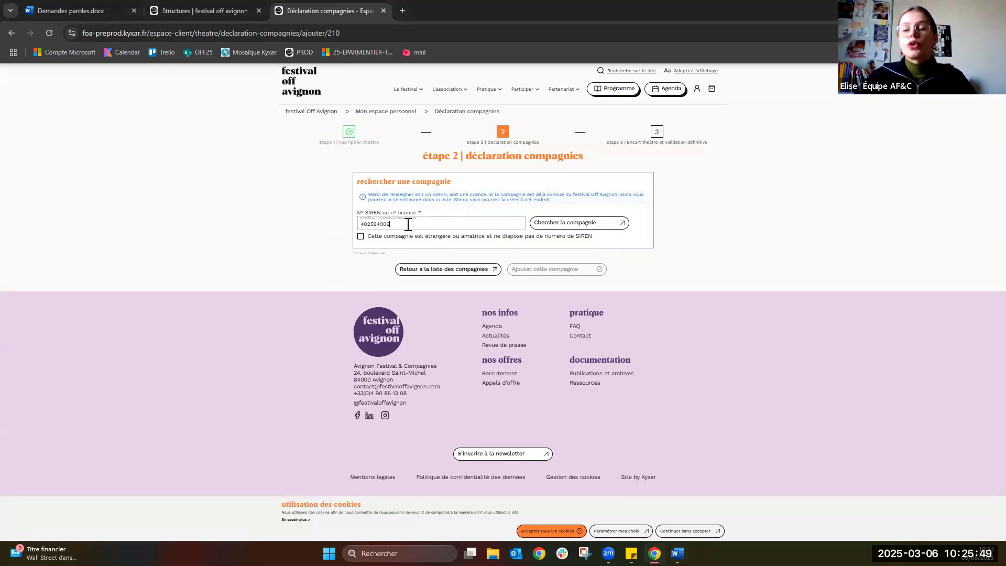
left_click(566, 224)
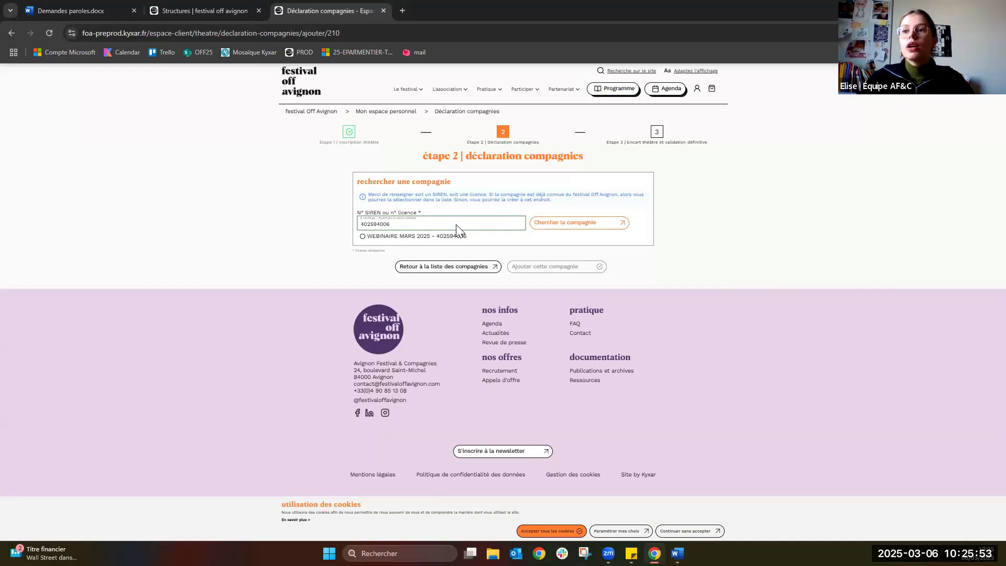
left_click(419, 236)
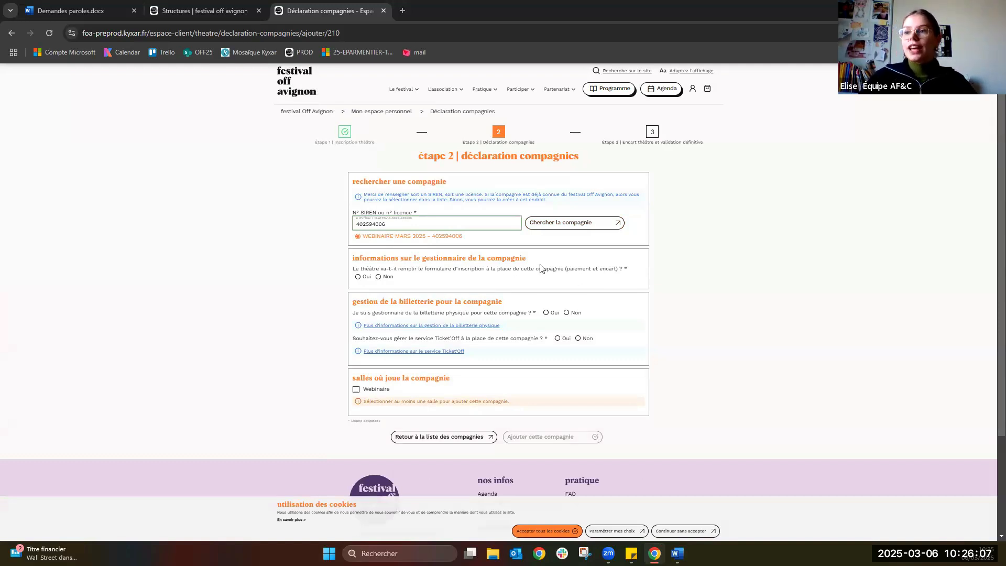
Answer no to ticketing, Ticket'Off and theatre-registration questions, and tick the Webinaire venue.
left_click(573, 316)
left_click(580, 338)
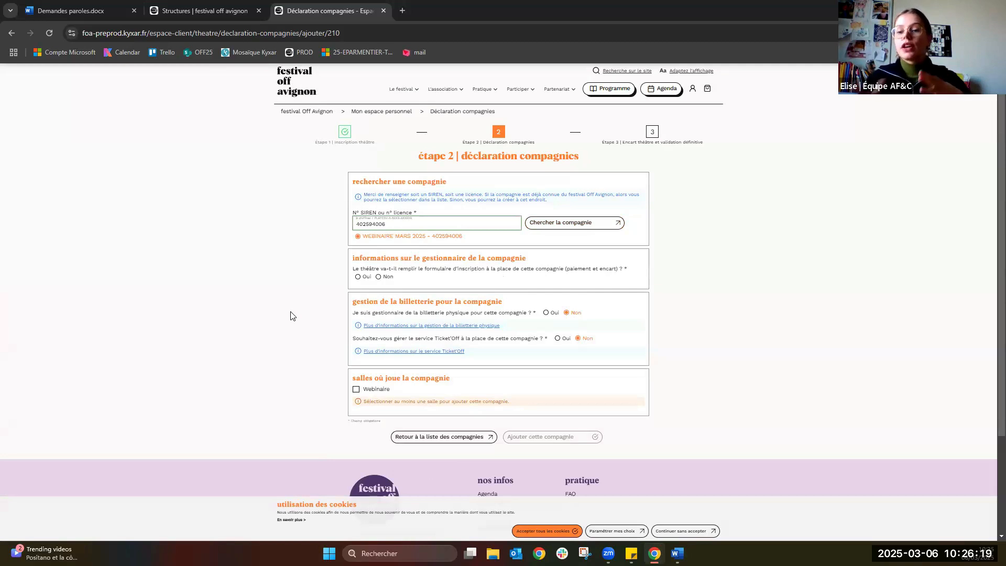
left_click(386, 279)
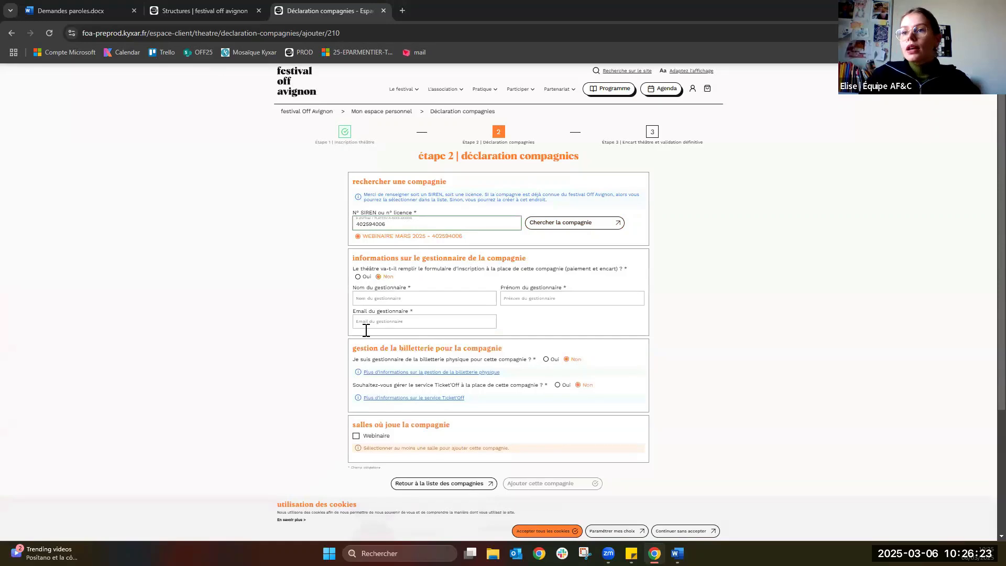
scroll(366, 314, "down", 1)
left_click(377, 246)
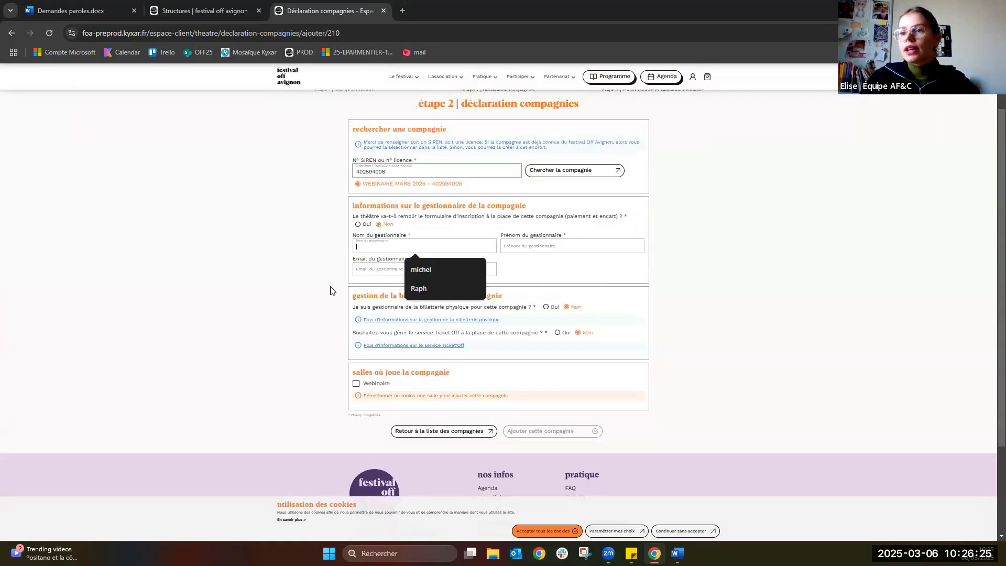
left_click(356, 383)
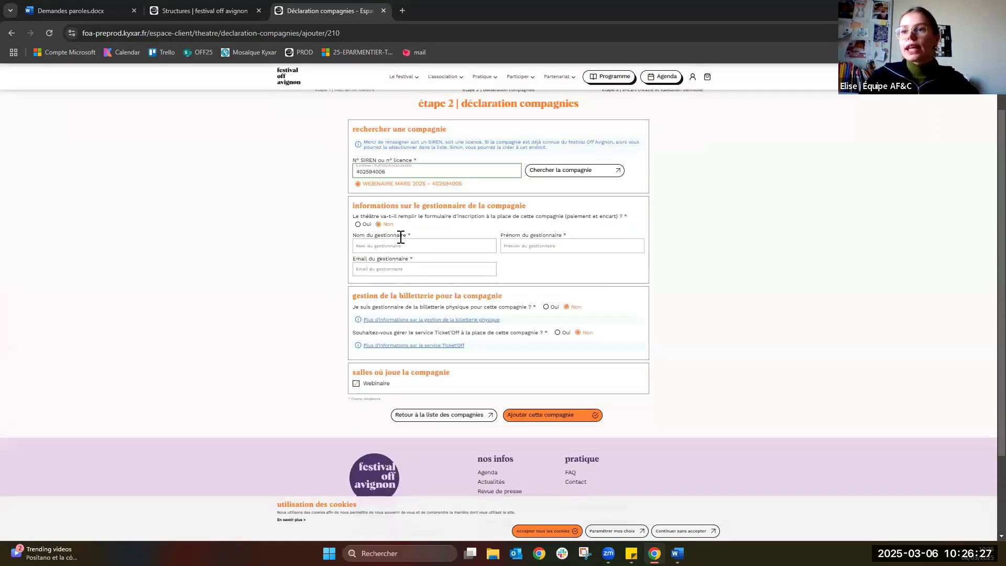
Enter manager name 'Test' 'Test' and the pasted manager e-mail, then add the company.
left_click(383, 245)
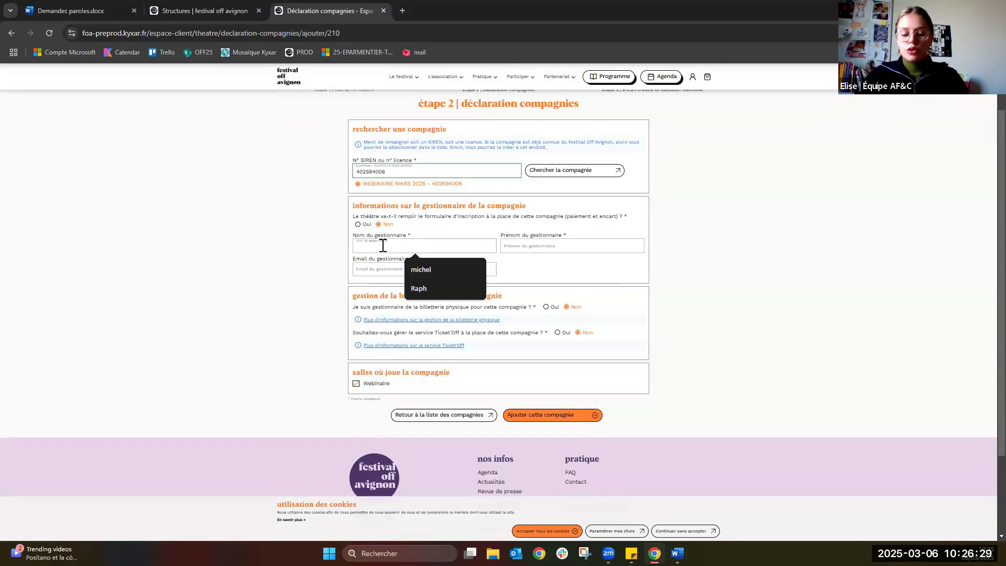
type("Test")
left_click(545, 247)
type("Test")
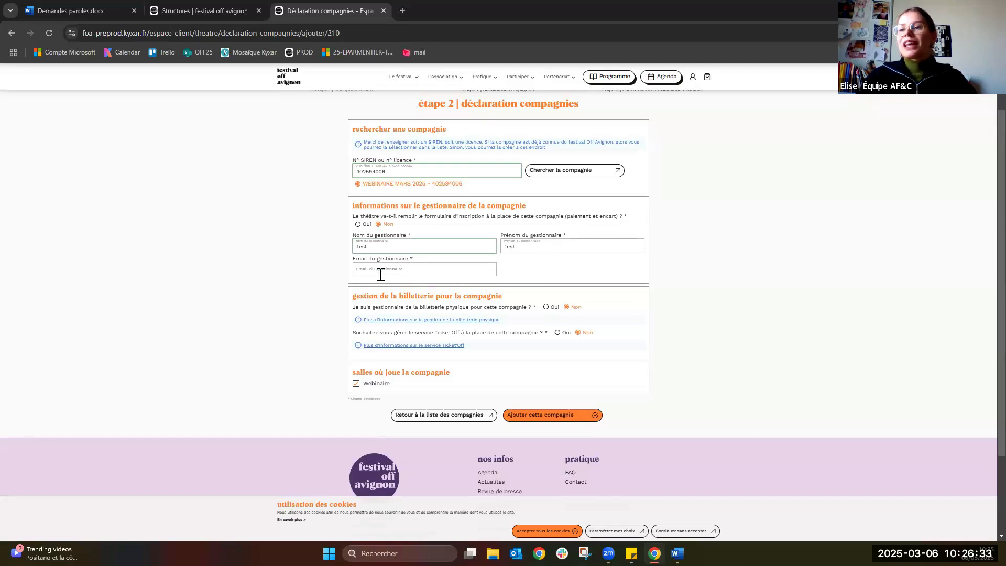
left_click(379, 269)
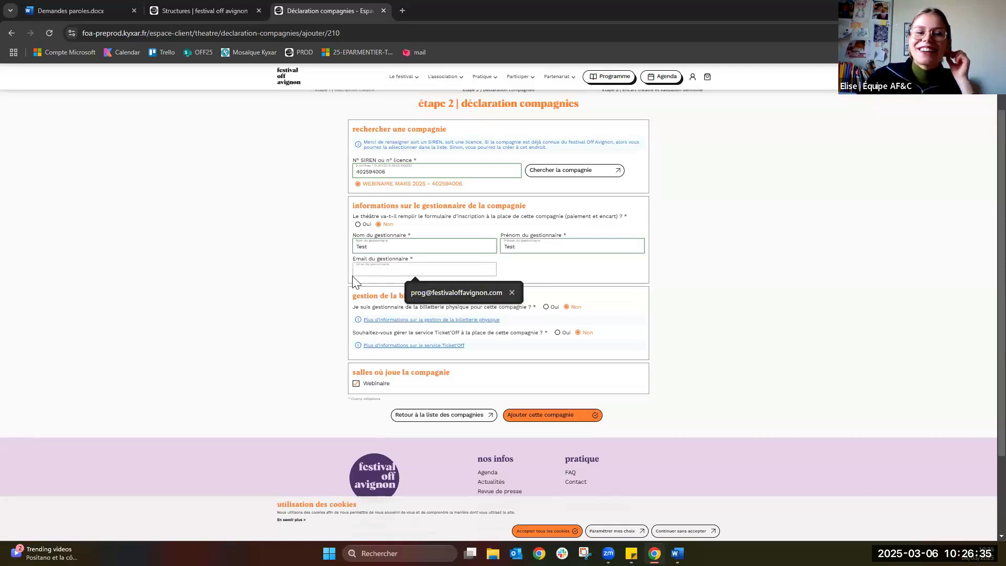
key("alt+Tab")
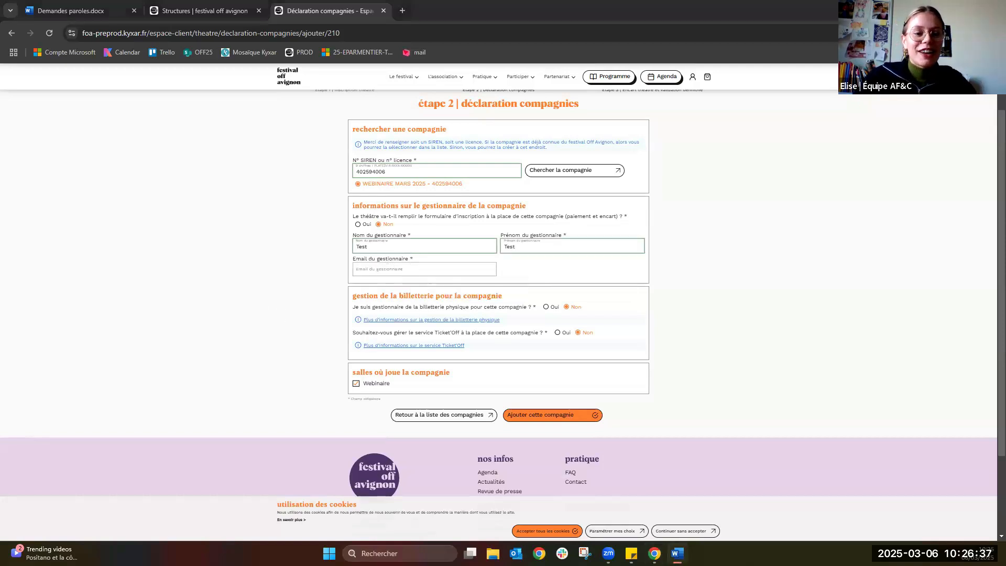
left_click(380, 273)
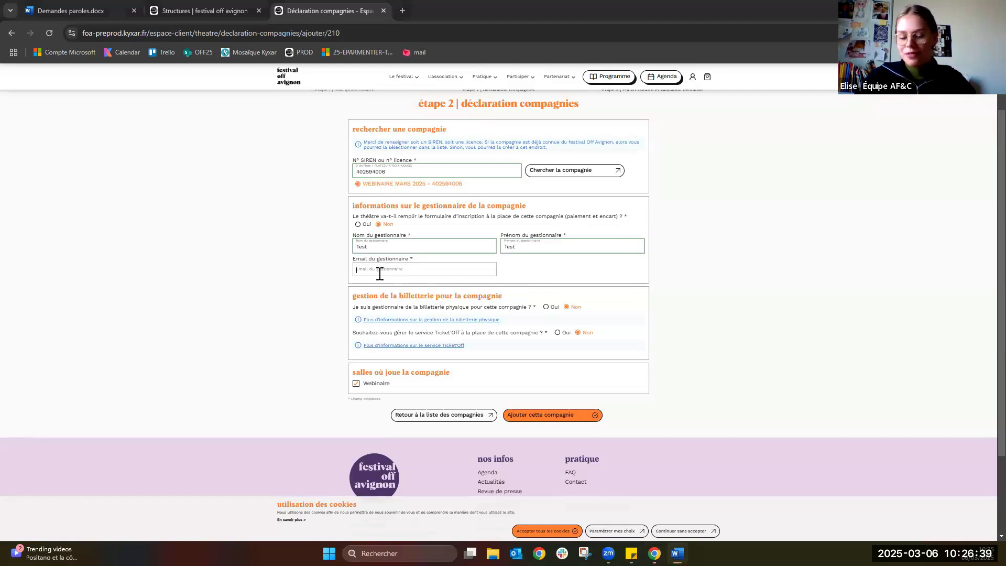
key("ctrl+v")
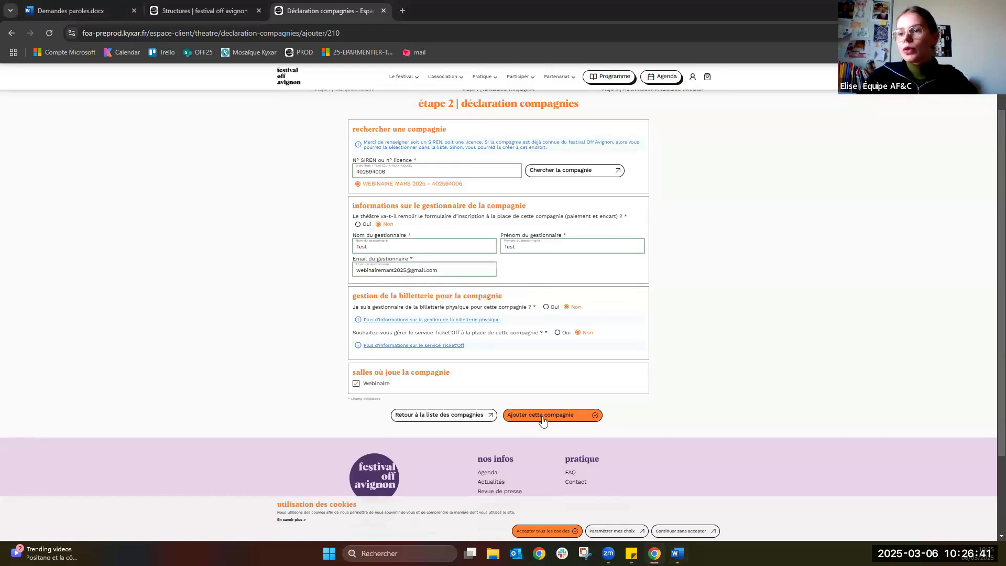
left_click(542, 416)
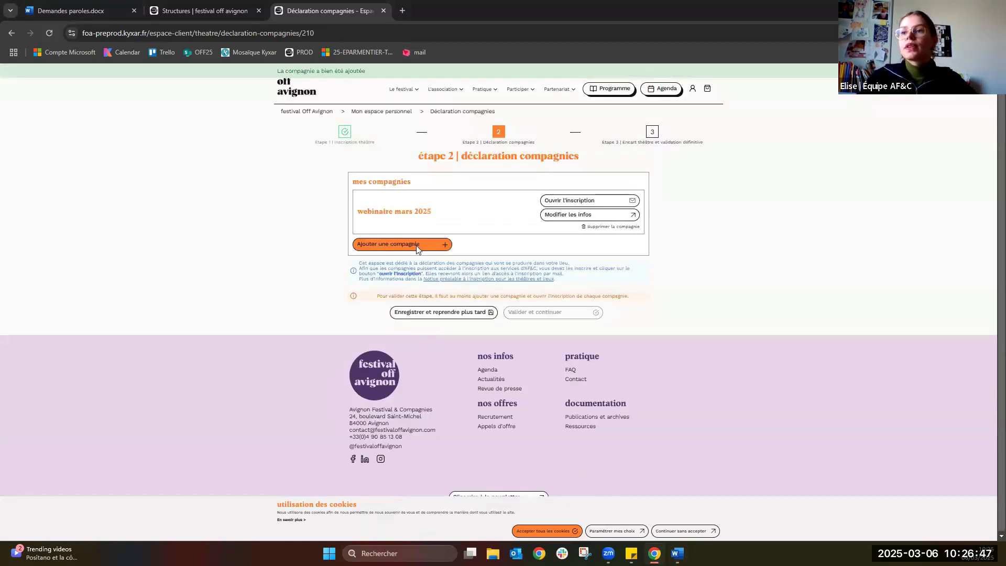
left_click(434, 246)
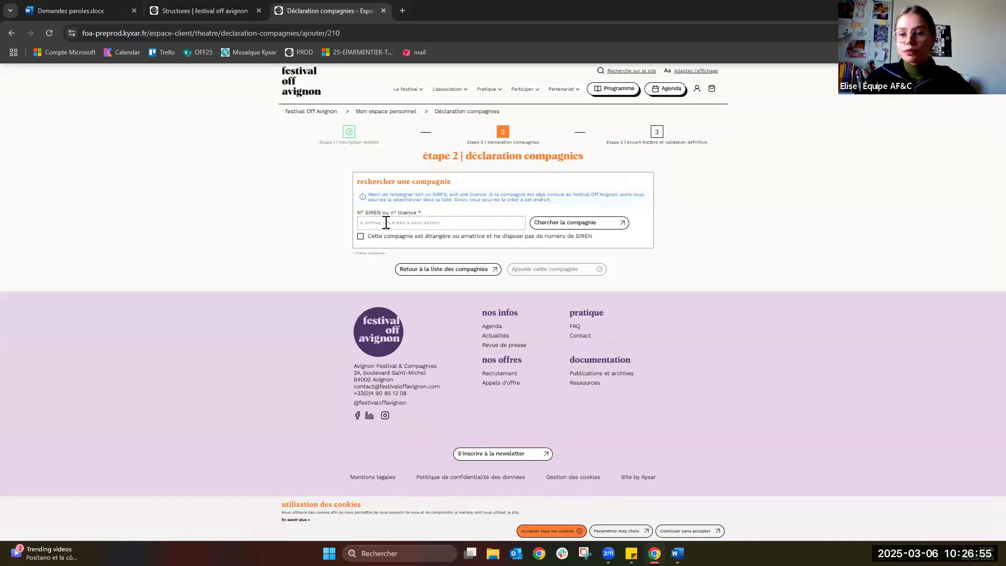
left_click(360, 236)
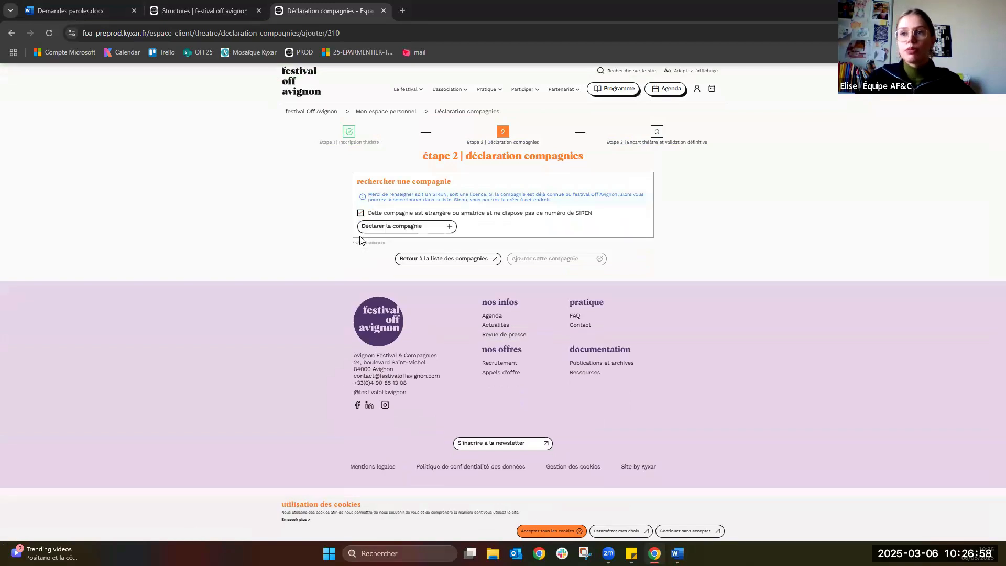
left_click(421, 230)
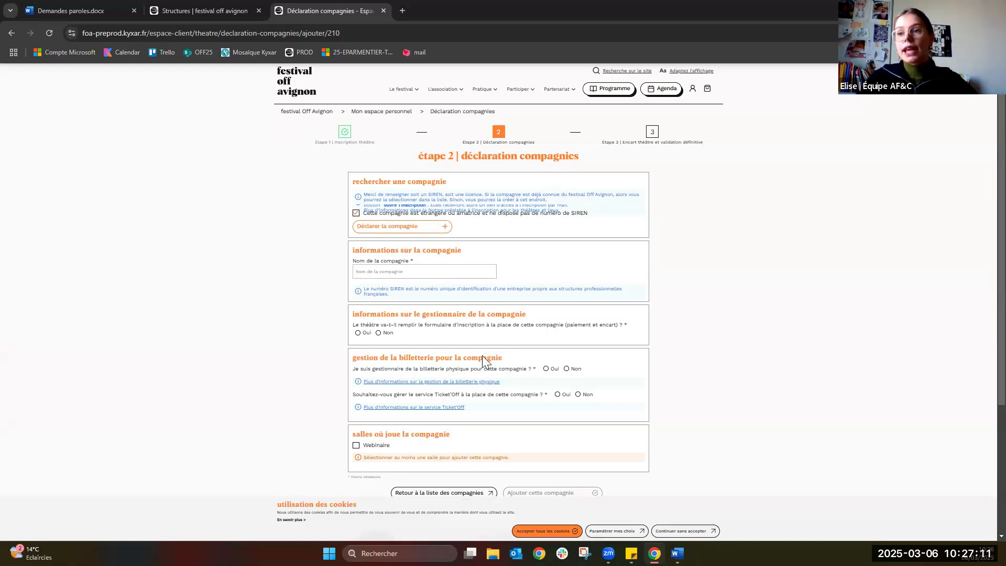
scroll(457, 441, "down", 1)
left_click(454, 441)
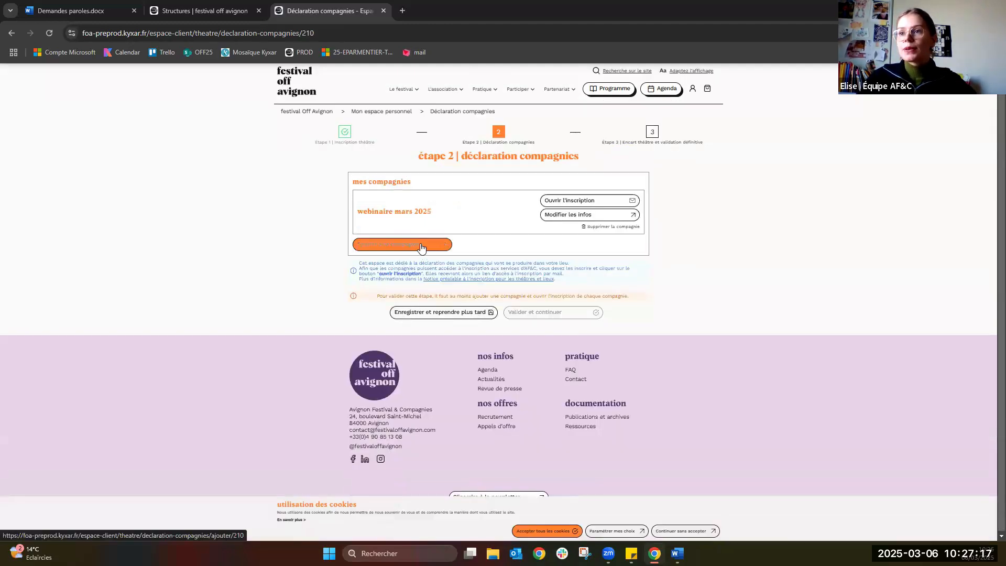
Search another company by pasted SIREN; after the format error, return to the Étape 2 list.
left_click(421, 246)
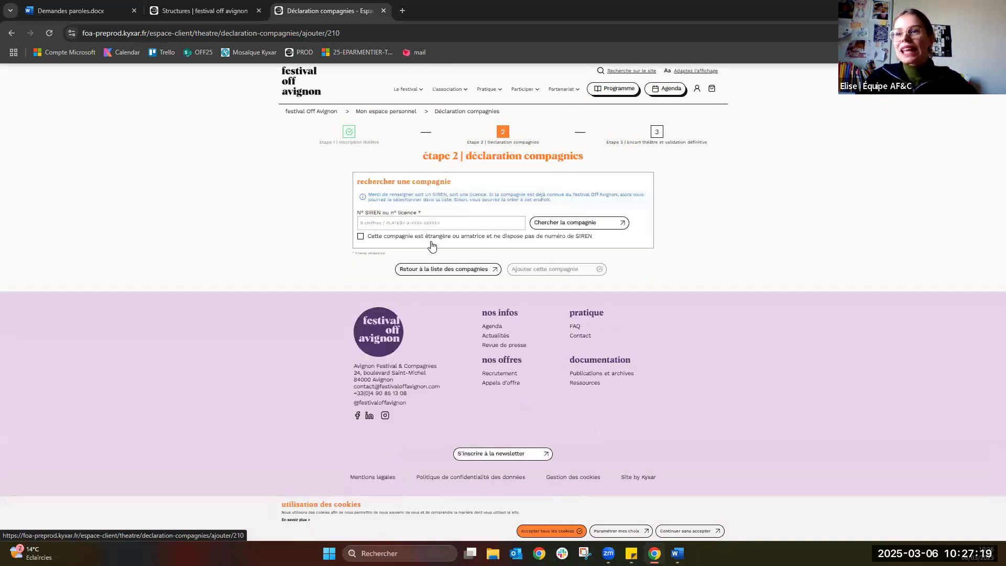
left_click(419, 224)
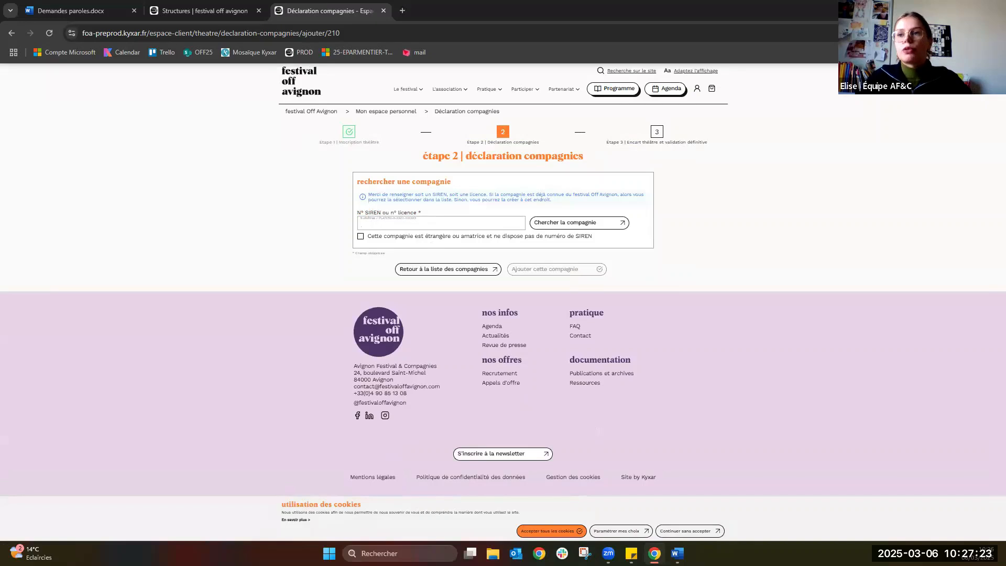
left_click(367, 229)
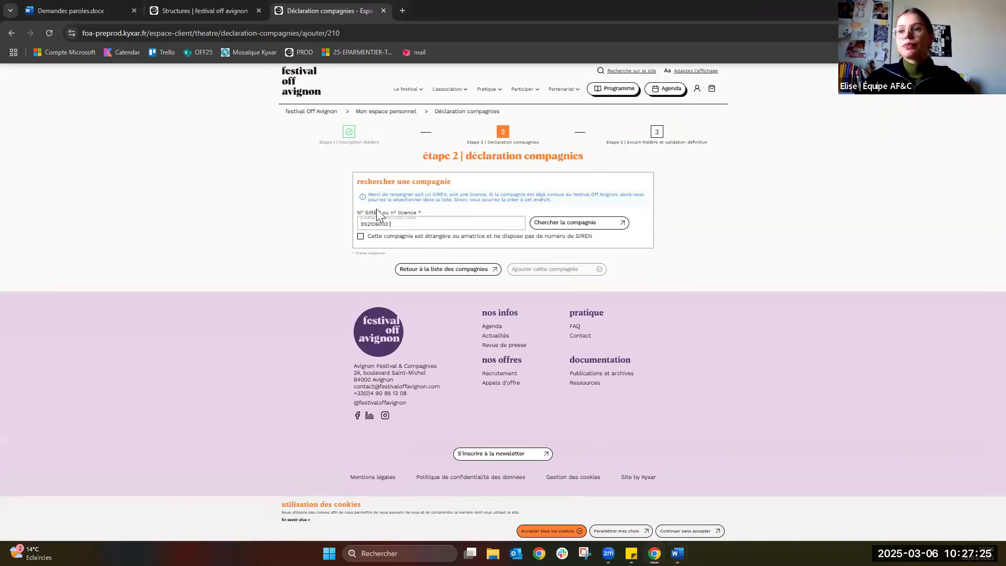
left_click(563, 223)
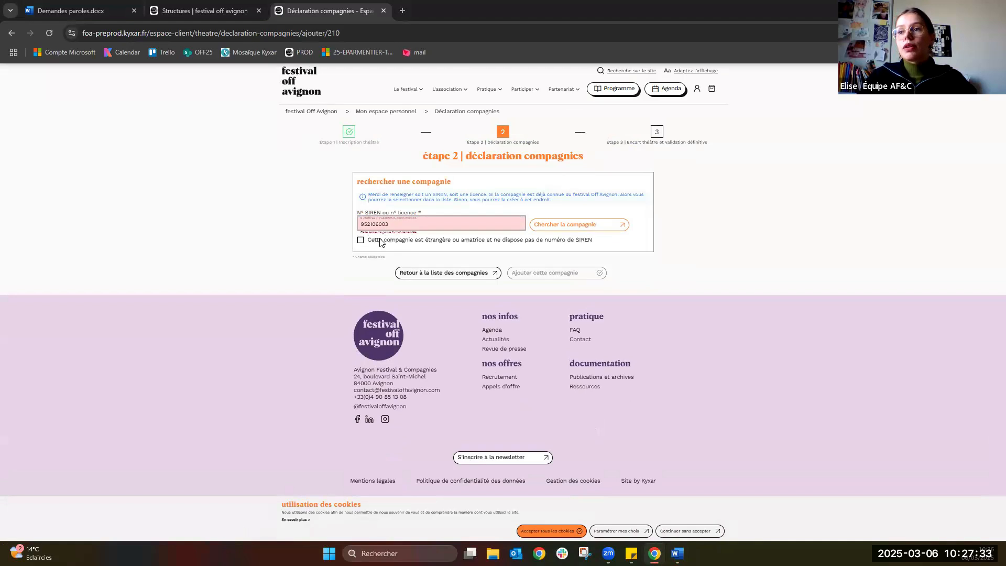
left_click(444, 223)
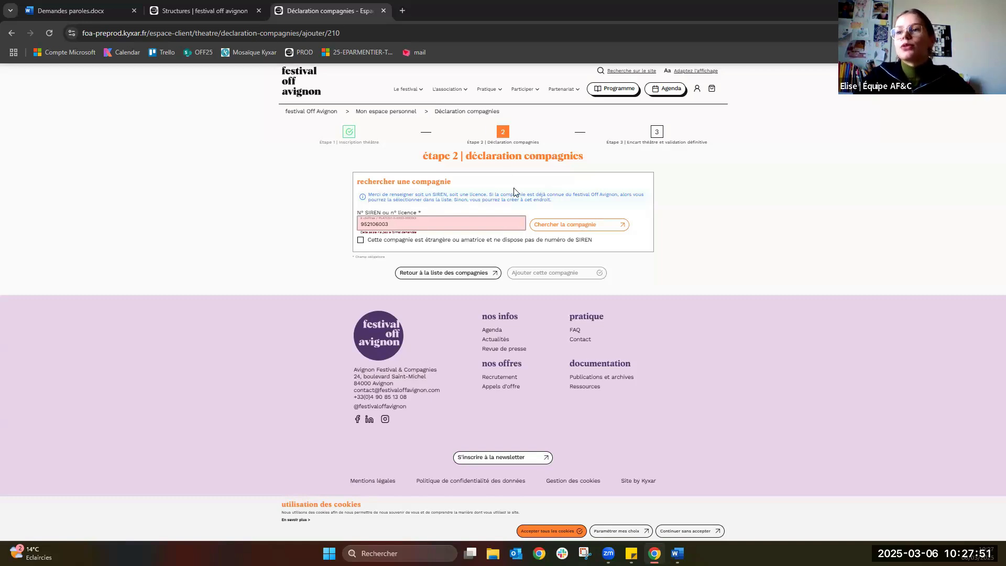
left_click(502, 142)
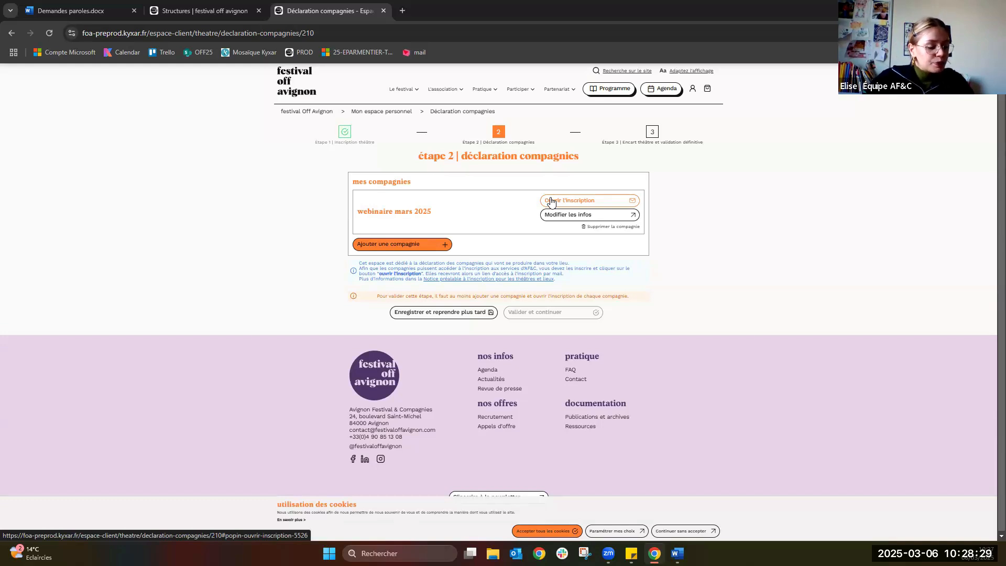
Open registration for webinaire mars 2025 and confirm it in the popup.
left_click(584, 201)
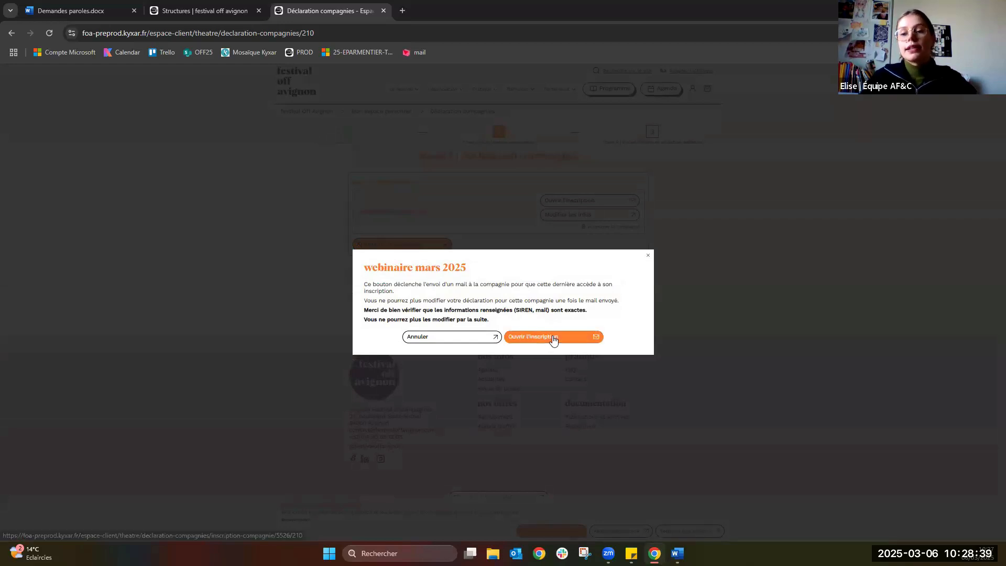
left_click(552, 338)
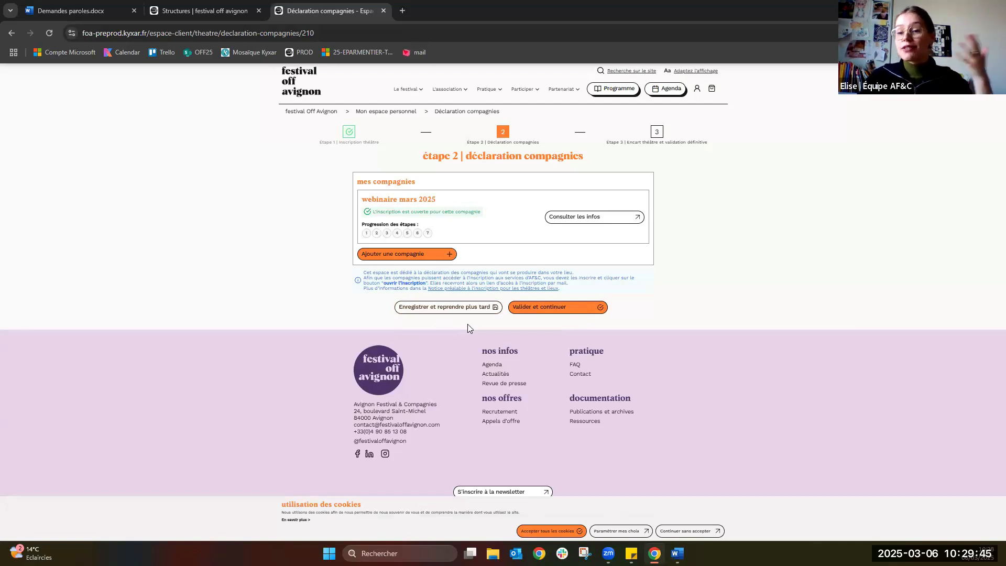
Validate the step 2 company list with 'Valider et continuer'.
left_click(543, 307)
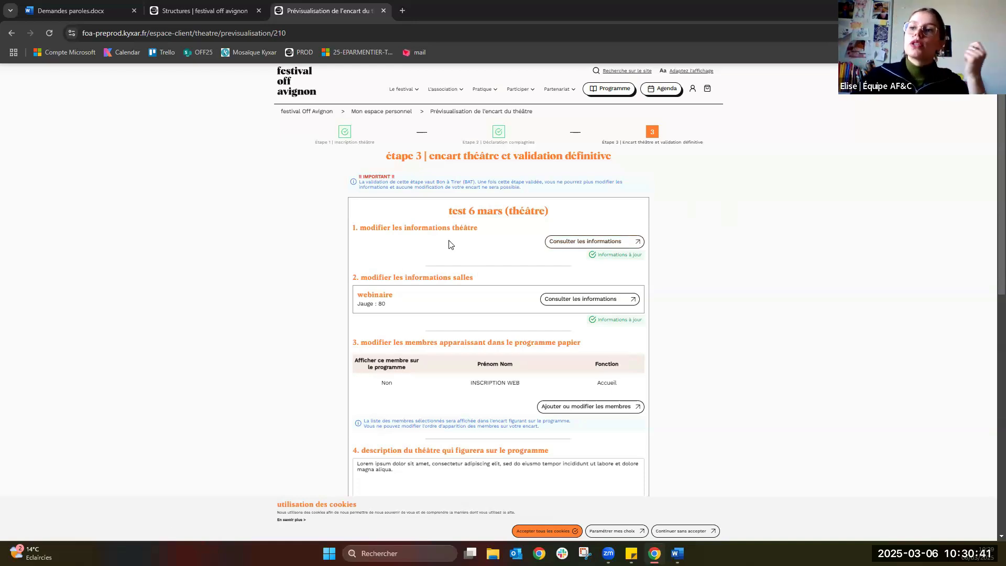
Open the theatre's technical information and leave the website field empty after a test entry.
left_click(607, 242)
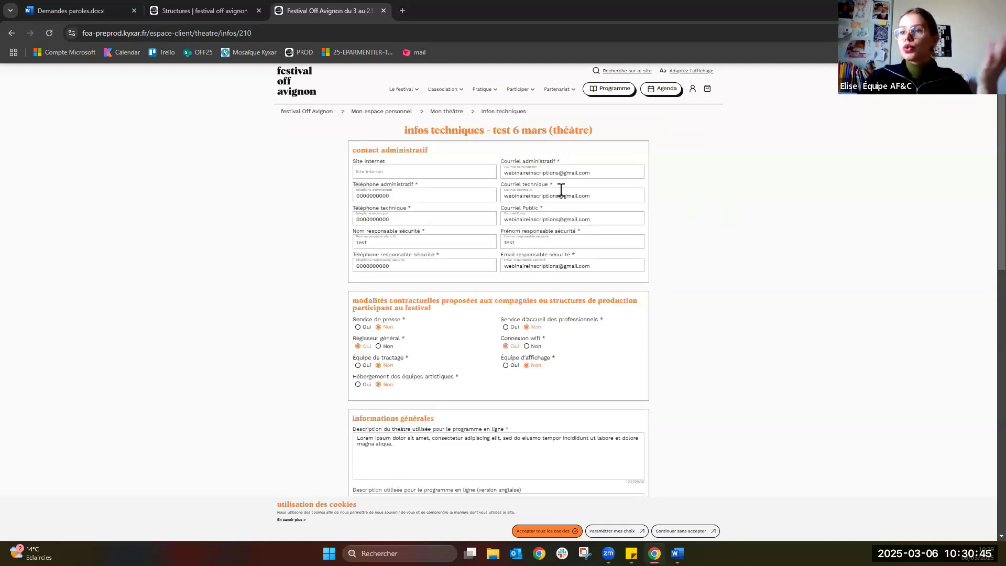
left_click(365, 171)
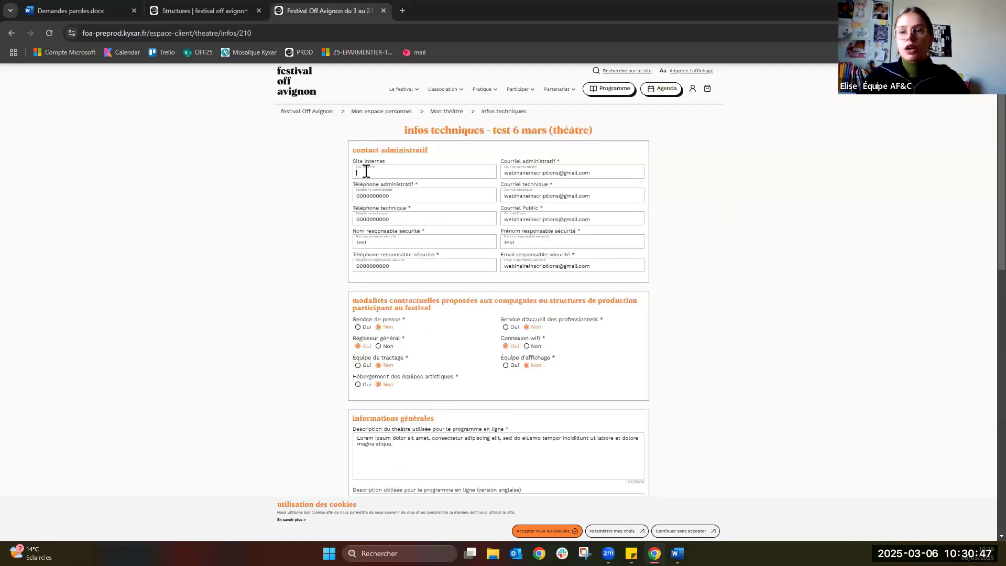
type("jdjojz")
key("BackSpace")
key("BackSpace")
key("BackSpace")
key("BackSpace")
key("BackSpace")
key("BackSpace")
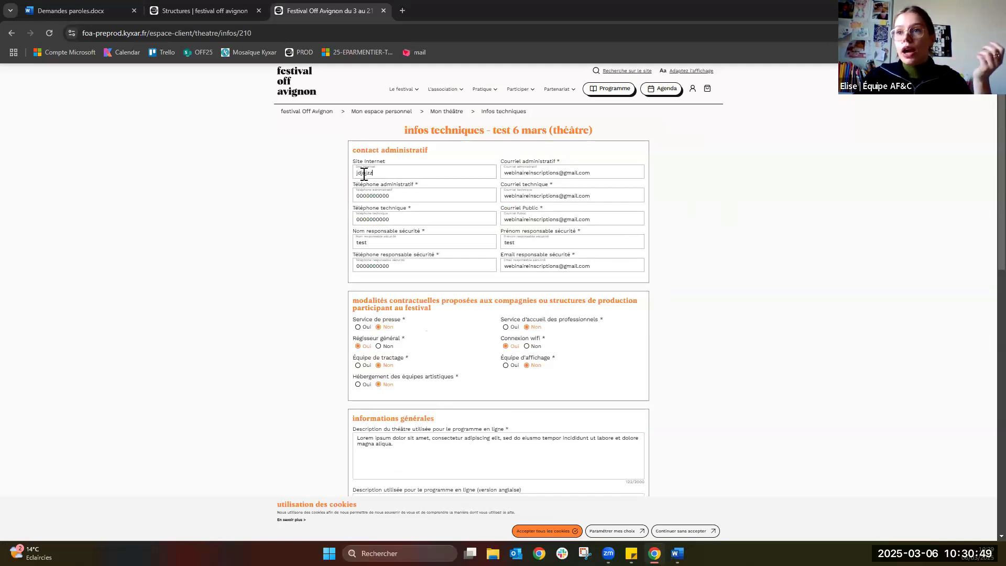
left_click(337, 201)
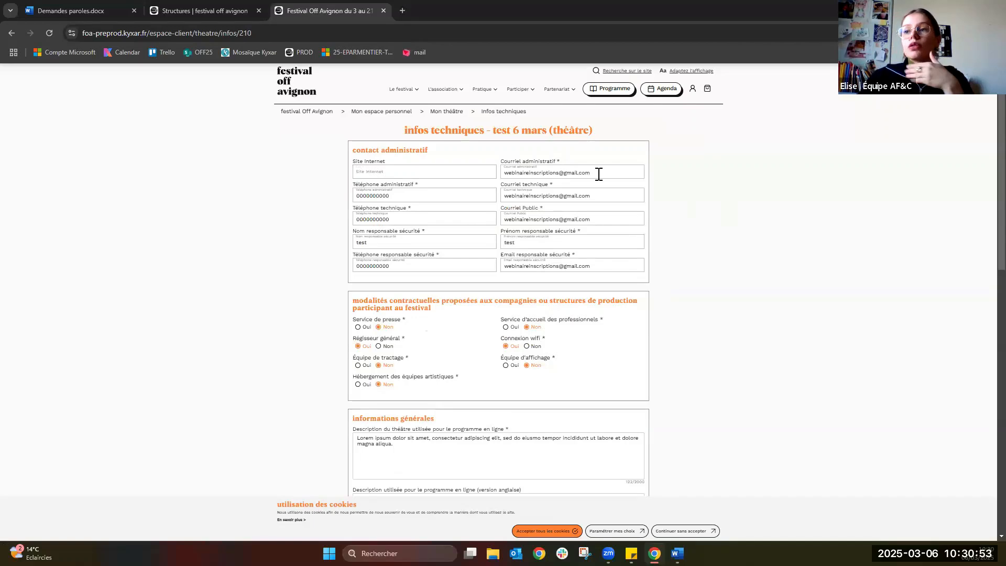
Review the rest of the infos techniques form and validate it.
scroll(545, 245, "down", 1)
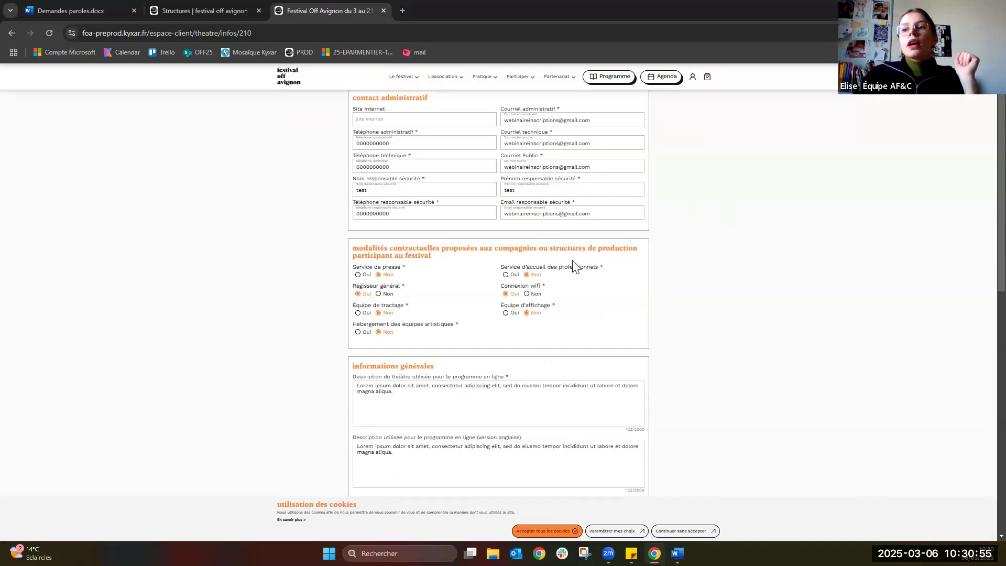
scroll(534, 259, "down", 1)
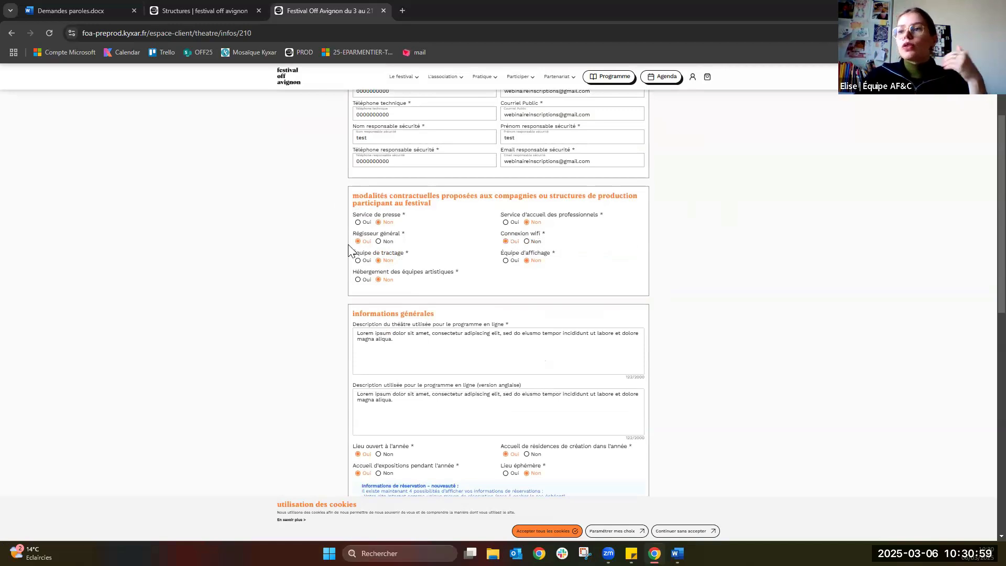
scroll(367, 305, "down", 1)
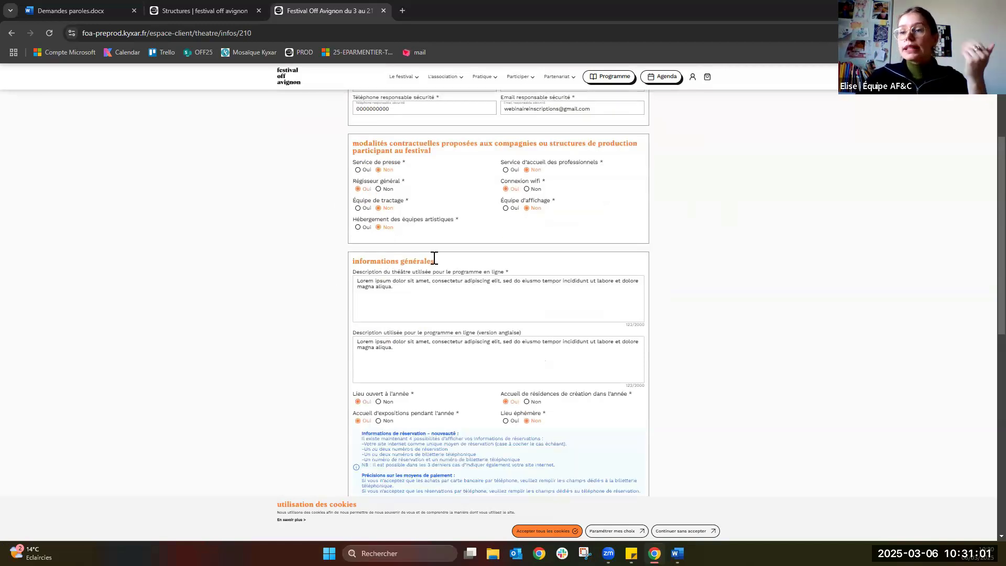
scroll(315, 336, "down", 2)
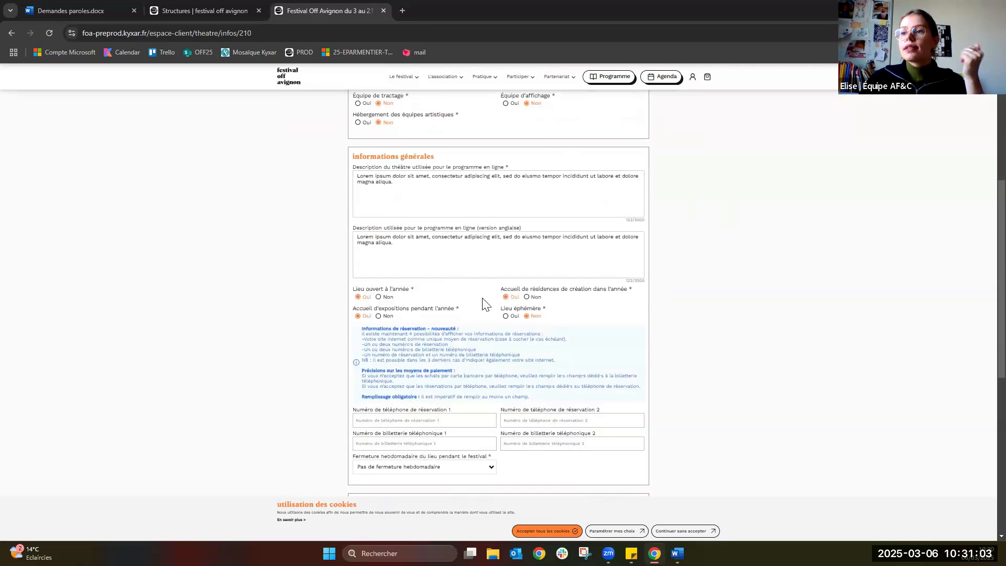
scroll(330, 322, "down", 4)
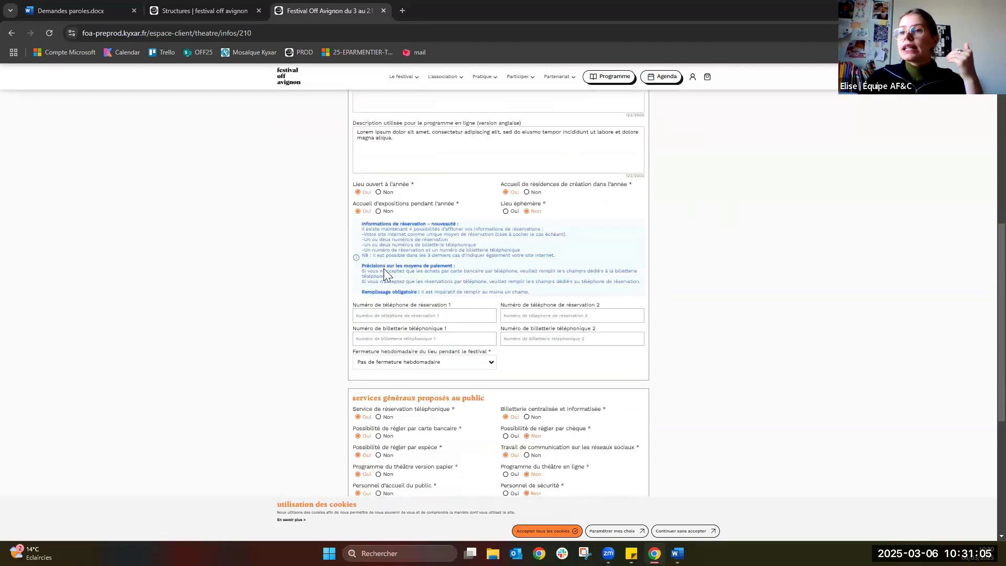
scroll(362, 262, "down", 1)
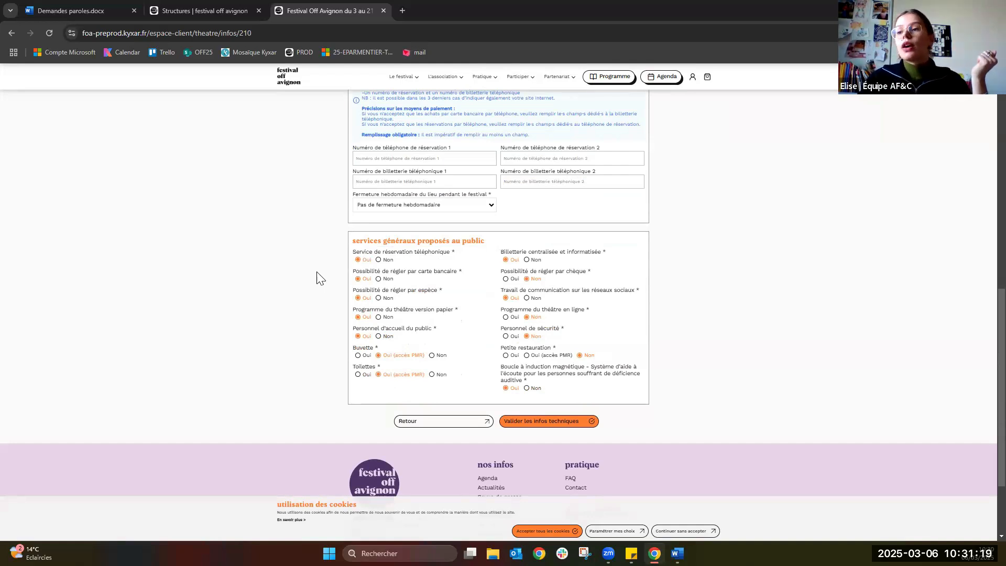
left_click(584, 422)
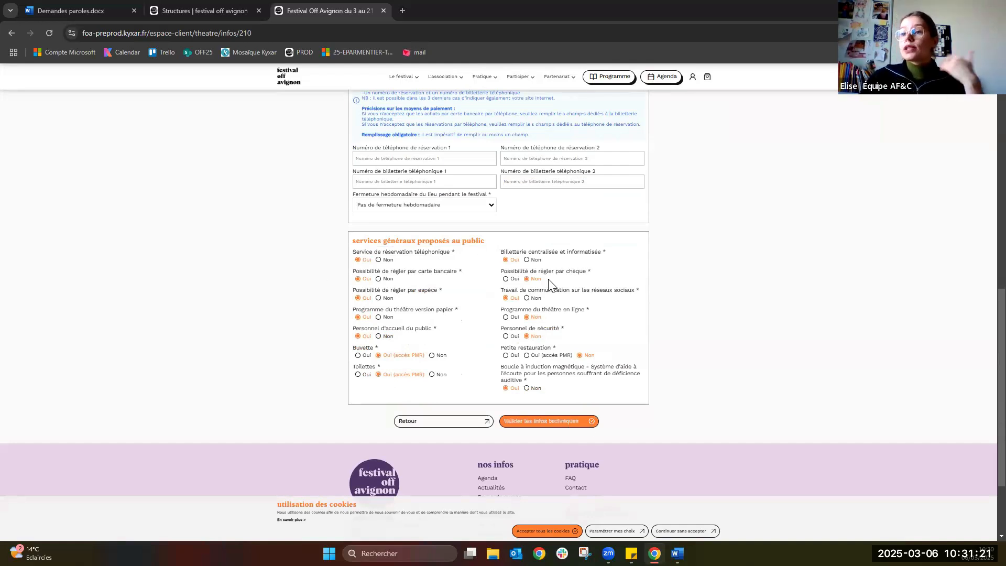
left_click(556, 422)
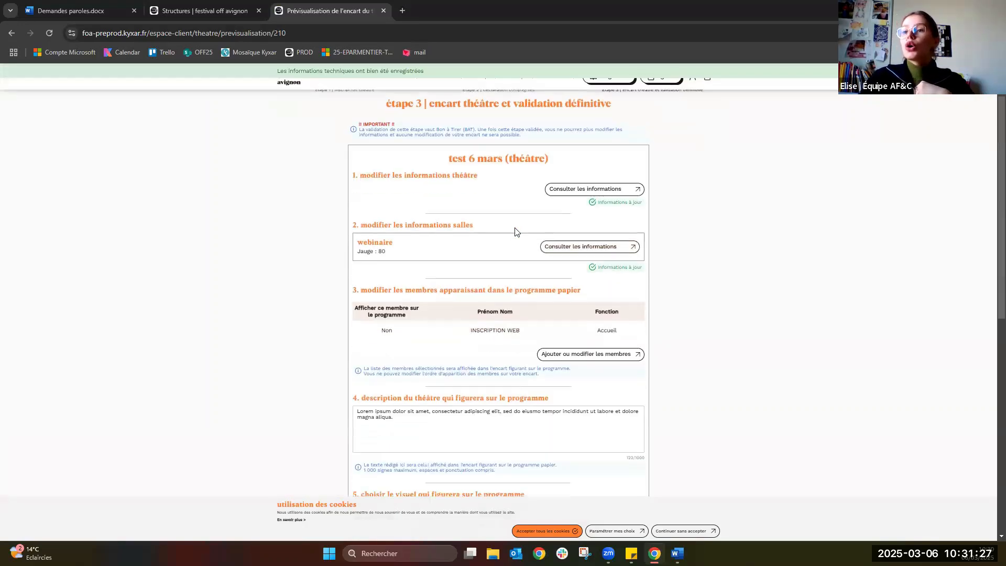
Open the Webinaire venue form, review it to the bottom, and validate the room information.
left_click(576, 250)
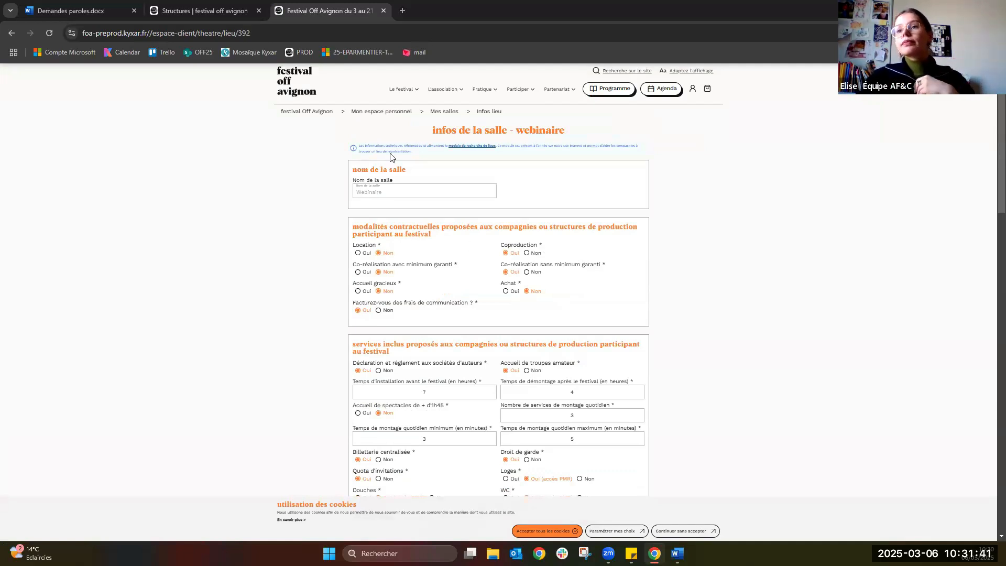
scroll(413, 171, "down", 1)
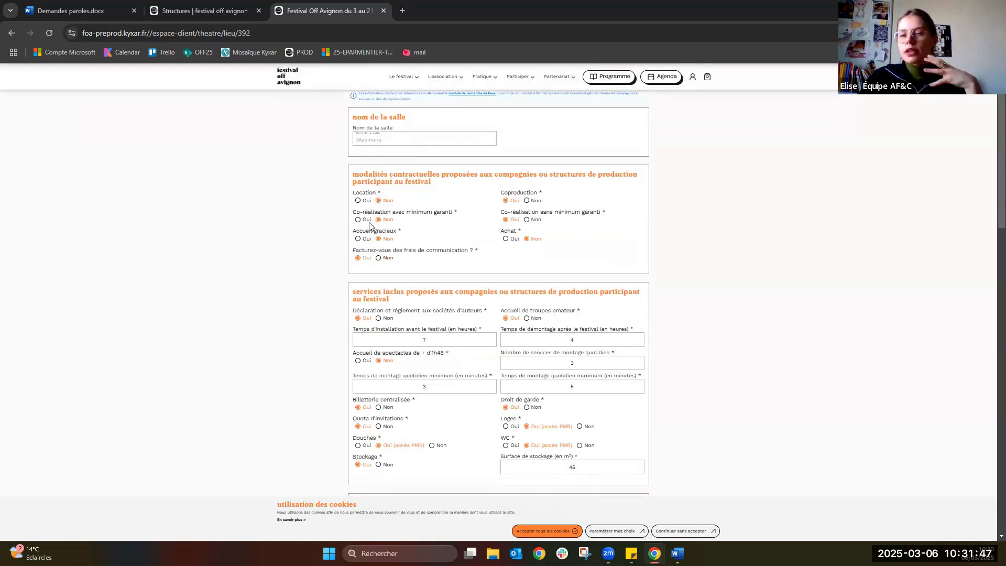
scroll(385, 237, "down", 1)
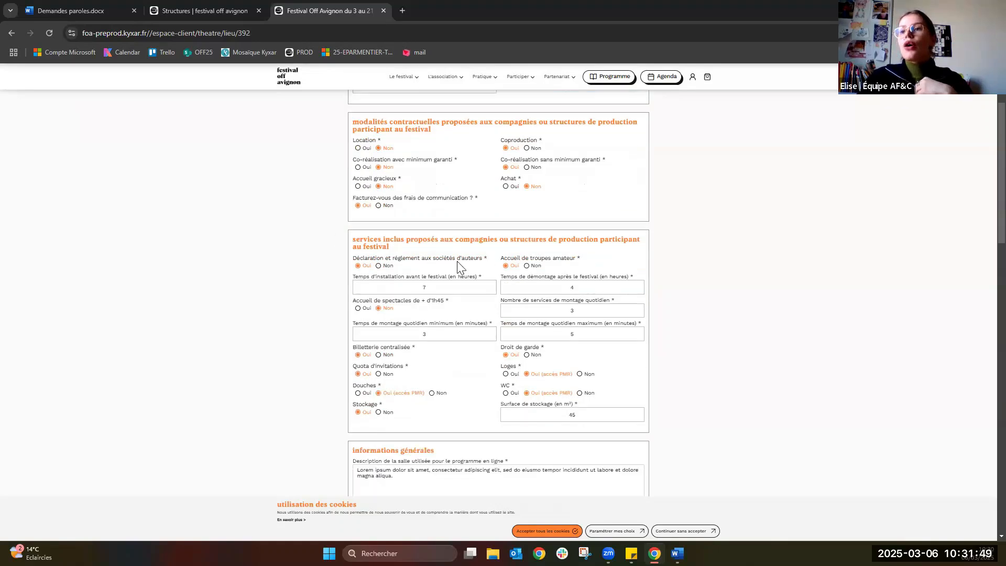
scroll(461, 260, "down", 2)
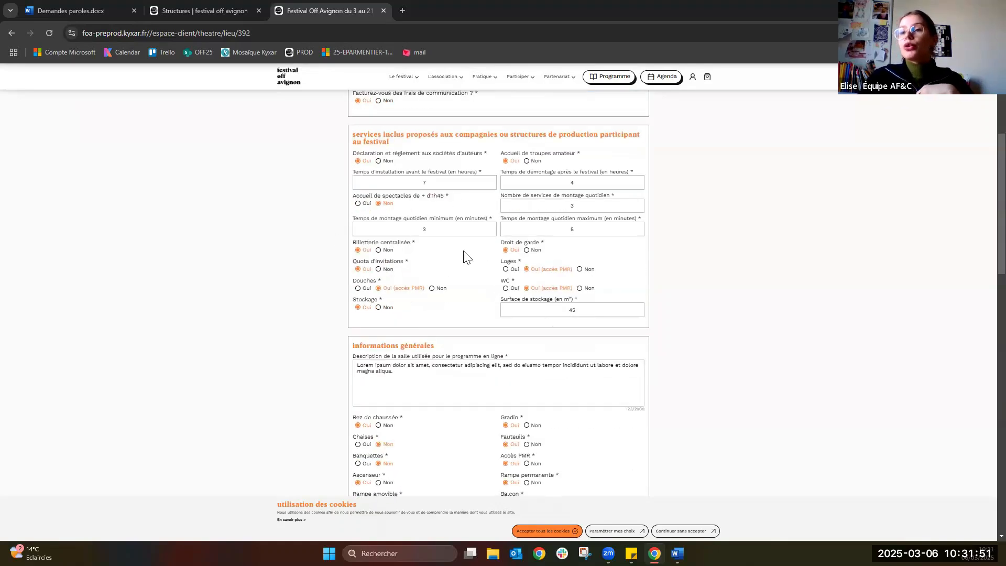
scroll(335, 308, "down", 3)
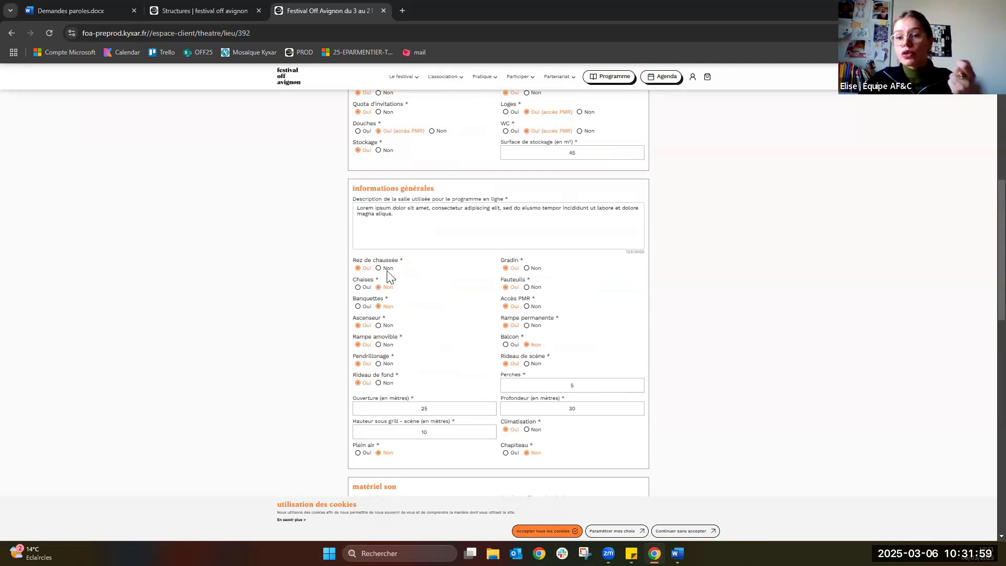
scroll(386, 280, "down", 1)
scroll(363, 252, "down", 3)
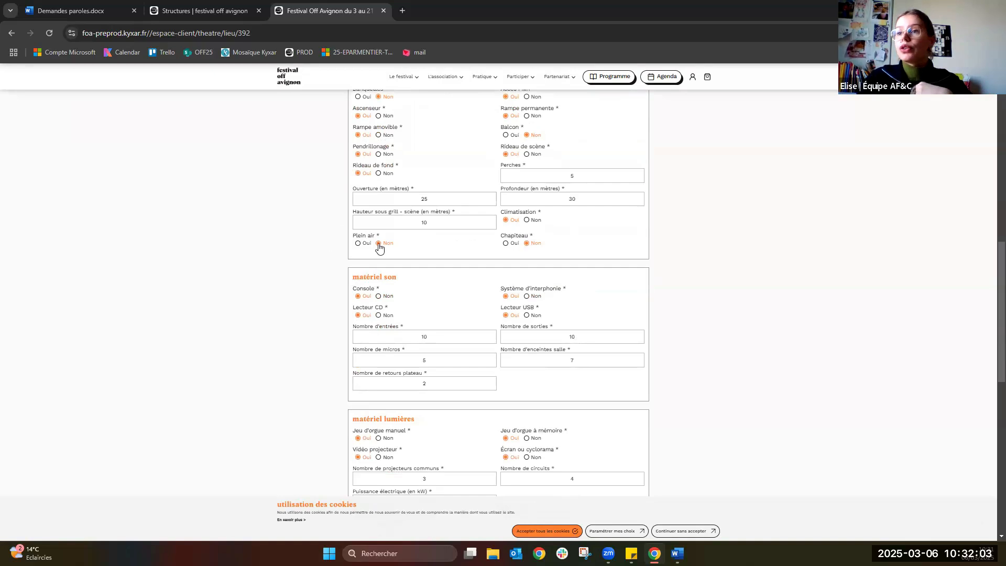
scroll(322, 248, "down", 1)
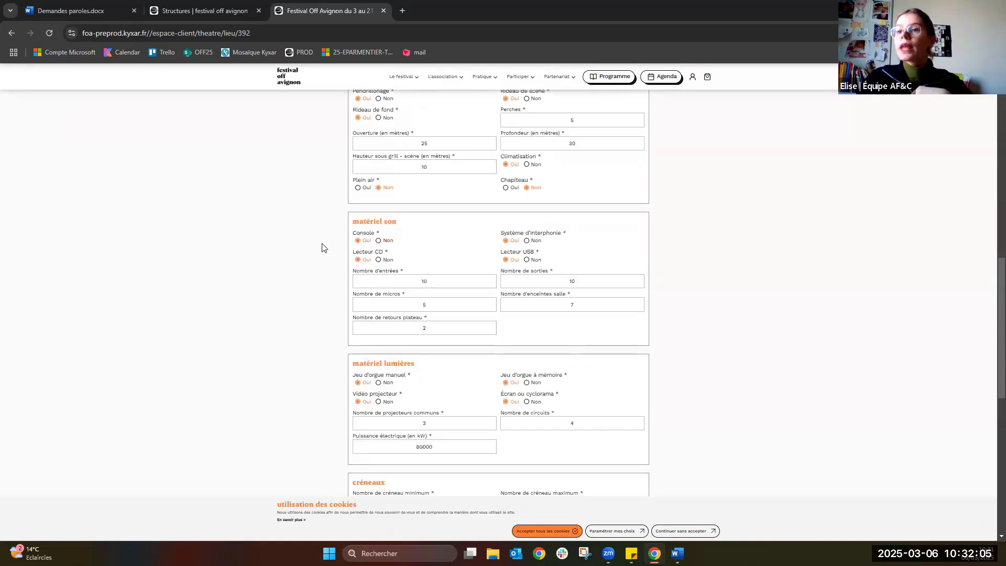
scroll(398, 225, "down", 2)
scroll(445, 262, "down", 1)
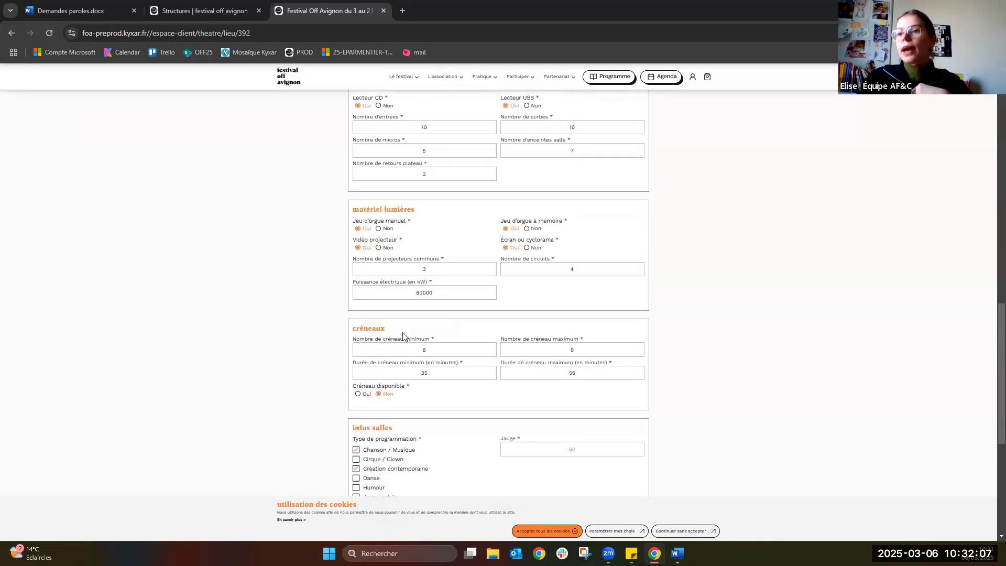
scroll(403, 335, "down", 3)
scroll(543, 375, "down", 1)
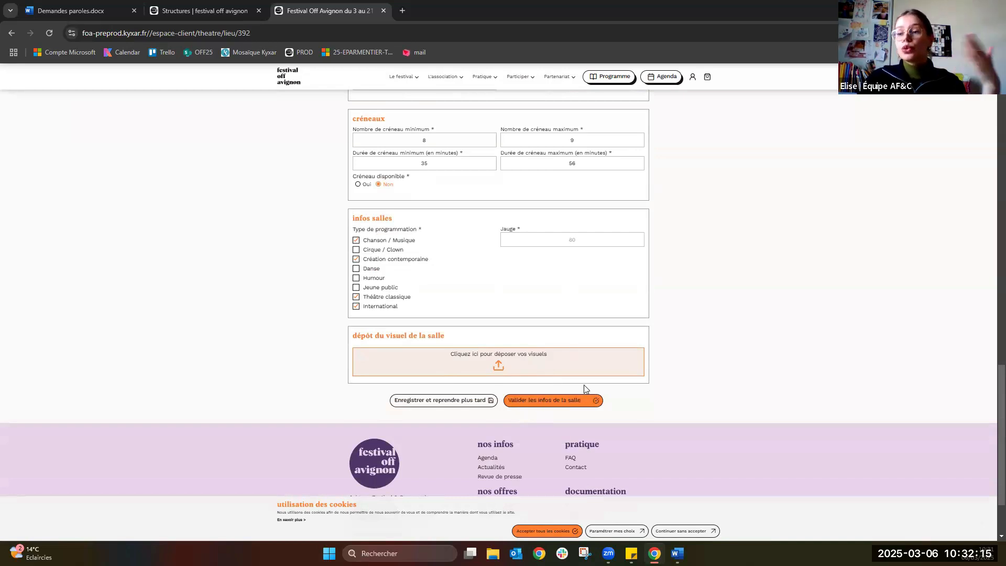
left_click(557, 408)
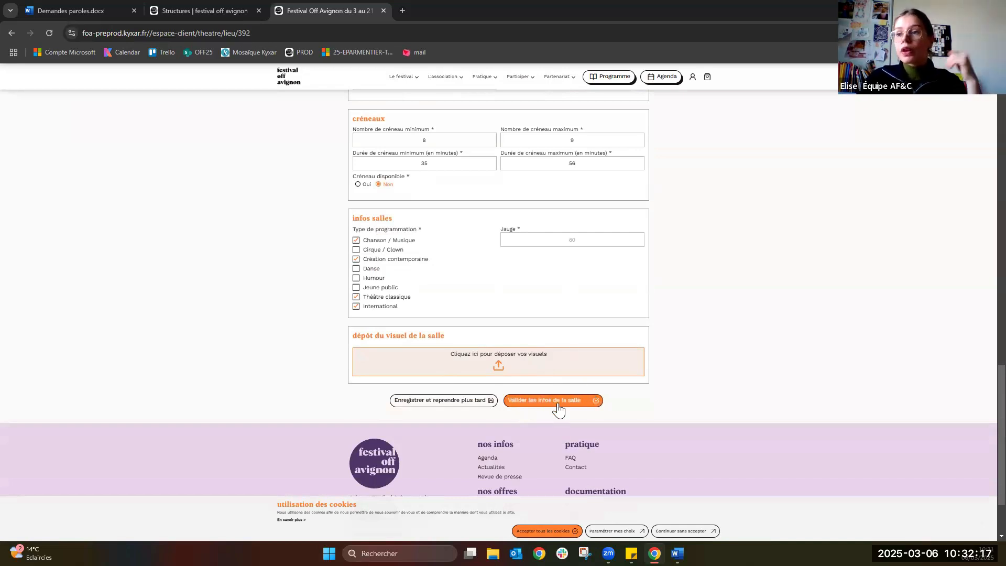
left_click(559, 401)
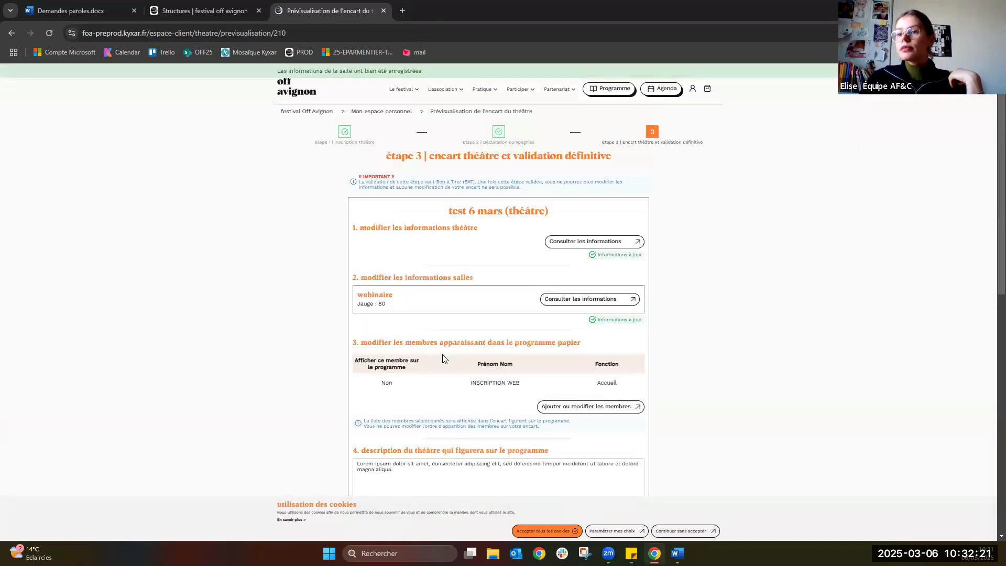
Check the members page listing INSCRIPTION WEB (Accueil), then go back to the step 3 encart.
scroll(489, 338, "down", 1)
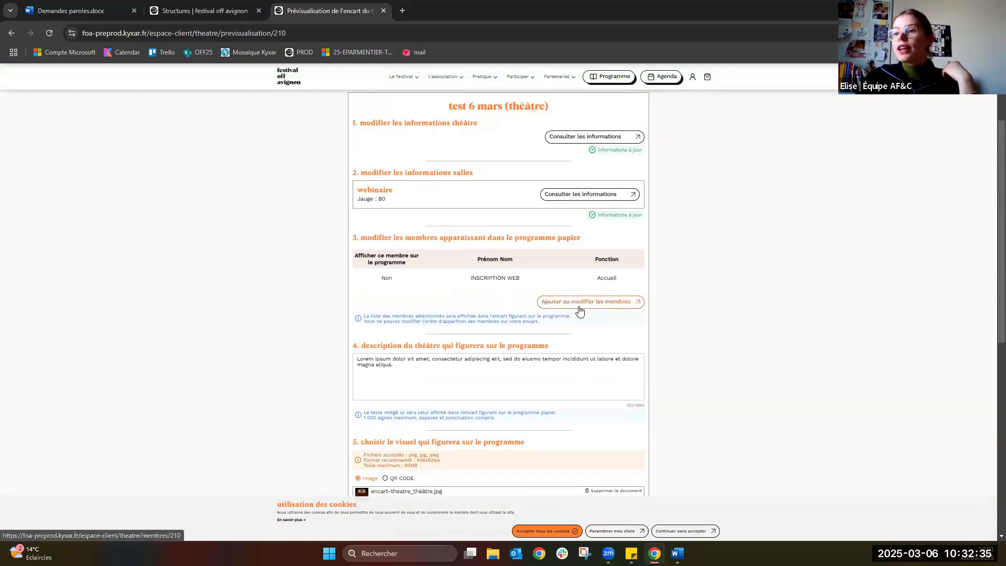
left_click(579, 309)
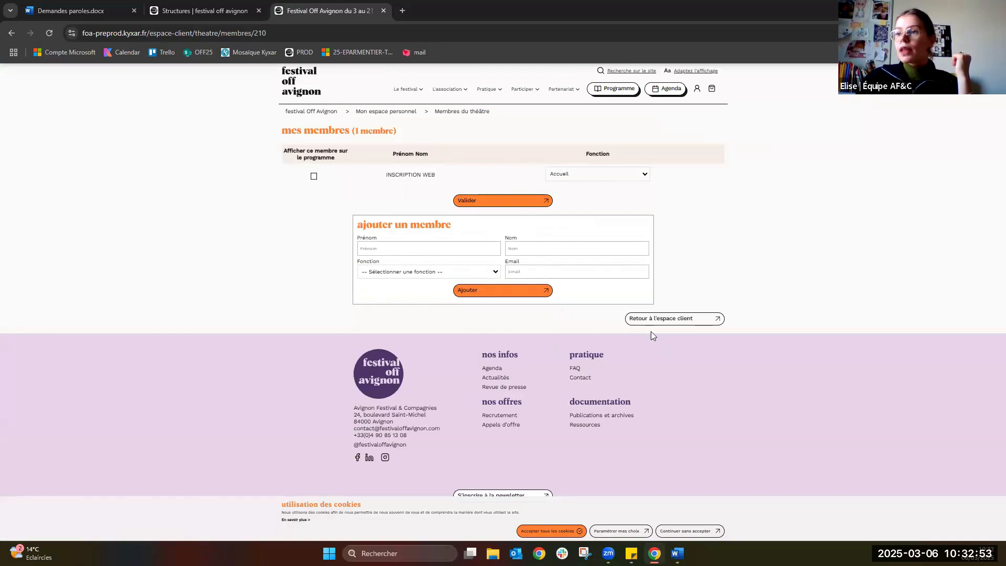
left_click(493, 197)
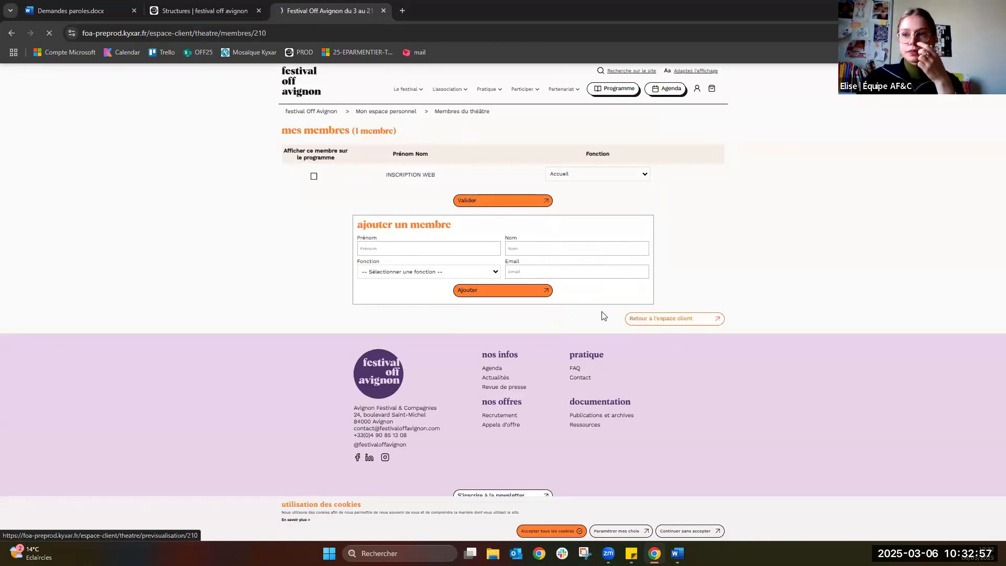
scroll(588, 325, "down", 3)
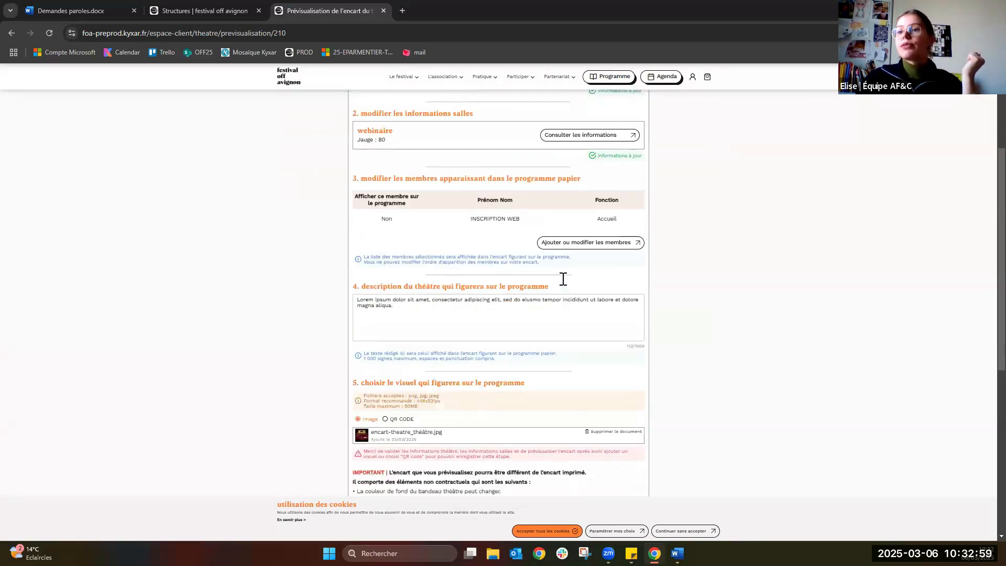
Tick the 'Je certifie…' checkbox under Étape 3, then preview and close the theatre's encart.
scroll(563, 279, "down", 1)
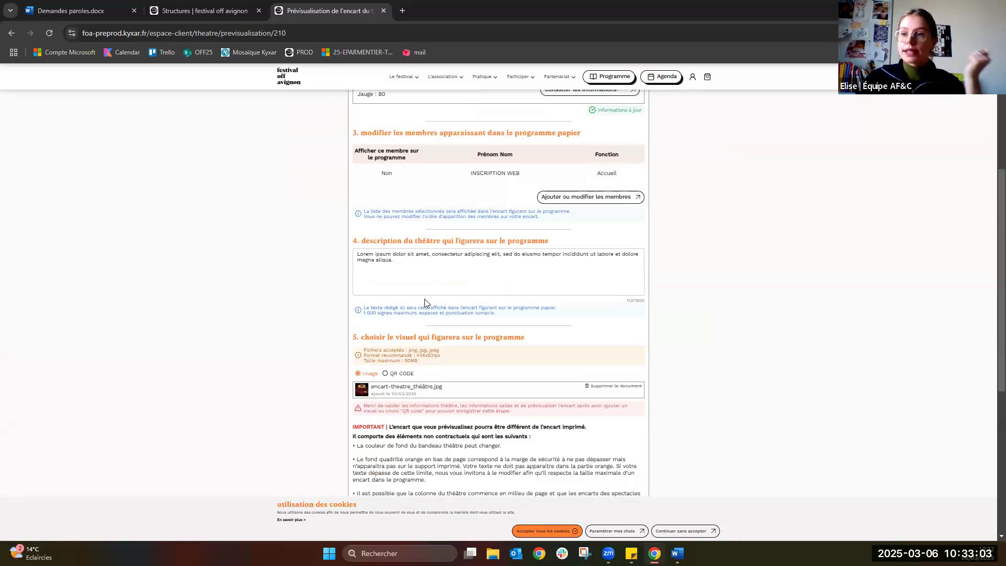
scroll(435, 299, "down", 2)
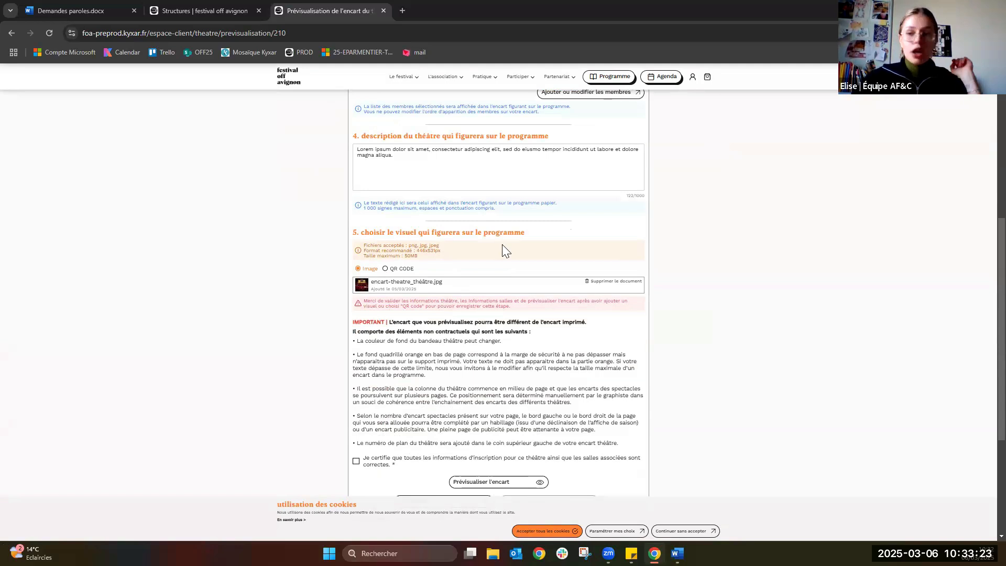
scroll(502, 244, "down", 2)
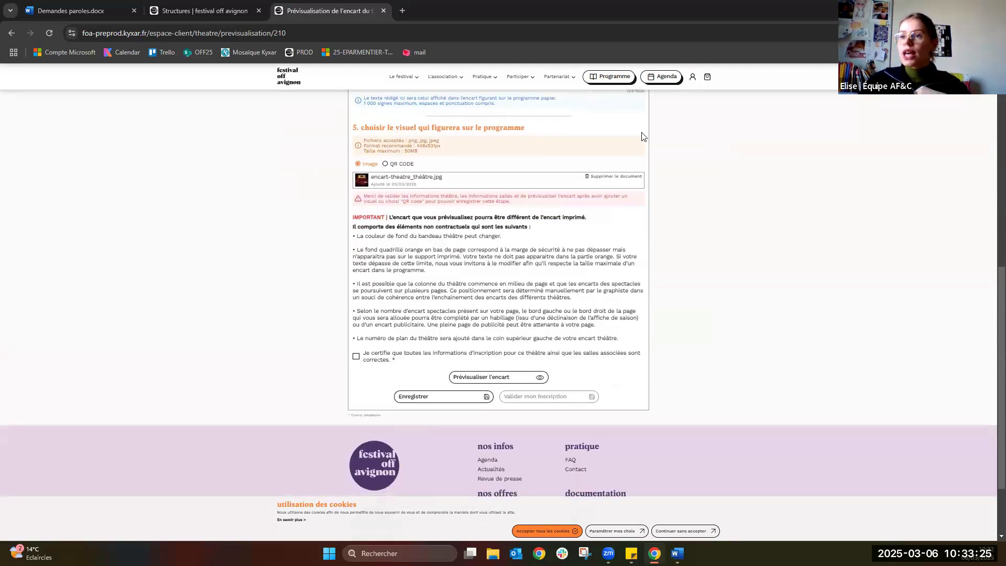
scroll(374, 316, "down", 1)
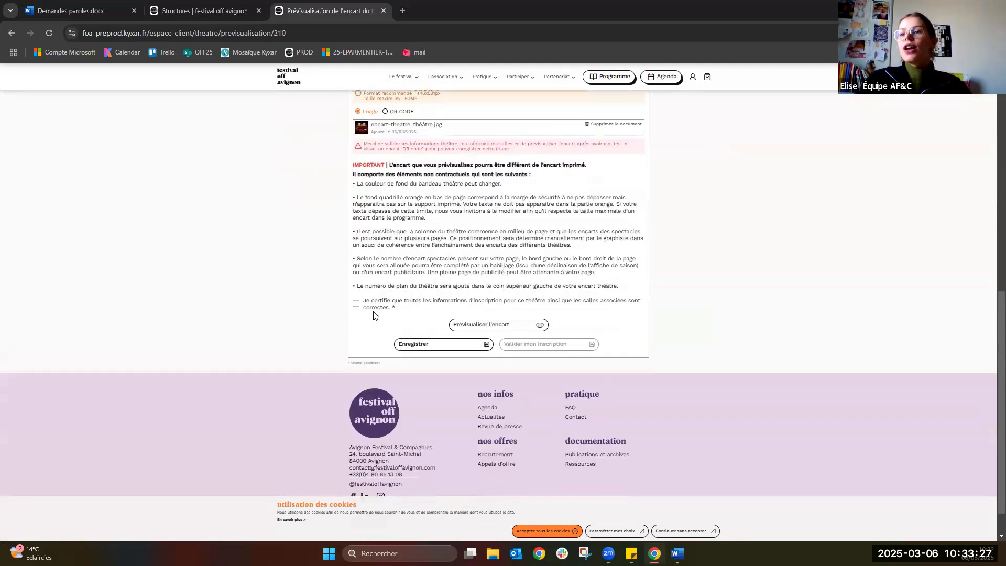
left_click(586, 303)
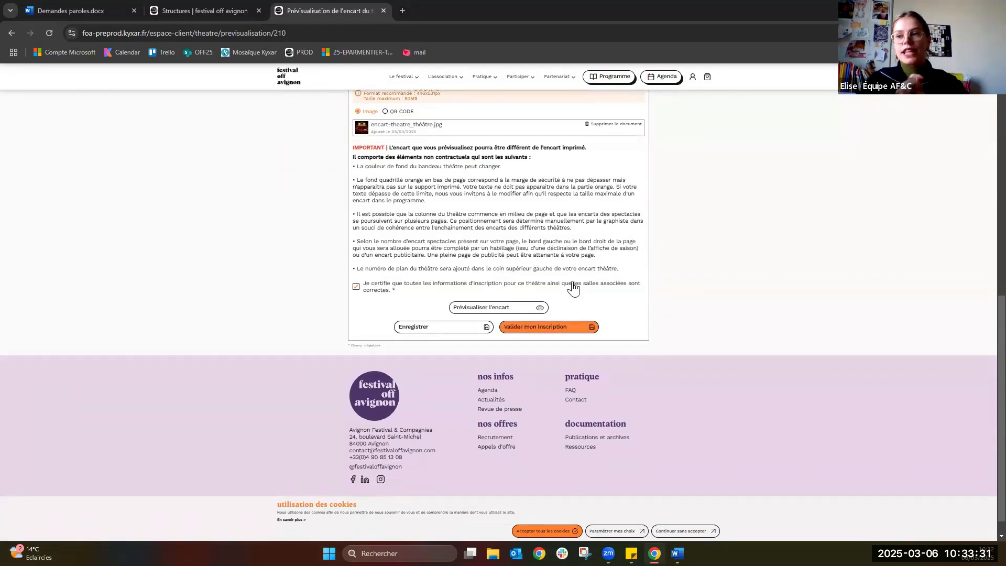
left_click(523, 311)
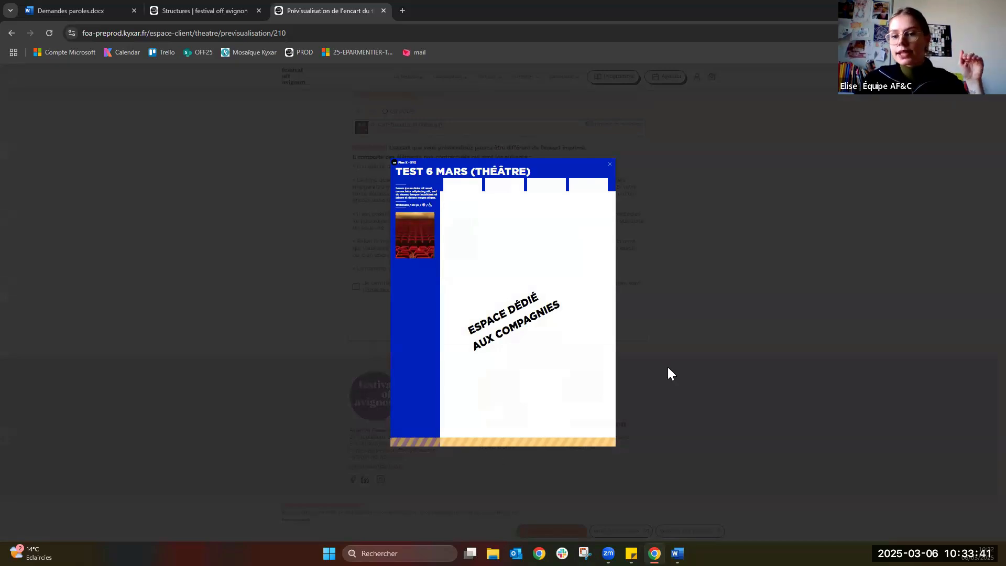
left_click(698, 325)
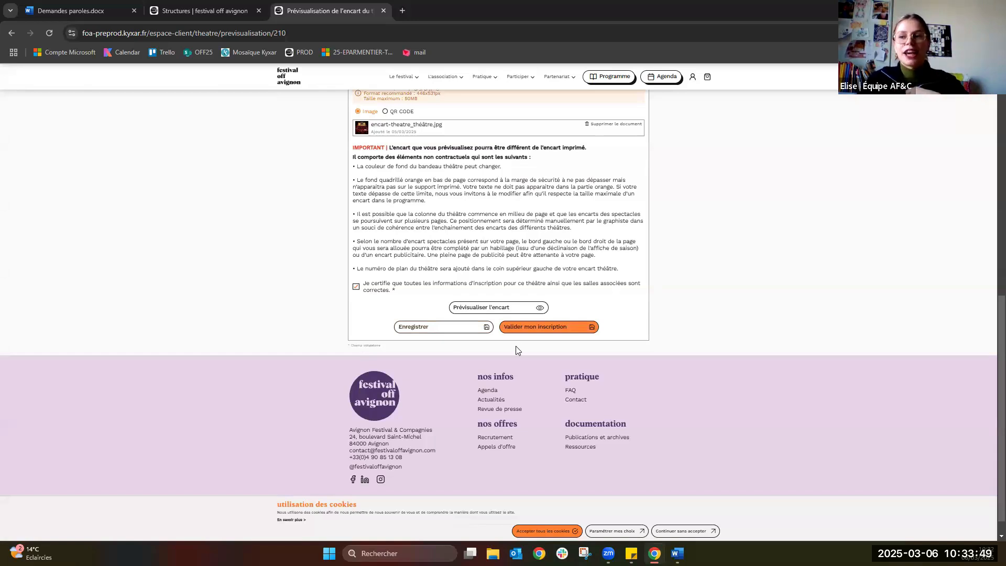
Validate the theatre registration with 'Valider mon inscription' and confirm with OK.
left_click(535, 330)
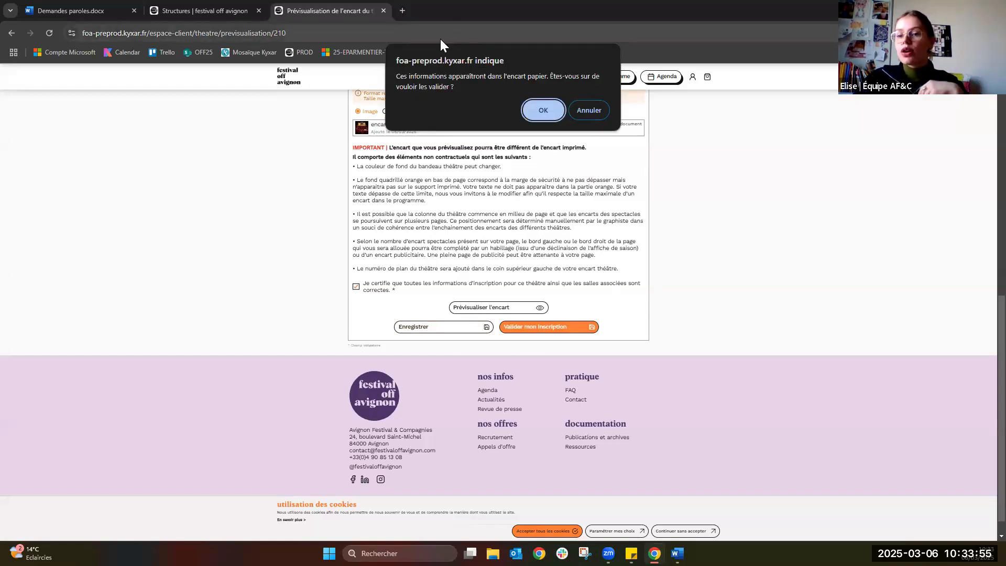
left_click(542, 107)
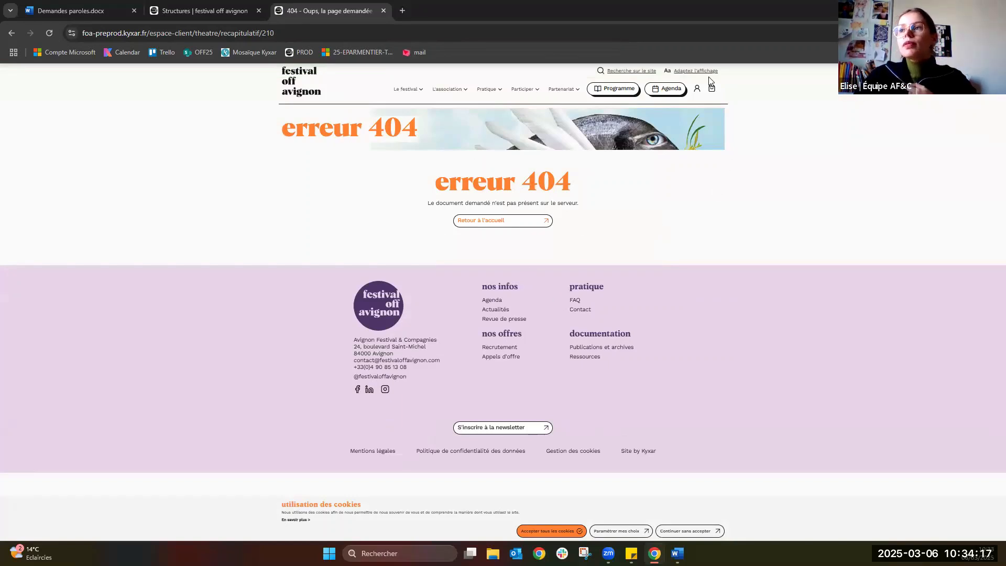
Go to 'Accueil espace client' from the account menu, then preview and close the Programme entry.
left_click(697, 91)
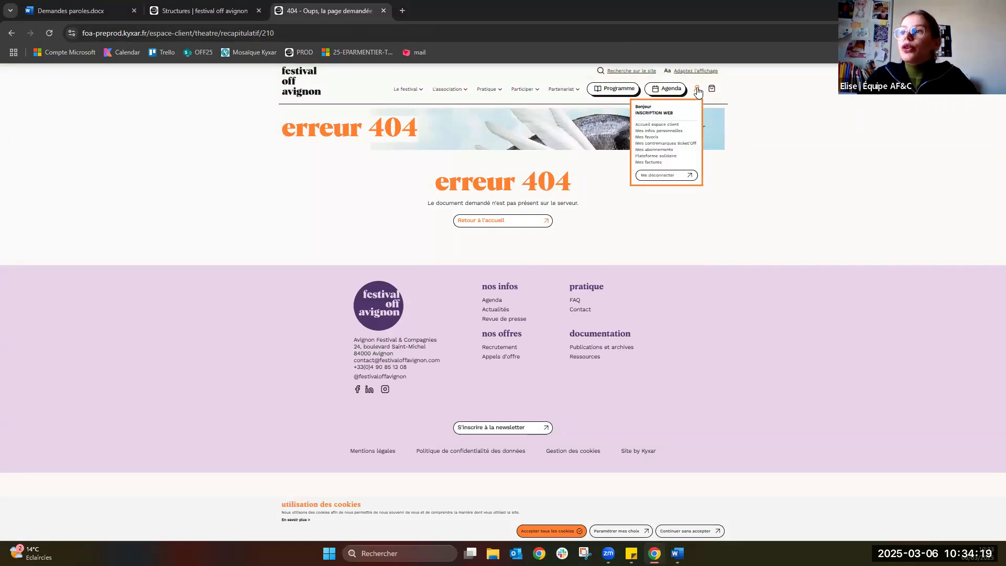
left_click(675, 131)
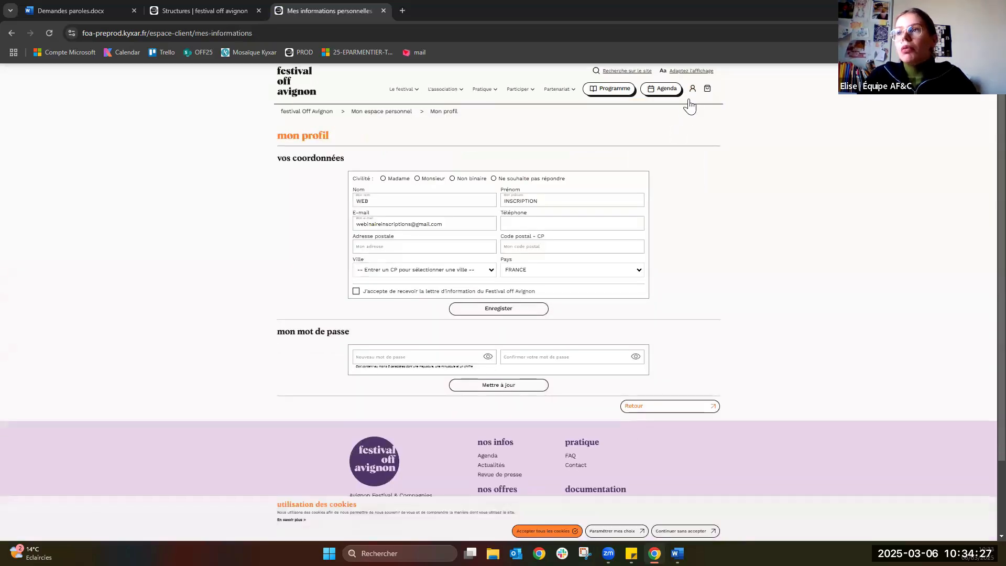
mouse_move(691, 94)
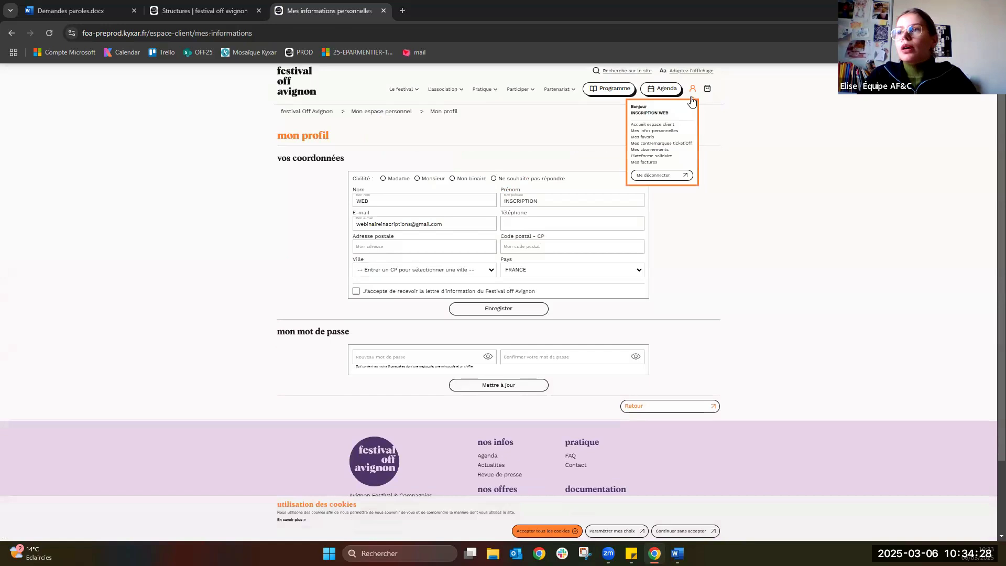
left_click(668, 126)
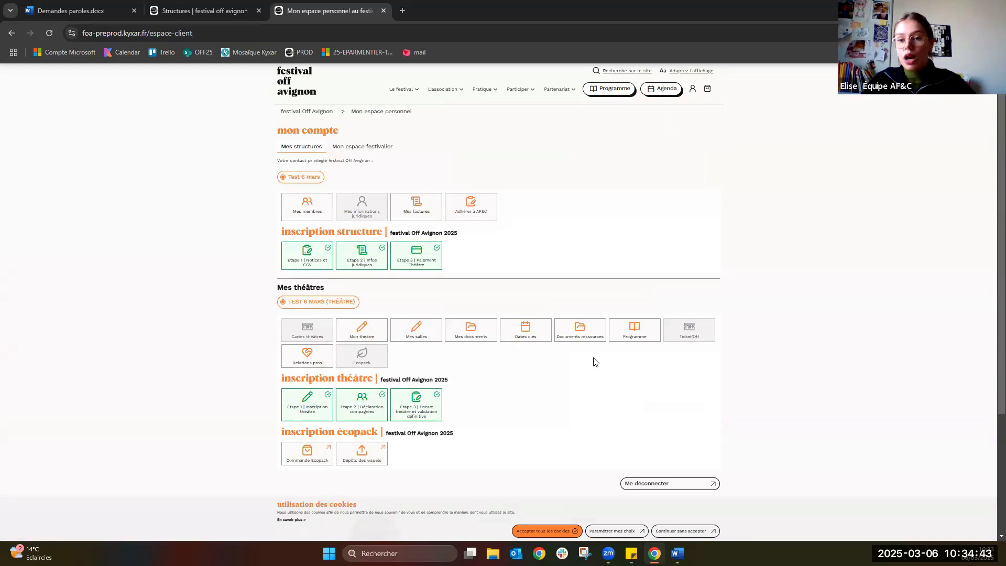
left_click(640, 328)
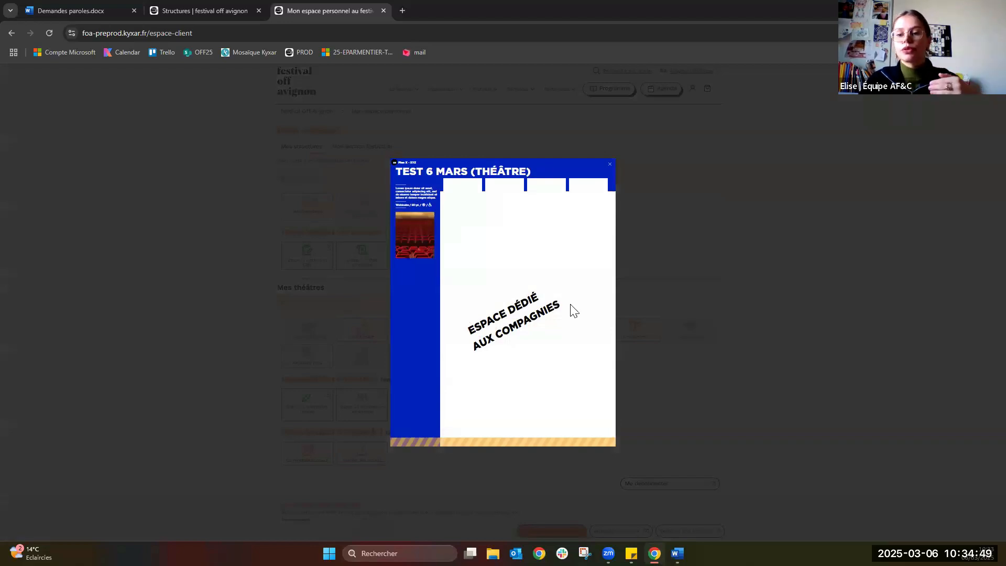
key("Escape")
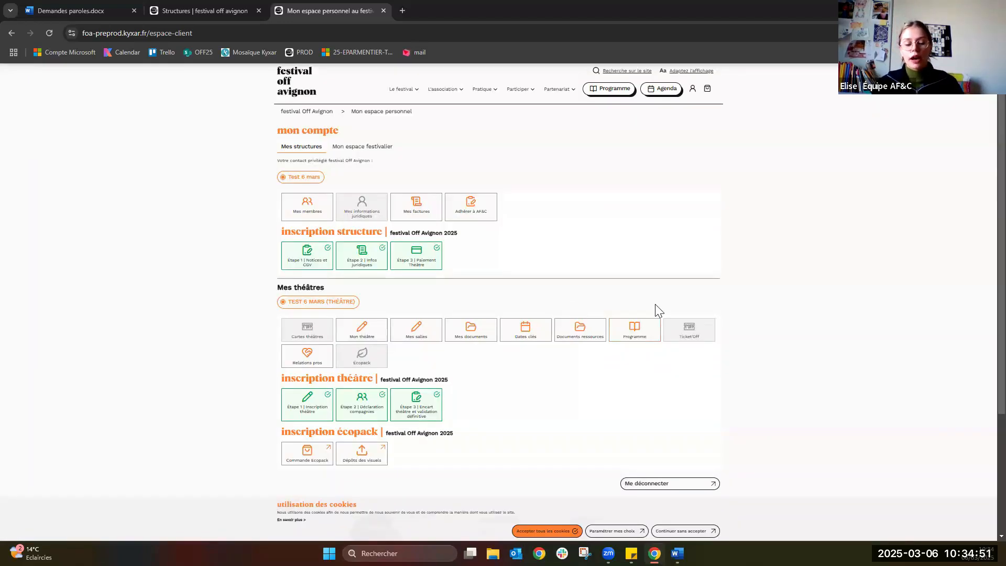
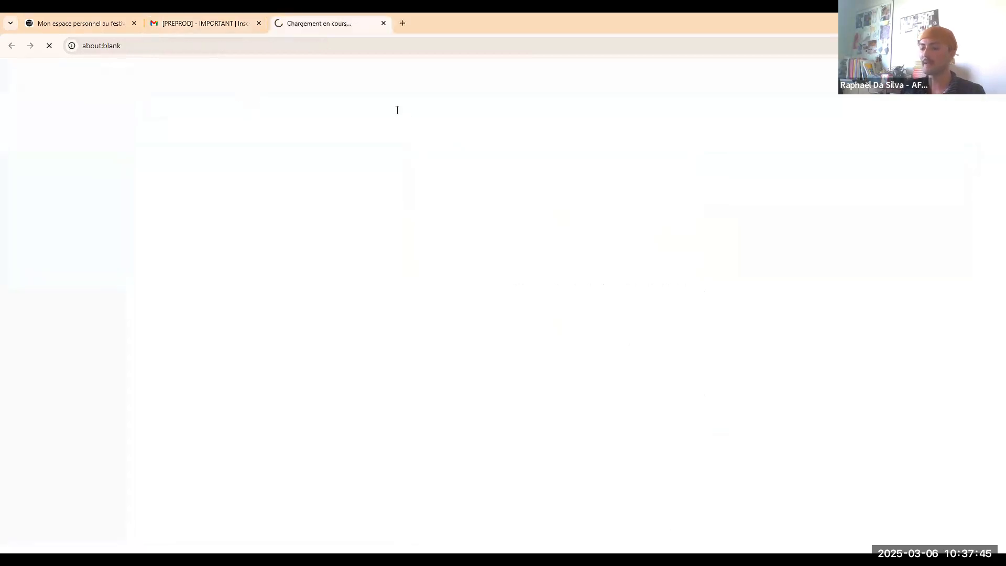
Enter and confirm the new account password, then submit it.
left_click(452, 285)
type("••••••••")
key("ctrl+a")
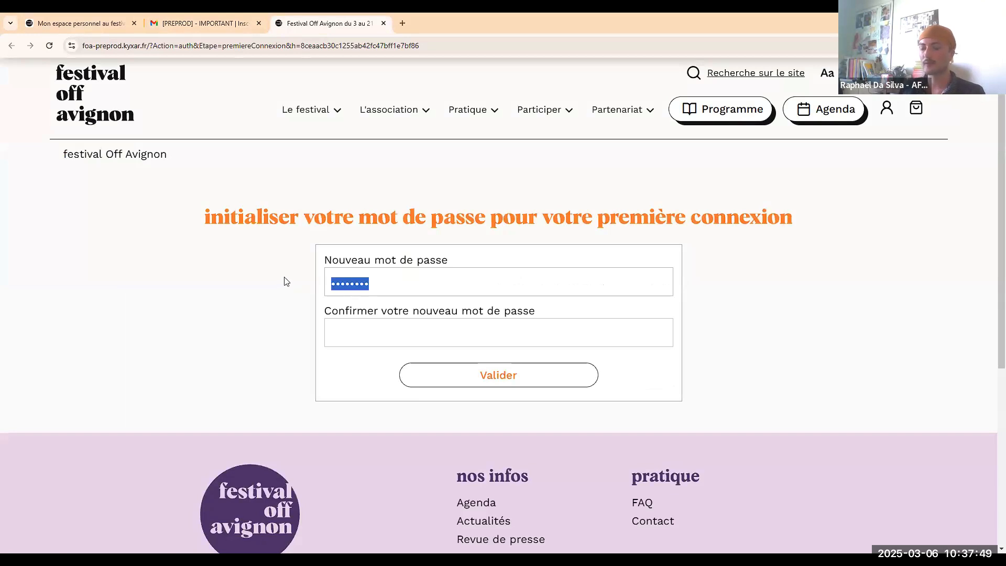
type("•••••••••••••••")
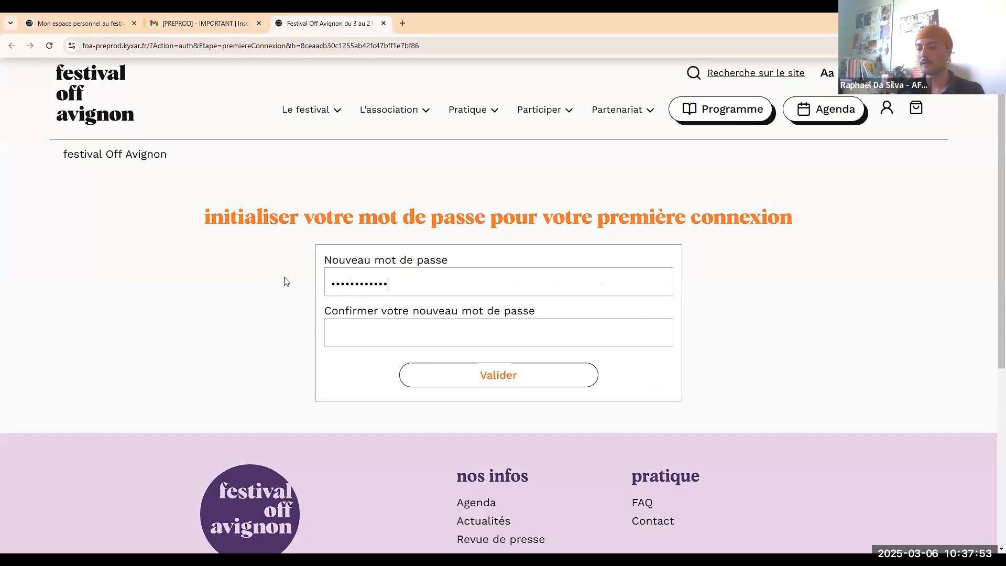
left_click(392, 341)
type("•••••••")
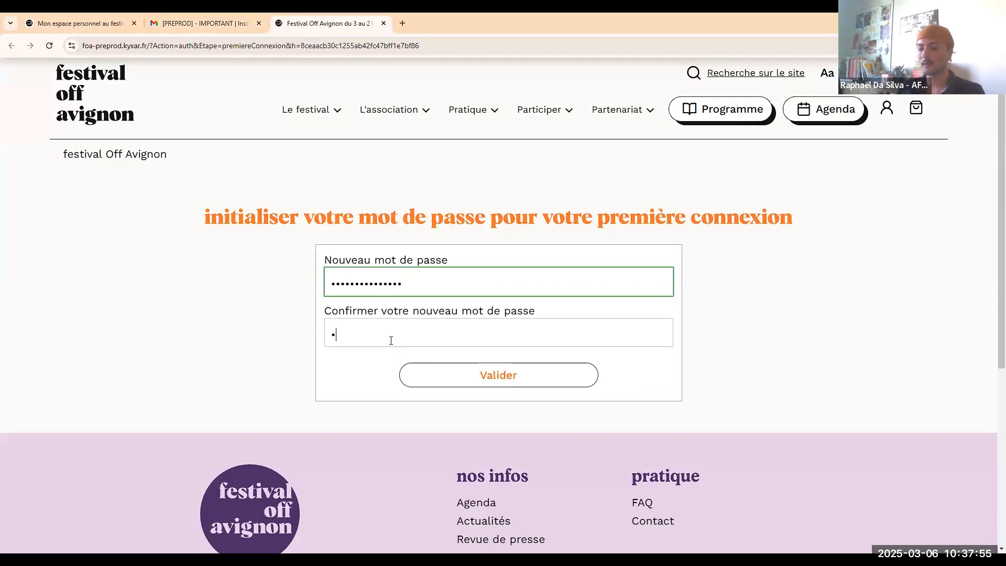
type("••••••••")
left_click(478, 373)
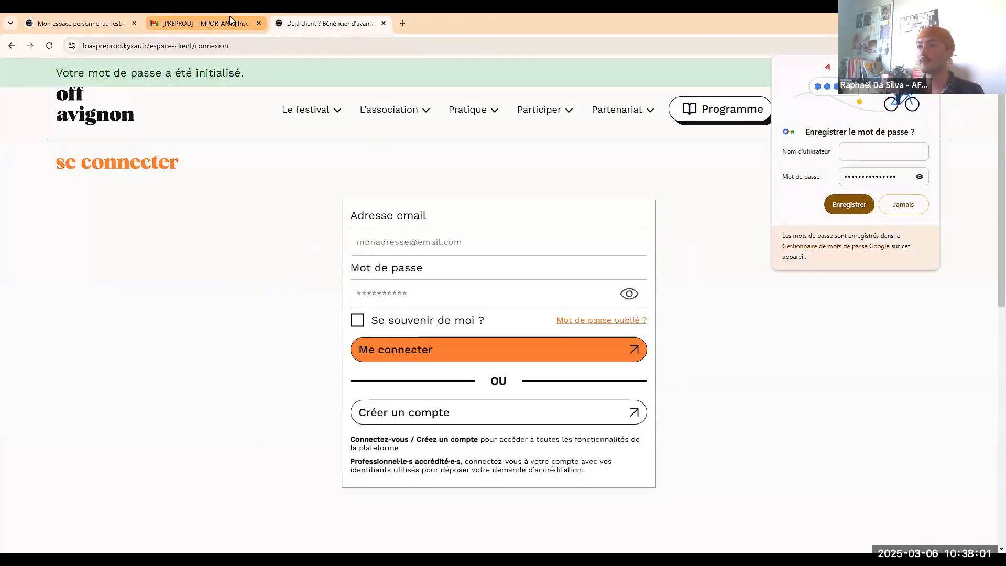
Copy the login e-mail from the Gmail invitation into Adresse email and enter the password.
left_click(230, 16)
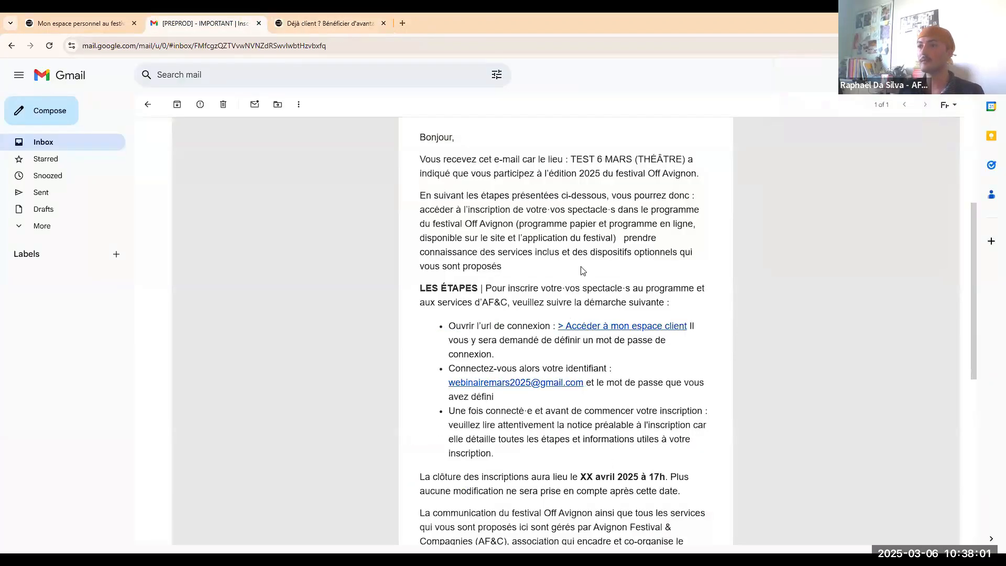
left_click_drag(582, 382, 432, 378)
key("ctrl+c")
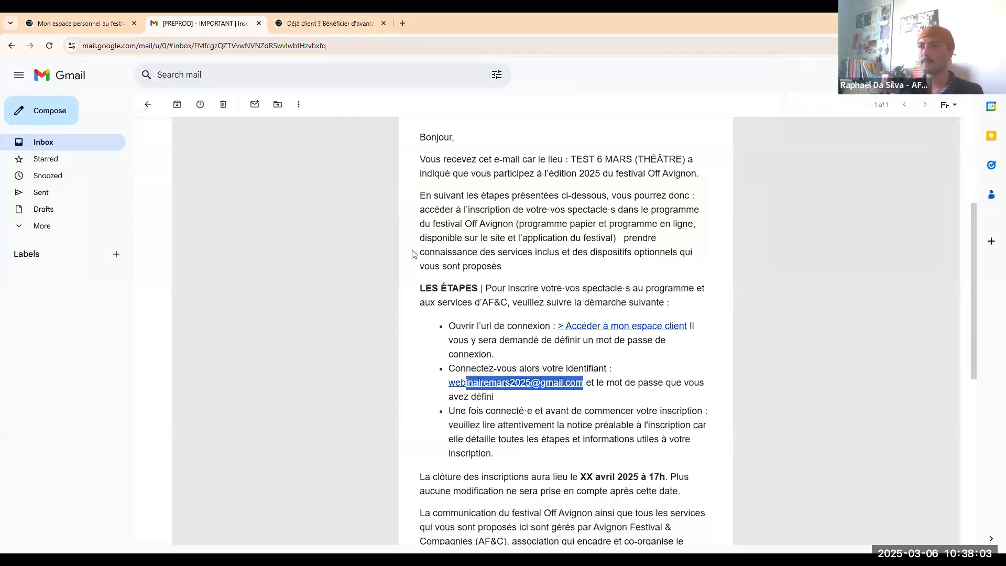
left_click(317, 26)
left_click(417, 249)
key("ctrl+v")
left_click(411, 292)
type("••••••••••••••••")
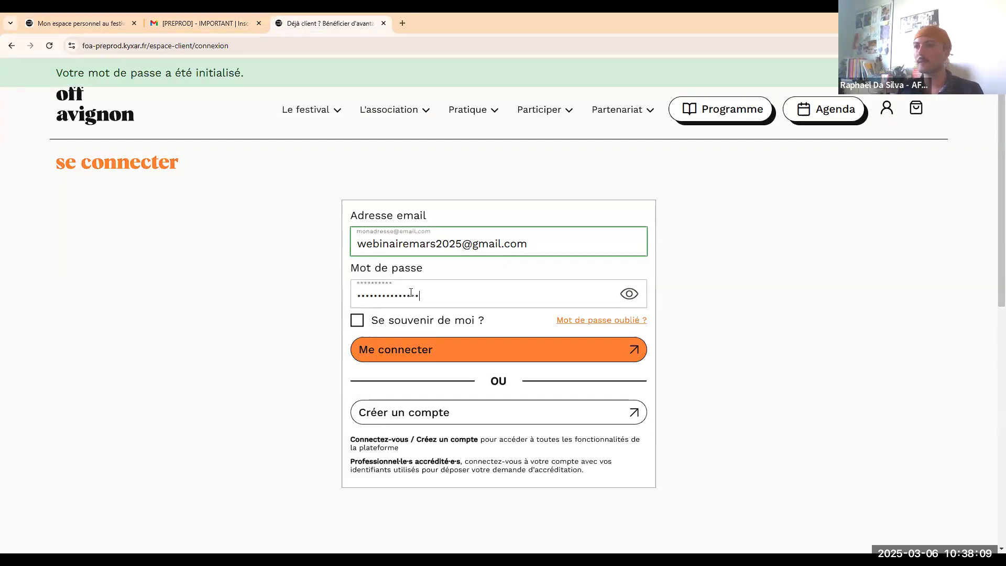
Log in with Me connecter, dismiss Chrome's save-password prompt, and browse the dashboard tiles.
left_click(512, 352)
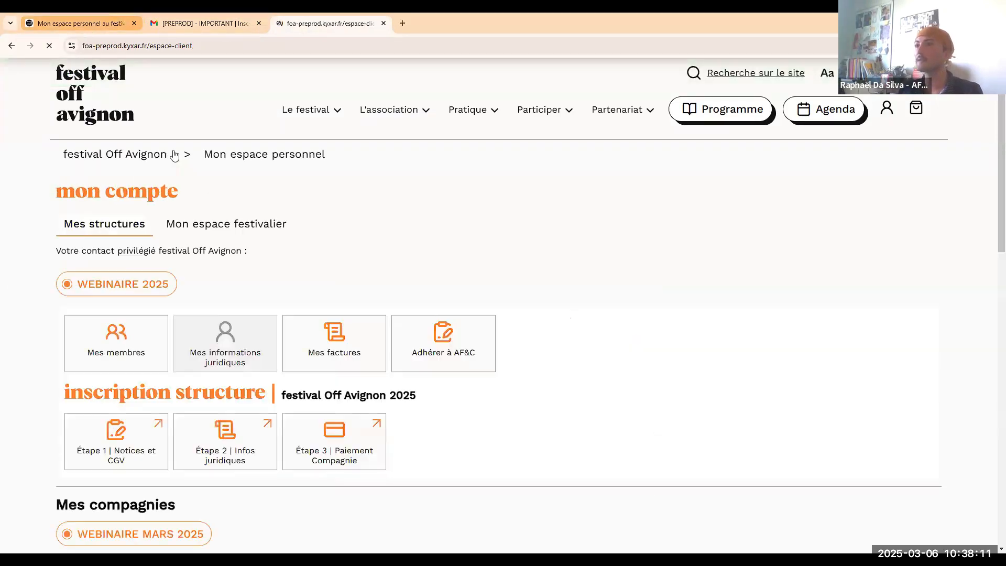
scroll(316, 254, "down", 3)
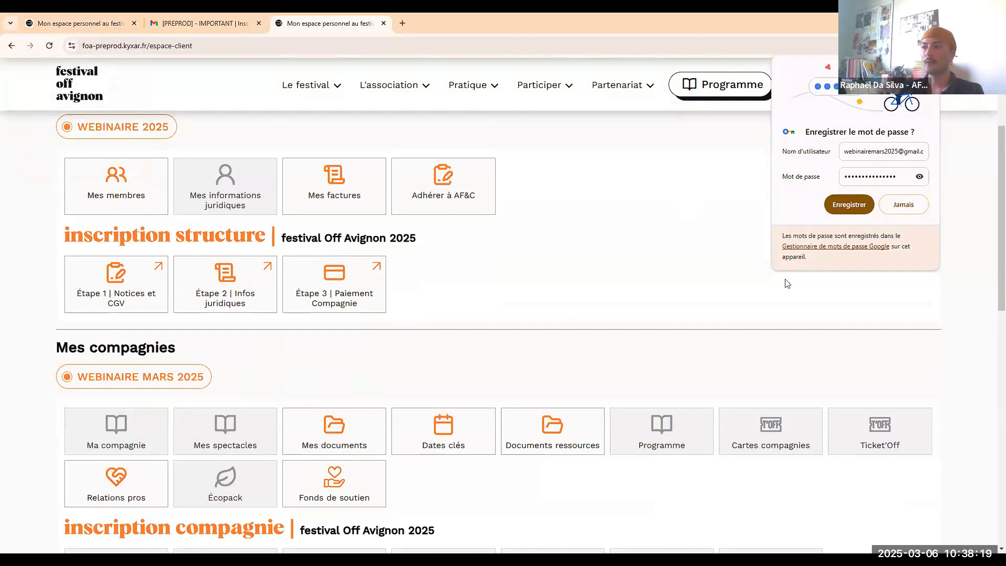
left_click(495, 266)
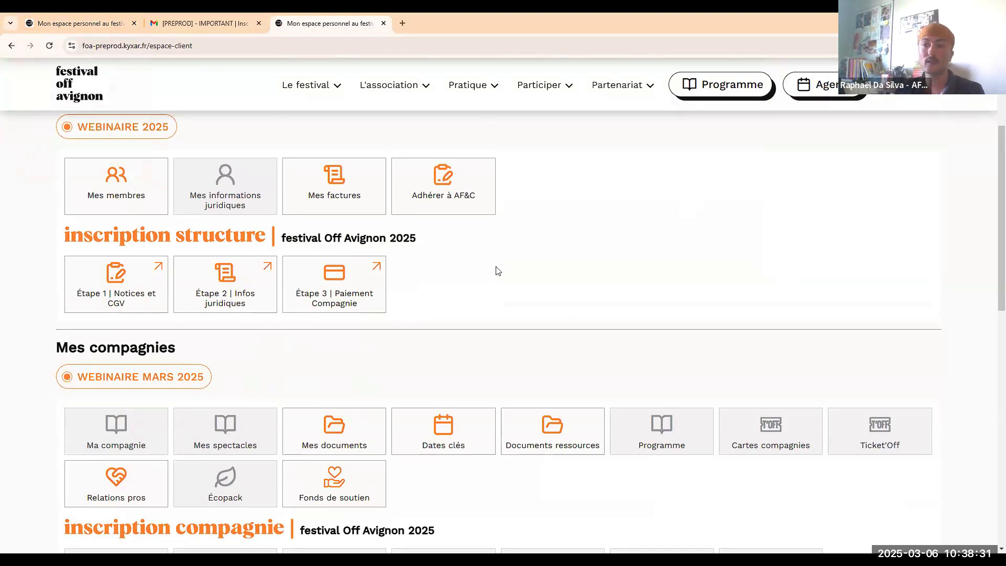
scroll(504, 278, "down", 4)
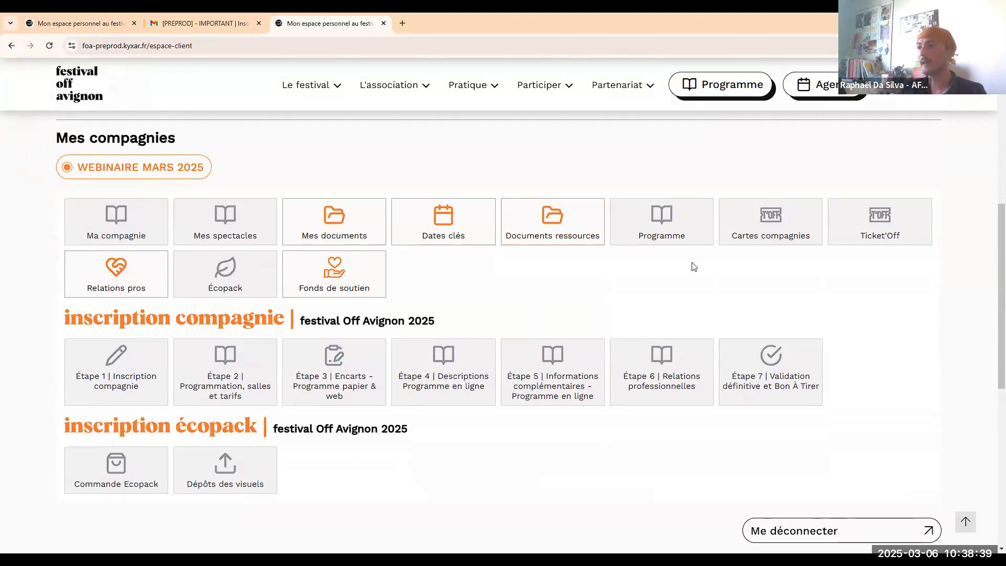
scroll(637, 330, "up", 3)
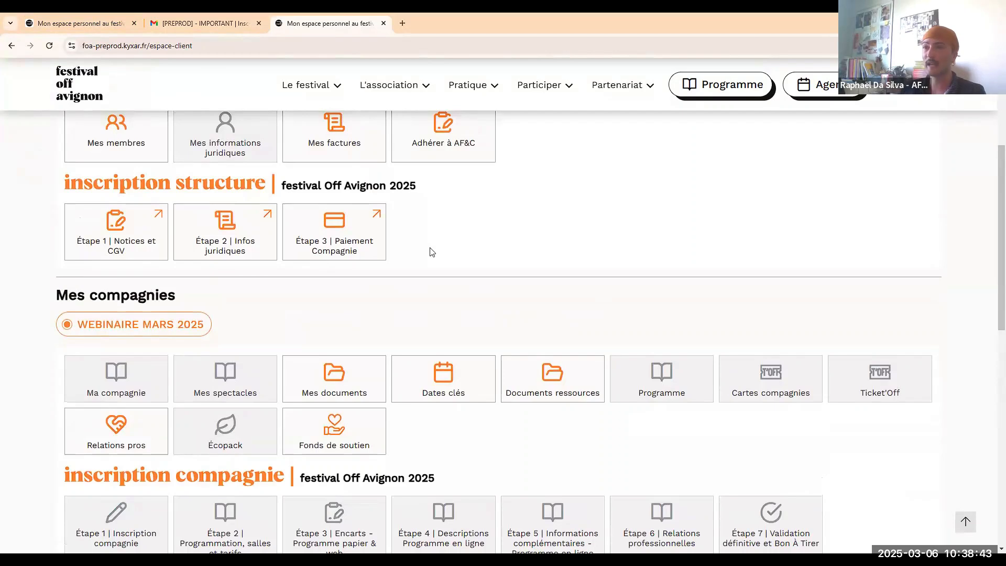
scroll(429, 251, "up", 1)
Open structure step 1 Notices et CGV and read the CGV and prior registration notice.
left_click(111, 284)
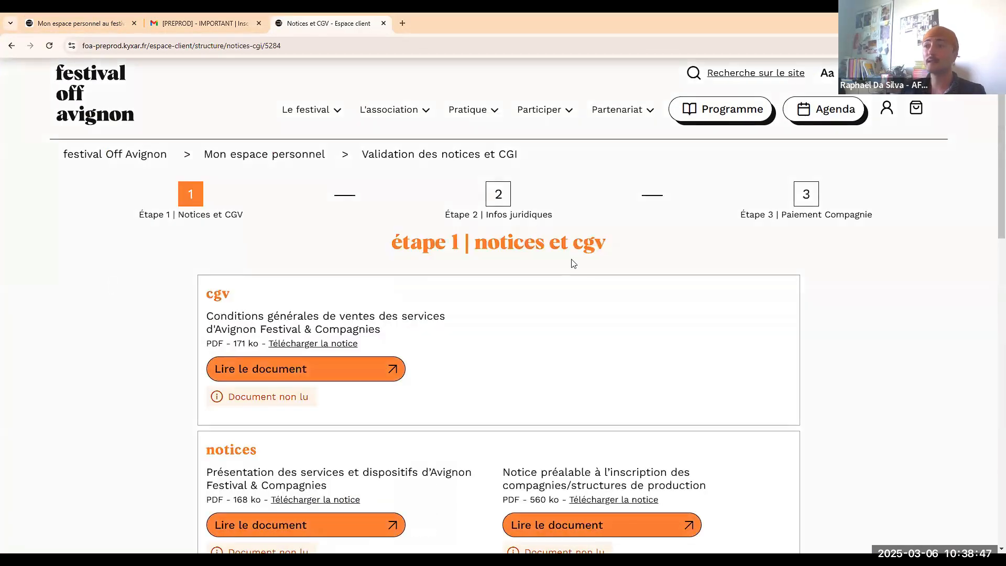
scroll(571, 264, "down", 1)
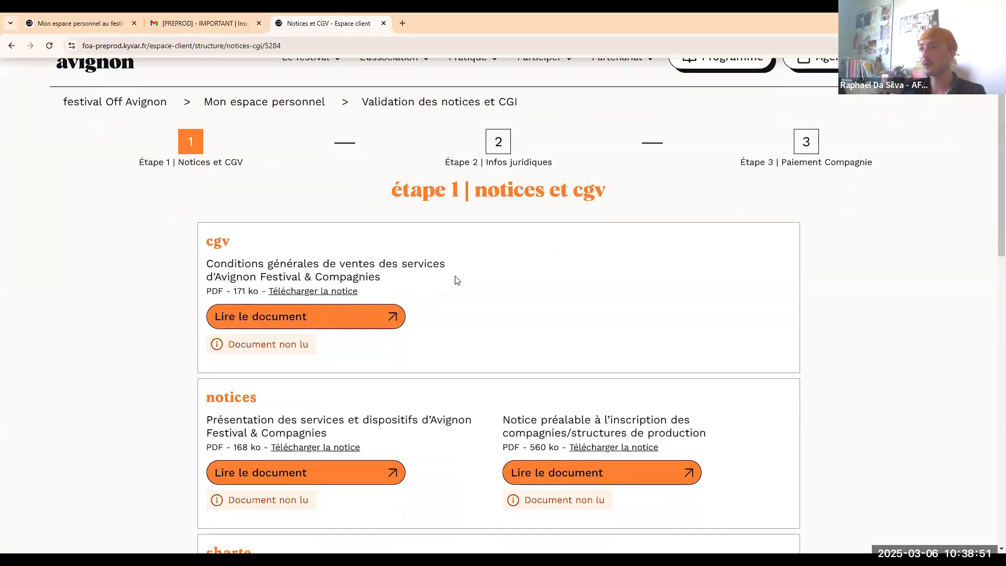
scroll(456, 279, "down", 1)
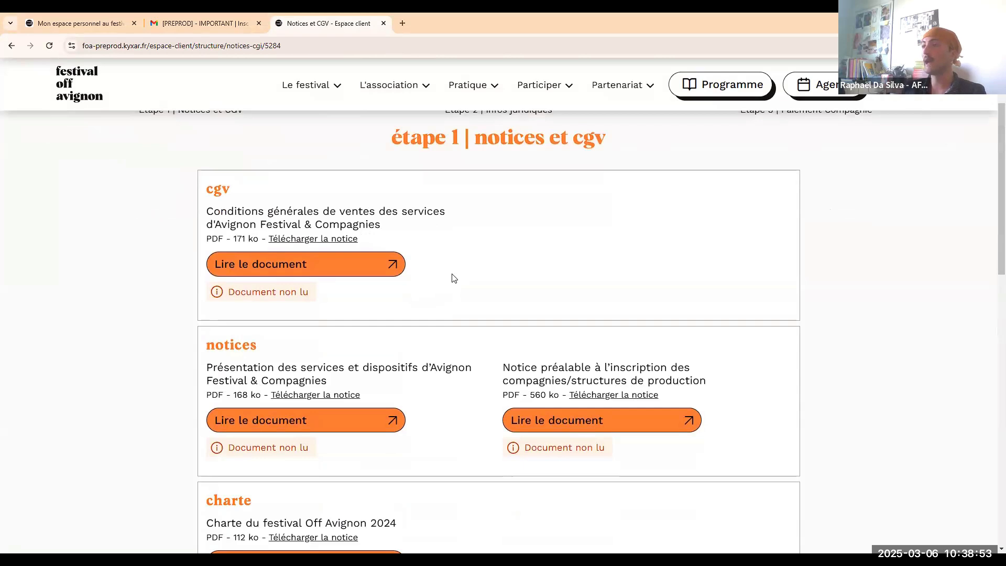
left_click(330, 264)
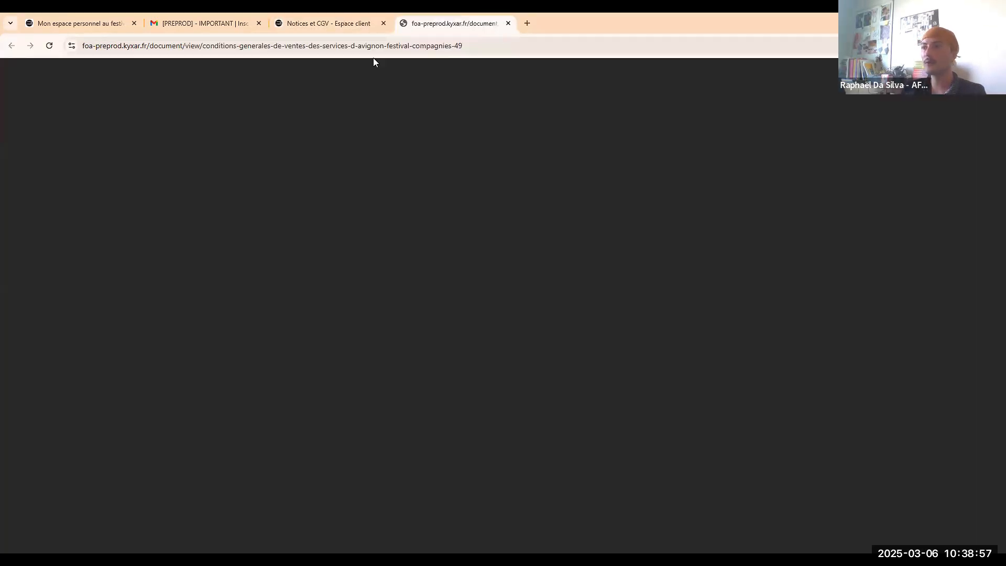
left_click(362, 24)
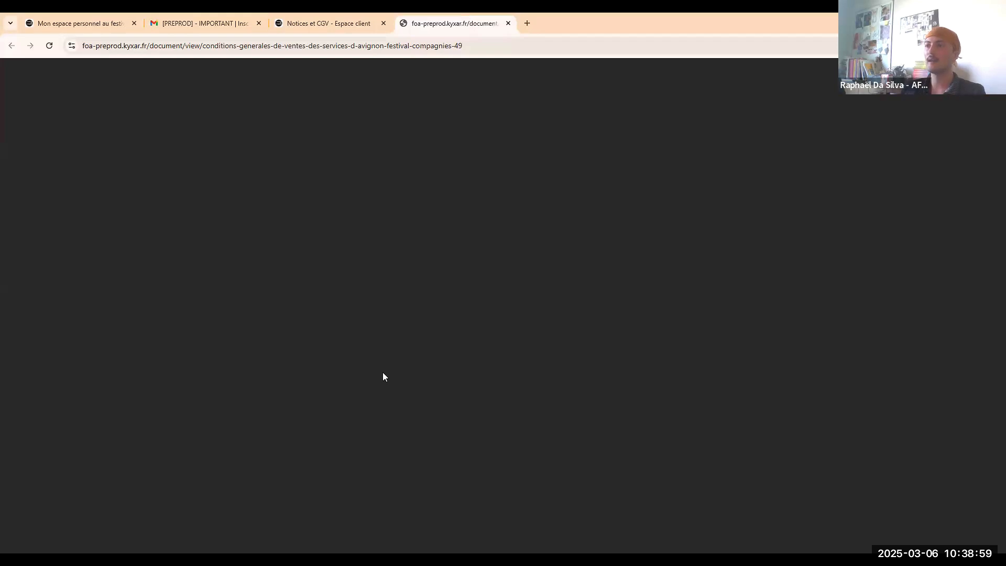
left_click(373, 371)
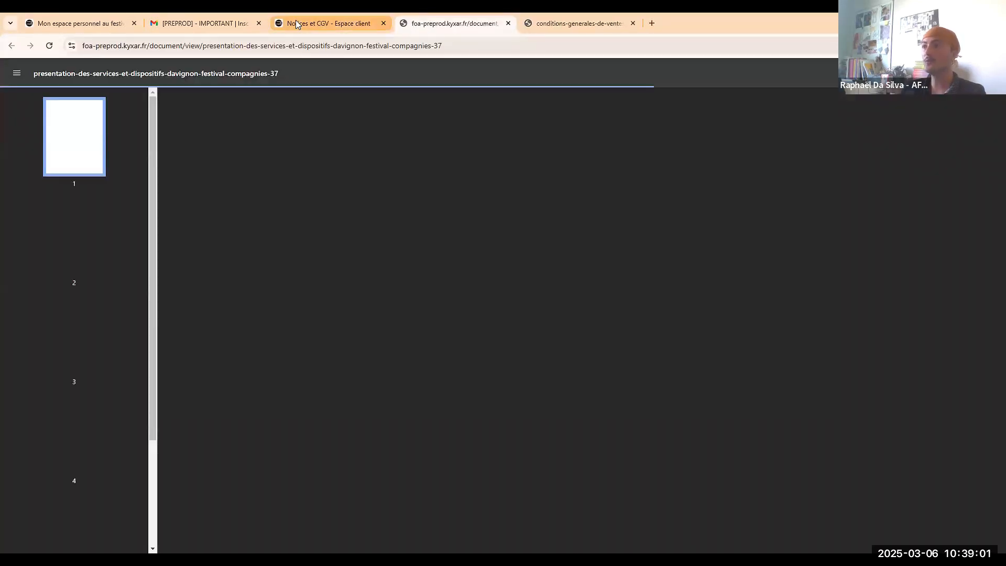
left_click(295, 20)
left_click(592, 373)
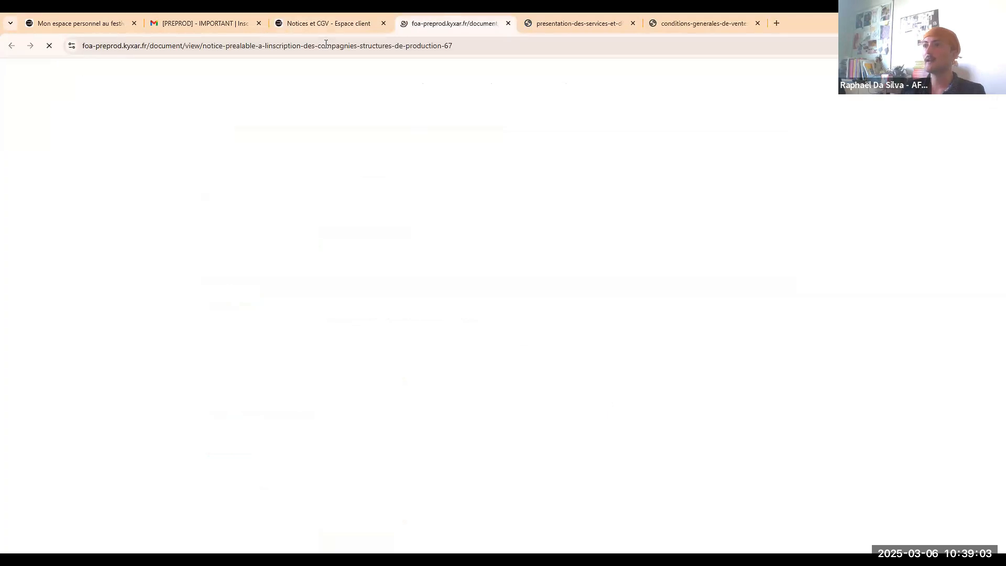
key("ctrl+shift+Tab")
scroll(474, 326, "down", 3)
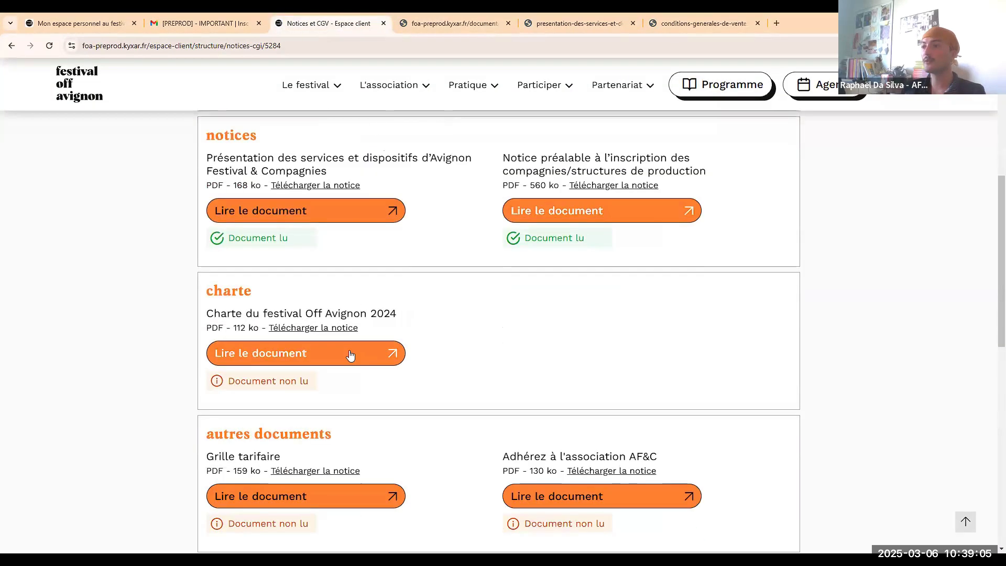
Read the charter, Grille tarifaire and AF&C membership documents, then tick both required agreements.
left_click(353, 353)
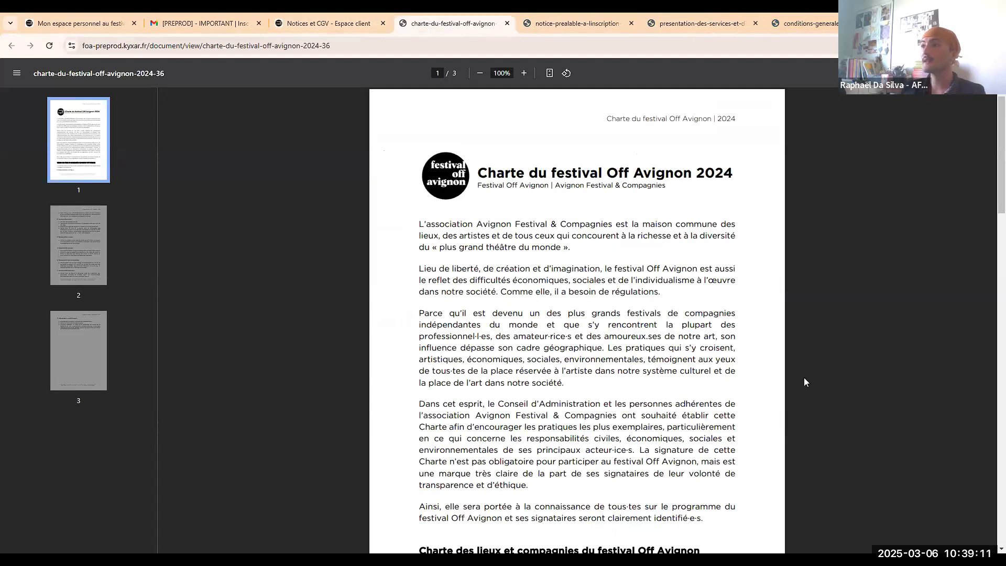
left_click(506, 24)
left_click(505, 25)
left_click(505, 25)
left_click(506, 25)
scroll(602, 266, "down", 4)
left_click(336, 290)
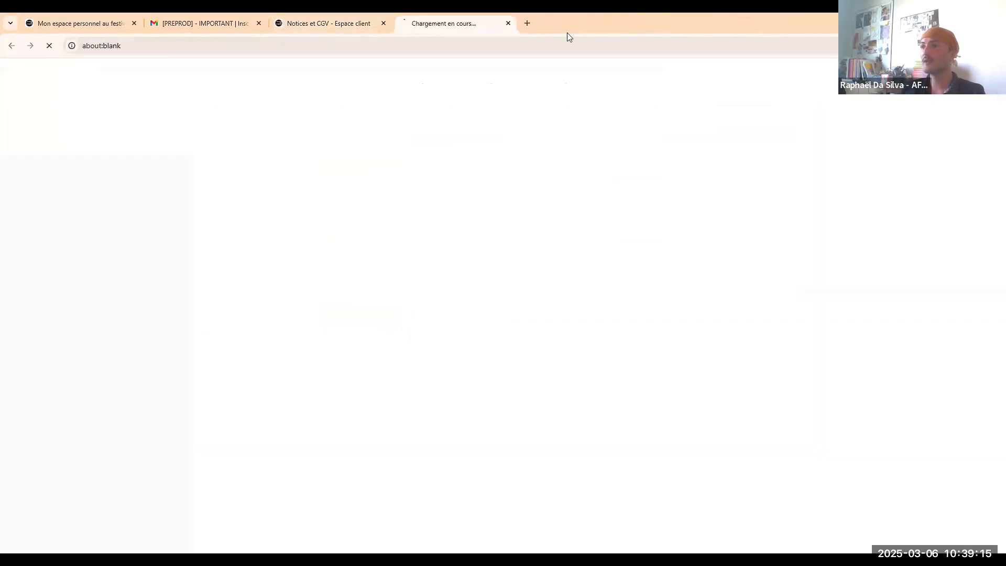
left_click(507, 24)
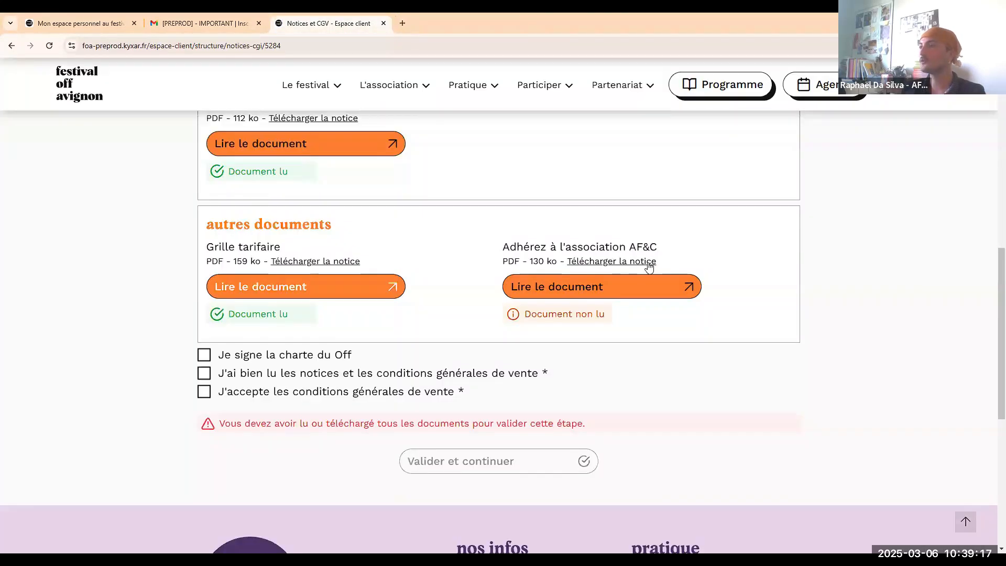
left_click(648, 262)
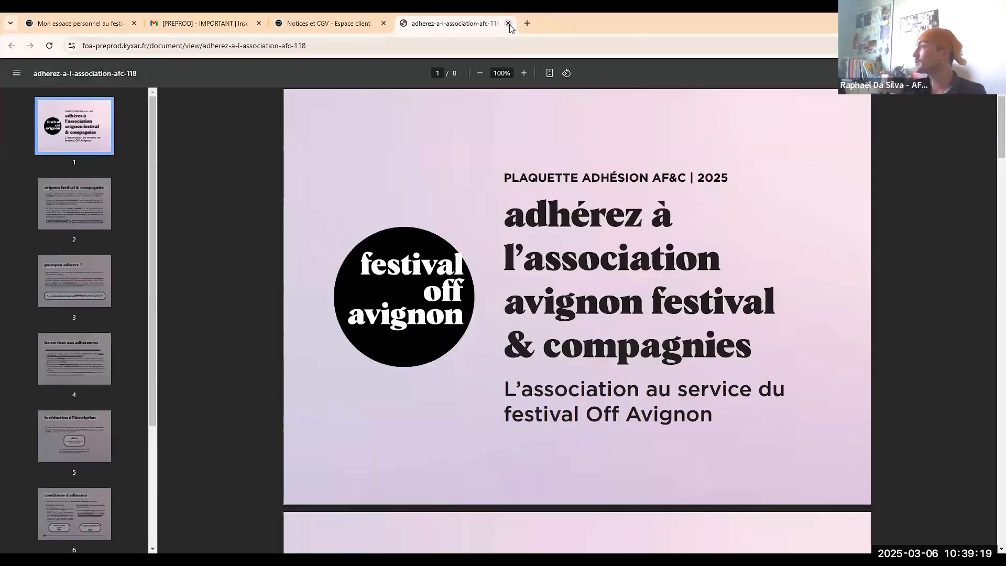
left_click(507, 24)
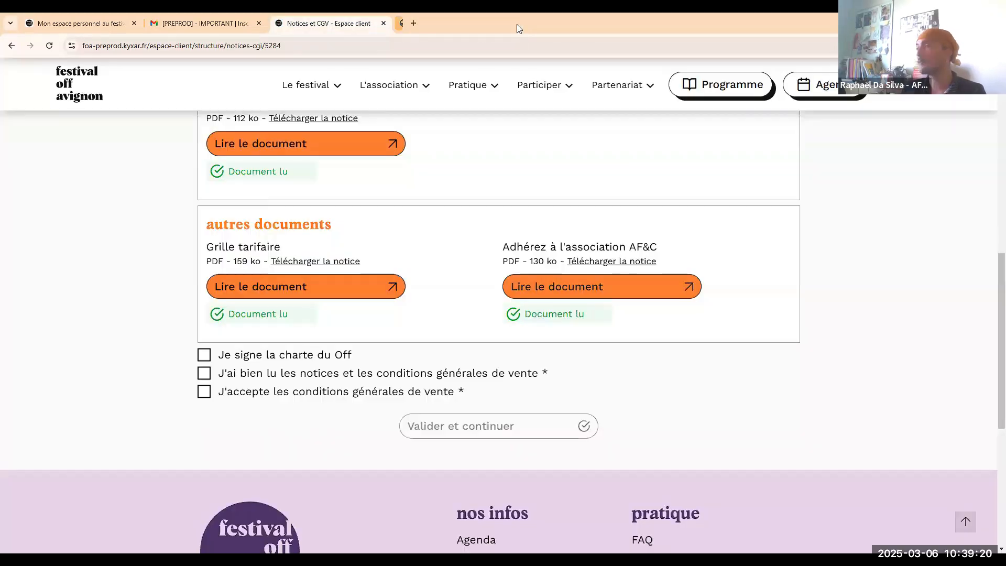
left_click(360, 377)
left_click(361, 393)
Validate step 1 with Valider et continuer and review the step 2 legal info form.
left_click(501, 431)
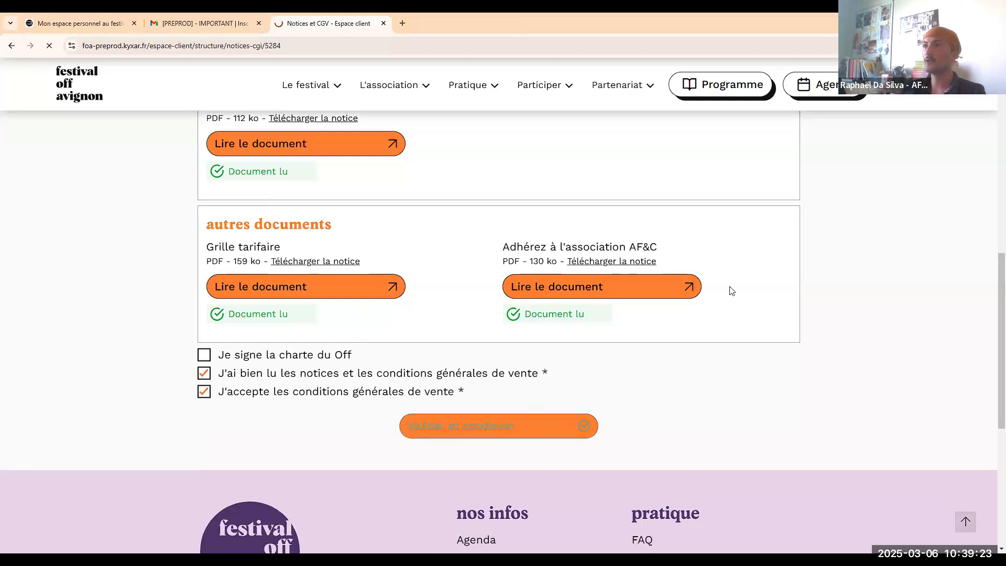
scroll(691, 265, "down", 2)
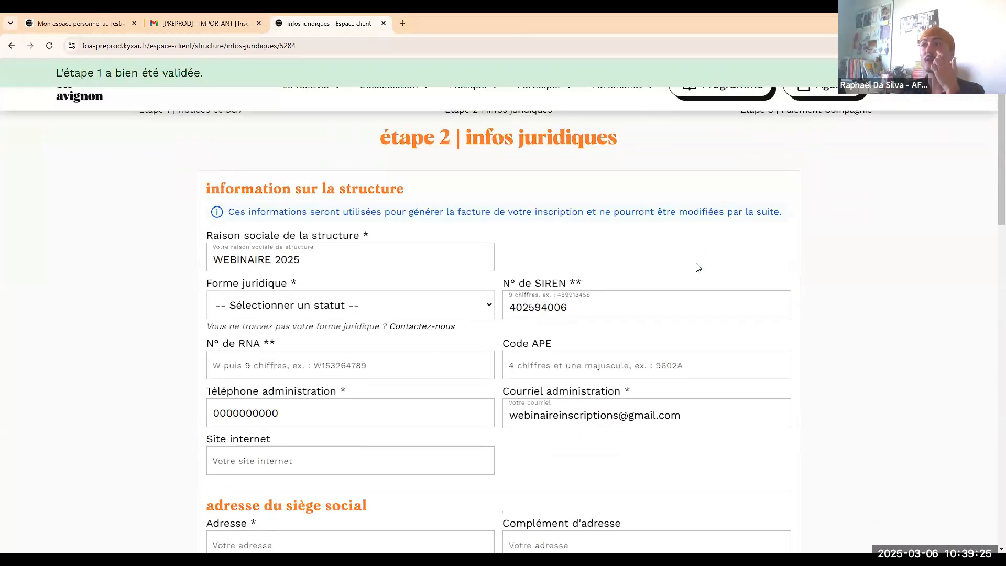
scroll(698, 268, "up", 2)
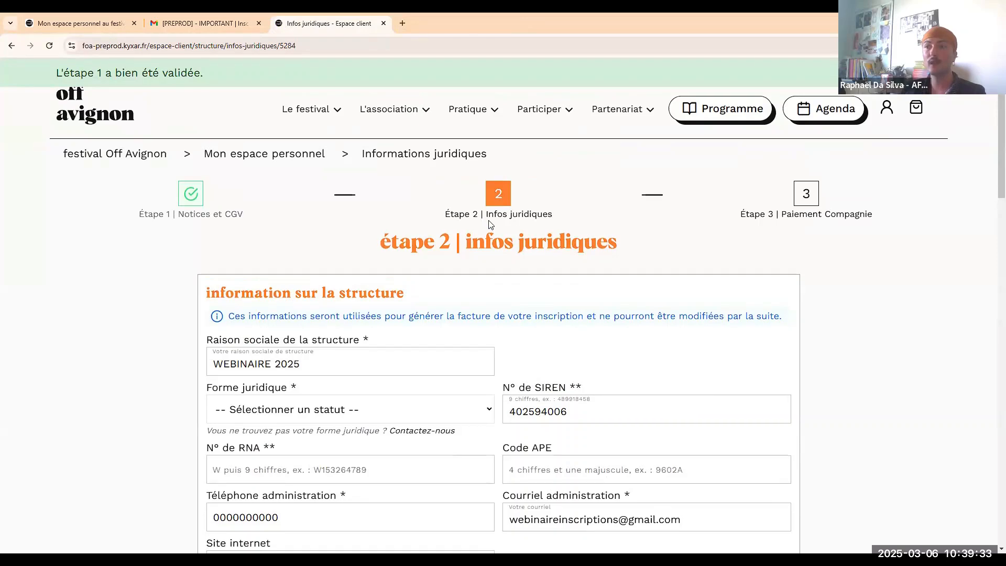
scroll(483, 225, "down", 2)
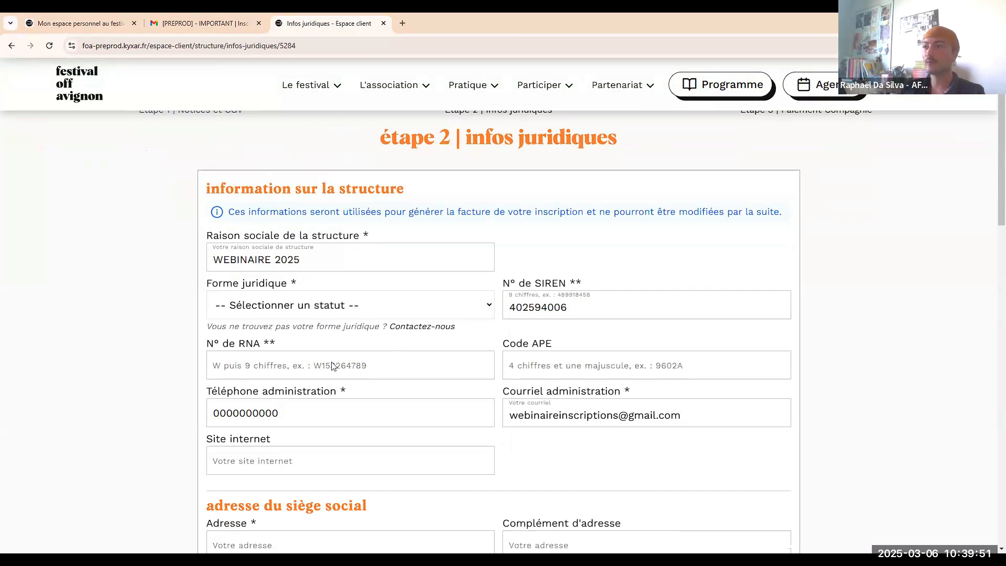
Paste the RNA number, enter '3 rue du' as the head-office address and postal code 84.
left_click(243, 369)
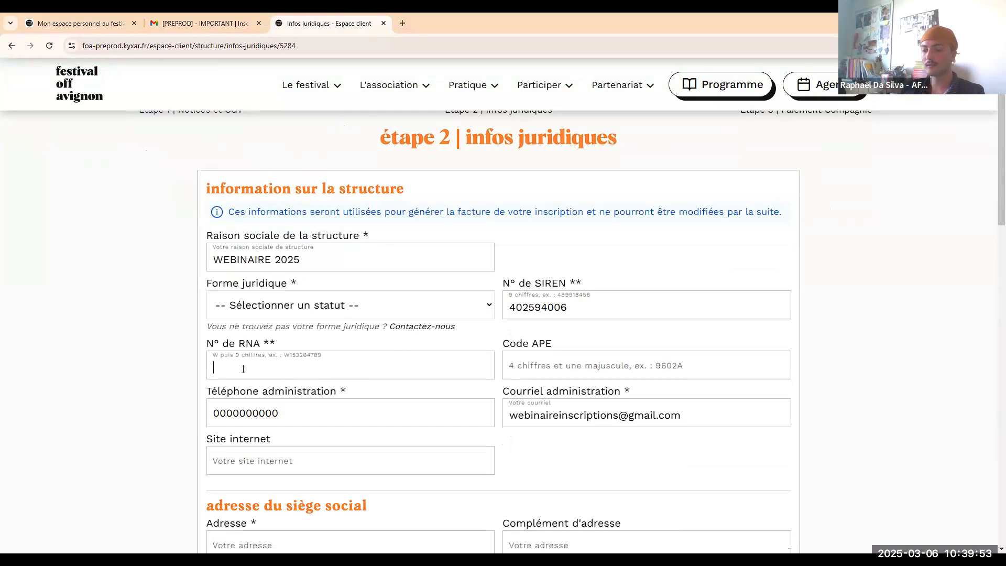
type("W000000229")
scroll(333, 317, "down", 7)
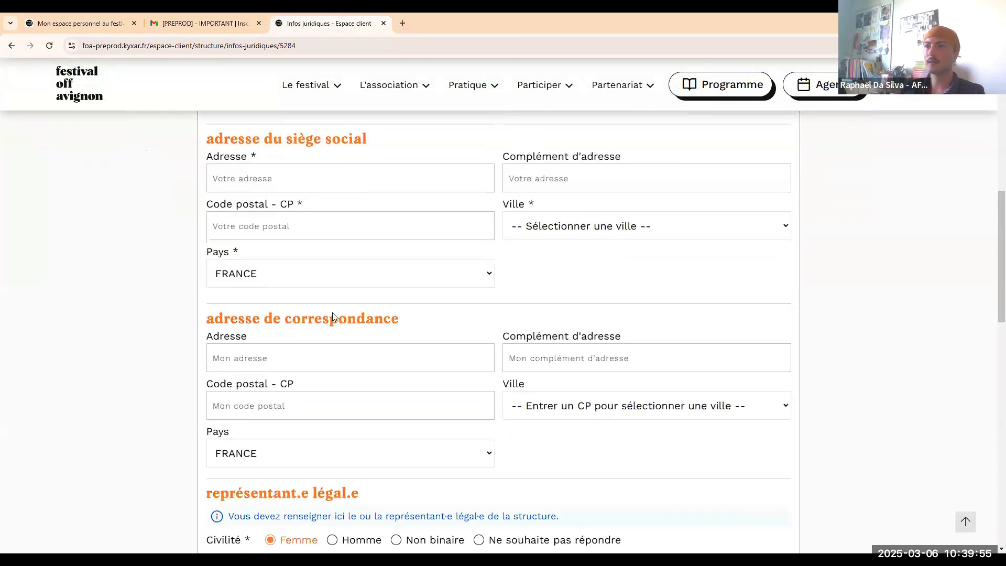
left_click(275, 180)
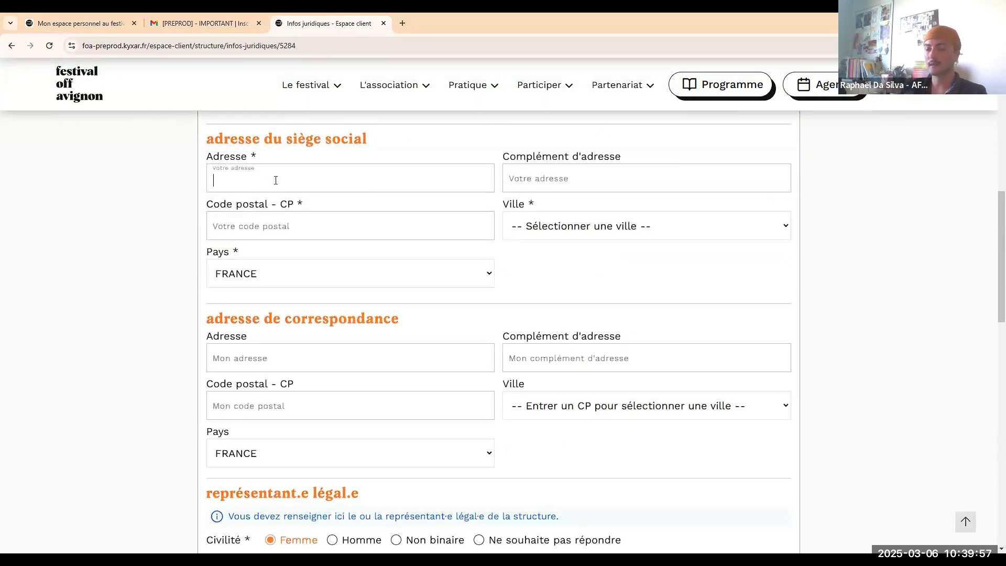
type("3 rue du")
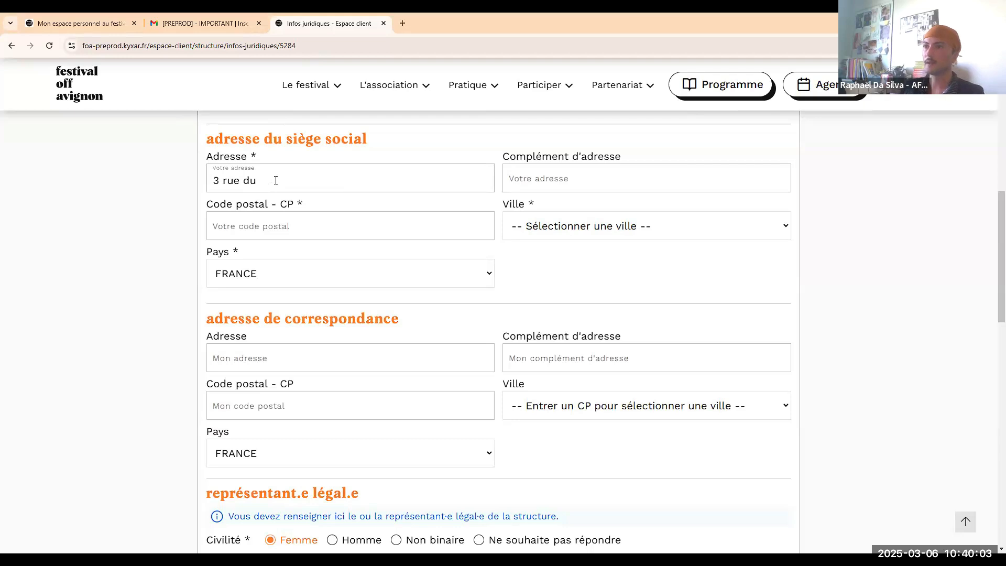
left_click(359, 230)
type("84")
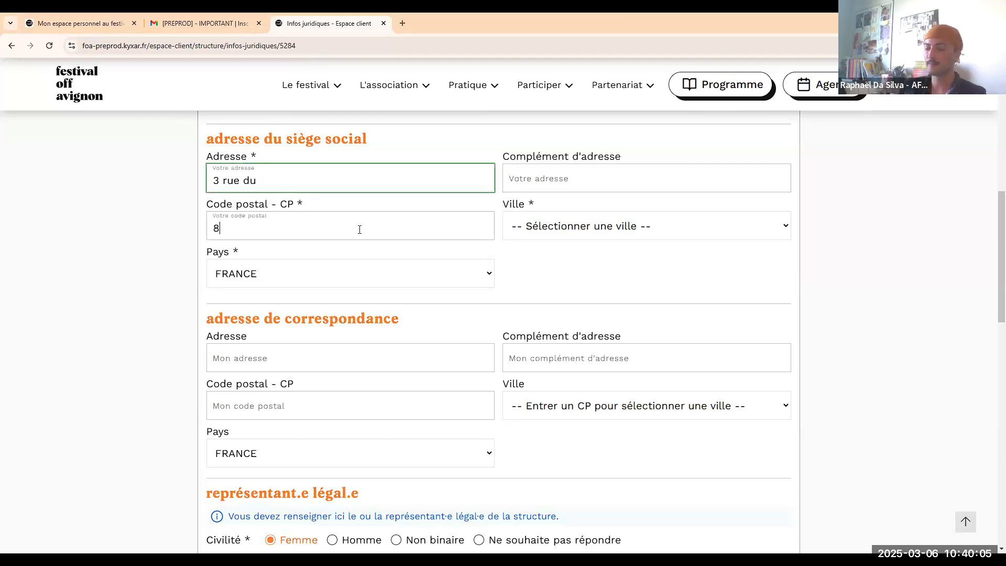
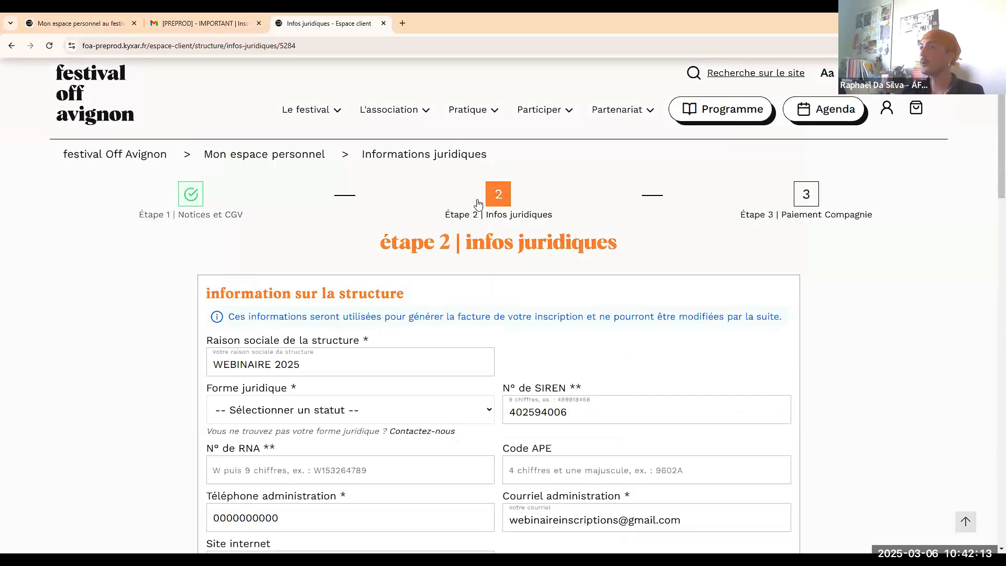
Scroll through the filled legal info form down to the validation buttons.
scroll(668, 233, "down", 10)
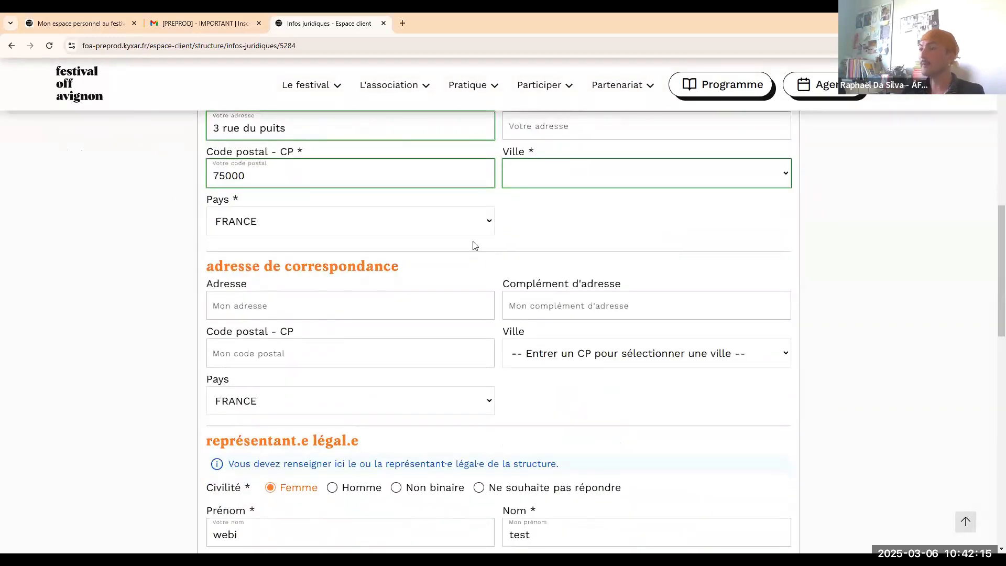
scroll(430, 231, "down", 1)
scroll(410, 211, "up", 2)
scroll(410, 210, "down", 5)
scroll(414, 208, "up", 6)
scroll(577, 240, "down", 1)
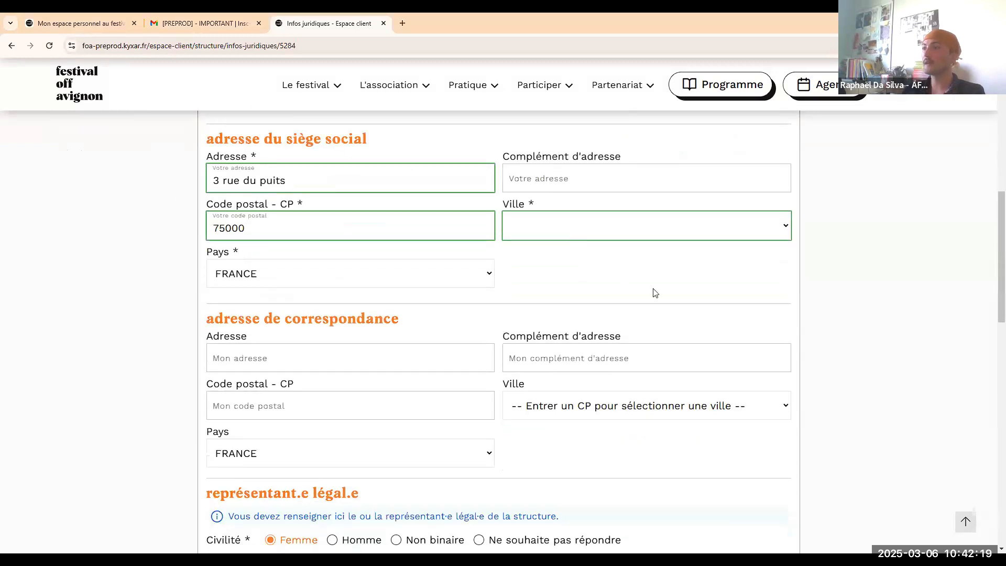
scroll(587, 235, "down", 5)
scroll(586, 235, "down", 1)
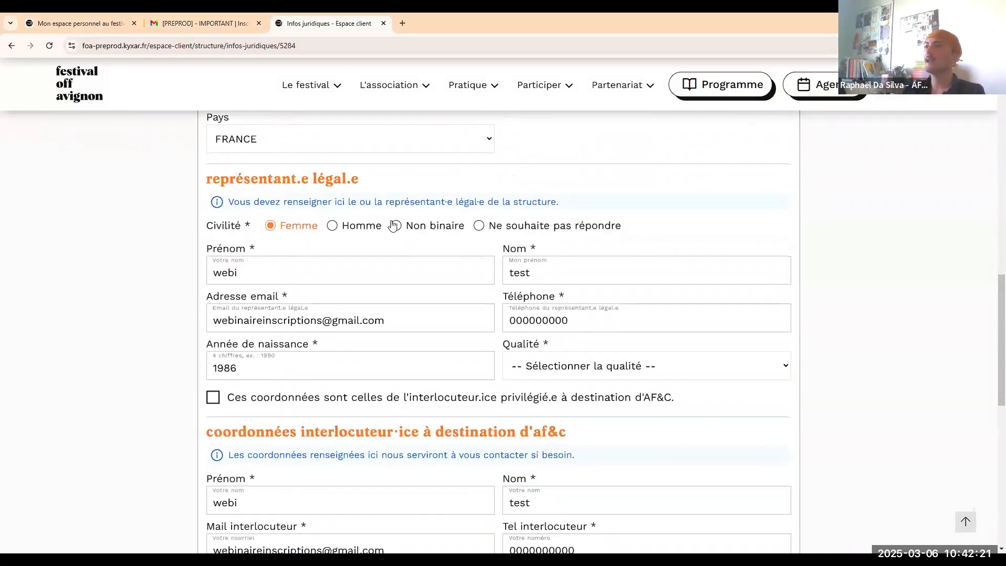
scroll(576, 304, "down", 1)
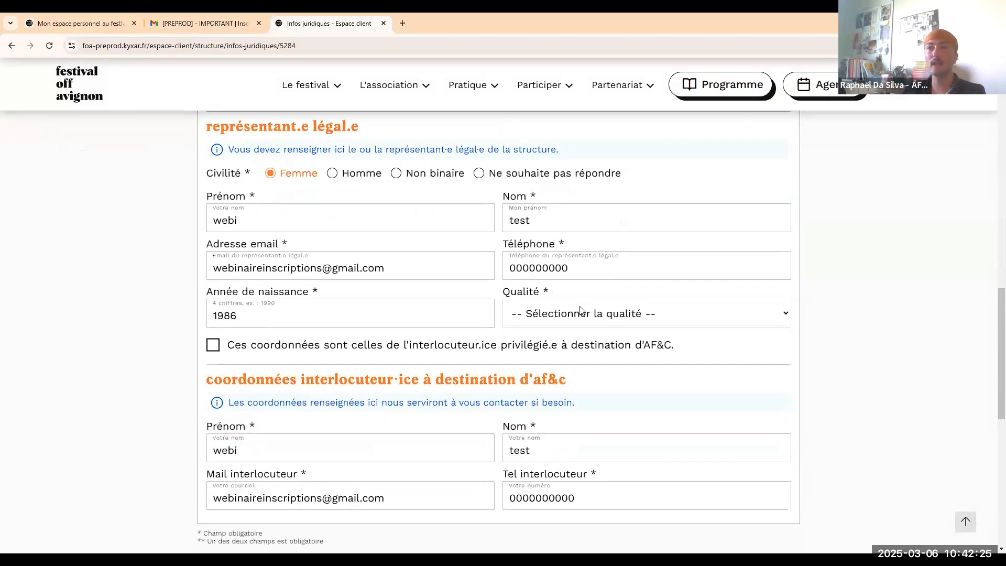
scroll(466, 278, "down", 1)
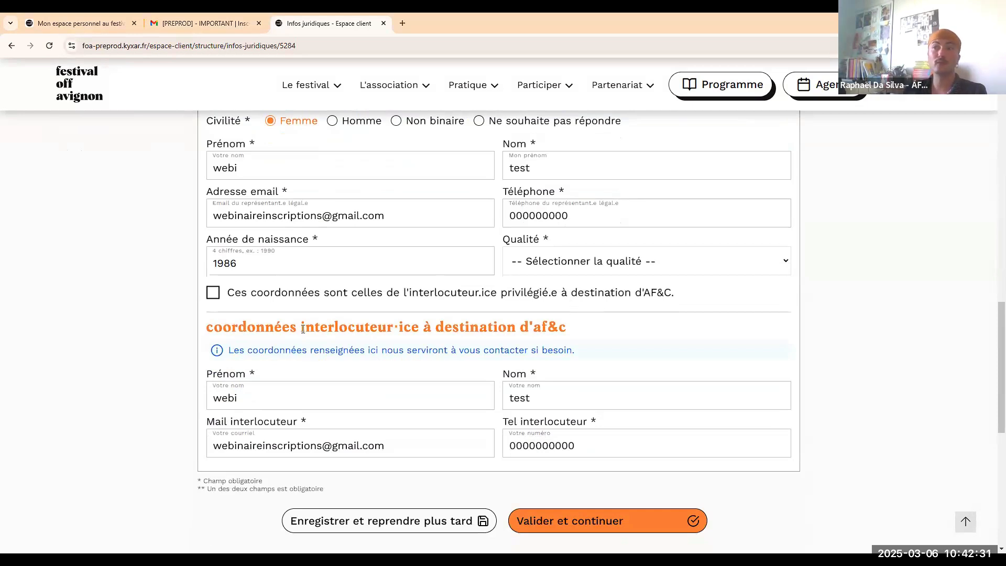
Mark the representative as preferred contact and submit the legal information for validation.
left_click(213, 293)
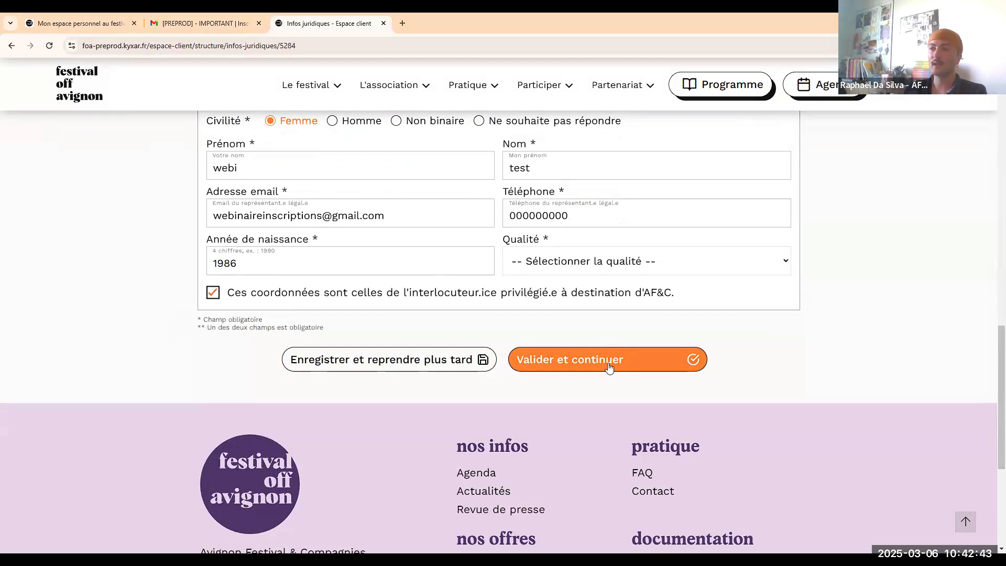
left_click(609, 366)
left_click(420, 297)
scroll(684, 420, "down", 17)
left_click(586, 123)
Try jumping ahead to the step 3 payment page, then return to step 2.
left_click(595, 302)
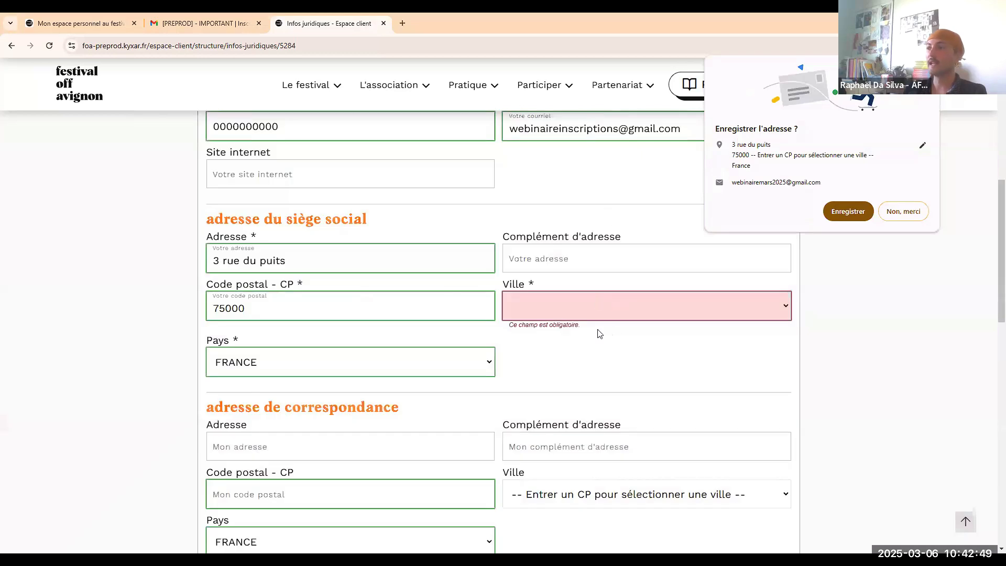
left_click(637, 392)
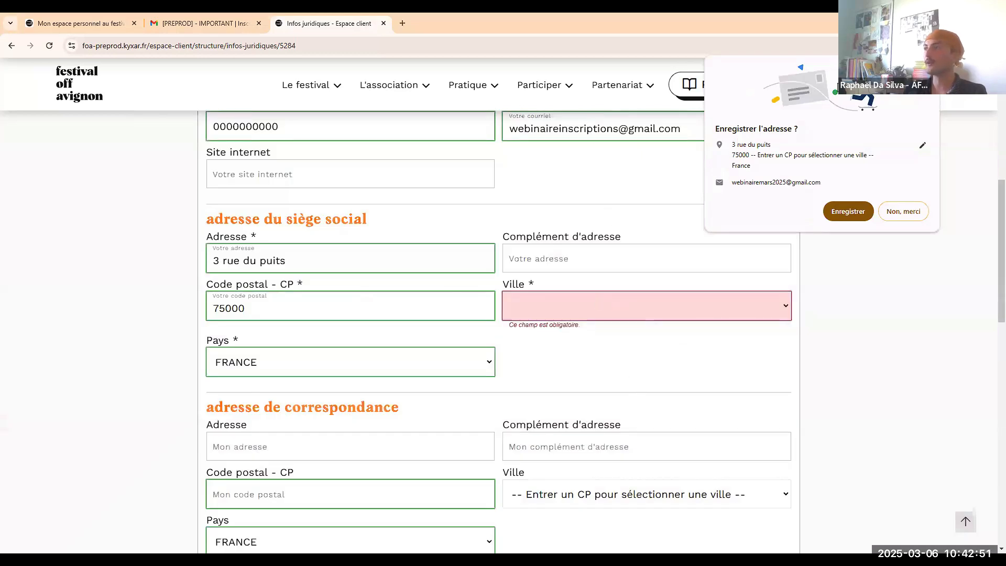
left_click(847, 212)
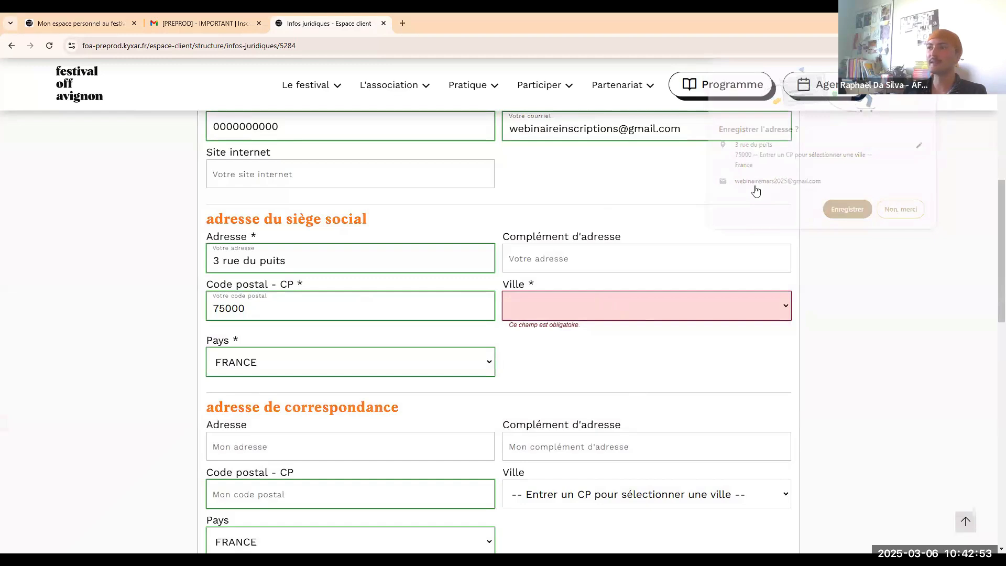
left_click(807, 210)
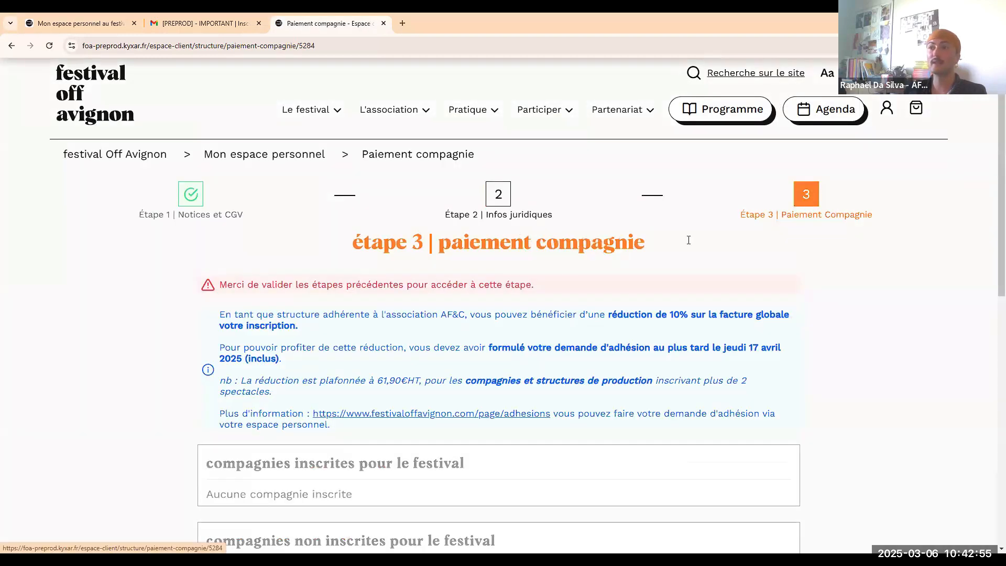
scroll(681, 233, "down", 4)
scroll(681, 231, "up", 4)
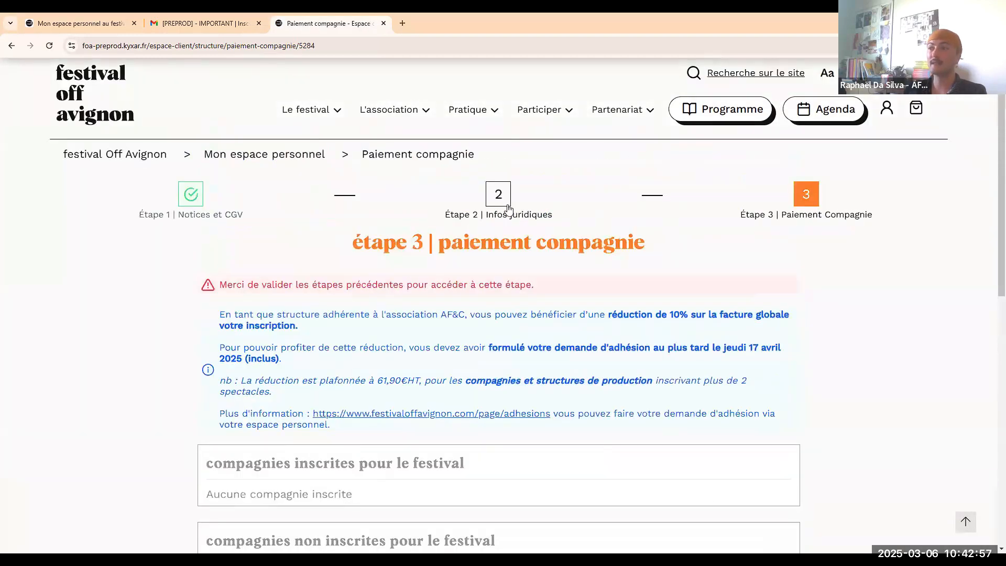
left_click(498, 194)
Enter 84000 as the head-office postal code so the city becomes AVIGNON.
scroll(678, 367, "down", 7)
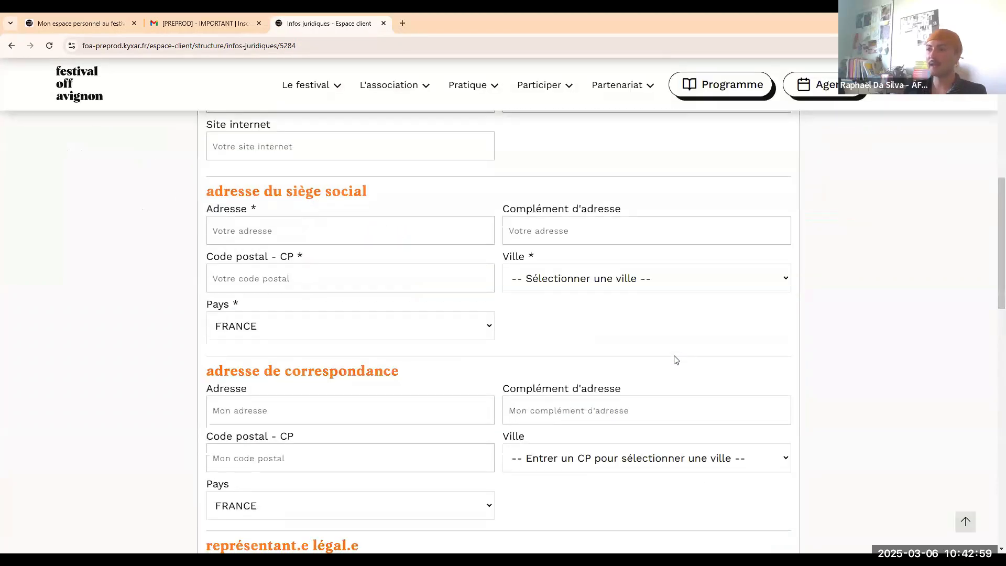
scroll(676, 360, "down", 2)
left_click(583, 360)
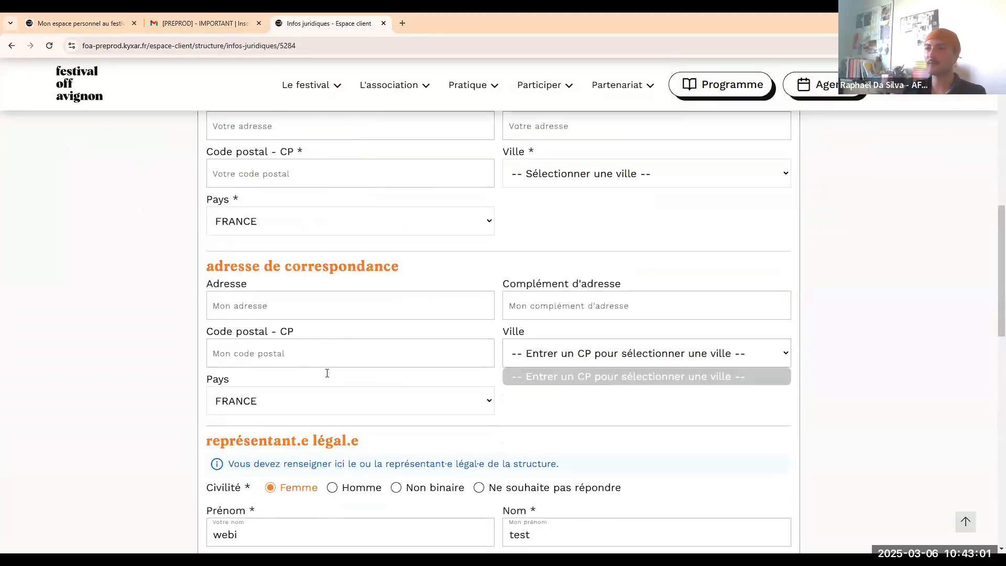
left_click_drag(327, 373, 322, 361)
left_click(584, 401)
scroll(367, 262, "up", 3)
left_click(368, 328)
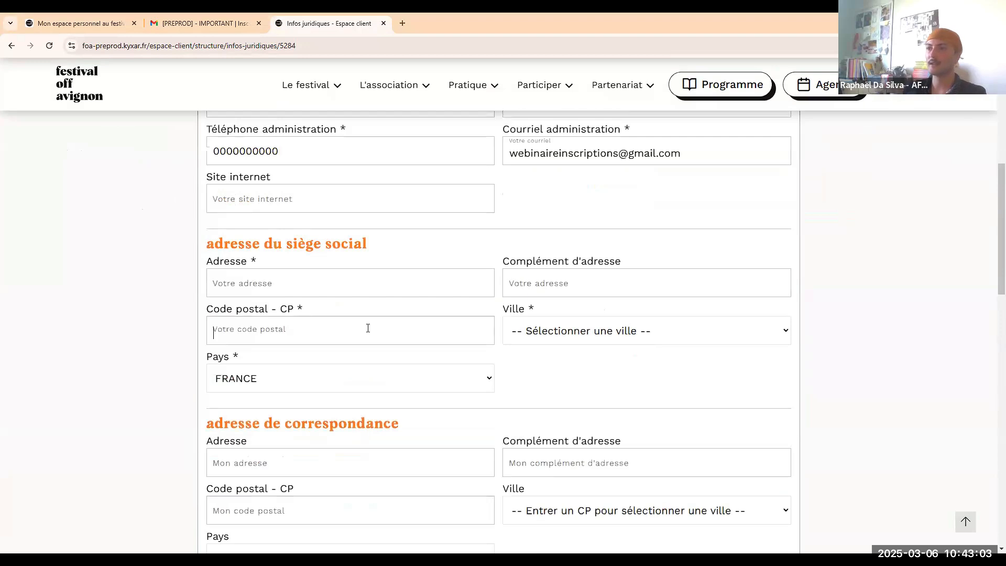
type("84000")
left_click(284, 282)
left_click(317, 317)
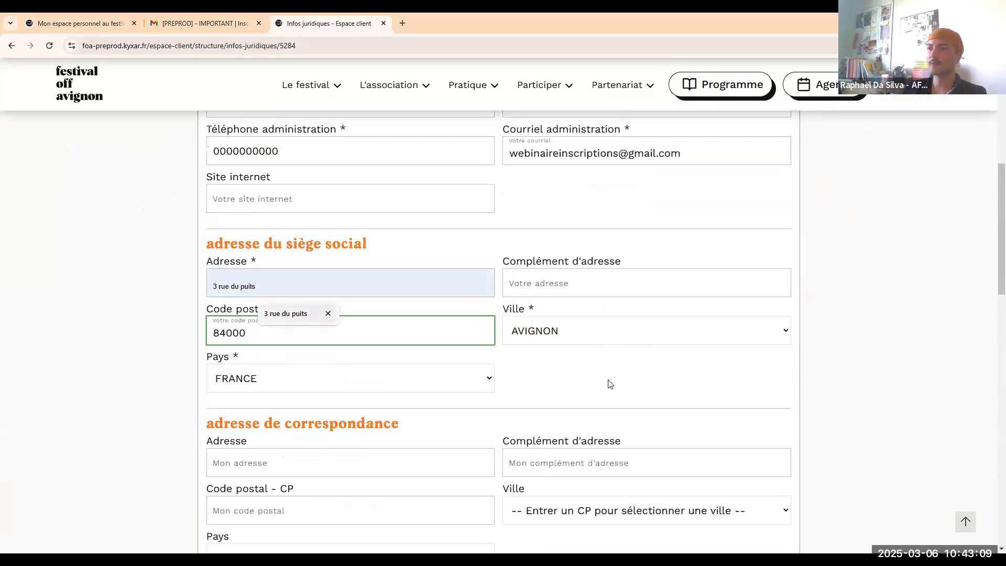
scroll(725, 377, "down", 10)
scroll(655, 283, "up", 3)
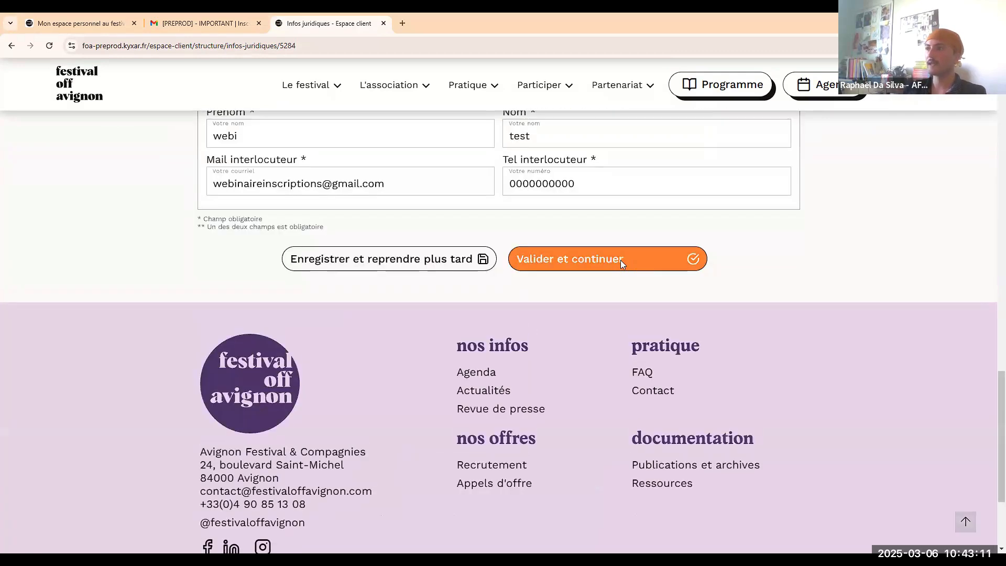
left_click(620, 259)
Set the legal form to Association and the representative's role to Gérant.e, then validate.
left_click(278, 311)
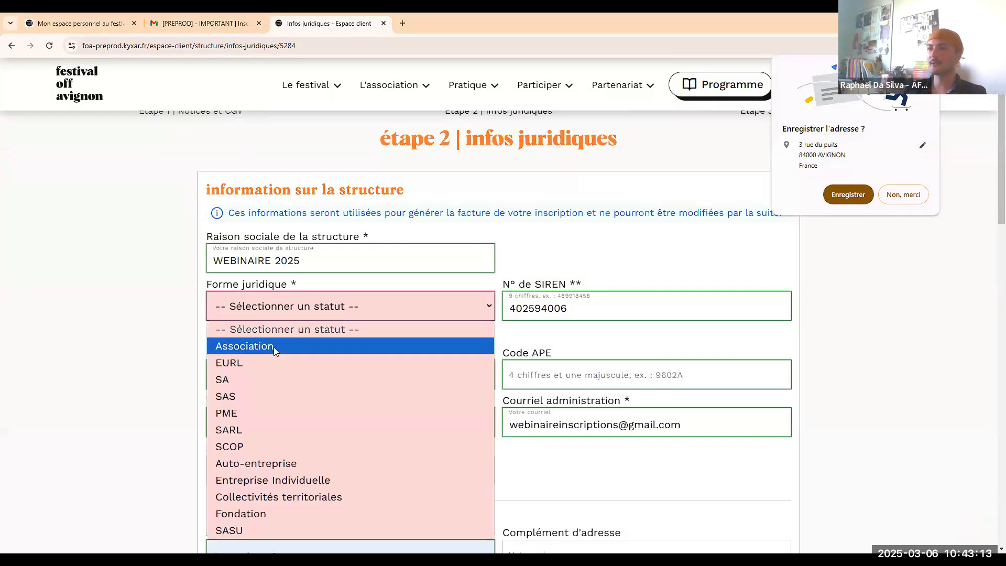
left_click(273, 347)
scroll(546, 330, "down", 10)
scroll(546, 330, "down", 9)
scroll(571, 315, "up", 3)
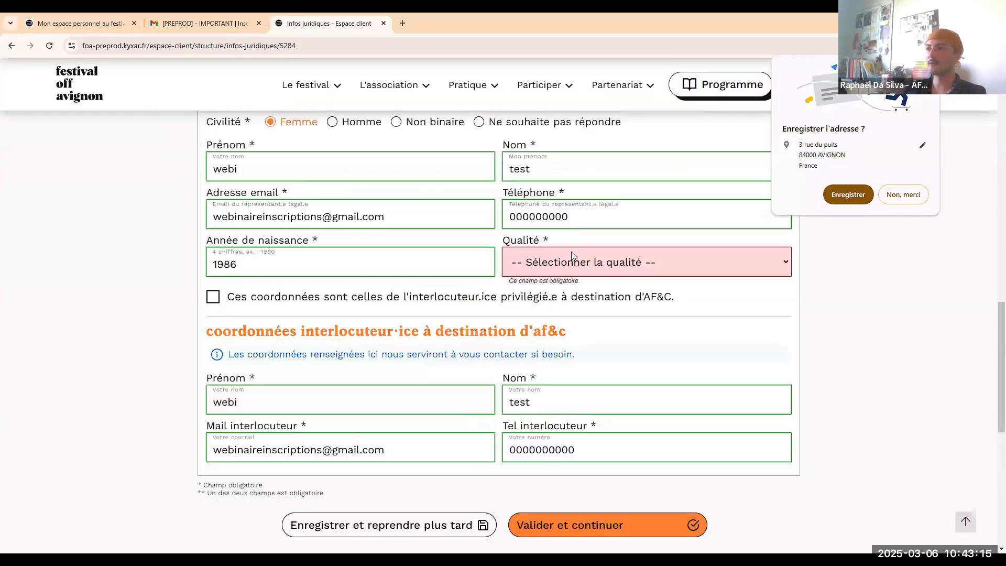
left_click(571, 257)
left_click(558, 304)
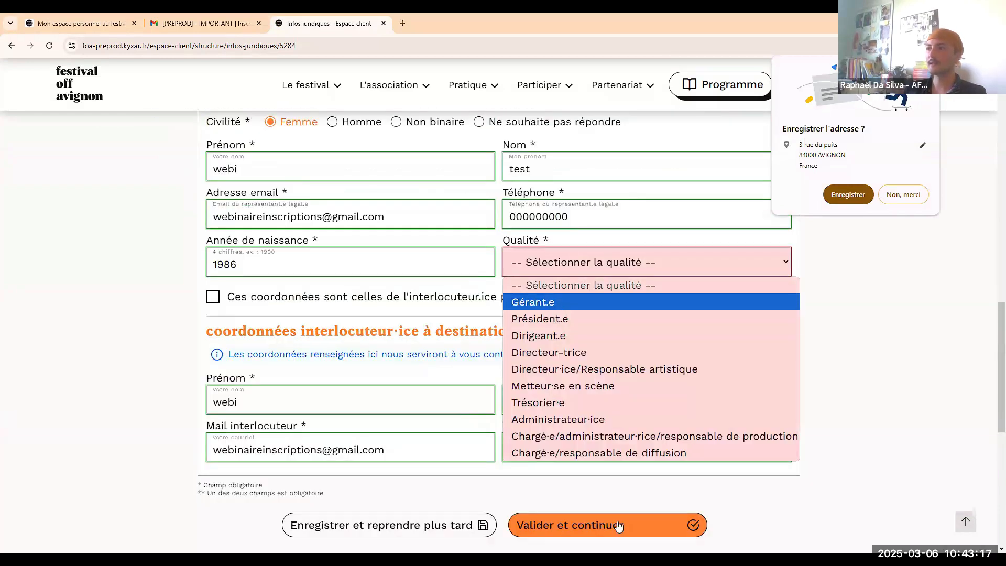
left_click(617, 520)
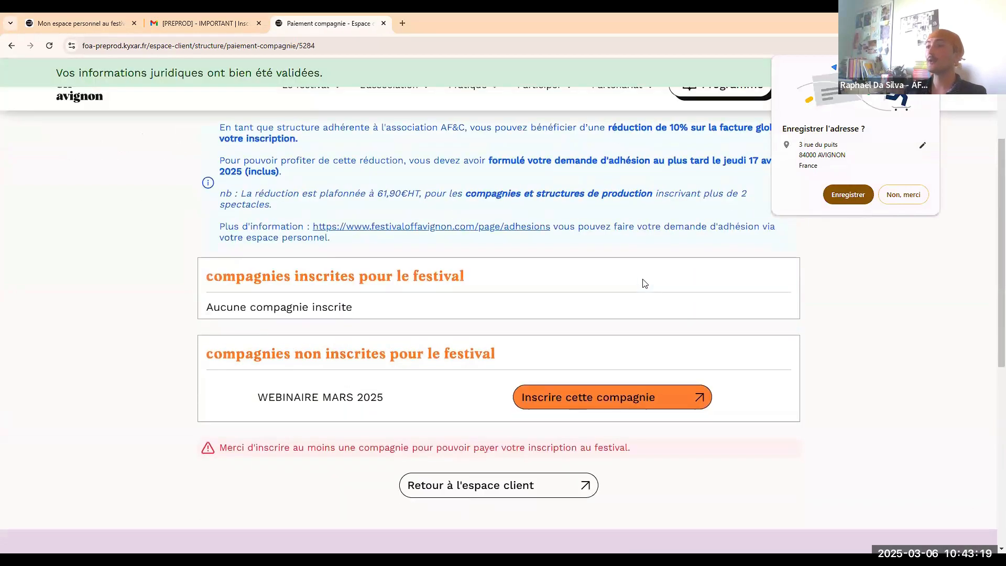
scroll(643, 279, "up", 3)
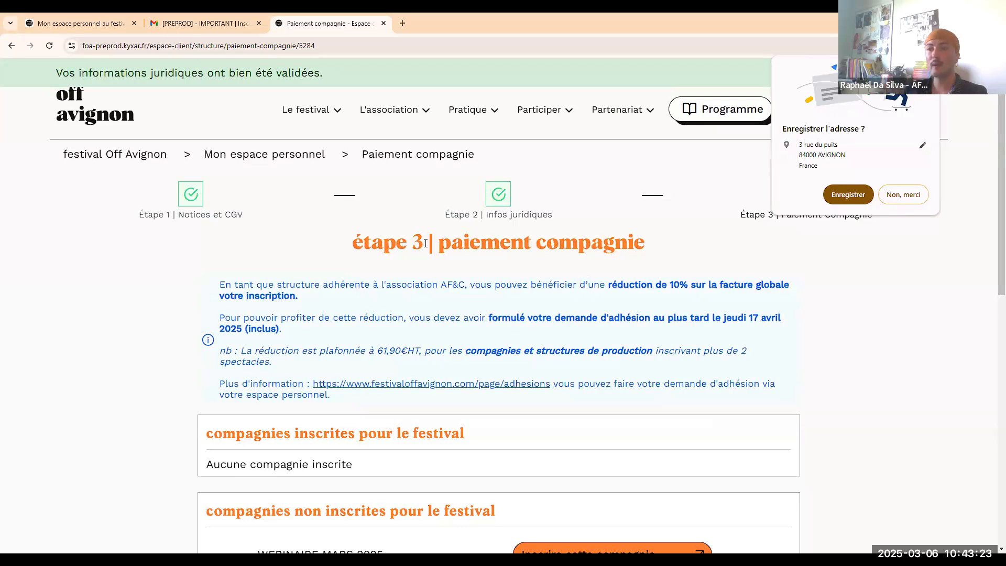
scroll(431, 243, "down", 1)
scroll(428, 242, "down", 1)
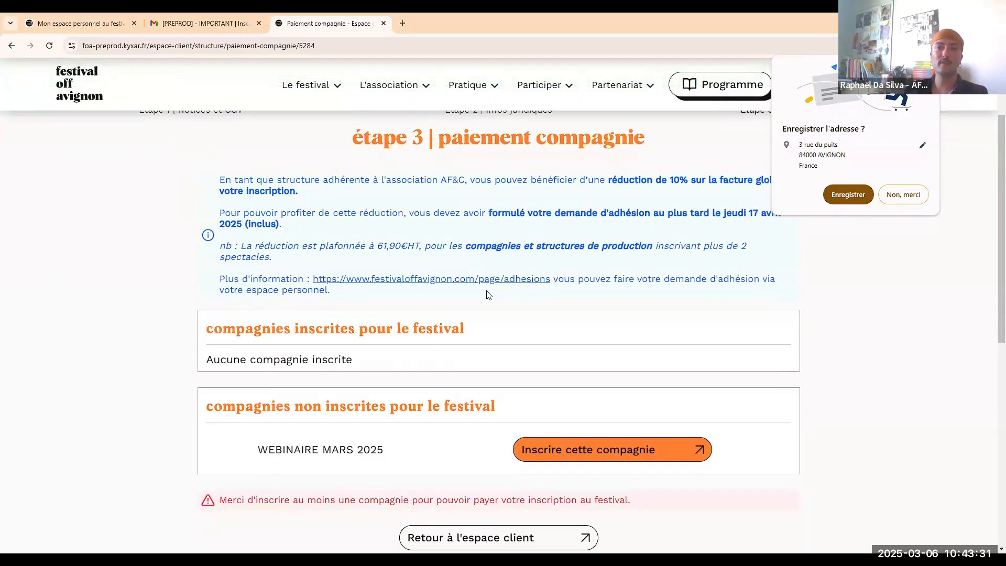
scroll(486, 295, "down", 1)
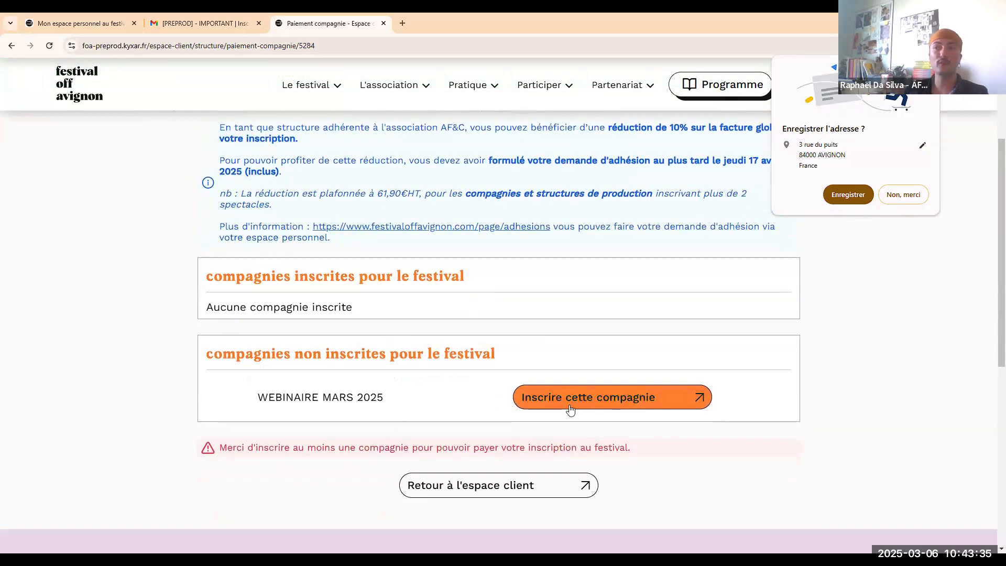
Start registering the WEBINAIRE MARS 2025 company and paste its licence receipt number.
left_click(600, 403)
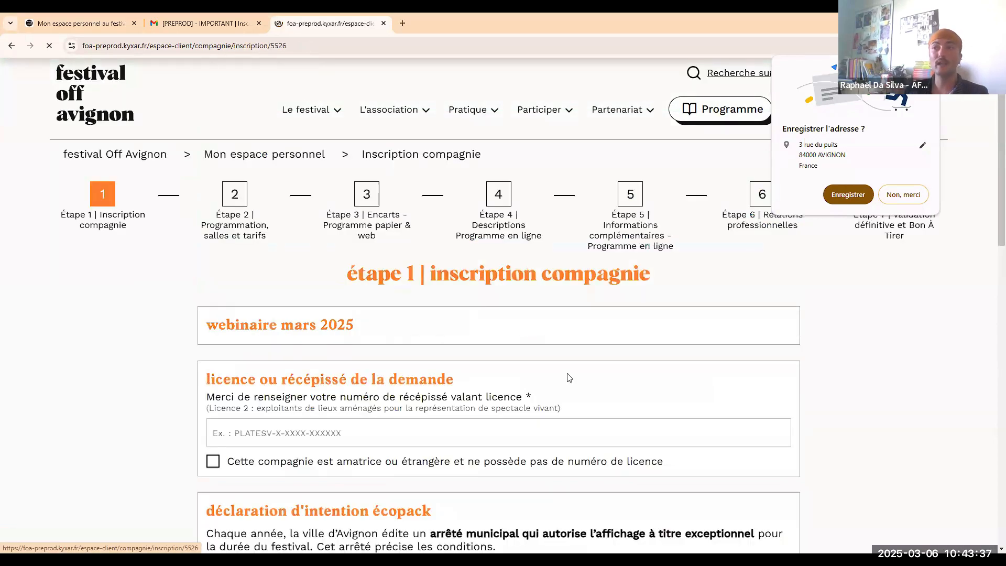
scroll(307, 209, "down", 1)
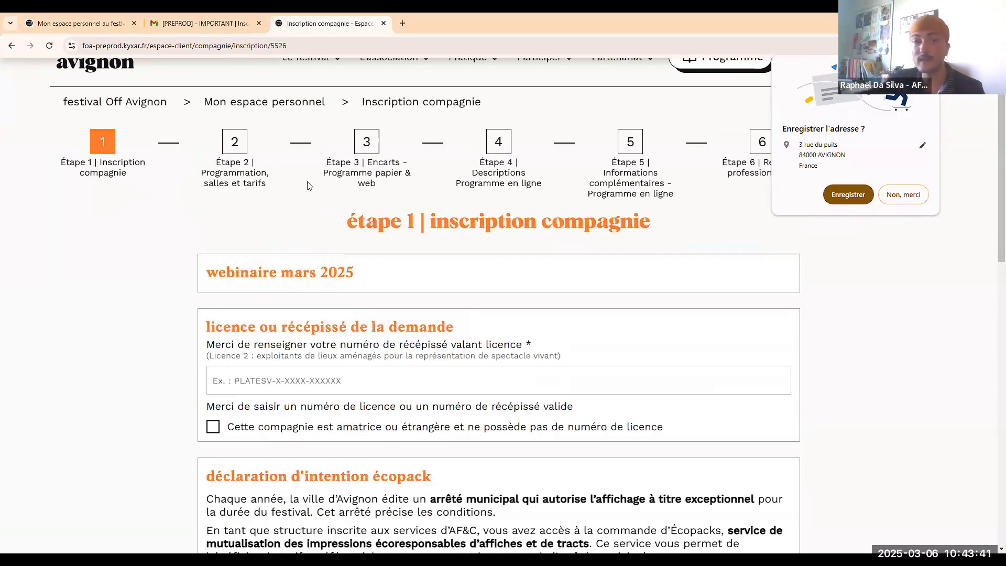
scroll(326, 339, "up", 1)
scroll(325, 338, "down", 3)
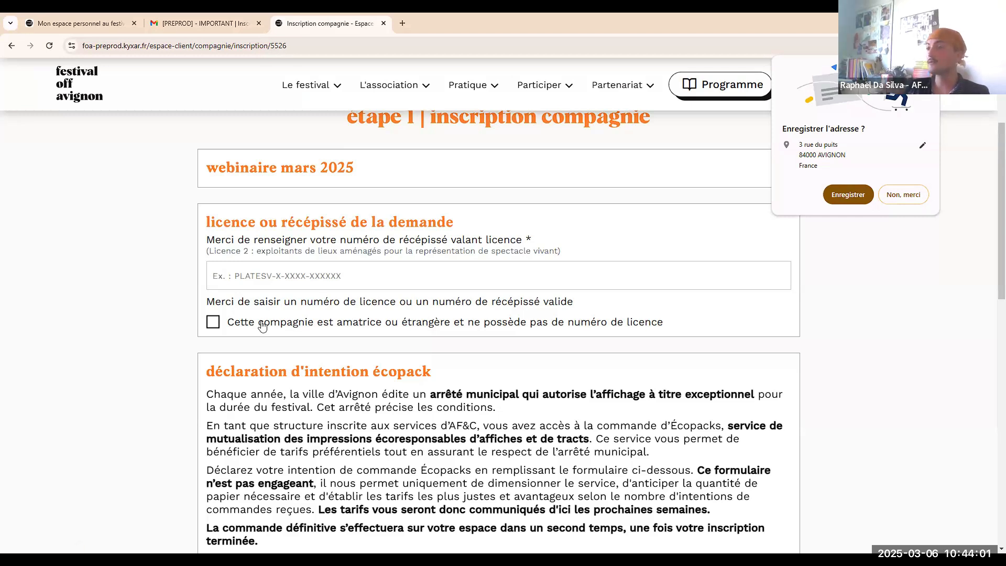
left_click(290, 276)
key("ctrl+v")
Request 50 affiches cartonnées from Écopack and submit the step 1 registration.
scroll(151, 329, "down", 1)
scroll(151, 328, "down", 4)
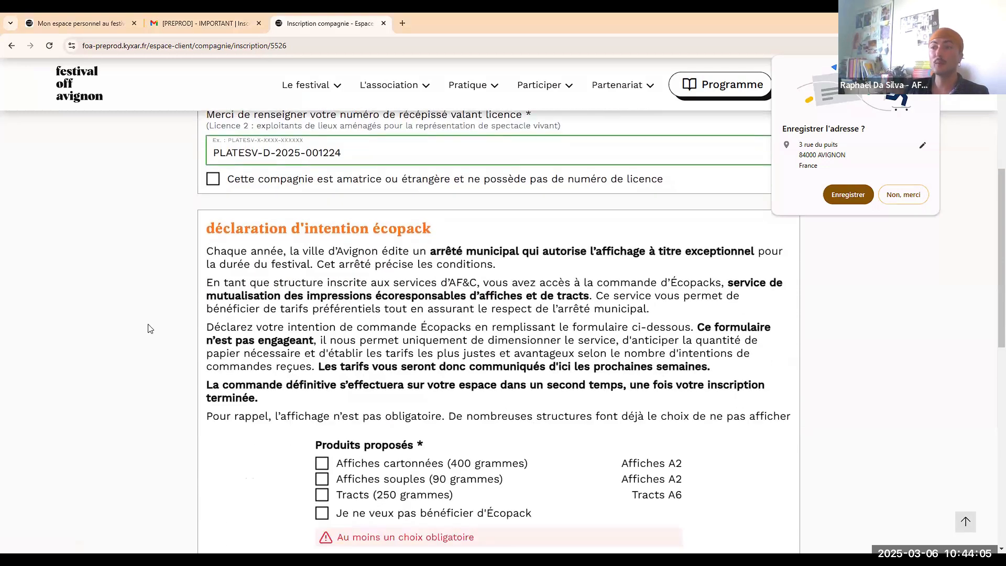
scroll(155, 315, "up", 1)
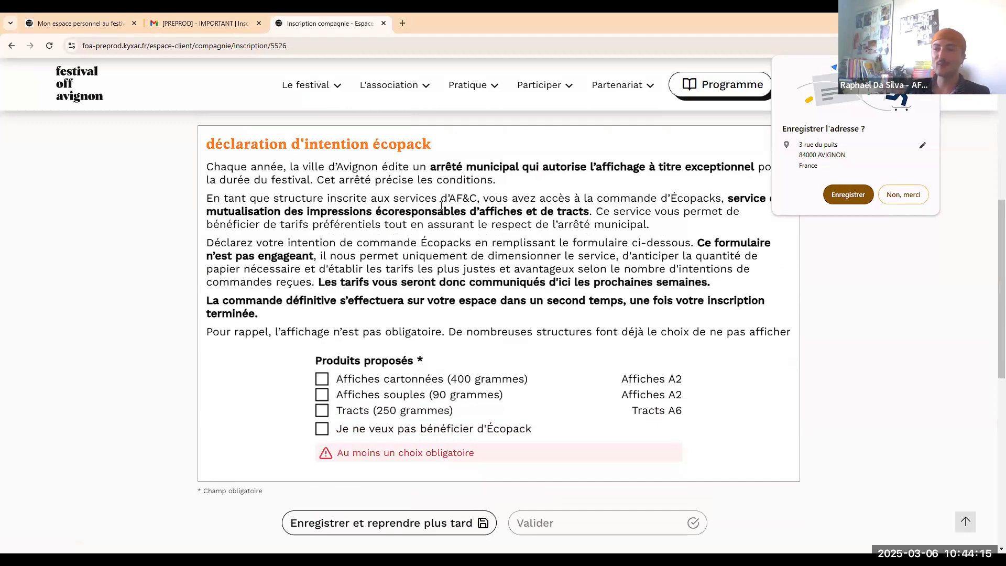
scroll(404, 252, "down", 1)
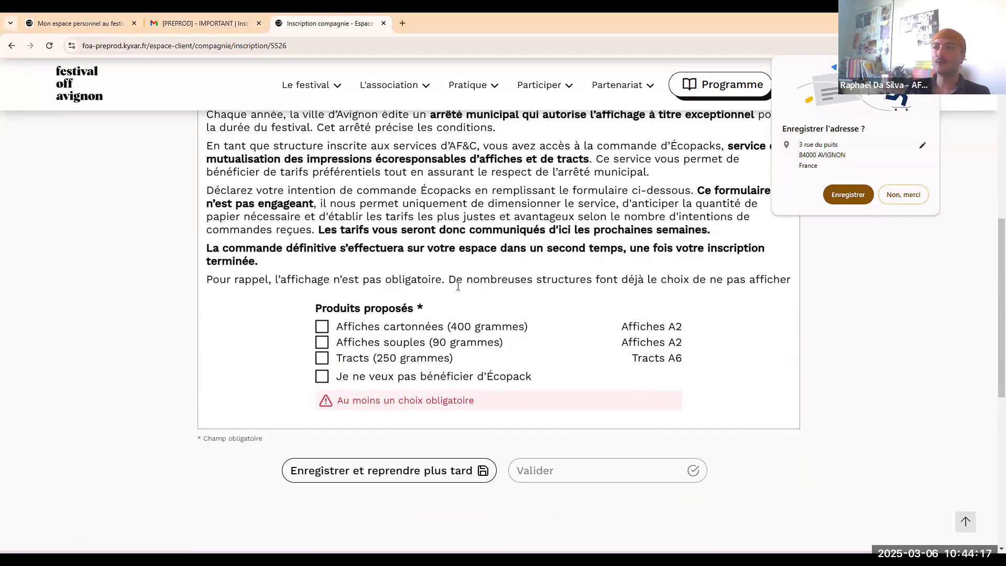
scroll(458, 286, "up", 1)
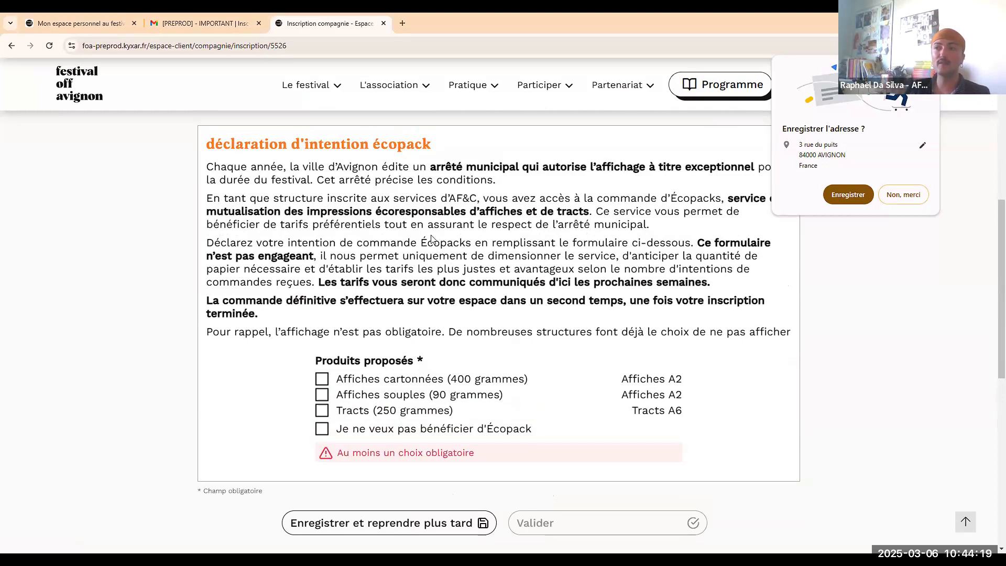
scroll(444, 250, "down", 1)
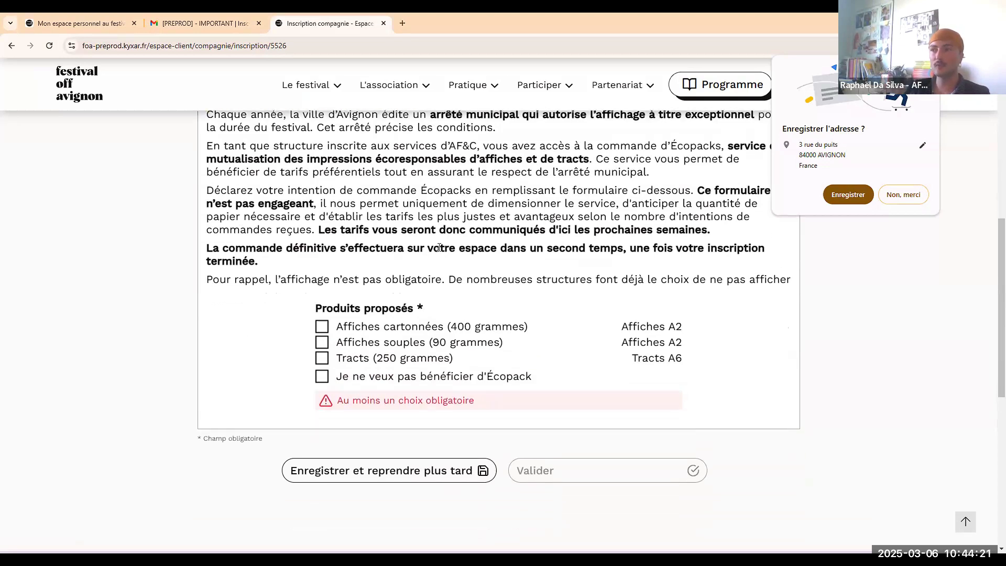
left_click(322, 326)
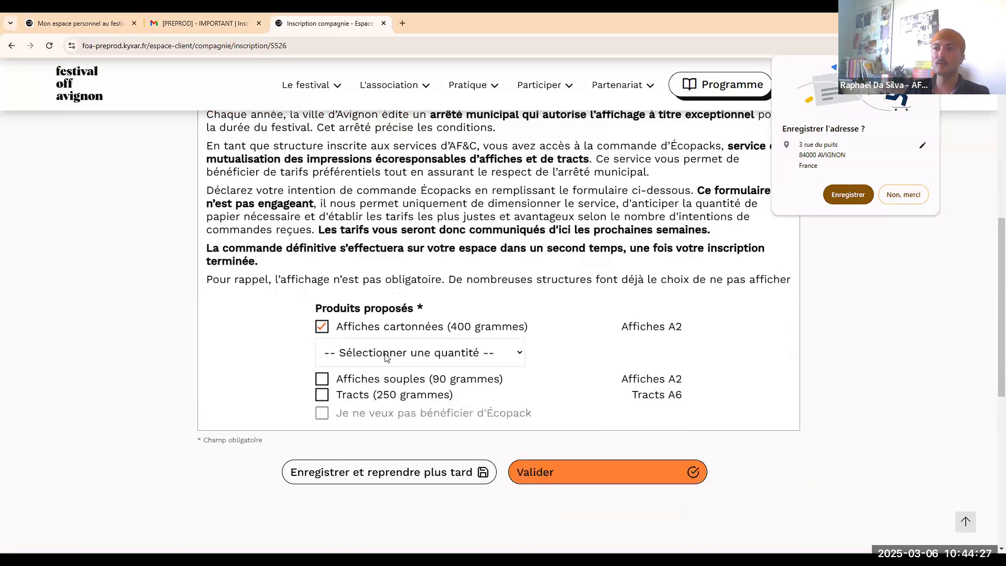
left_click(386, 357)
left_click(326, 390)
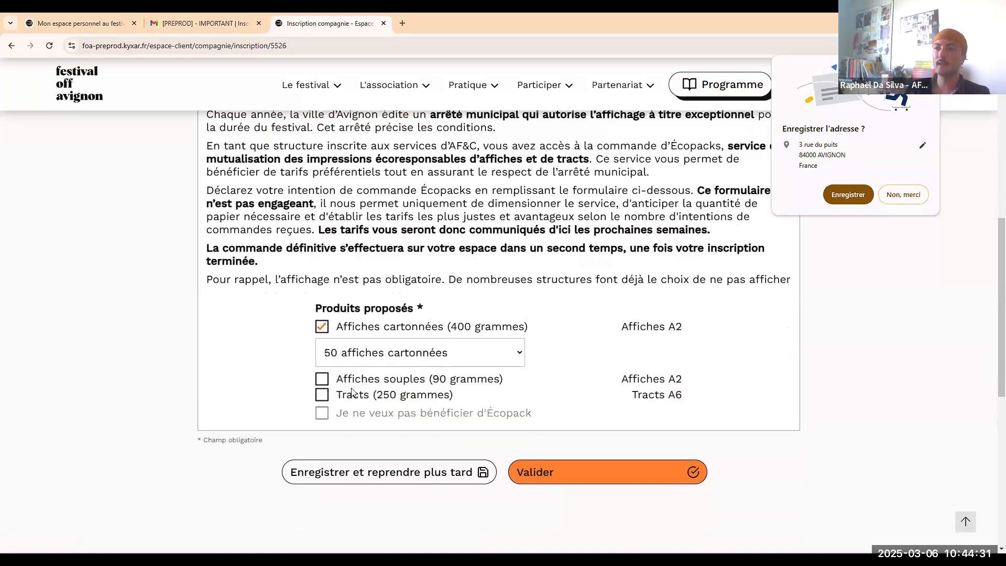
left_click(602, 472)
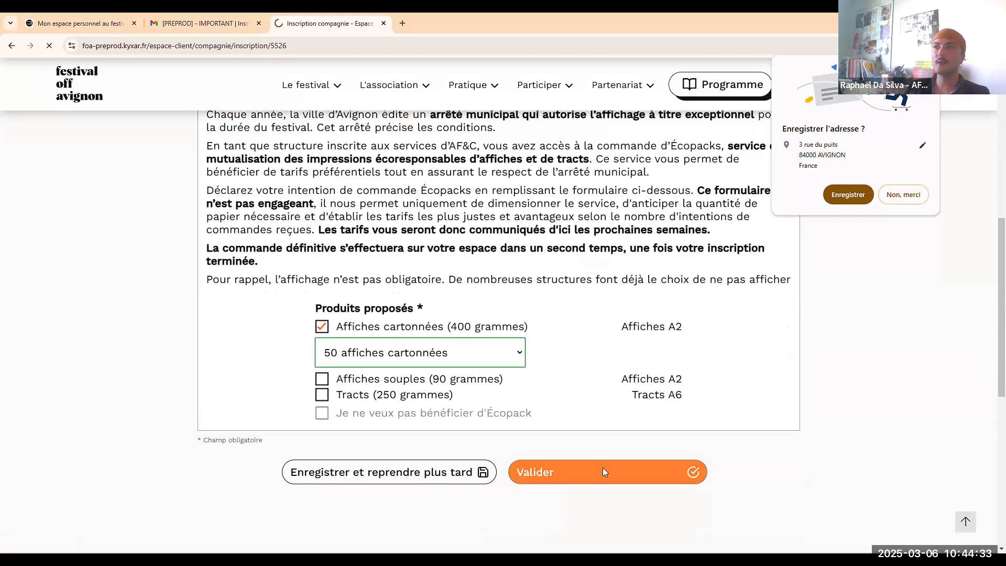
scroll(333, 364, "down", 1)
Add the show 'Spectacle' at TEST 6 MARS (THÉÂTRE) - Webinaire and open its programming page.
left_click(324, 369)
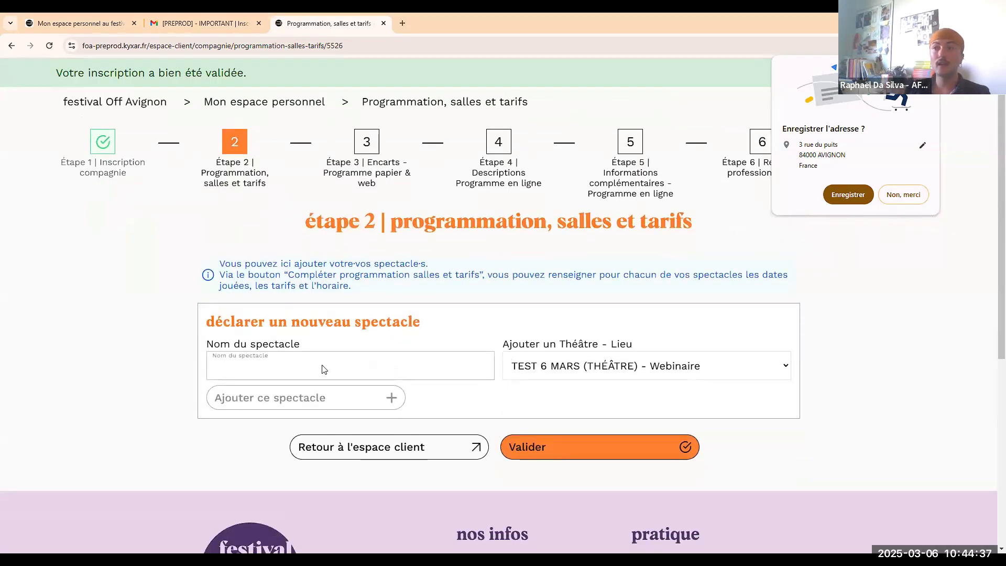
type("Spectacle")
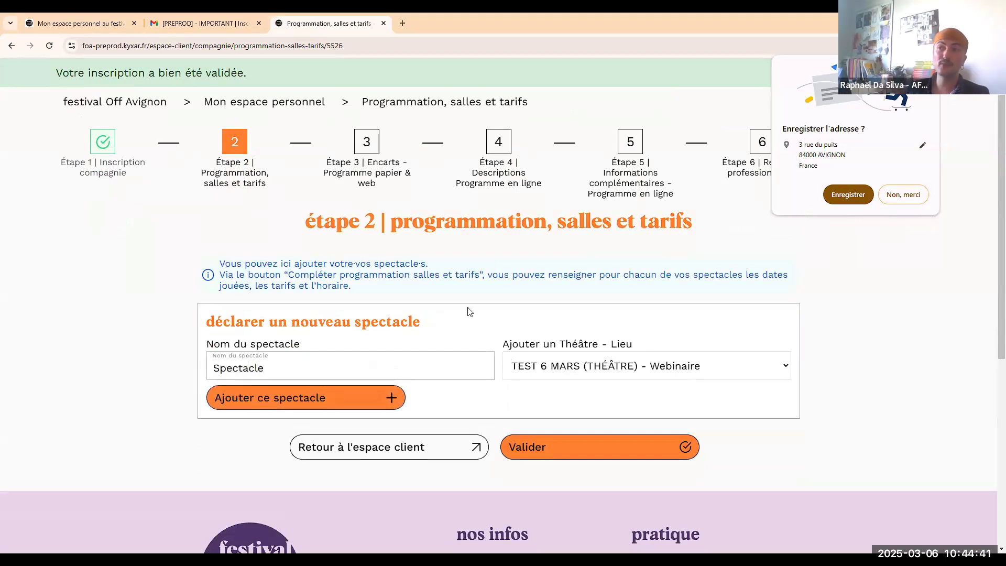
scroll(495, 316, "down", 1)
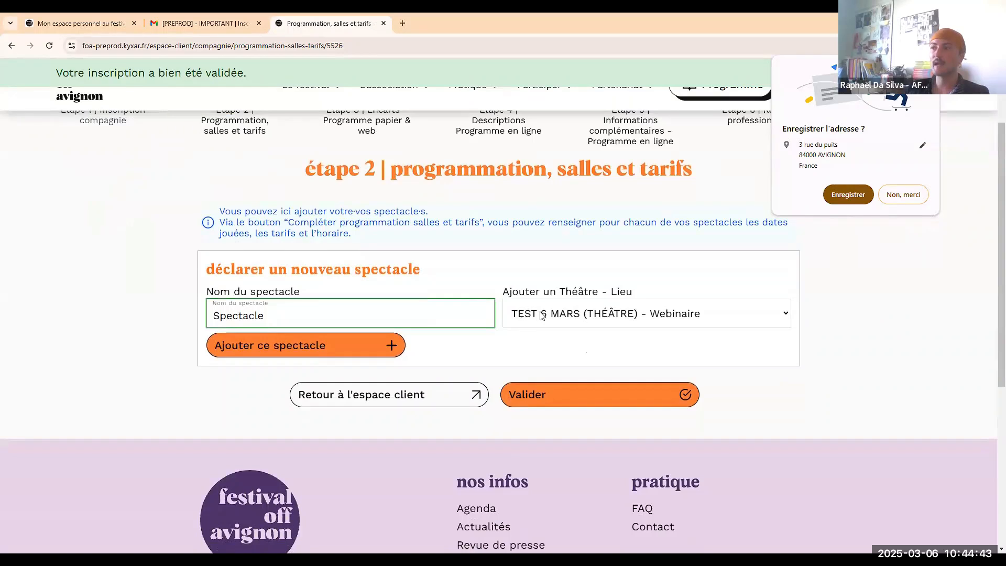
left_click(542, 314)
left_click(561, 276)
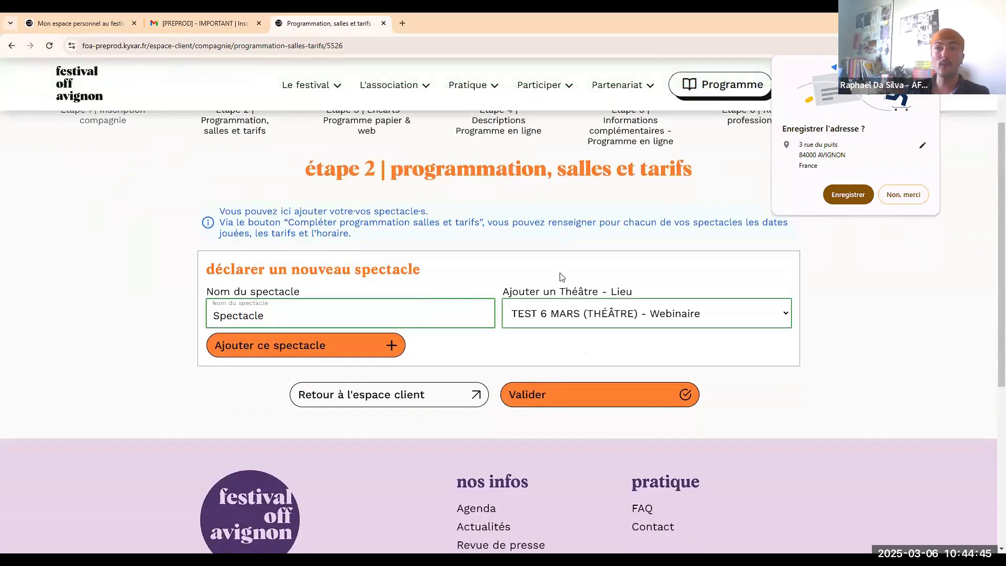
left_click(595, 323)
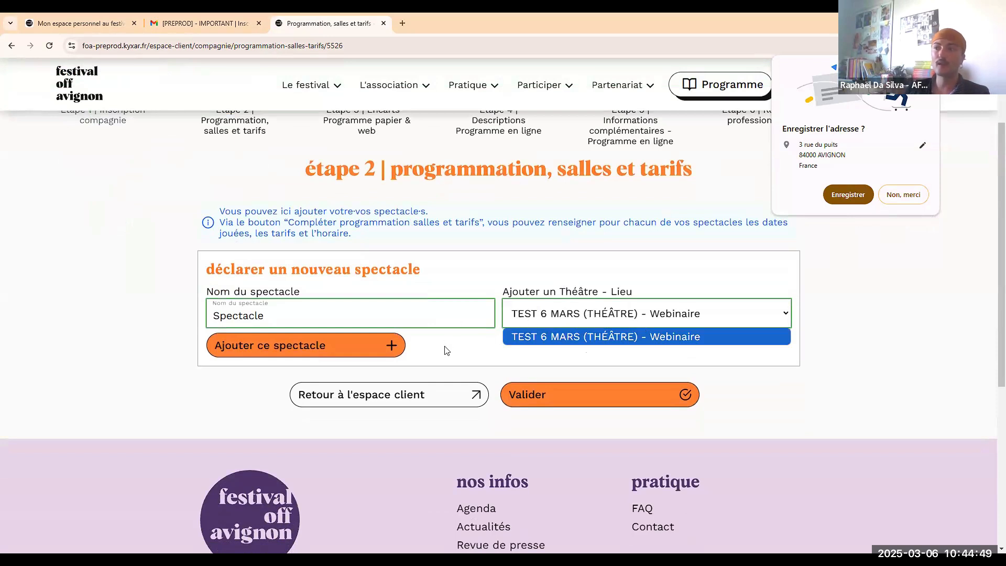
left_click(362, 358)
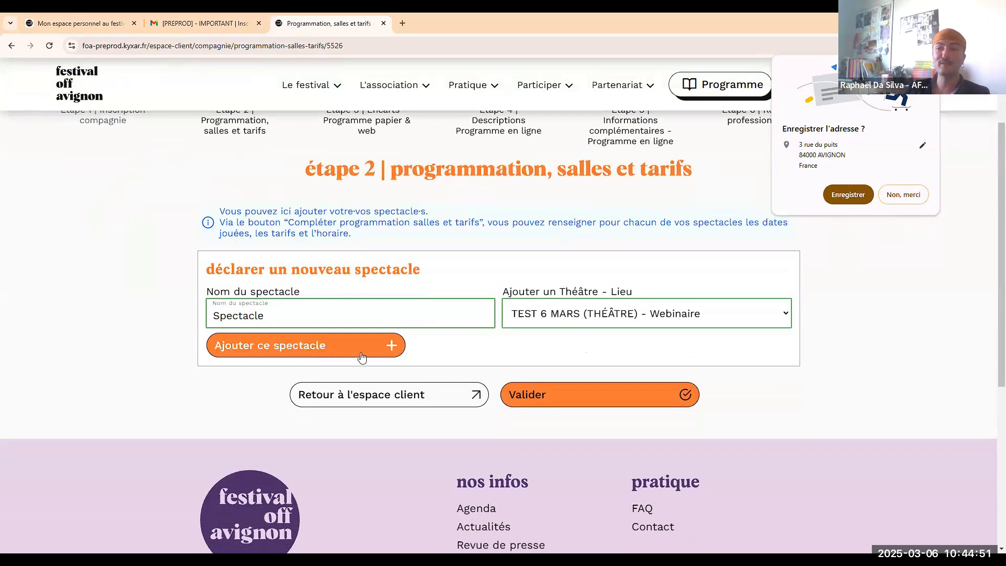
left_click(362, 346)
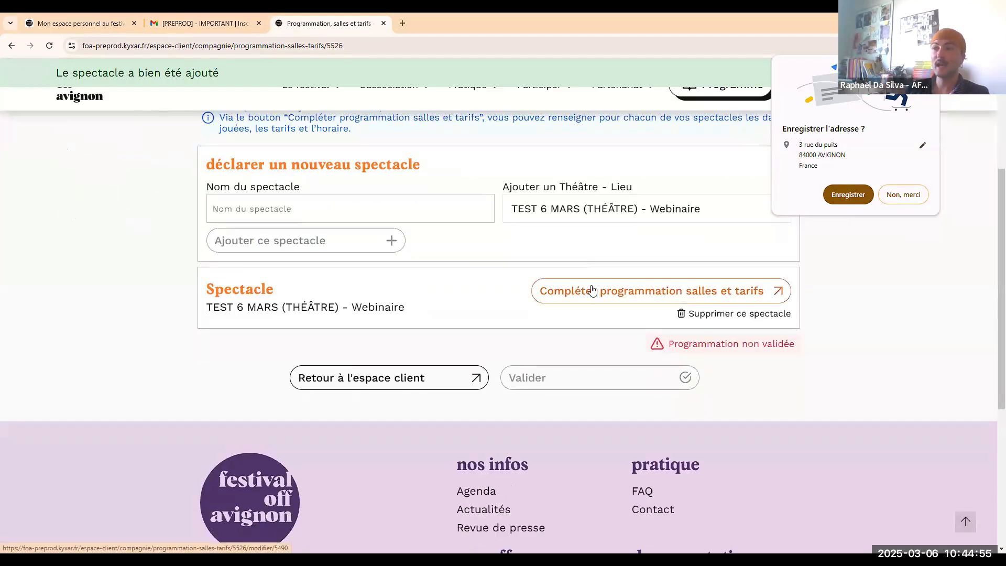
left_click(592, 290)
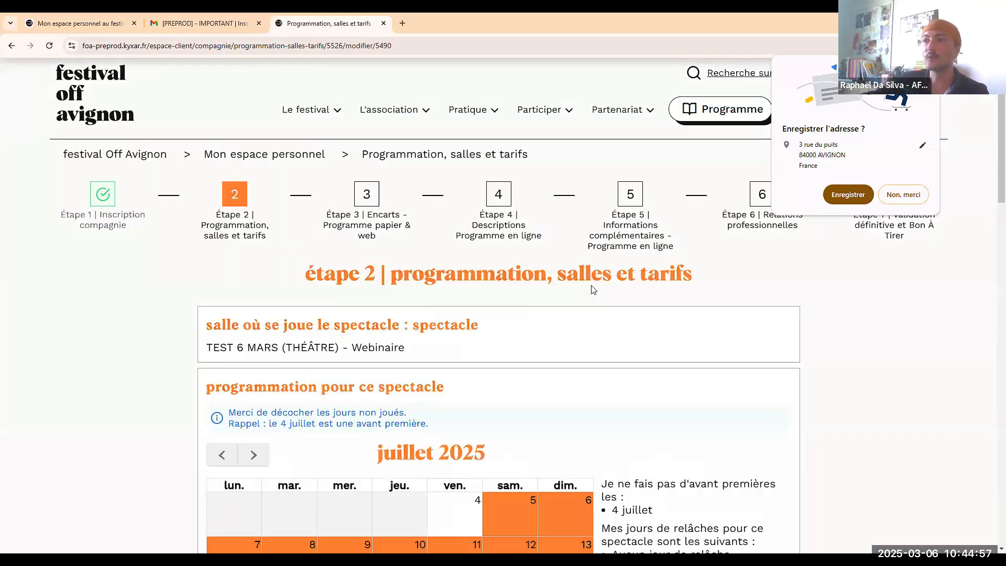
Mark 7, 14 and 21 juillet as relâche days in the July 2025 calendar.
scroll(587, 216, "down", 3)
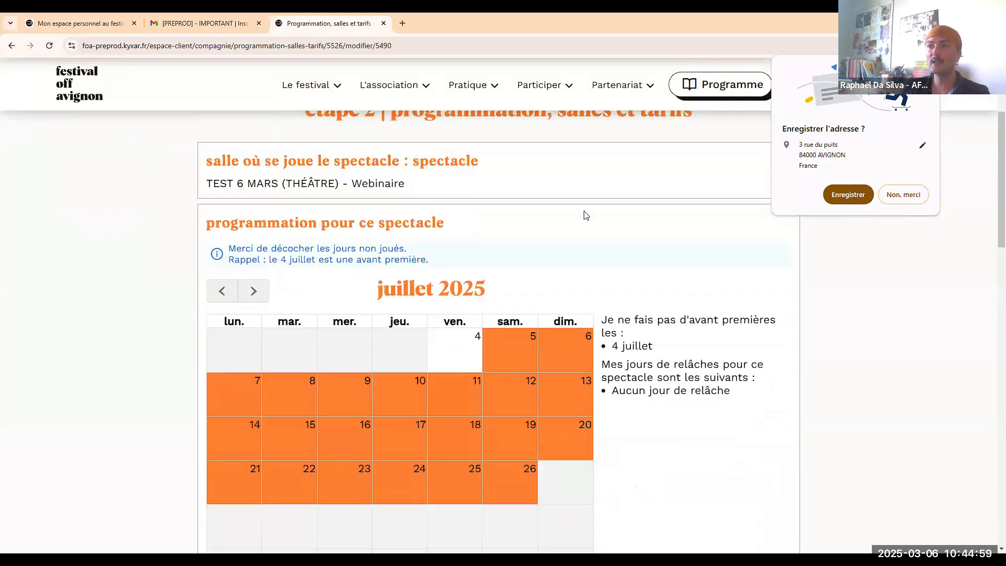
scroll(586, 215, "down", 1)
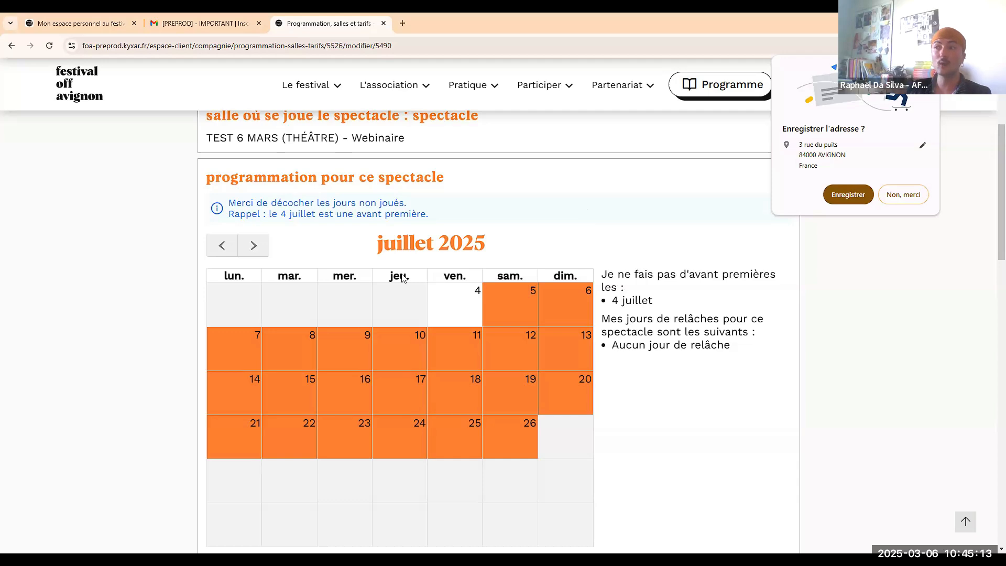
left_click(228, 360)
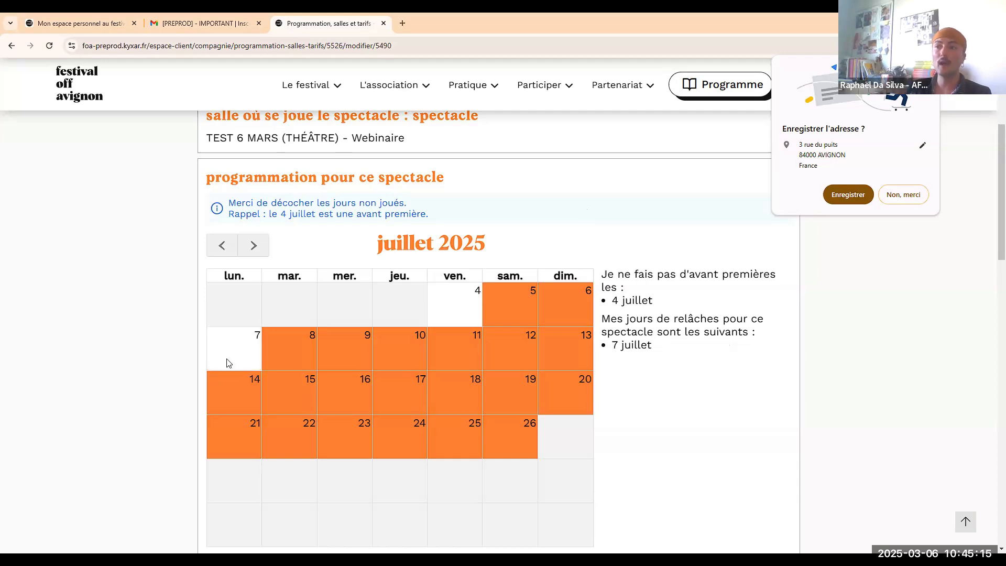
left_click(240, 384)
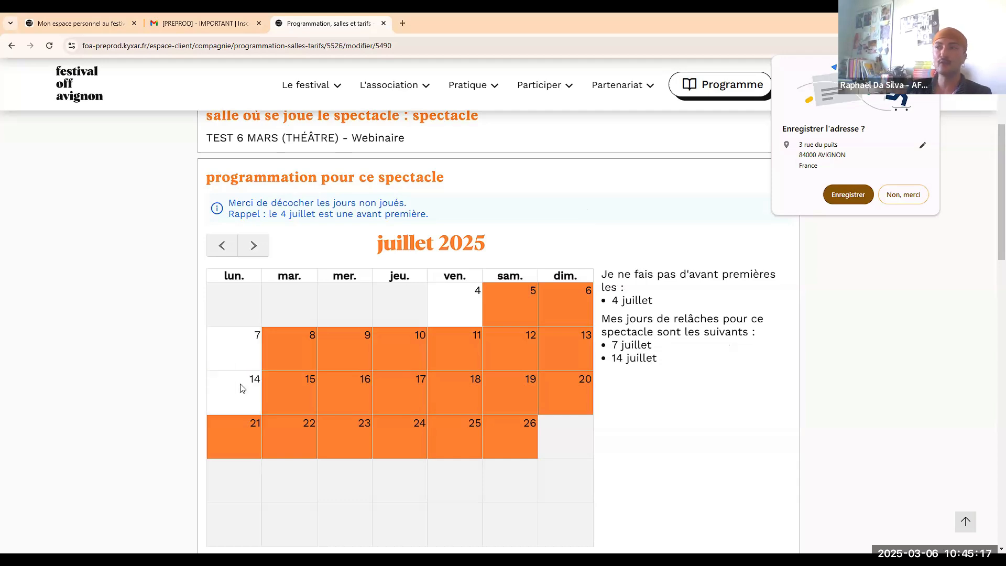
left_click(242, 423)
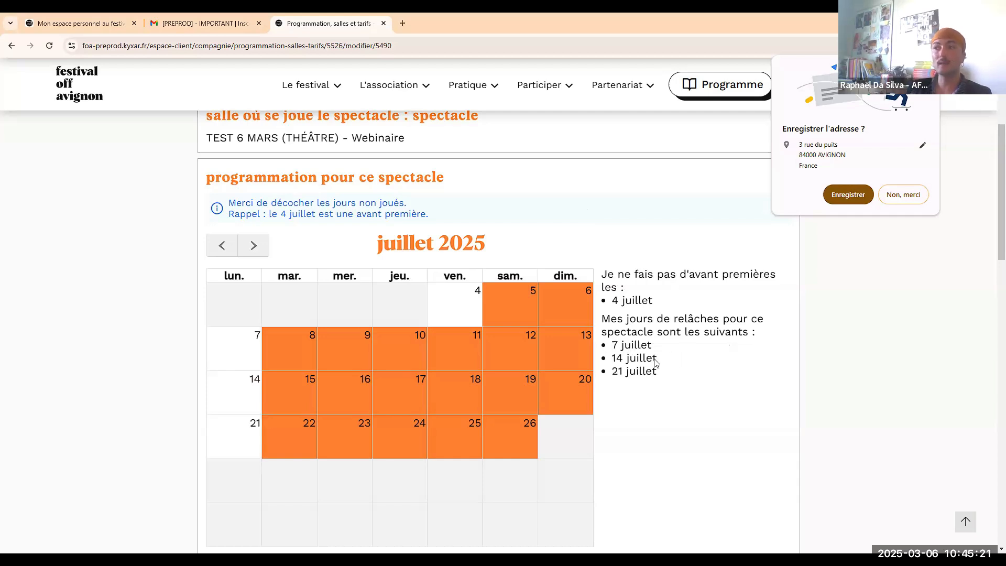
scroll(655, 357, "down", 1)
scroll(644, 325, "up", 1)
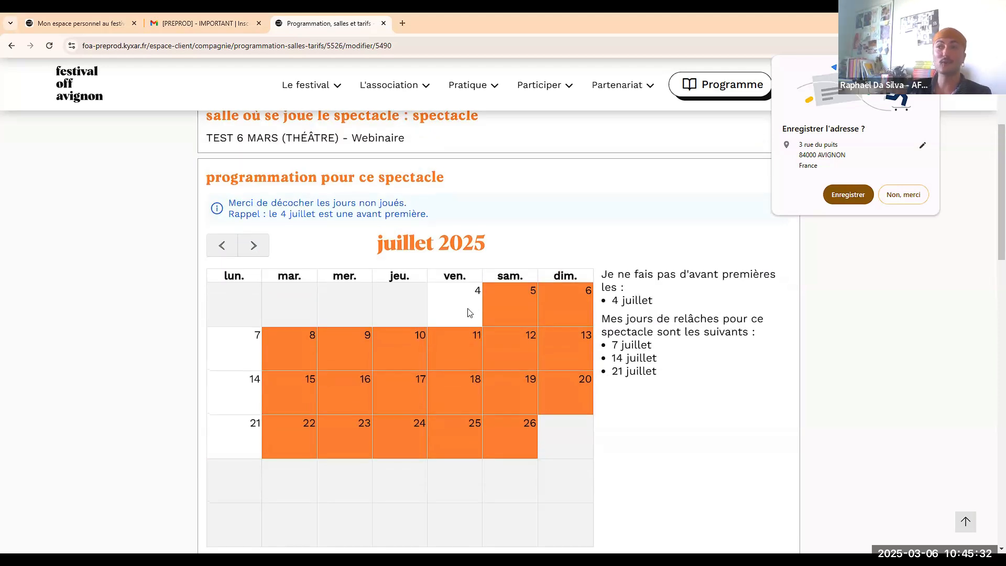
left_click(468, 309)
Keep the show paid and set the normal ticket price to 15 €.
scroll(540, 217, "down", 7)
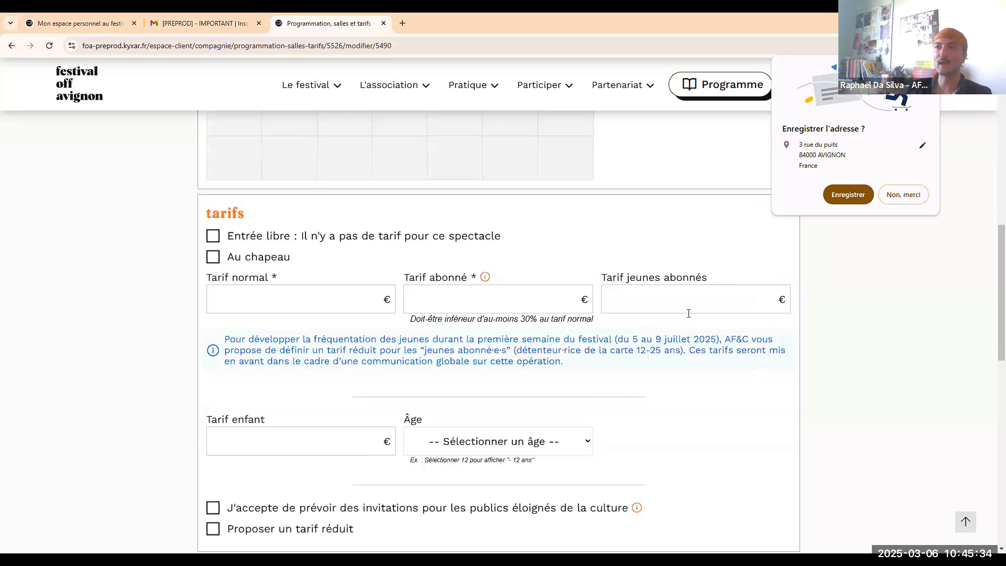
scroll(541, 217, "down", 1)
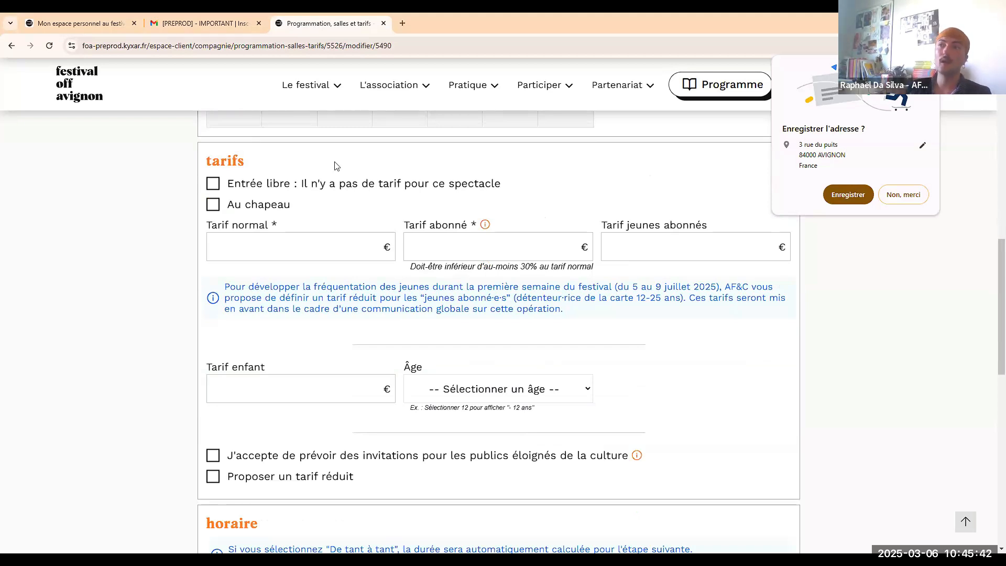
left_click(278, 187)
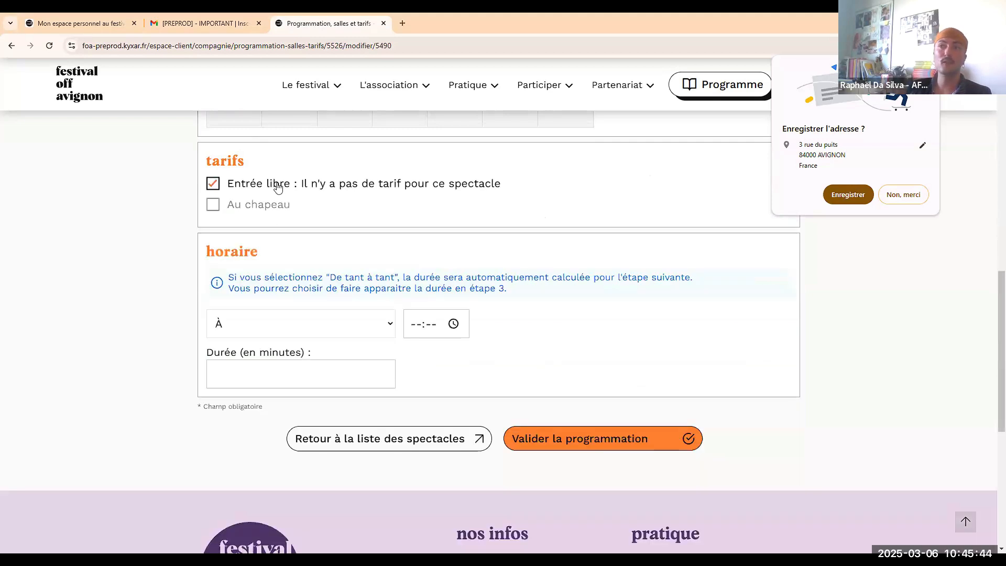
left_click(277, 186)
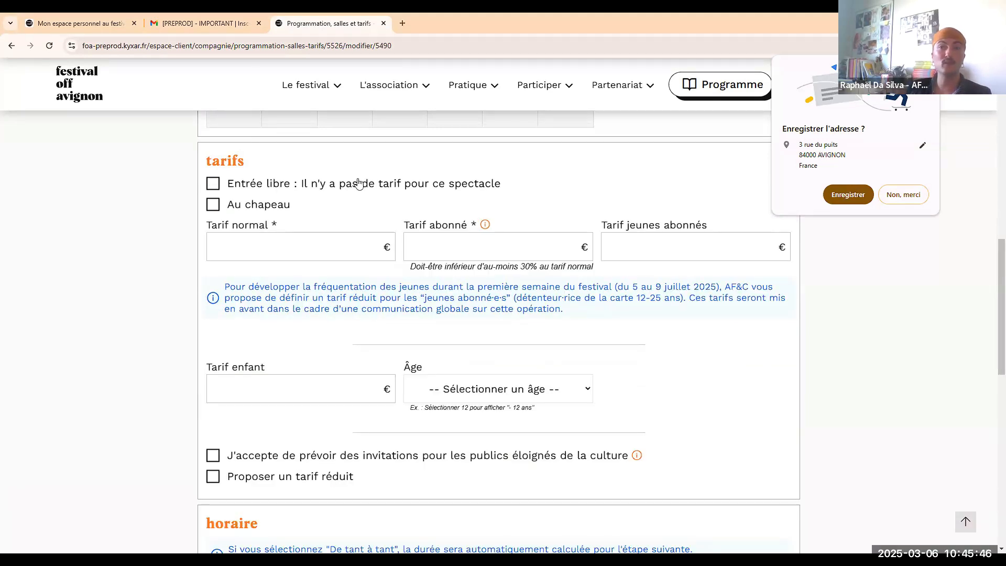
left_click(320, 254)
type("15")
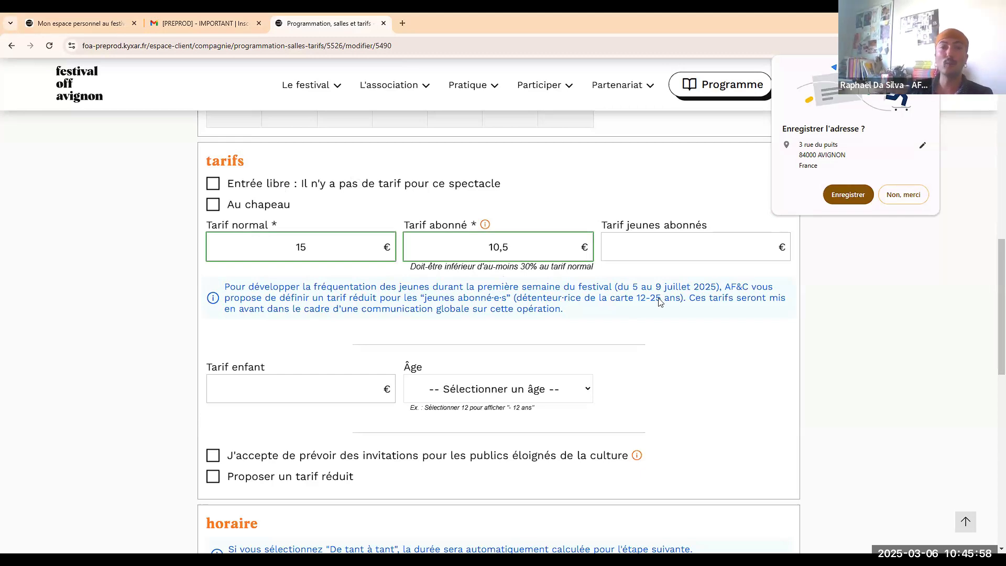
Agree to provide invitations for distant audiences, leaving the reduced price option off.
scroll(576, 294, "down", 1)
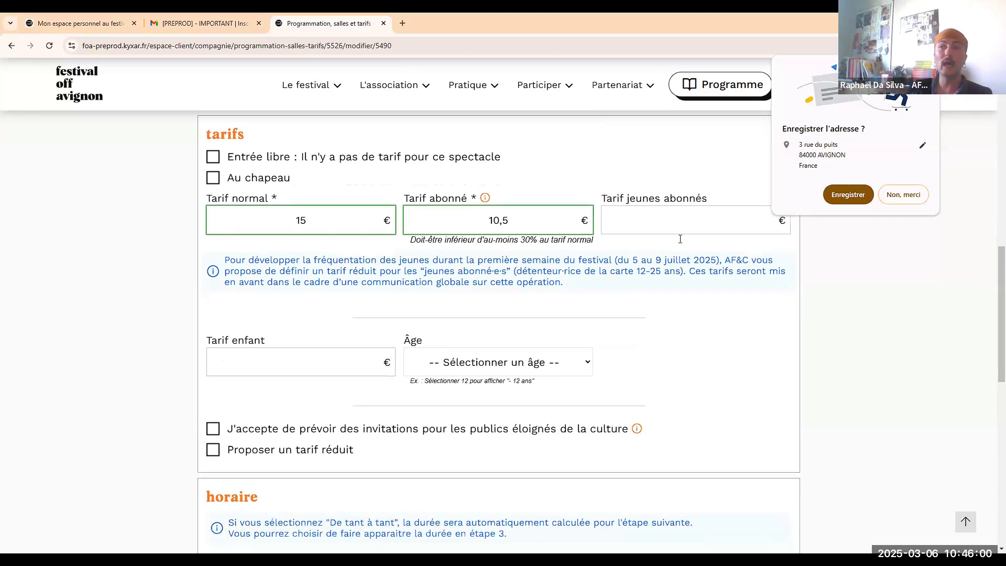
left_click(468, 349)
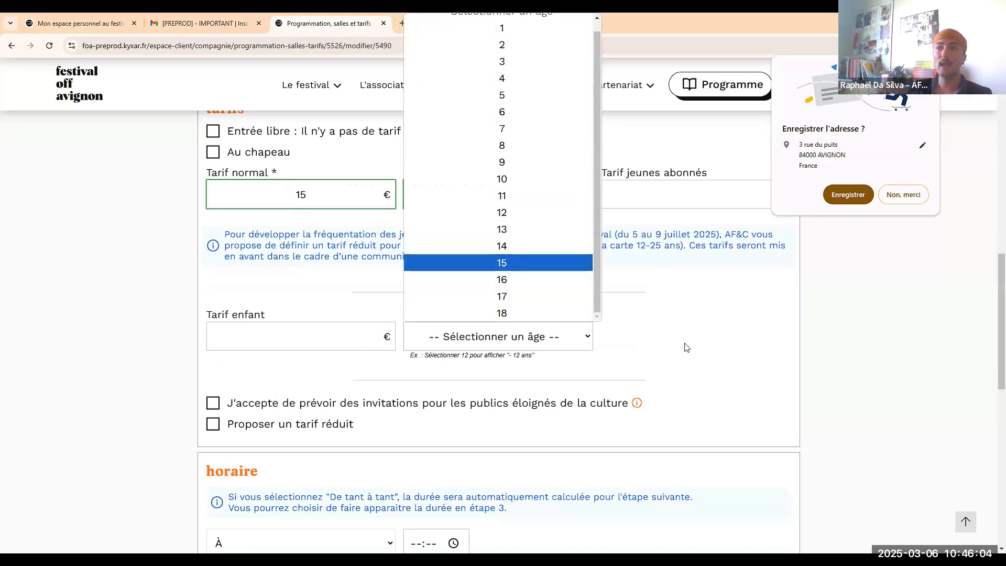
scroll(681, 351, "down", 1)
left_click(310, 353)
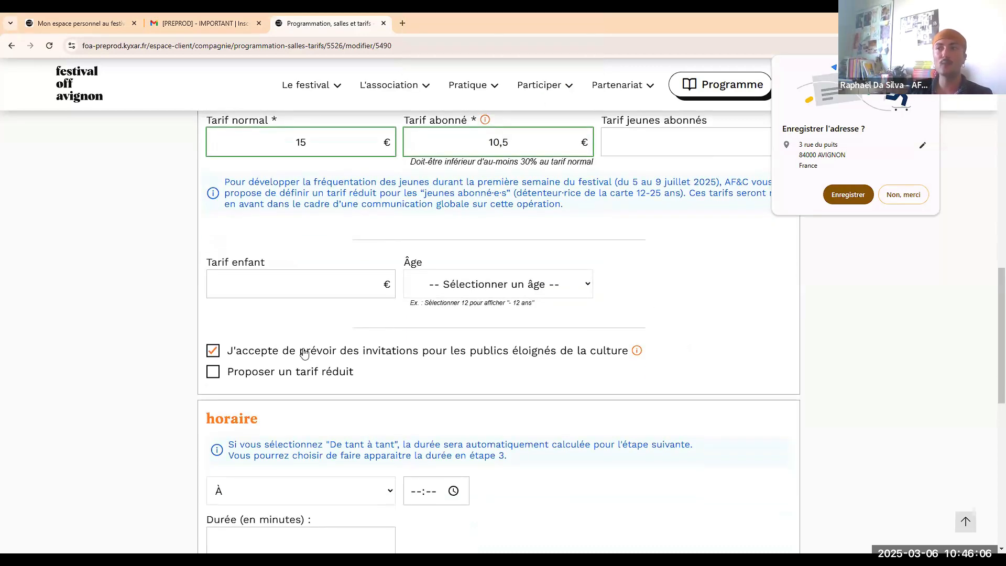
scroll(81, 287, "down", 1)
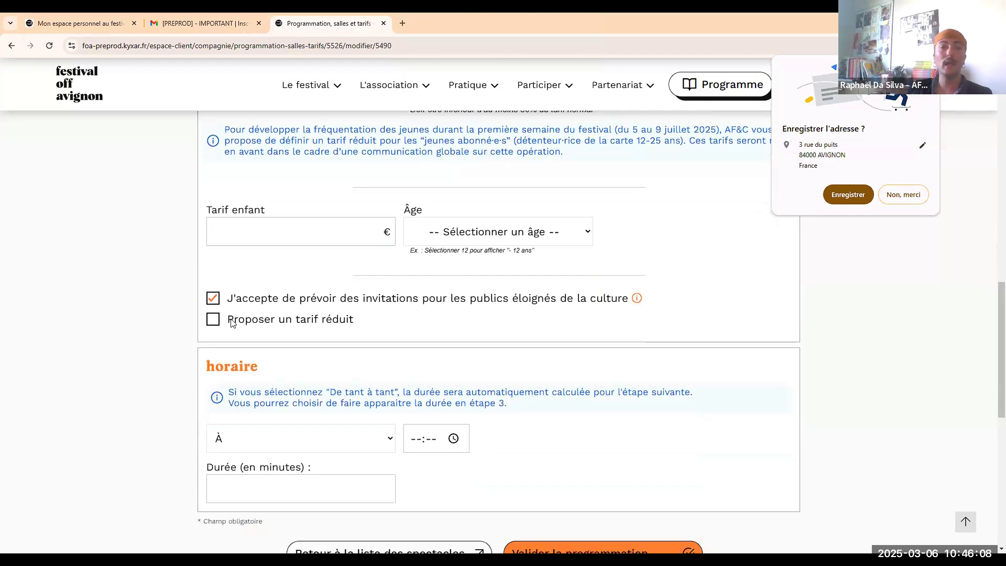
left_click(231, 321)
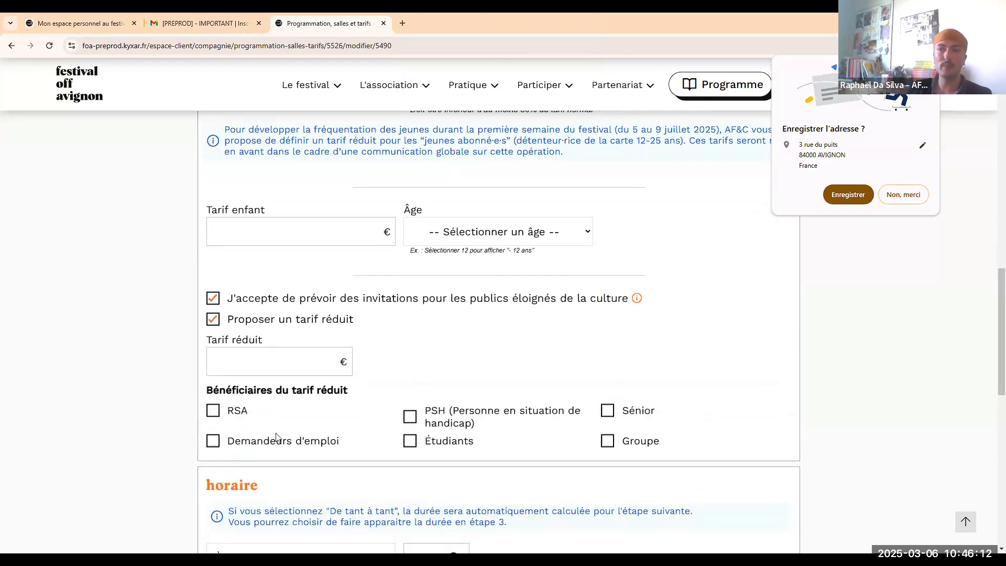
left_click(246, 323)
scroll(250, 369, "down", 1)
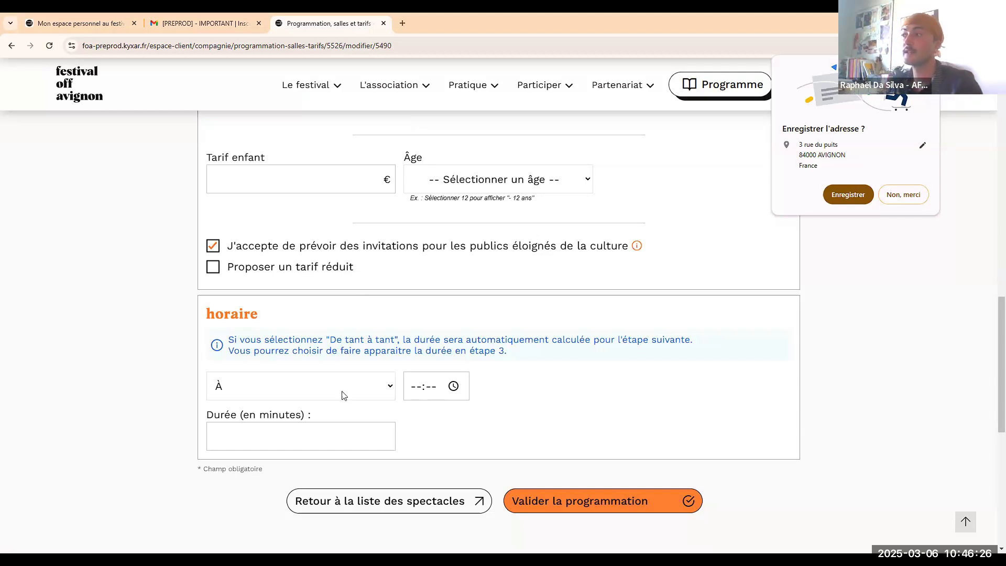
Set the horaire to De tant à tant, from 15:00 to 16:45.
left_click(417, 377)
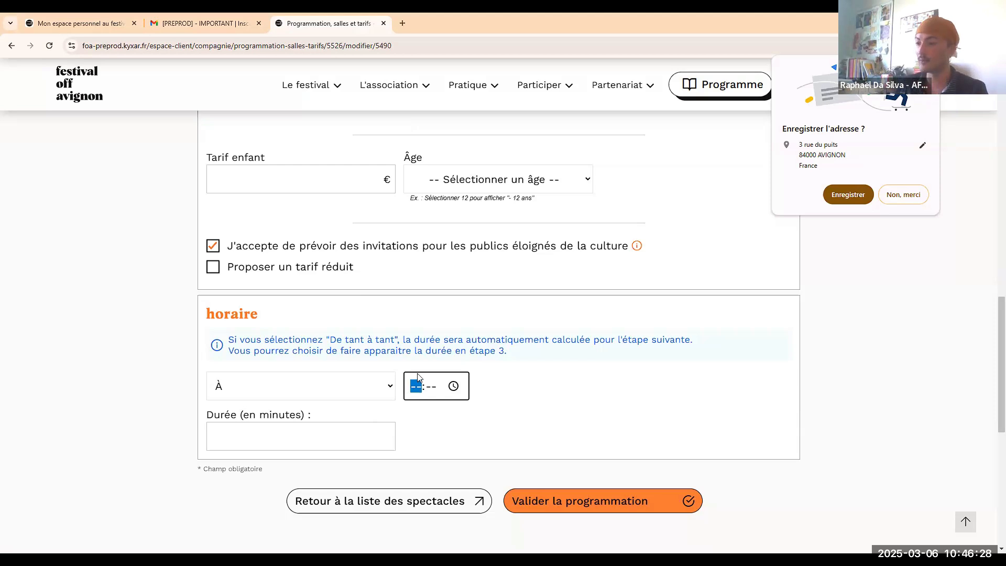
left_click(353, 384)
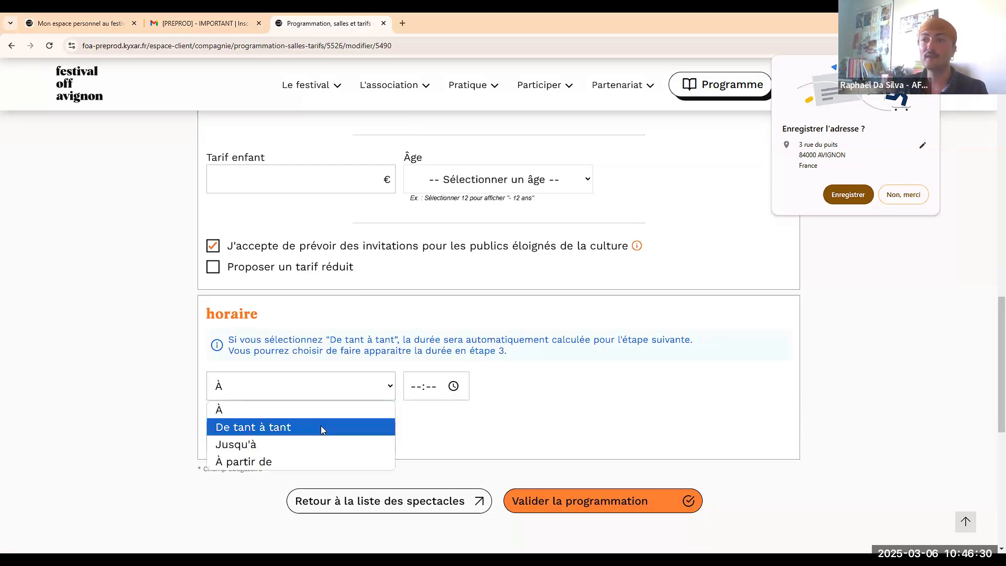
left_click(322, 429)
left_click(449, 389)
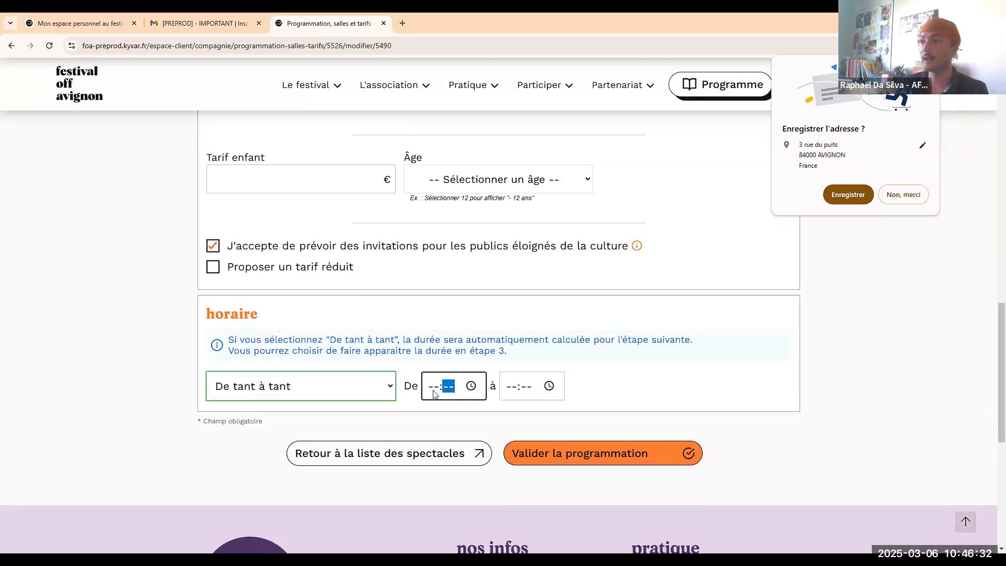
left_click(434, 389)
type("15:")
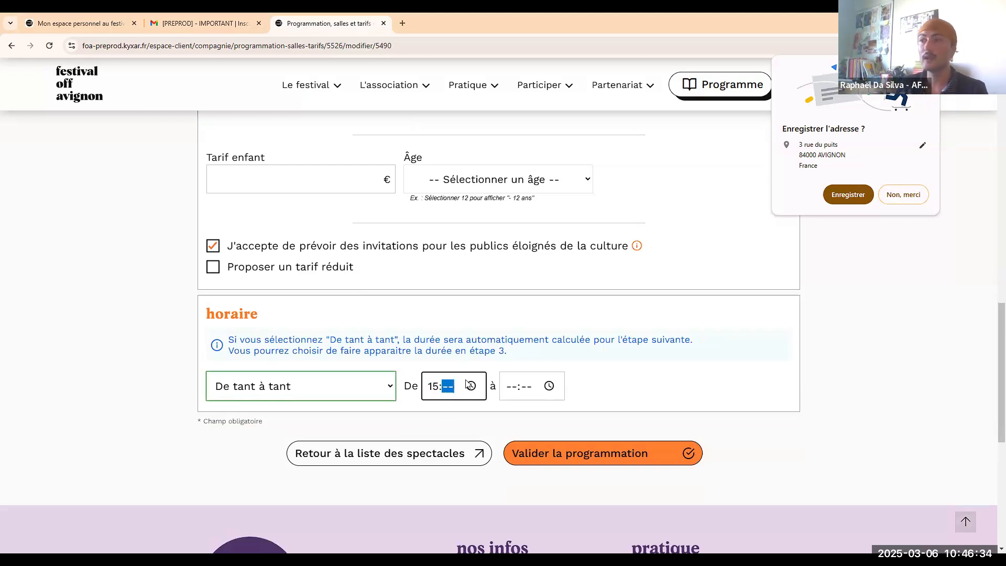
type("00")
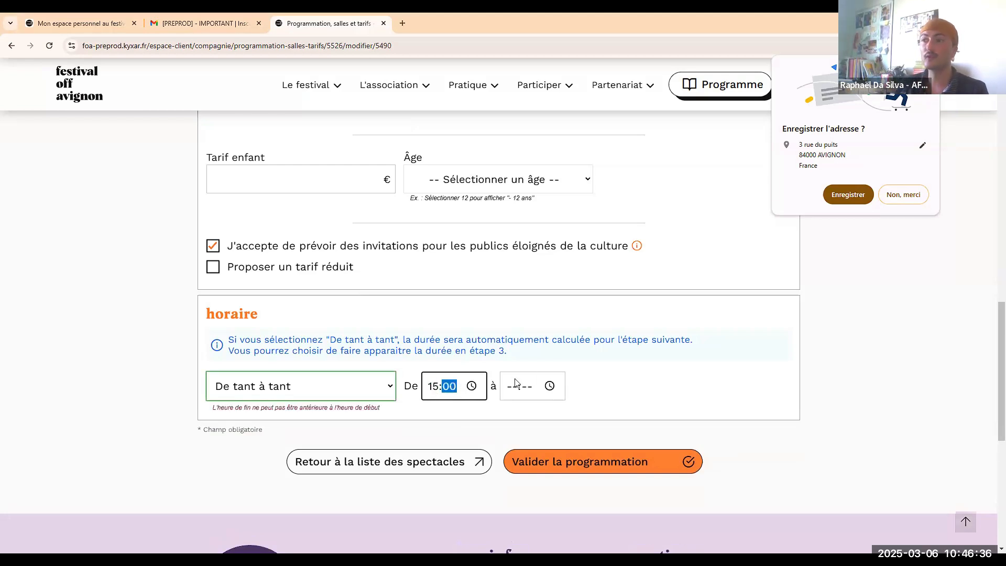
left_click(515, 384)
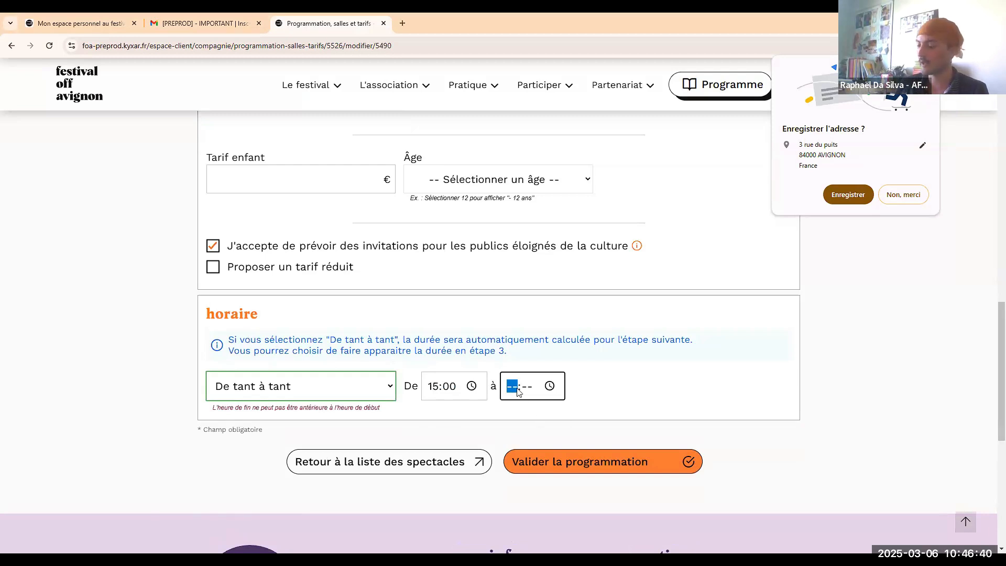
type("1645")
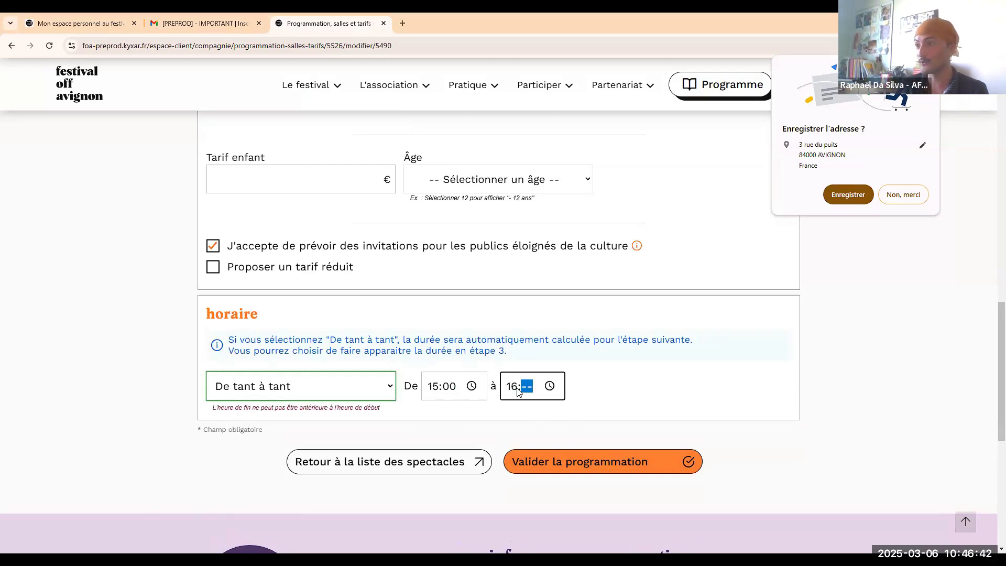
left_click(628, 379)
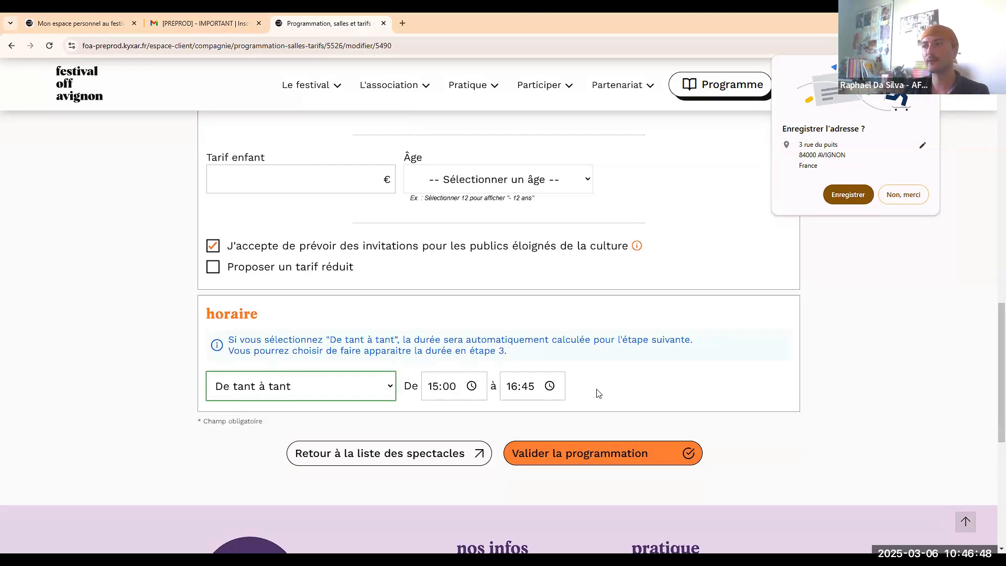
left_click(296, 397)
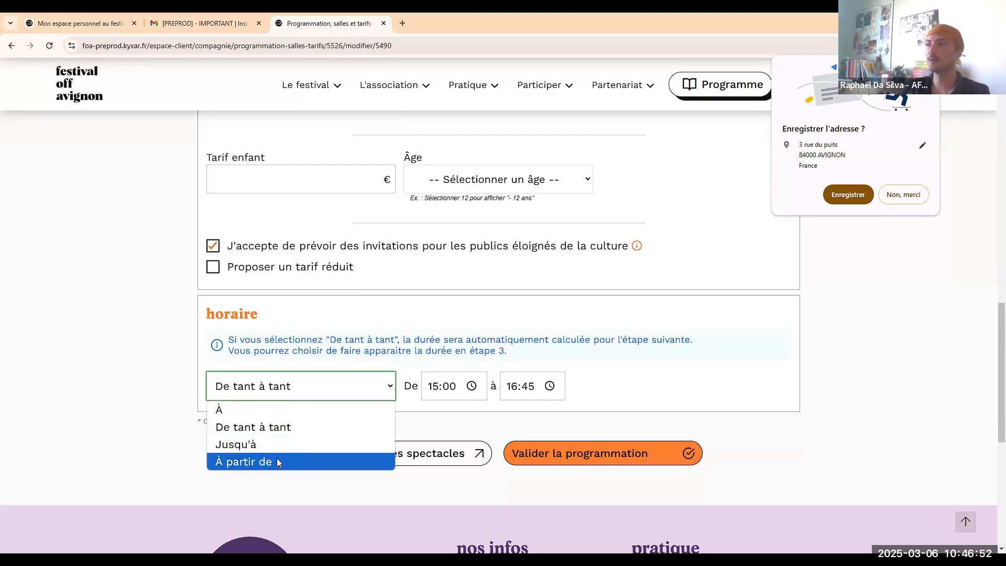
left_click(690, 365)
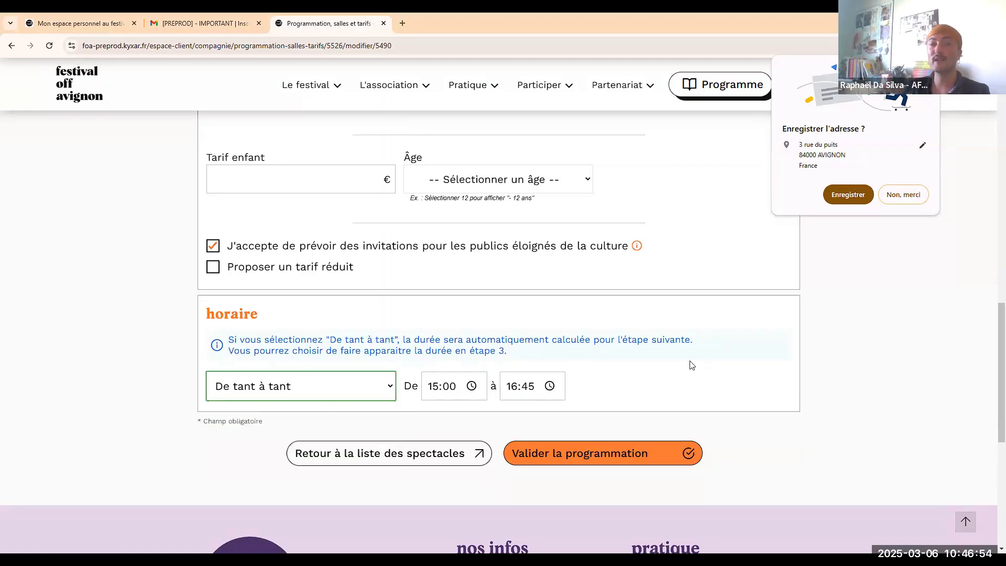
scroll(636, 348, "up", 10)
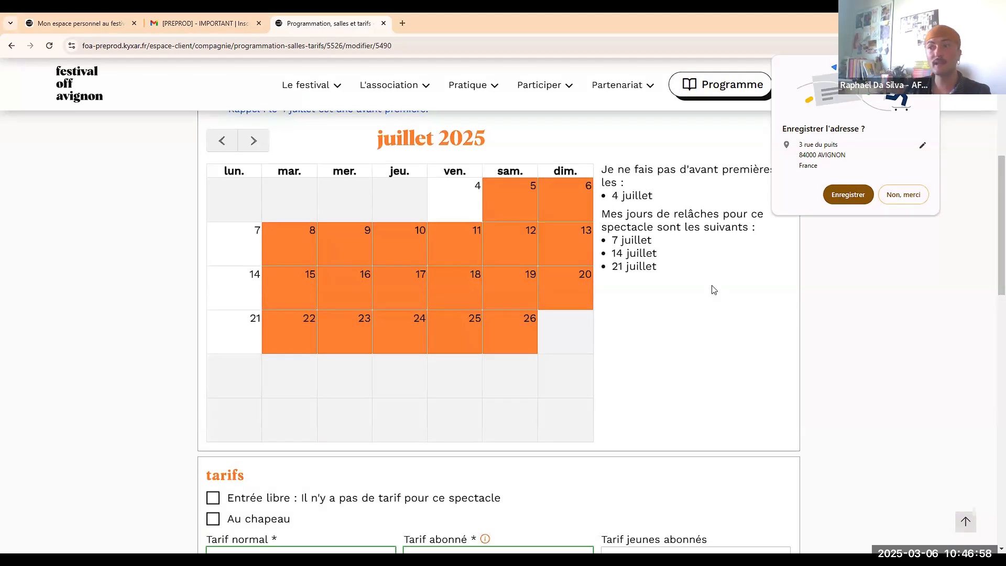
Validate the show's programming, then validate step 2 and confirm in the dialog.
scroll(617, 350, "down", 10)
left_click(617, 350)
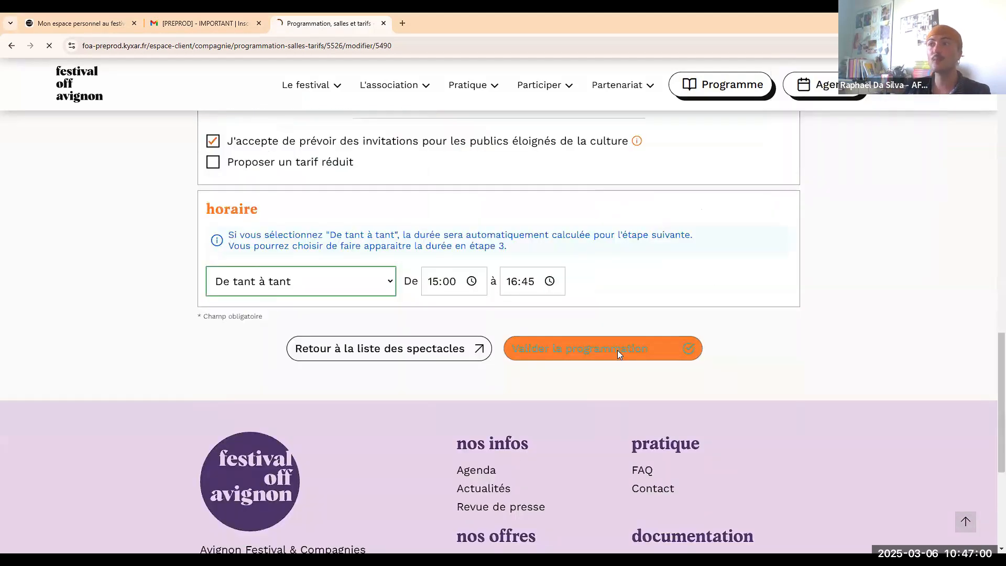
scroll(654, 243, "down", 2)
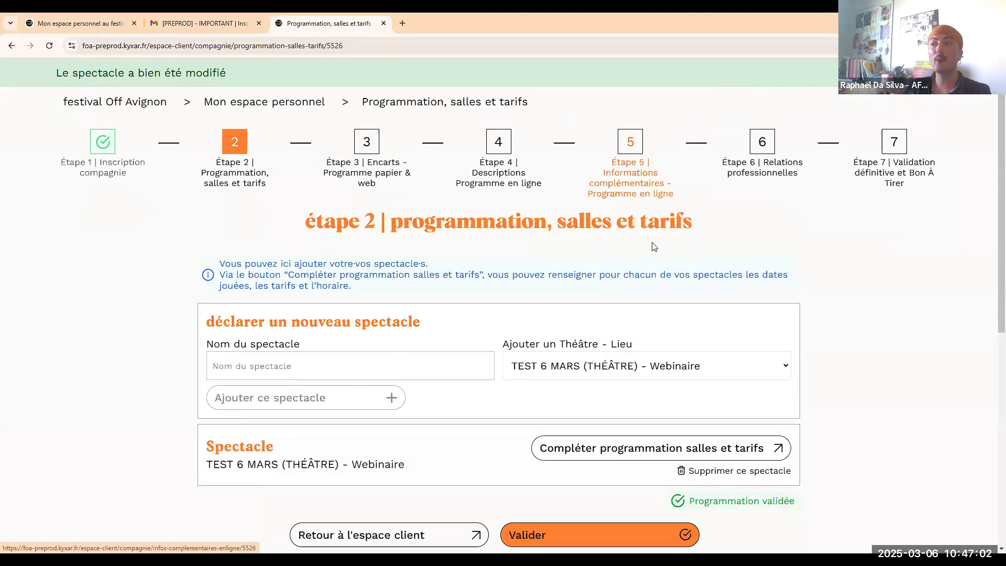
scroll(654, 243, "down", 1)
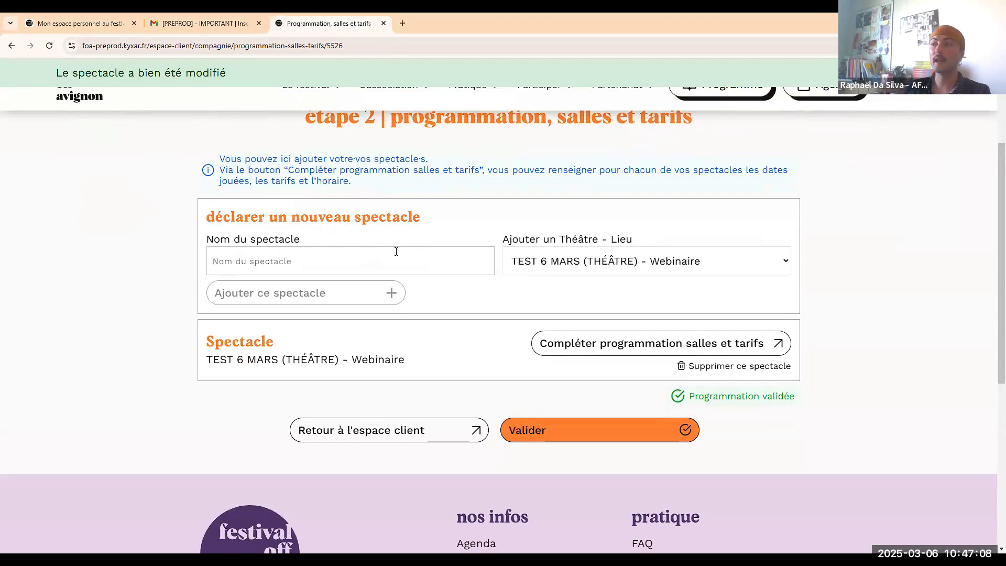
left_click(396, 252)
left_click(451, 303)
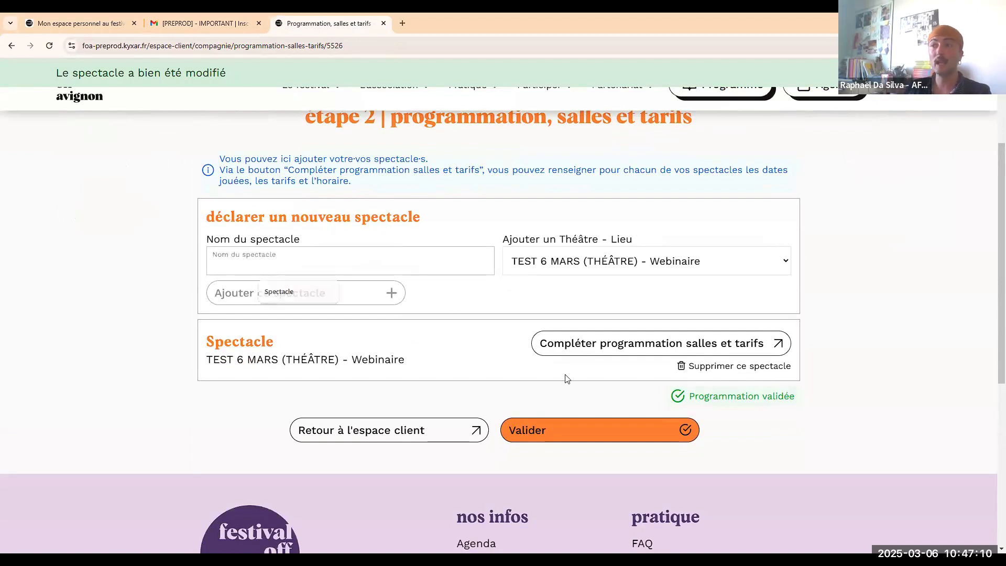
left_click(597, 428)
left_click(542, 112)
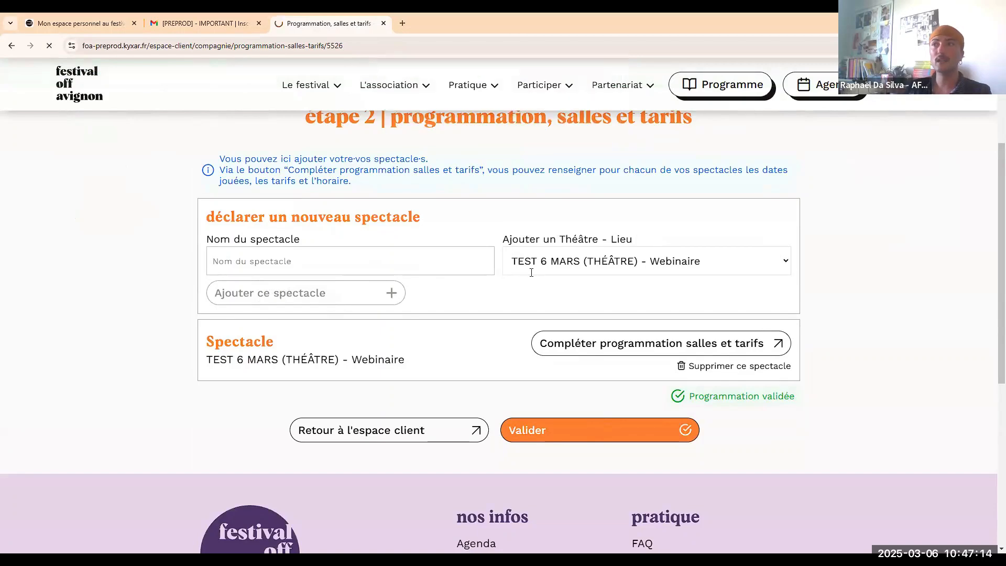
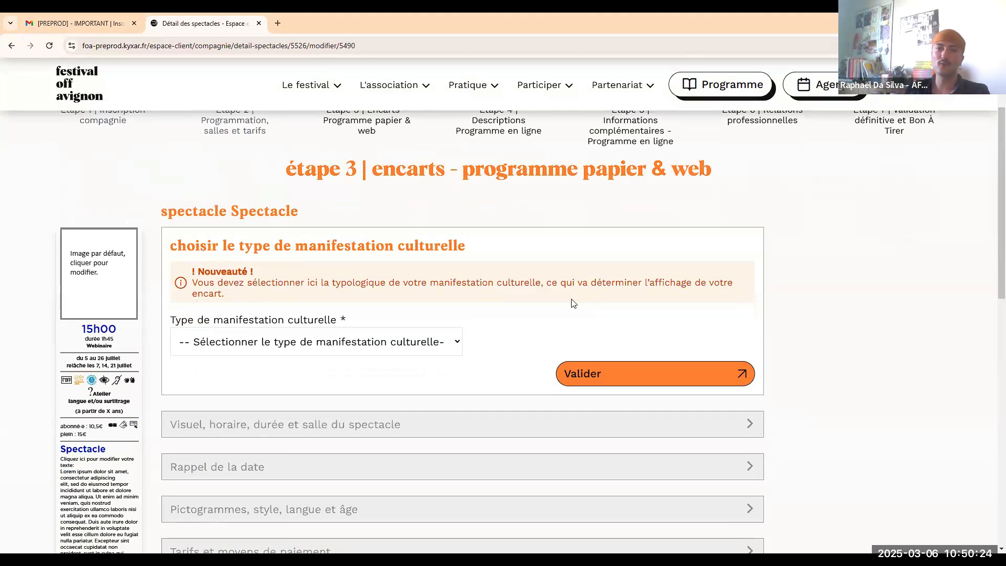
Choose Spectacle as the Type de manifestation culturelle and validate it.
scroll(555, 289, "down", 1)
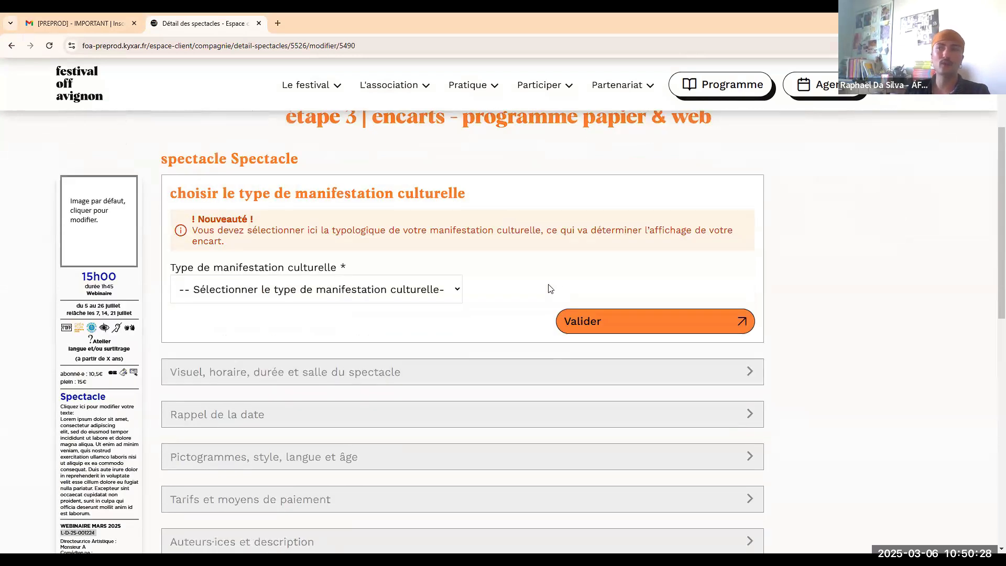
left_click(388, 286)
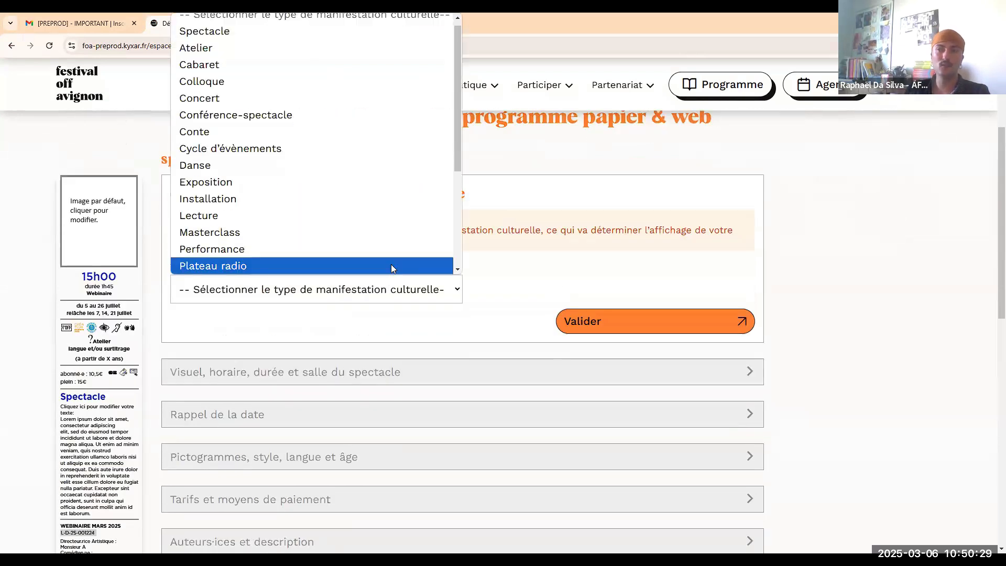
left_click(507, 272)
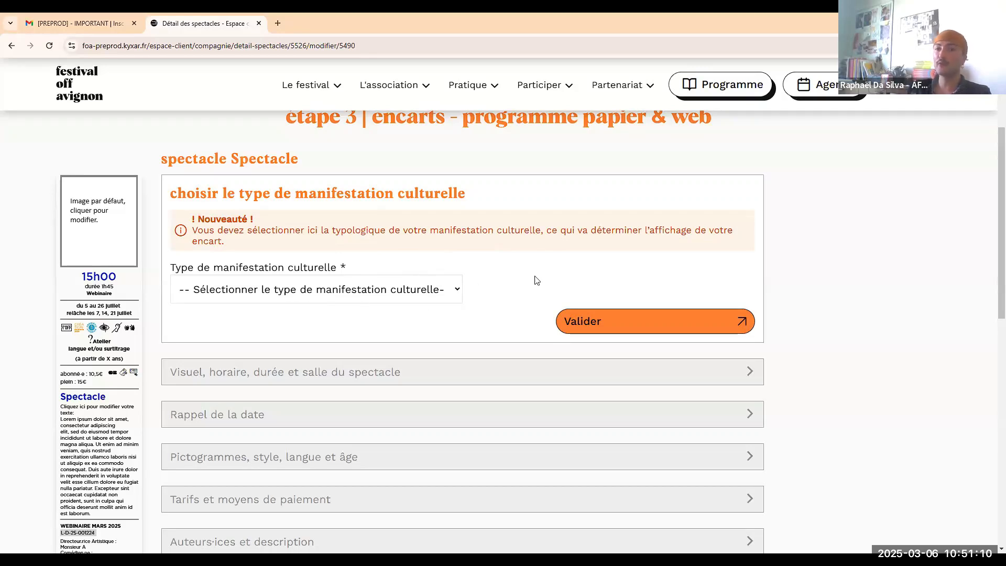
left_click(402, 289)
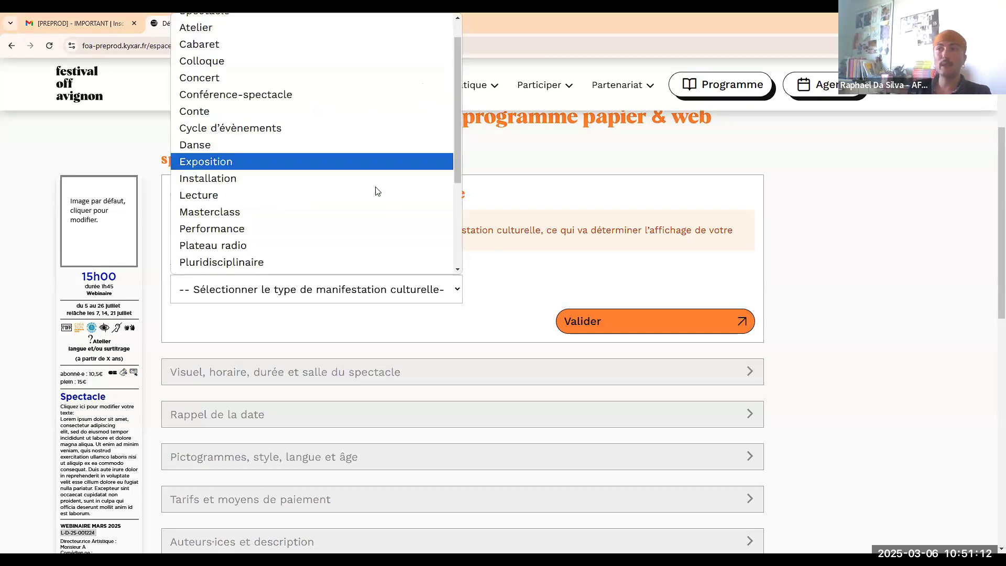
scroll(335, 186, "down", 3)
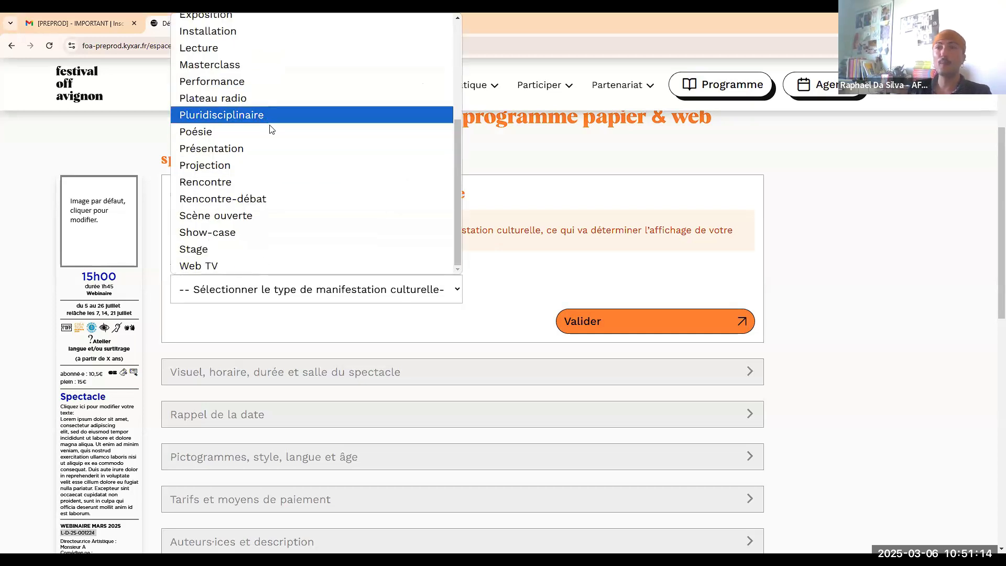
scroll(276, 149, "up", 4)
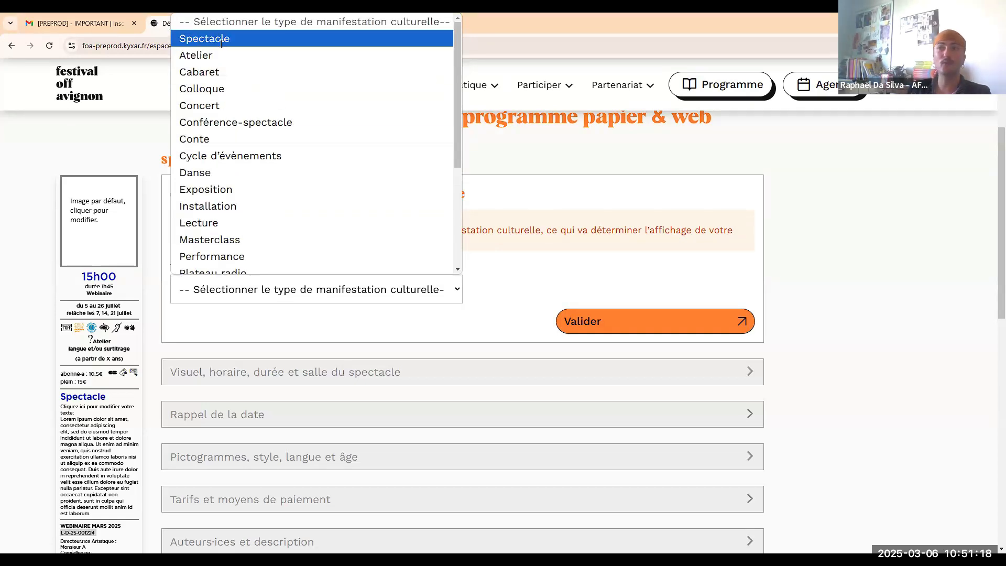
left_click(219, 40)
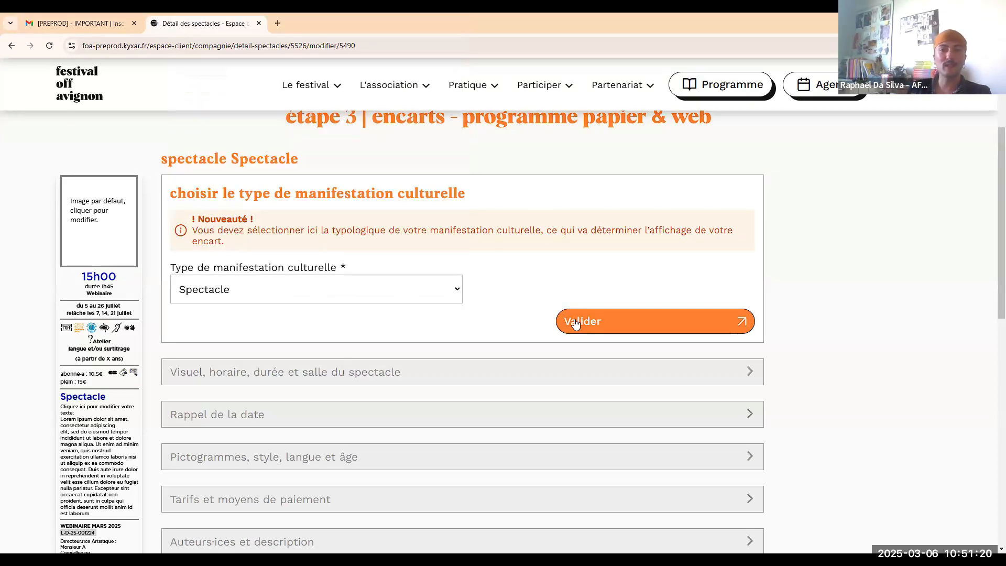
left_click(576, 322)
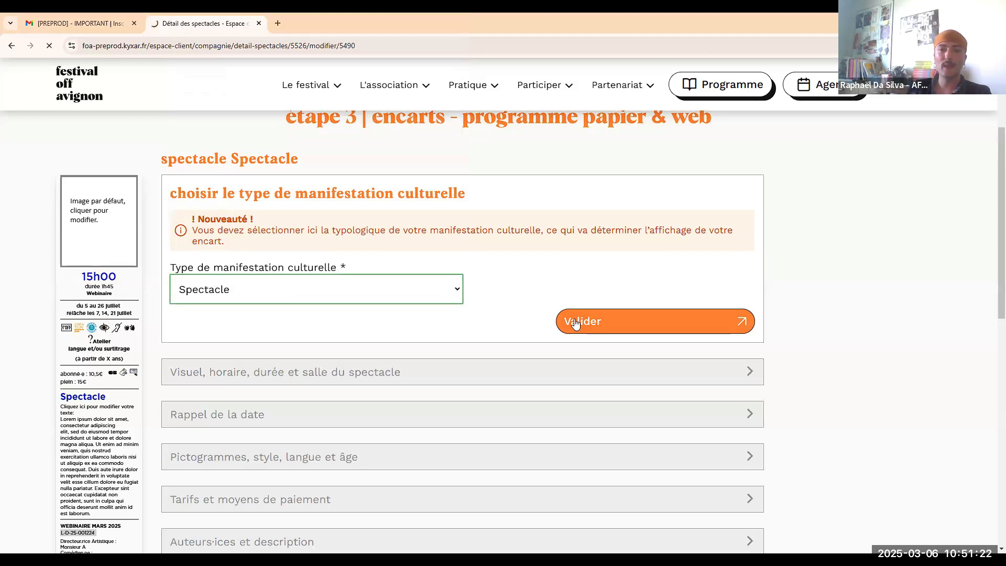
Check the Spectacle validation, then expand the 'Visuel, horaire, durée et salle du spectacle' section.
scroll(440, 310, "down", 6)
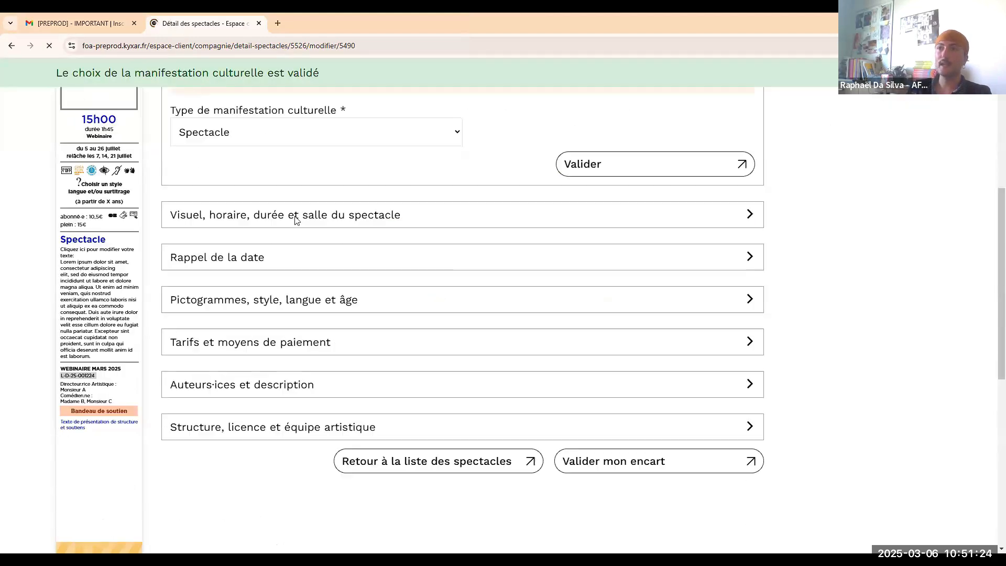
scroll(341, 251, "up", 2)
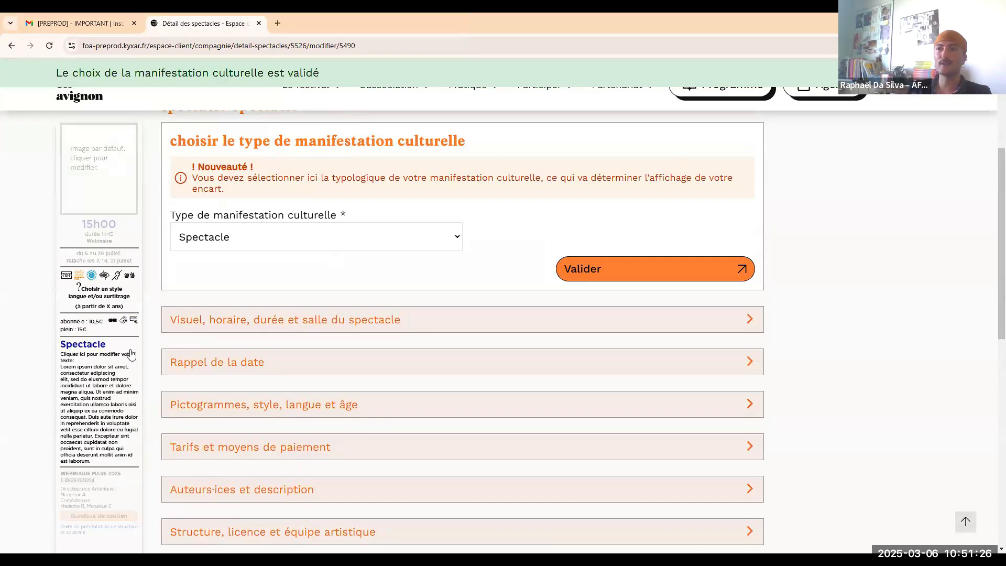
scroll(314, 223, "up", 1)
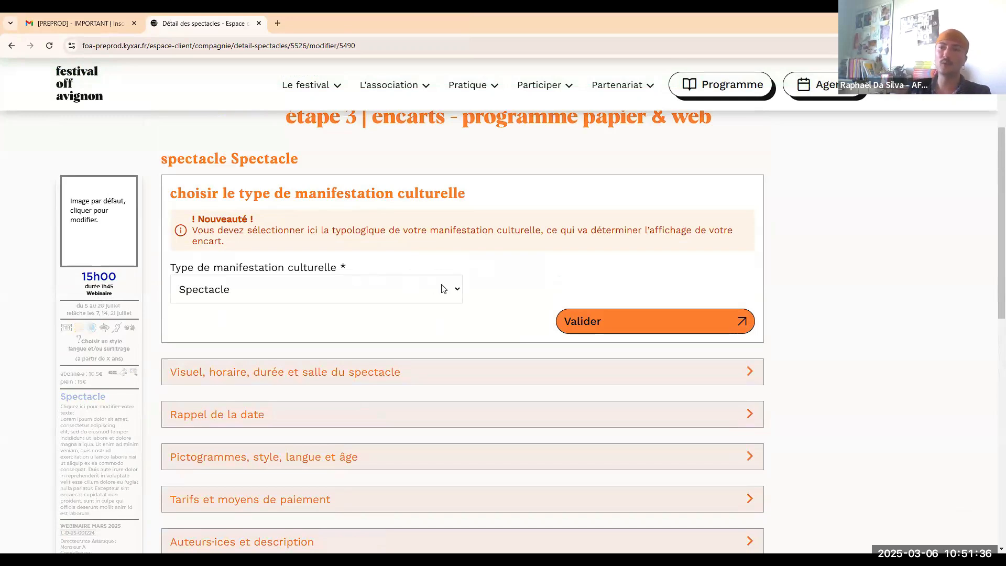
scroll(429, 286, "down", 1)
left_click(388, 316)
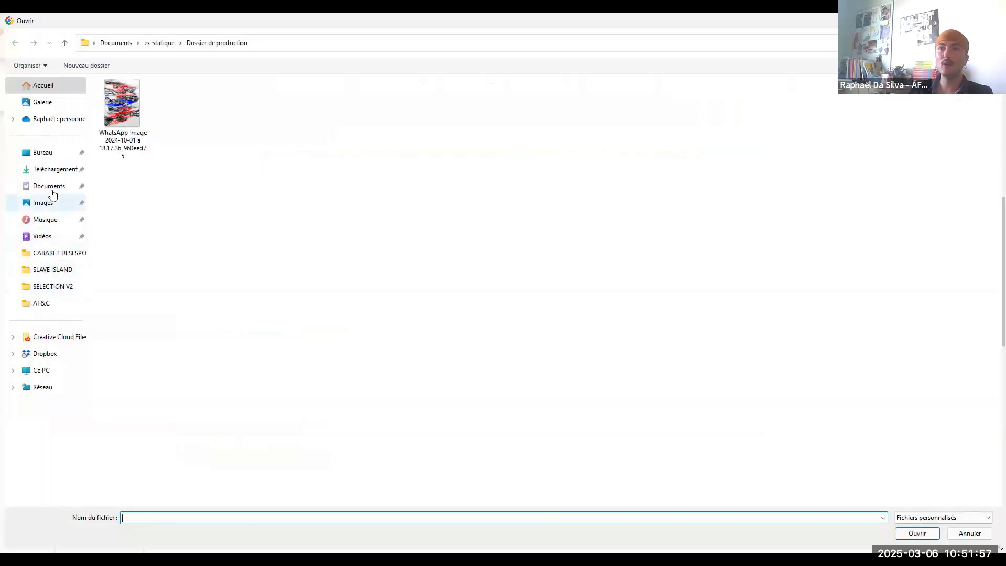
Upload the dragonfly image from Documents > AF&C as the show visual, crop it, and save.
left_click(51, 190)
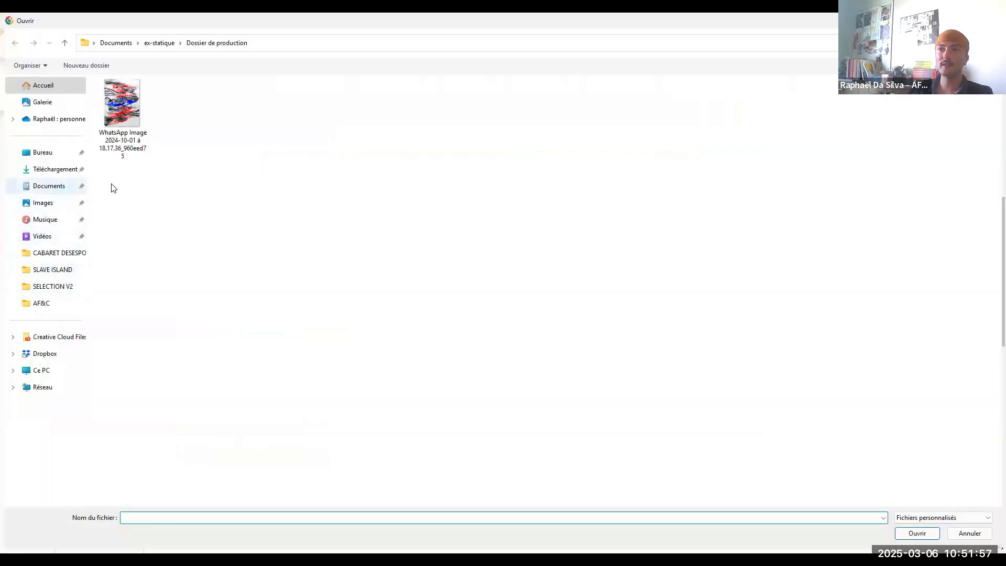
left_click(41, 302)
left_click(126, 115)
double_click(126, 115)
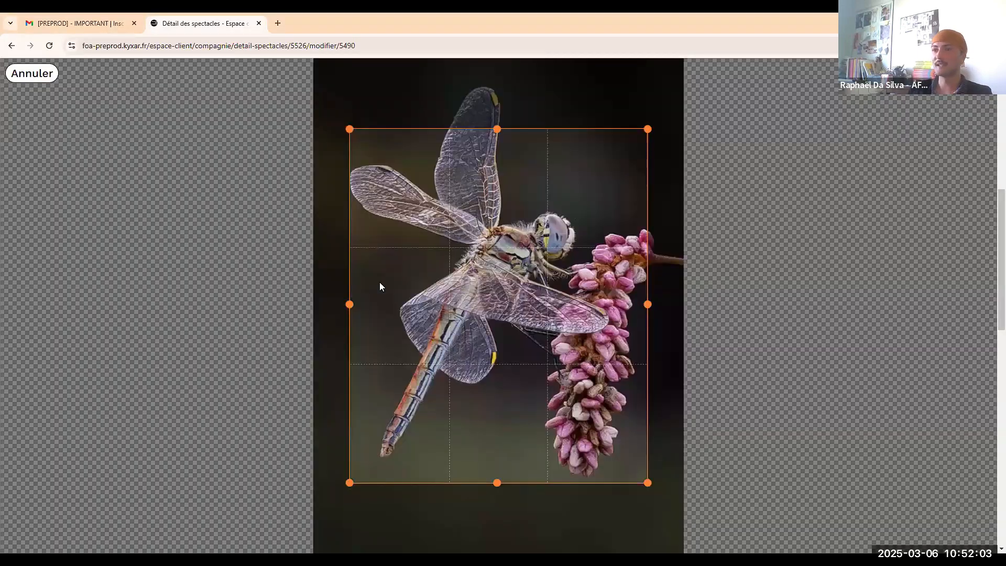
left_click(964, 74)
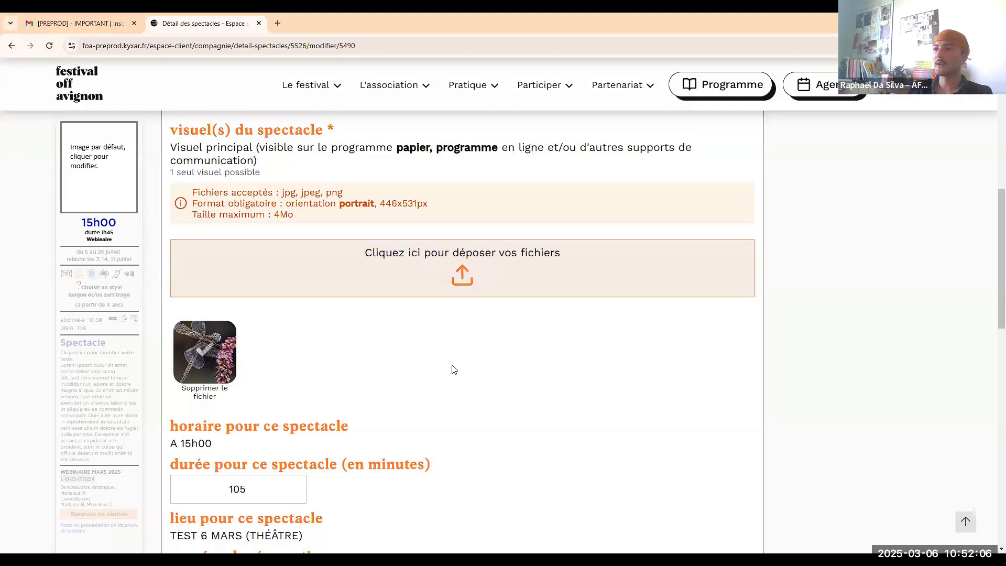
scroll(454, 373, "down", 1)
scroll(442, 354, "down", 1)
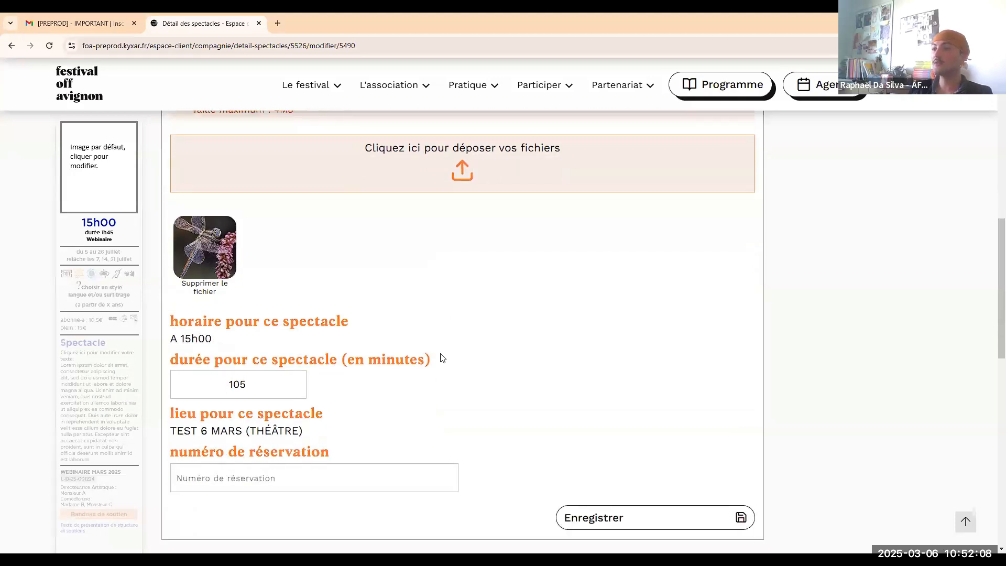
scroll(422, 353, "down", 1)
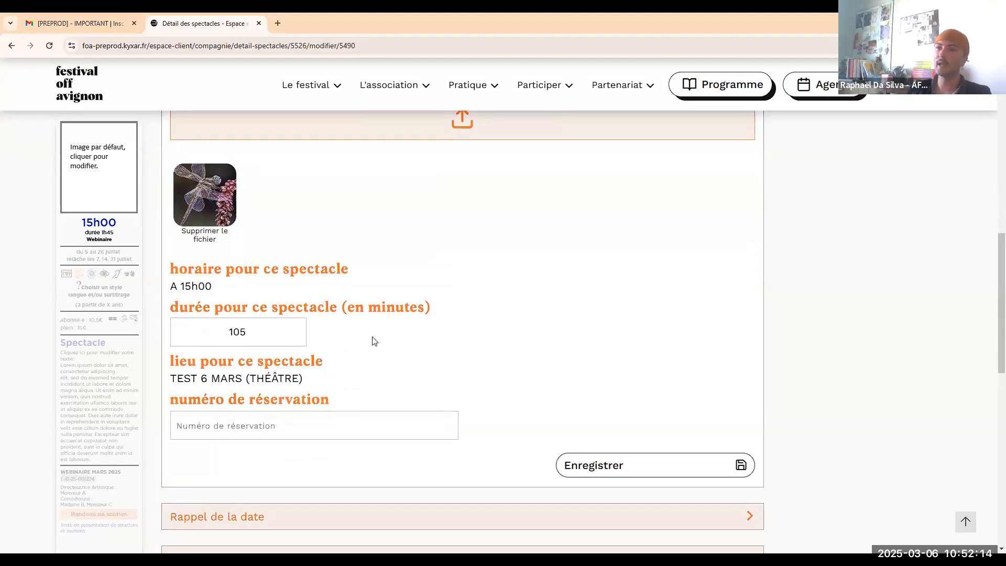
scroll(369, 339, "down", 1)
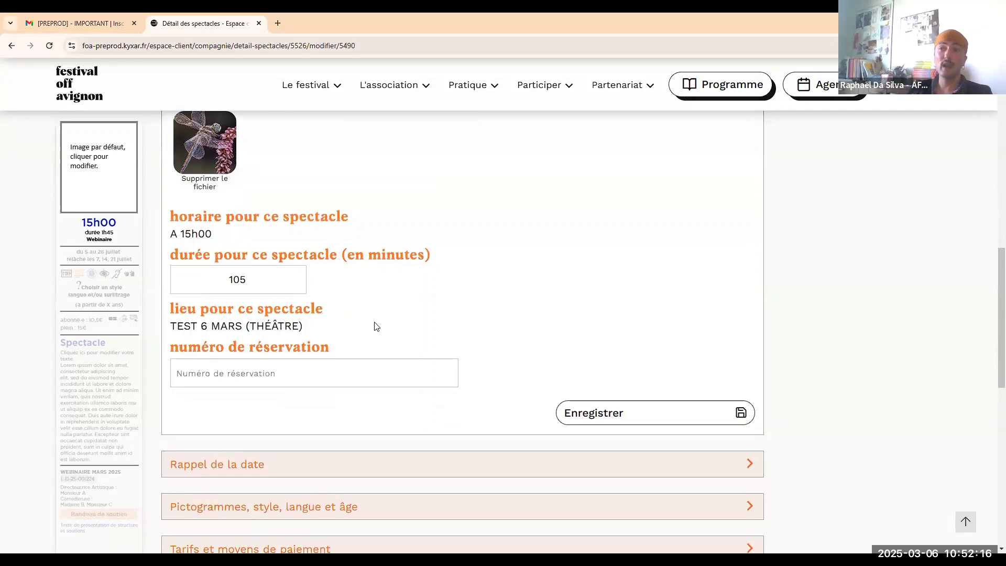
scroll(408, 322, "down", 1)
left_click(601, 360)
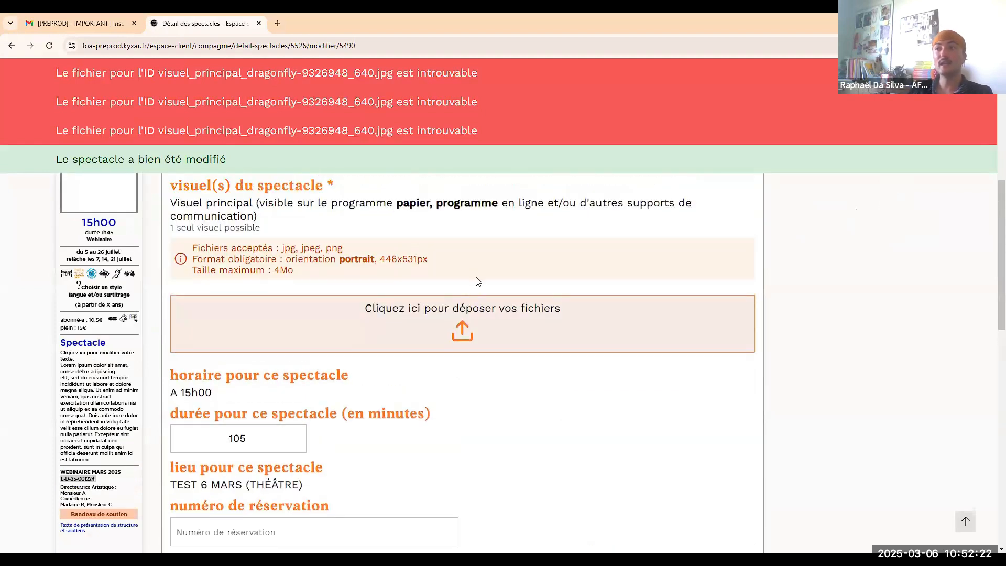
Upload and crop the dragonfly visual a second time, then save the show again.
scroll(517, 295, "down", 3)
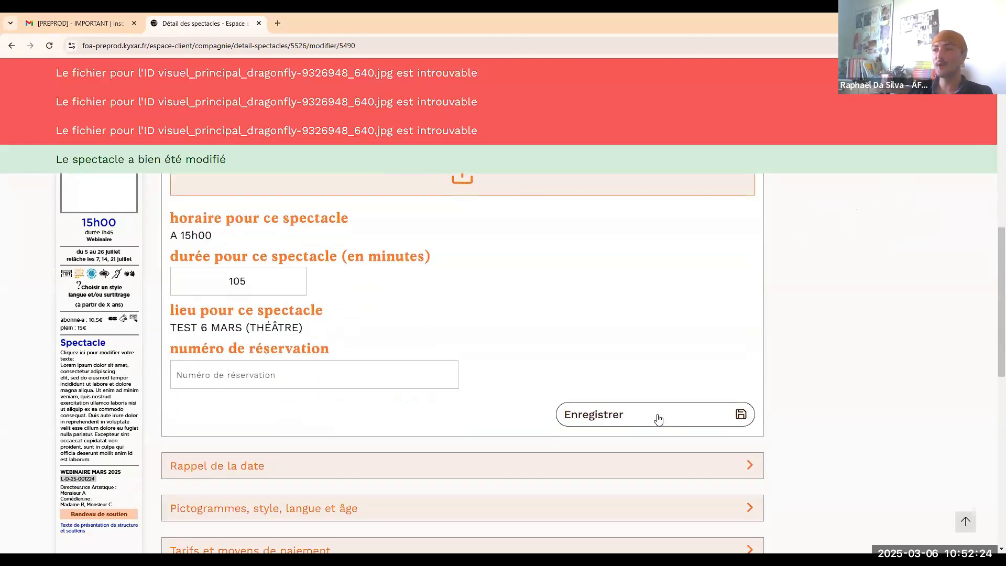
scroll(489, 345, "up", 2)
scroll(489, 344, "up", 1)
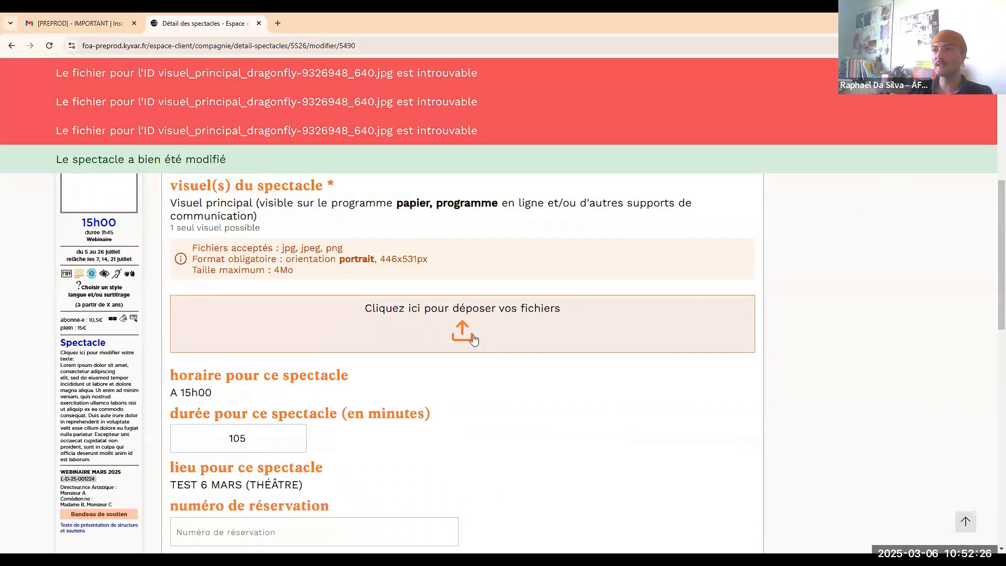
left_click(469, 330)
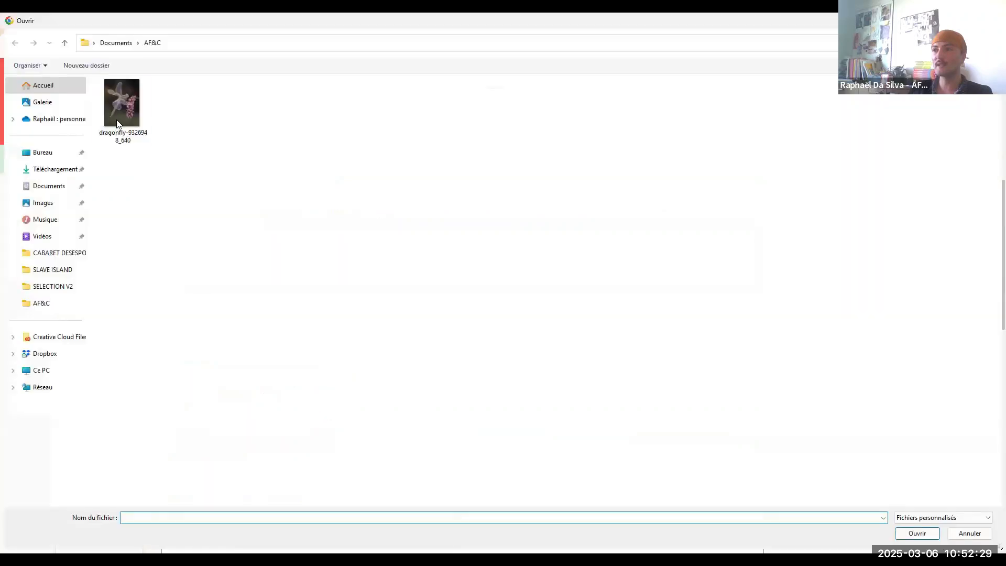
left_click(117, 123)
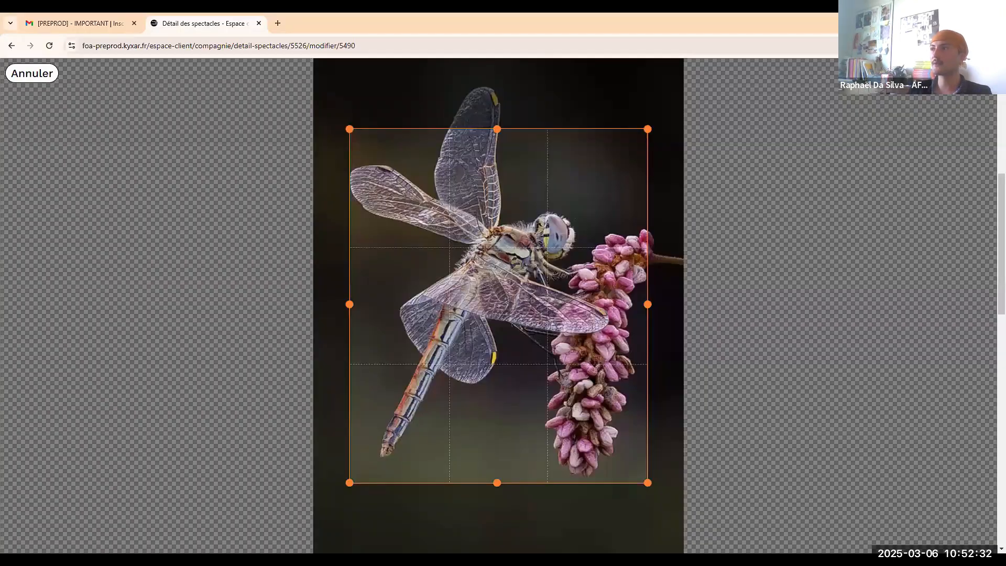
left_click(965, 74)
scroll(406, 387, "down", 4)
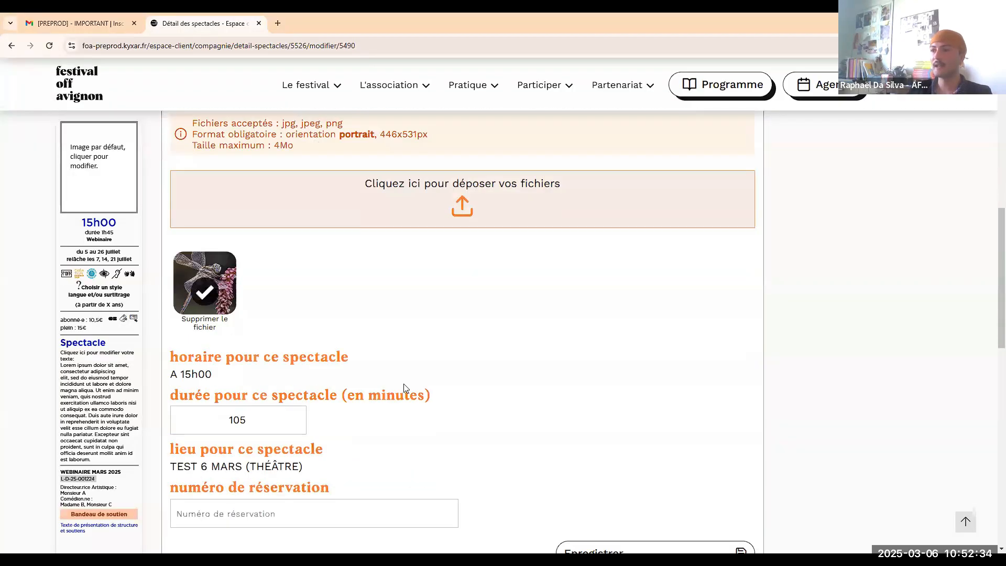
scroll(450, 366, "down", 5)
scroll(633, 393, "up", 4)
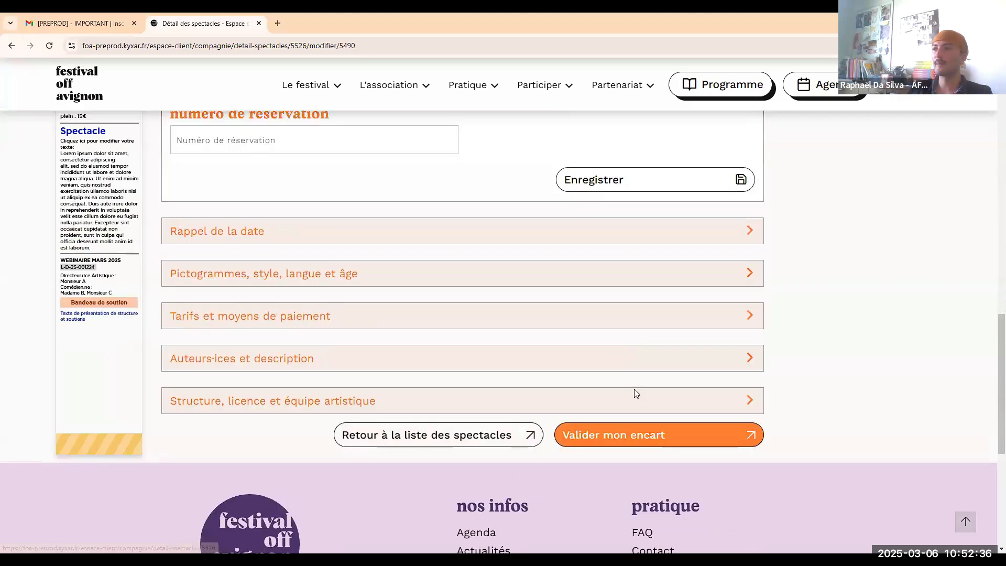
left_click(623, 417)
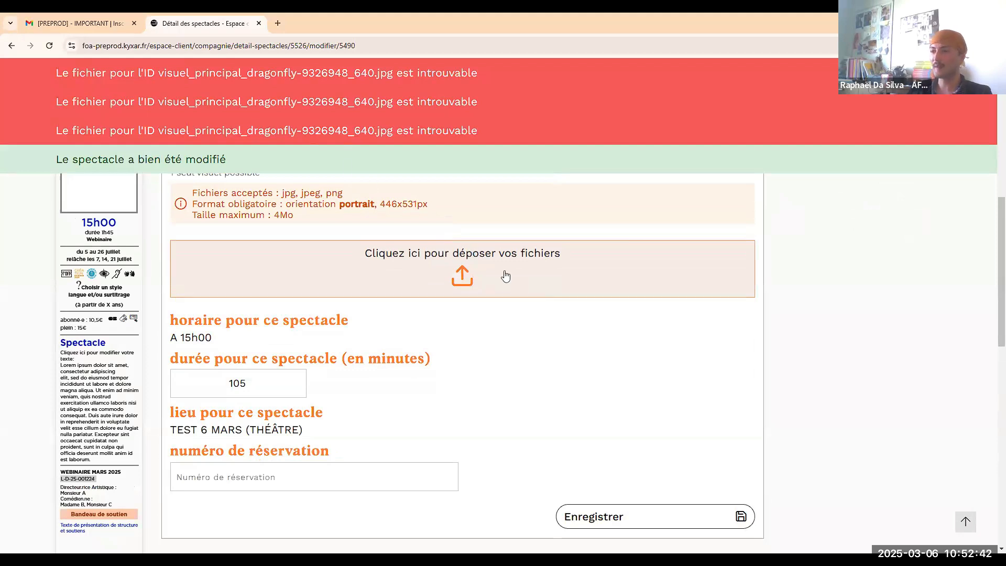
scroll(503, 274, "down", 5)
Set the style category to Danse with the sub-category Danse contemporaine.
left_click(501, 309)
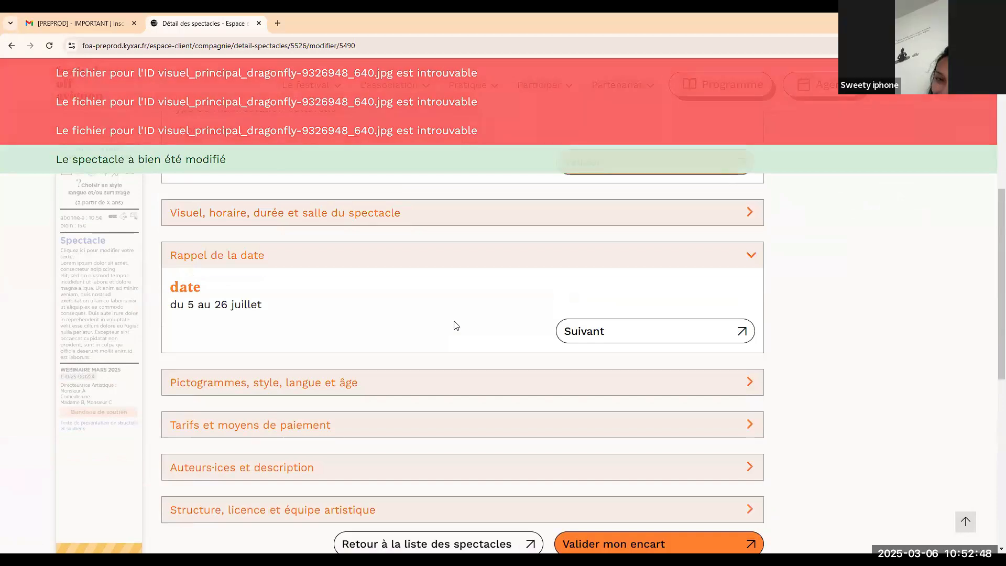
left_click(565, 331)
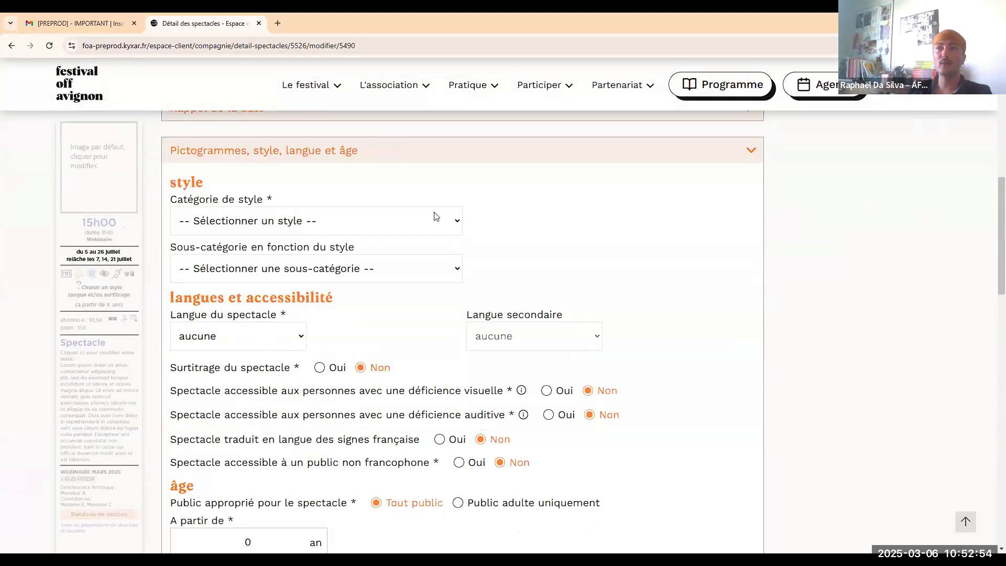
left_click(434, 223)
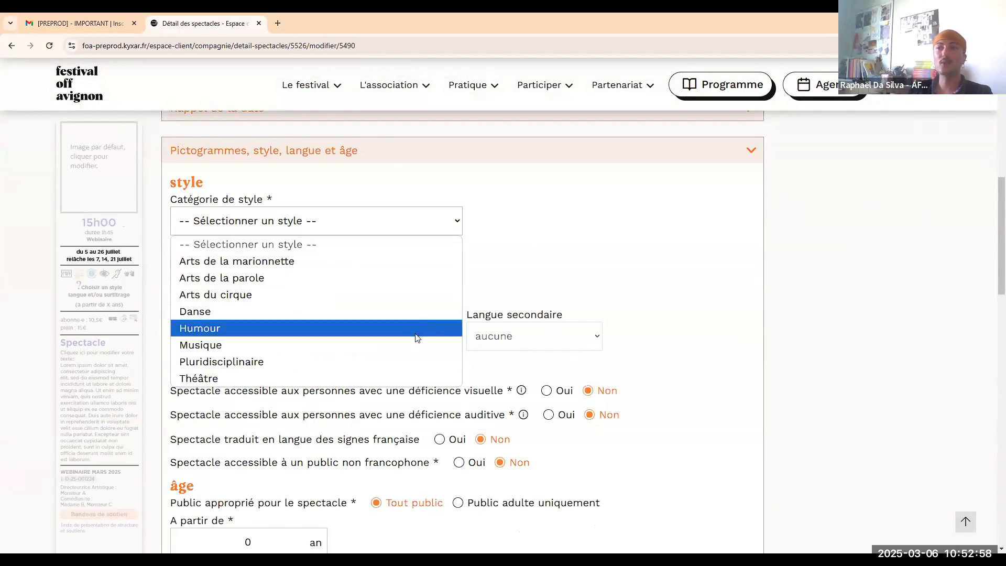
left_click(407, 317)
left_click(370, 278)
left_click(393, 326)
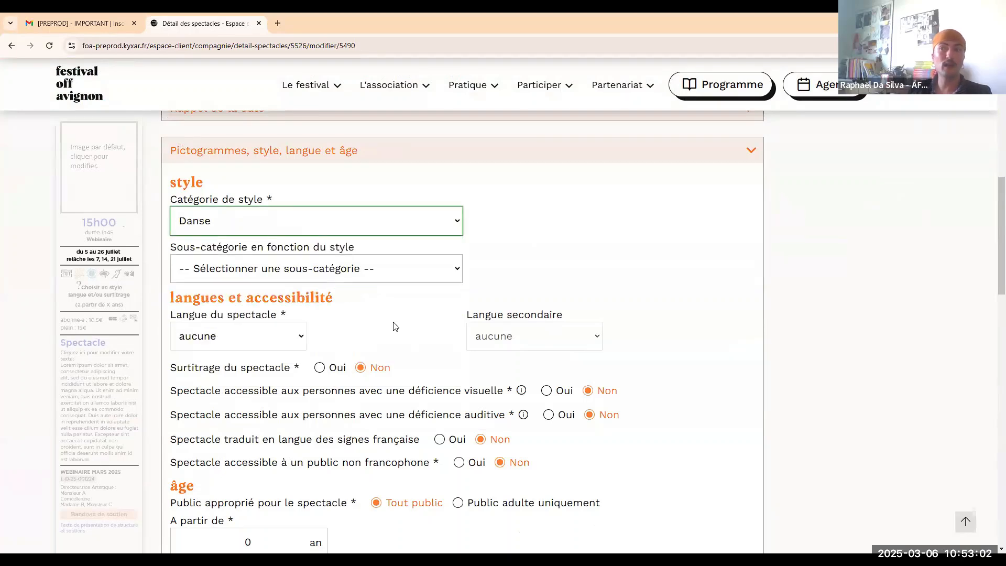
Set the show language to français, leaving Surtitrage on Non.
scroll(281, 294, "down", 1)
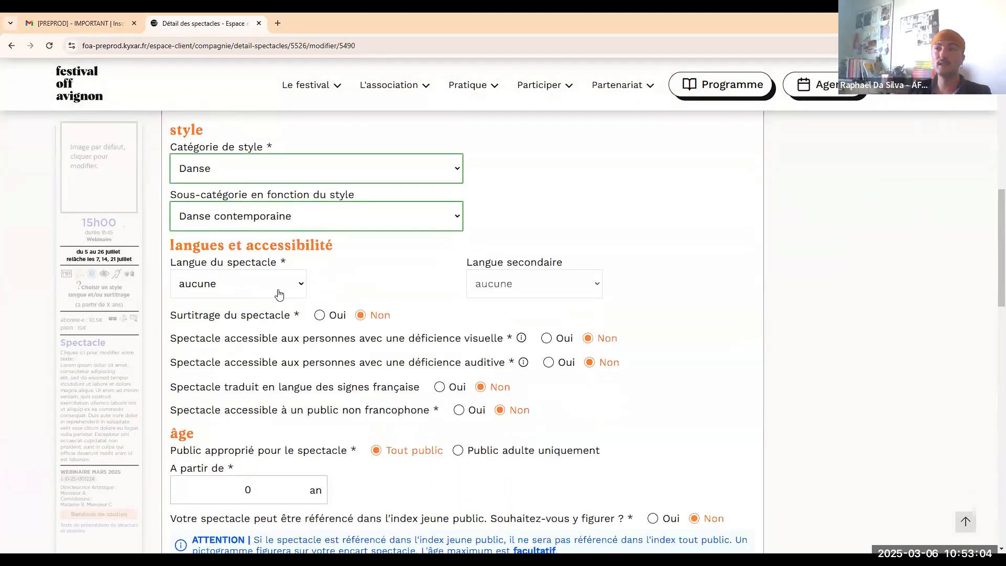
left_click(284, 289)
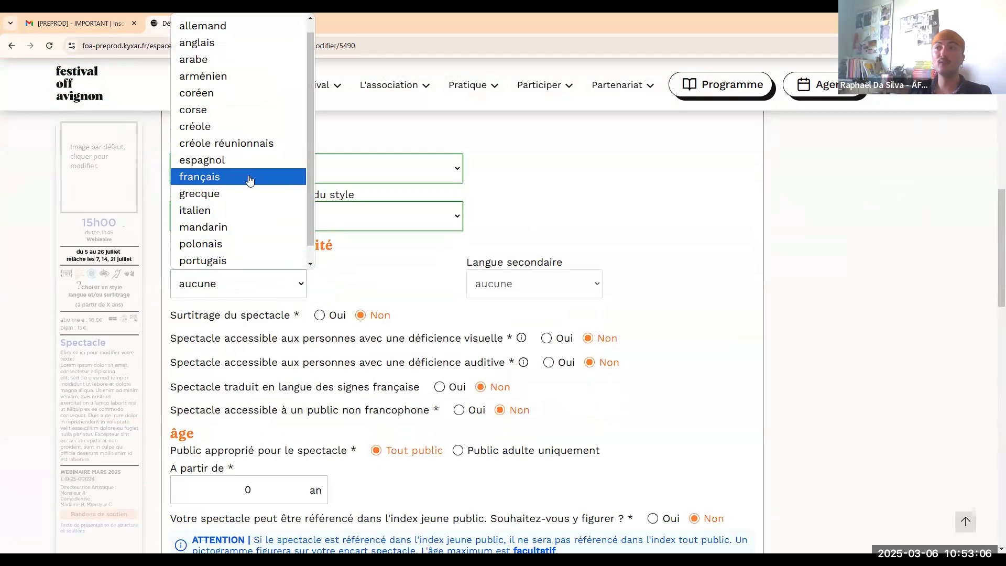
left_click(249, 180)
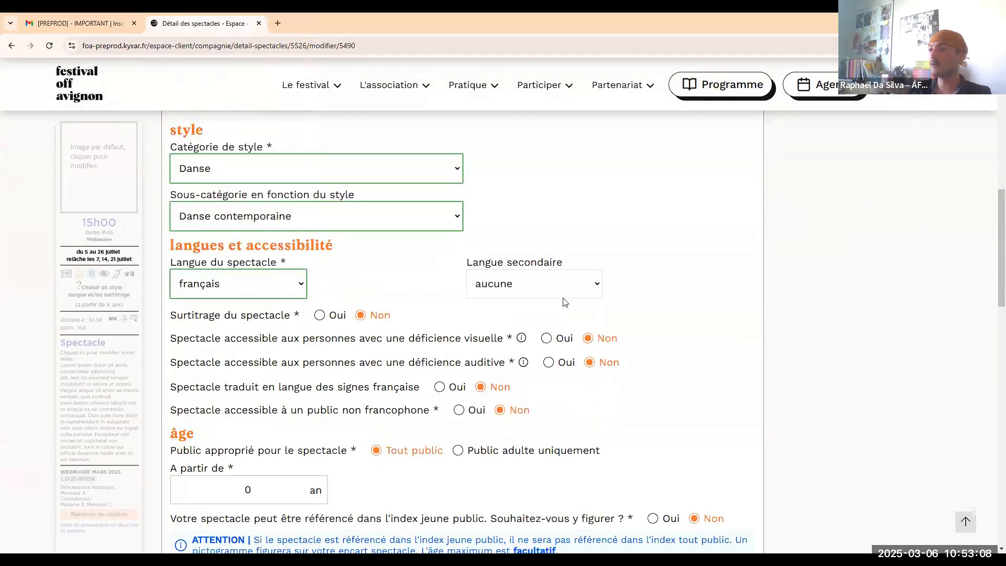
scroll(538, 287, "down", 1)
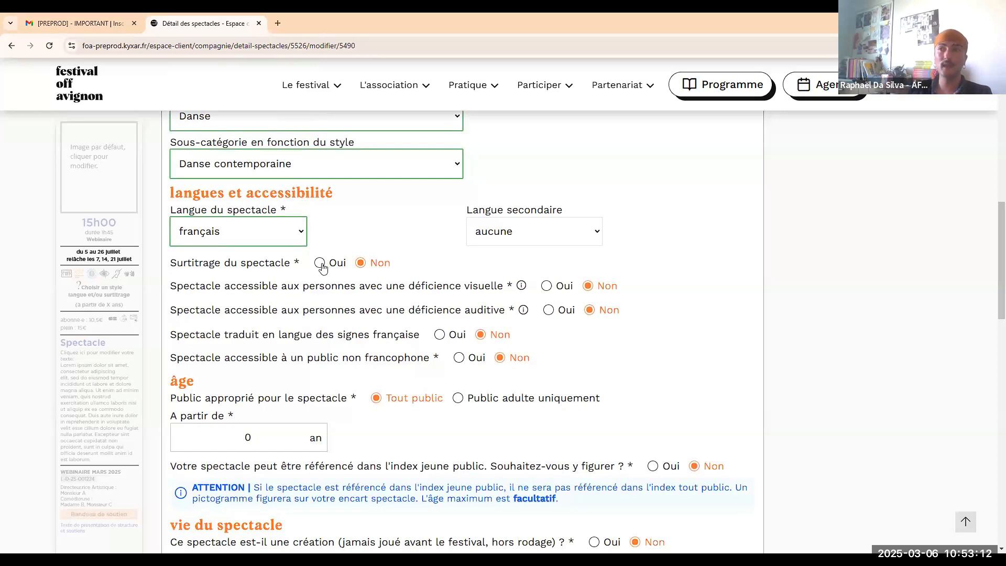
left_click(321, 264)
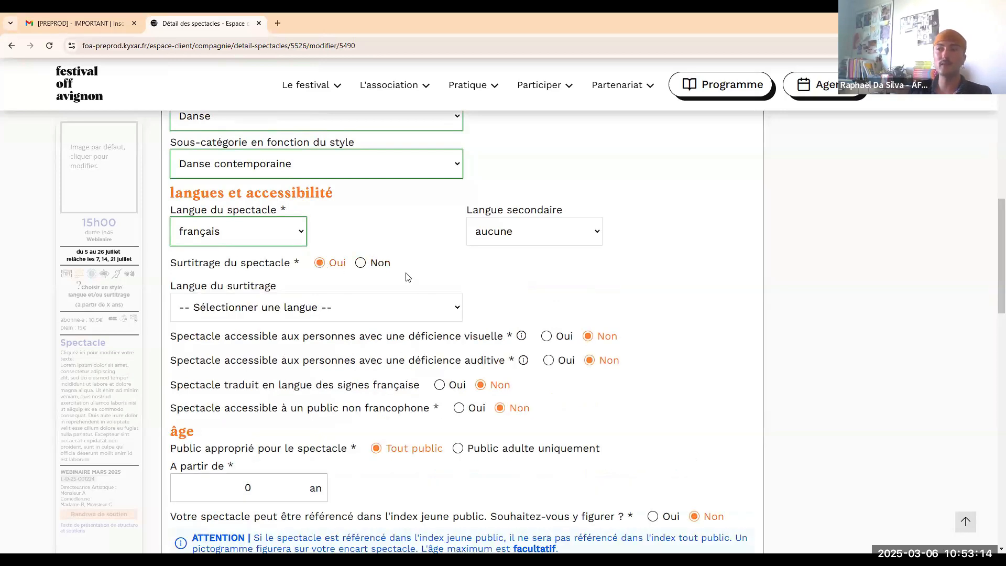
left_click_drag(369, 330, 365, 329)
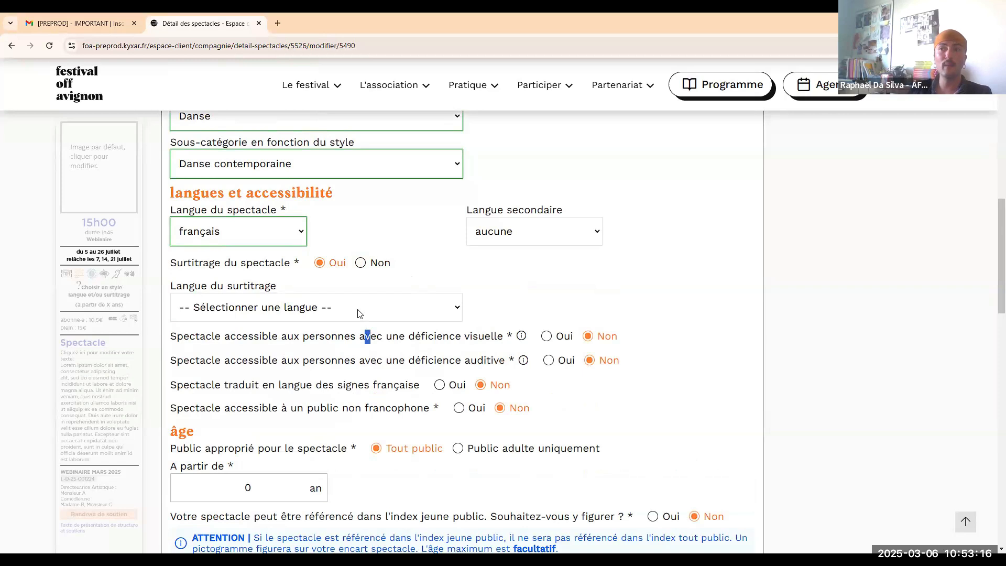
left_click(357, 309)
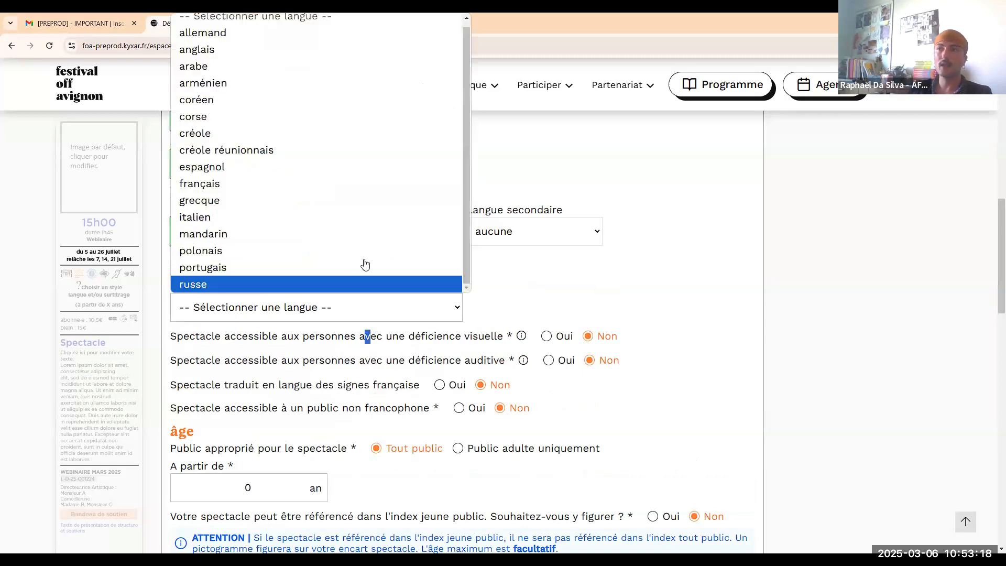
left_click(365, 264)
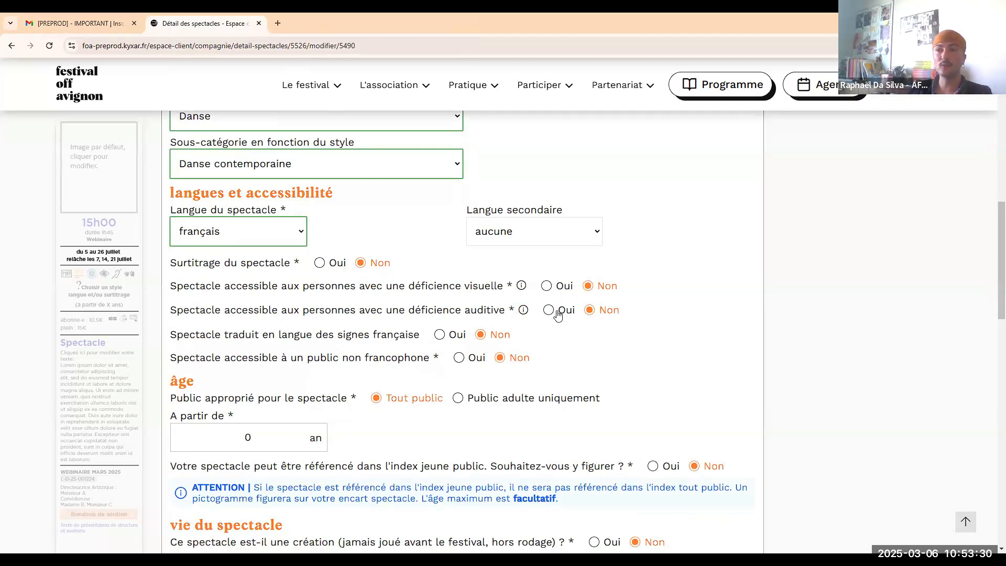
Review the visual-impairment accessibility guidance and tick Aucun for content warnings.
left_click(520, 285)
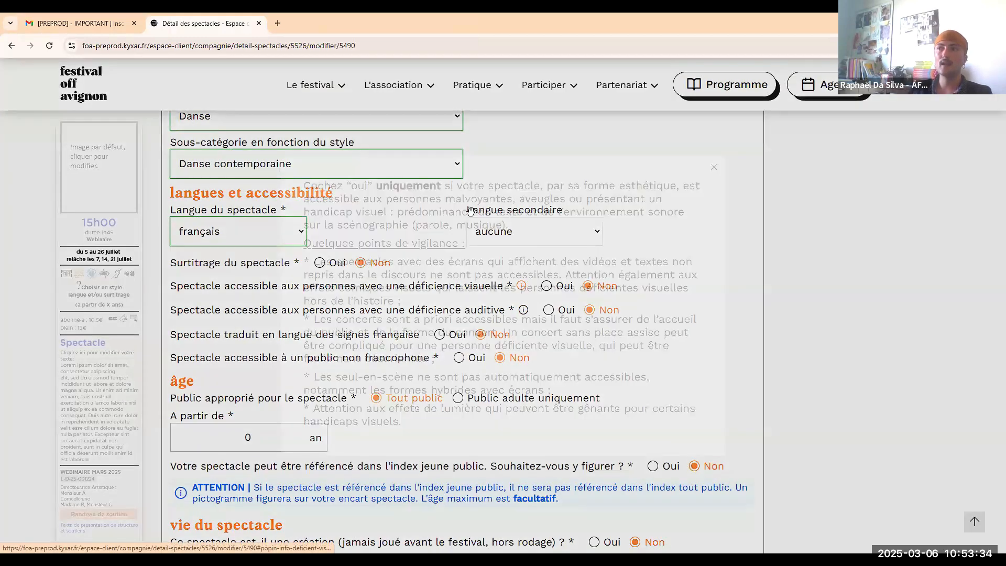
left_click(735, 314)
scroll(681, 220, "down", 1)
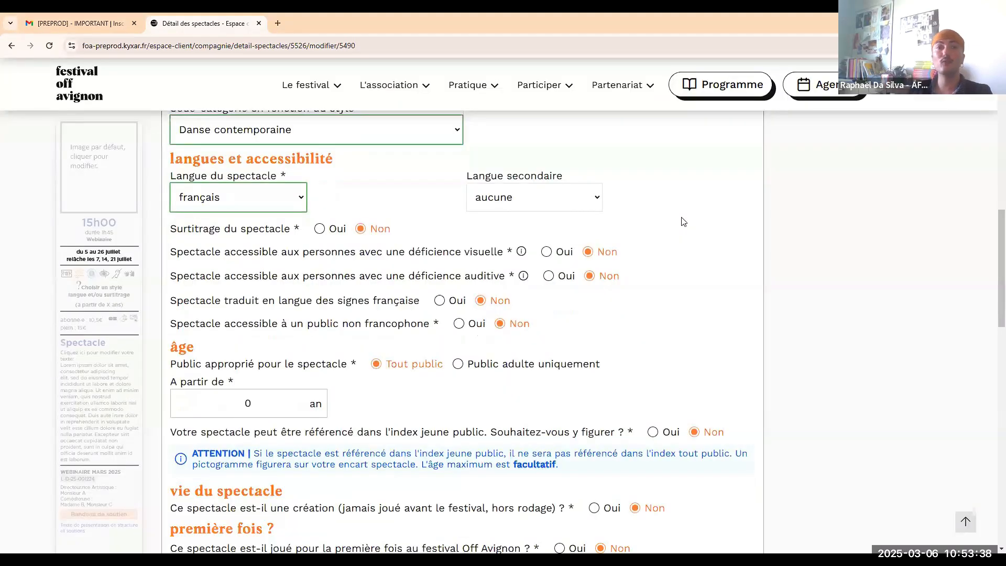
scroll(683, 221, "down", 1)
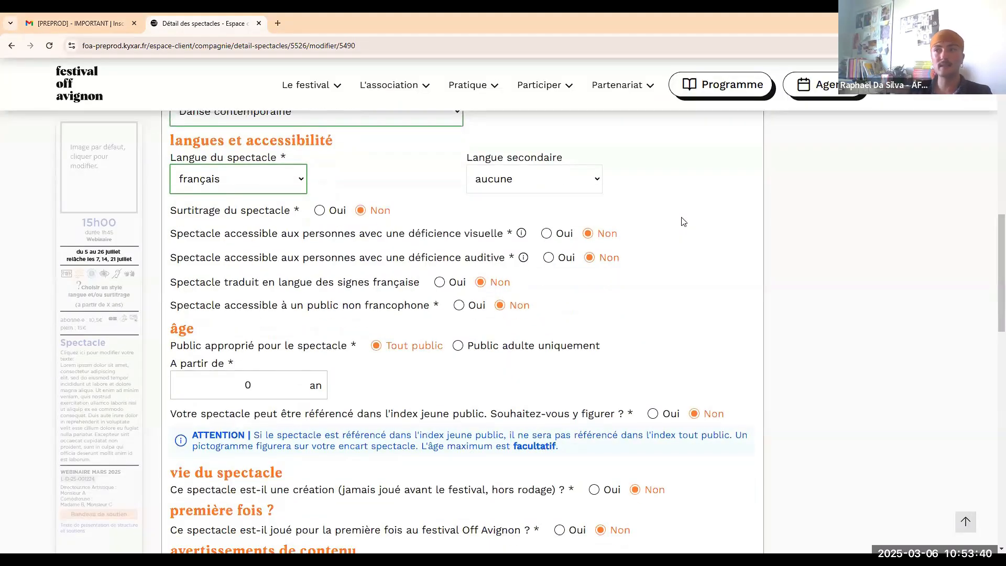
scroll(629, 180, "down", 1)
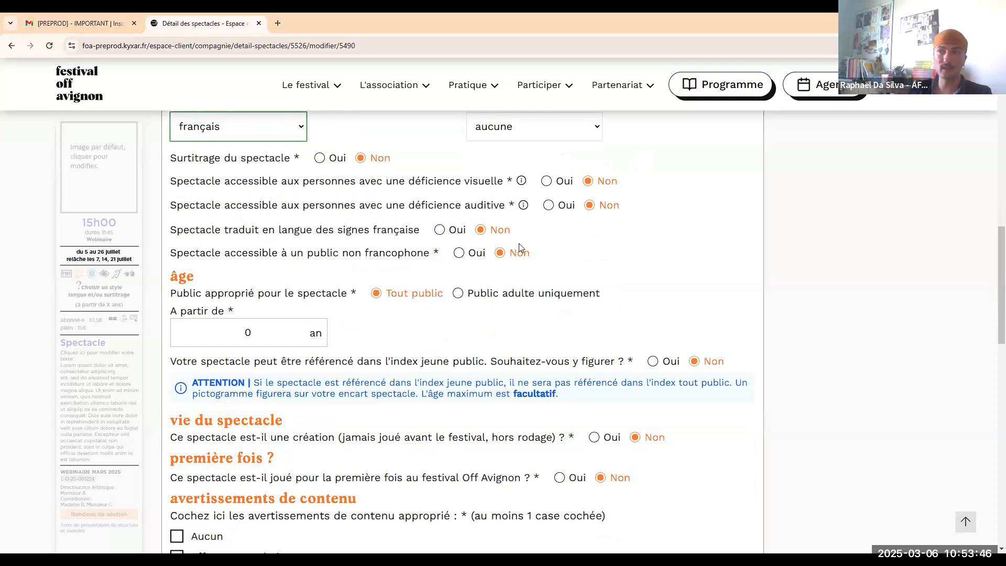
scroll(518, 254, "down", 1)
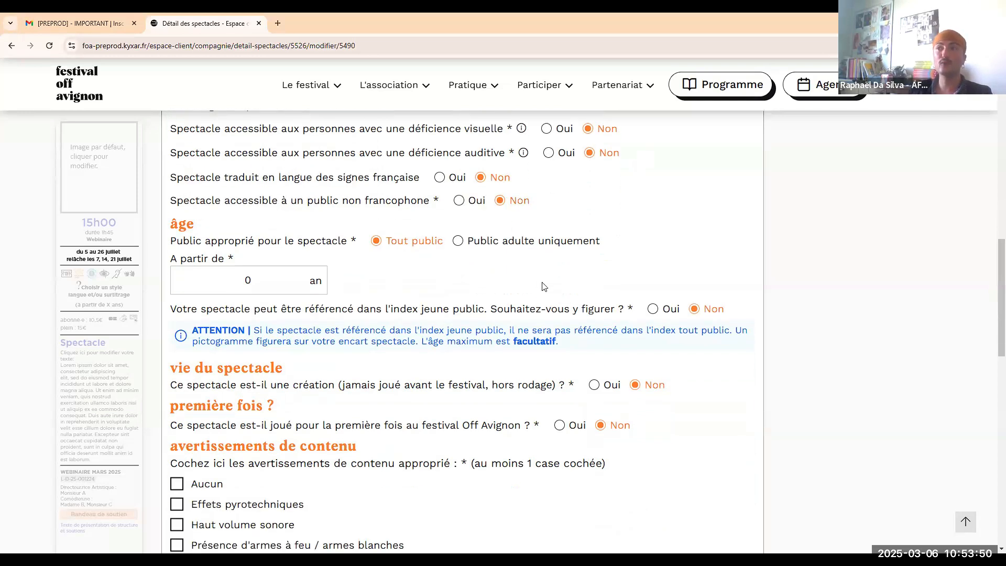
scroll(427, 258, "up", 1)
scroll(343, 278, "down", 1)
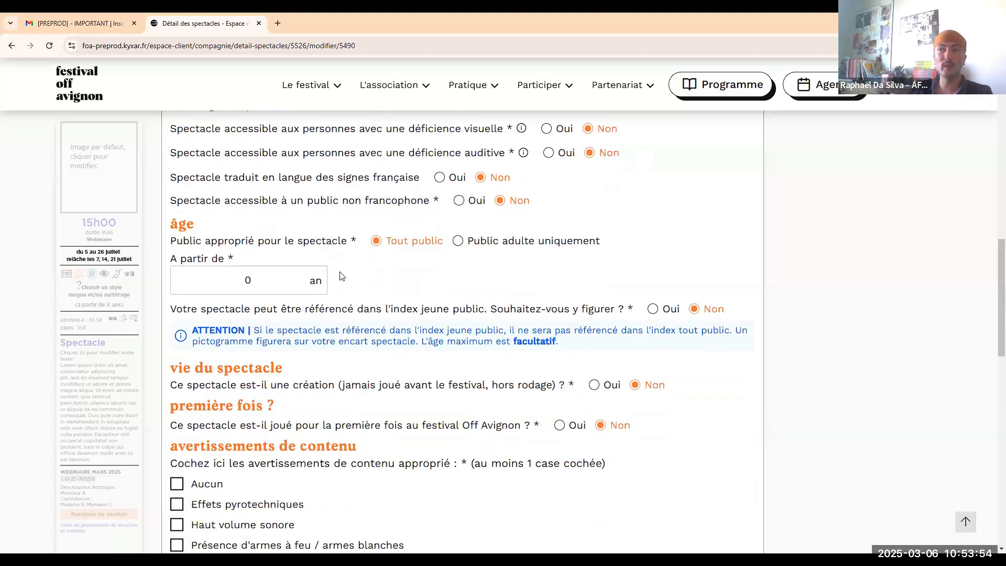
scroll(341, 276, "down", 1)
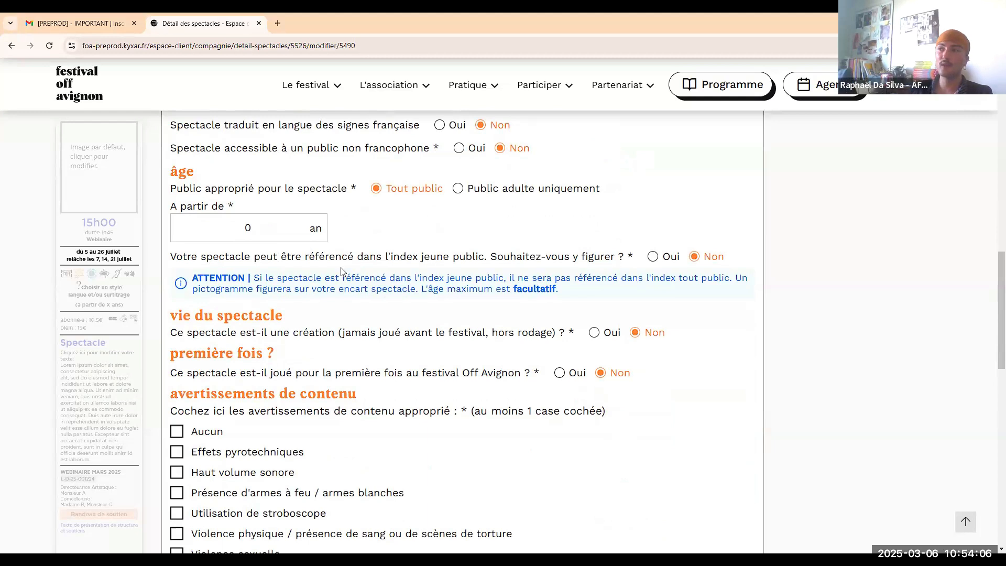
scroll(388, 225, "down", 1)
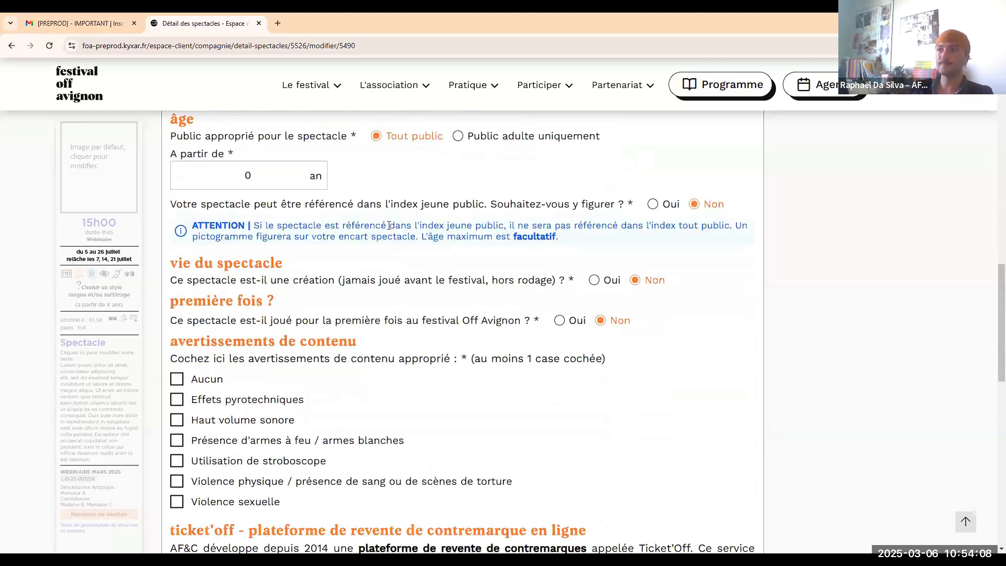
scroll(392, 227, "down", 1)
scroll(393, 223, "down", 1)
scroll(394, 219, "up", 1)
scroll(394, 219, "down", 1)
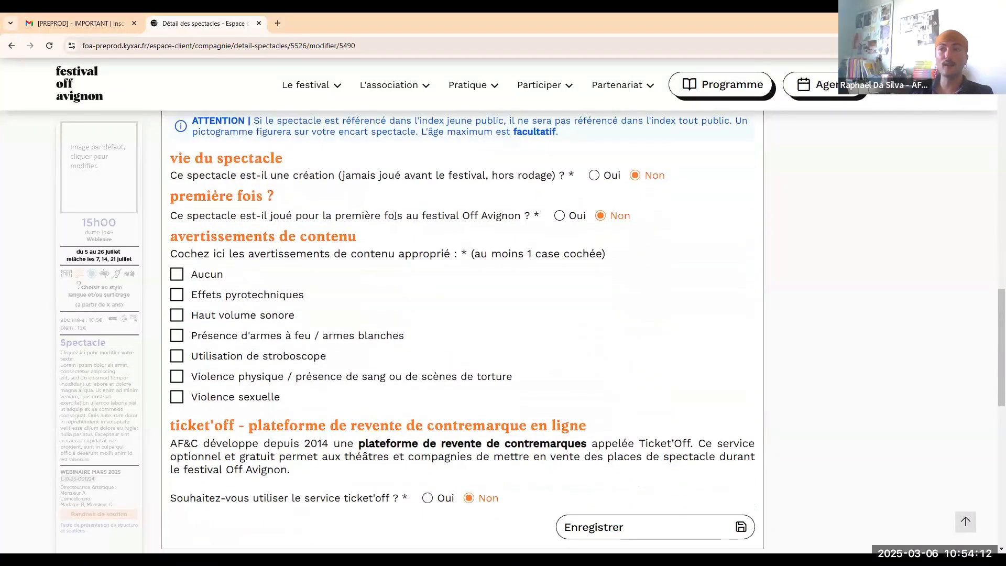
scroll(435, 248, "up", 12)
scroll(439, 253, "down", 9)
scroll(439, 254, "down", 3)
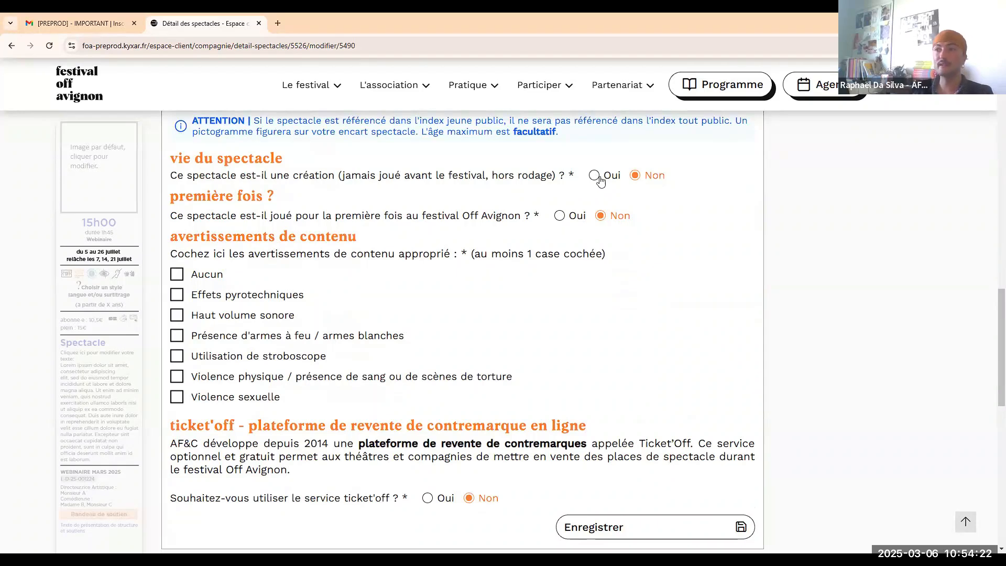
scroll(390, 220, "down", 1)
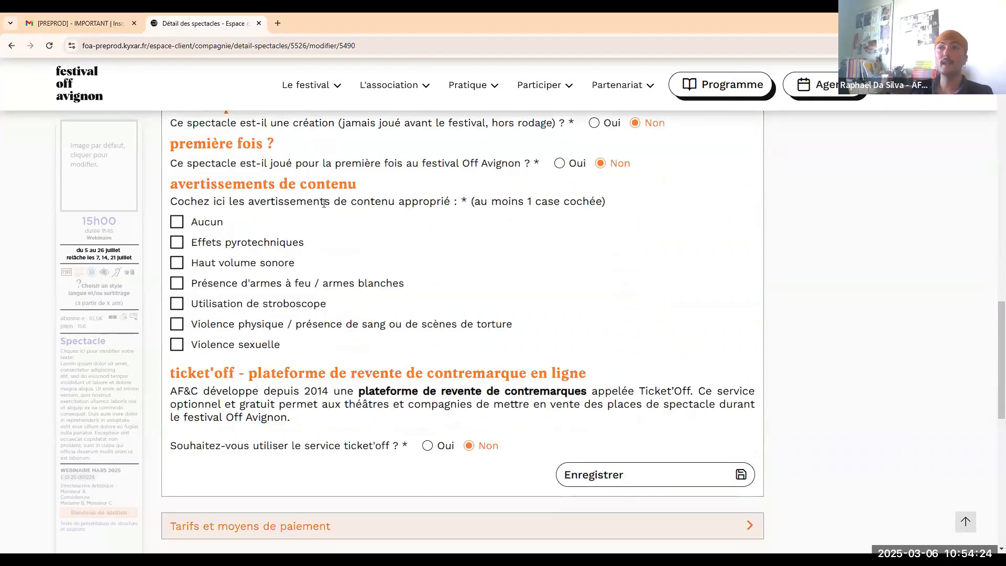
left_click(208, 231)
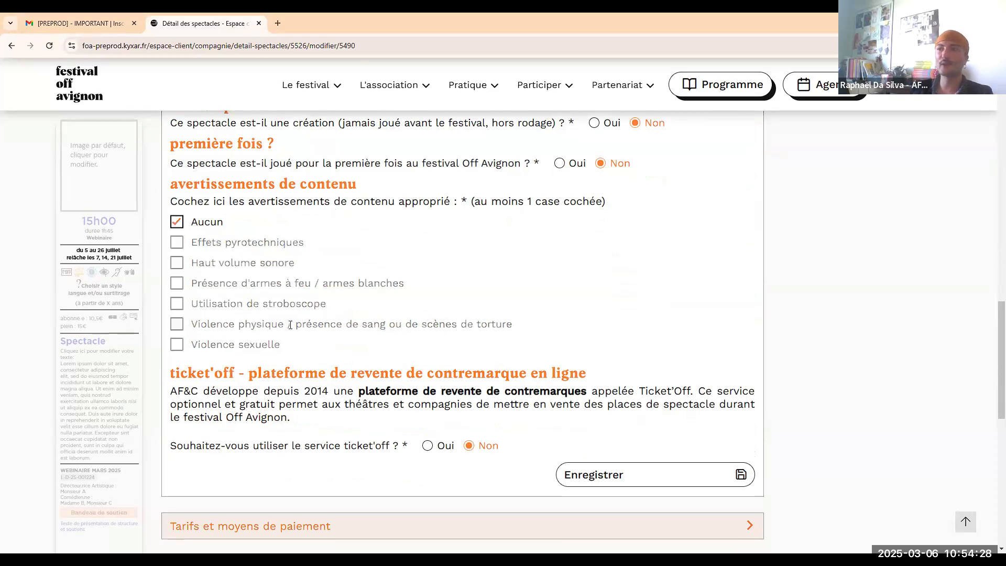
Decline the ticket'off resale service by answering Non.
scroll(314, 335, "down", 1)
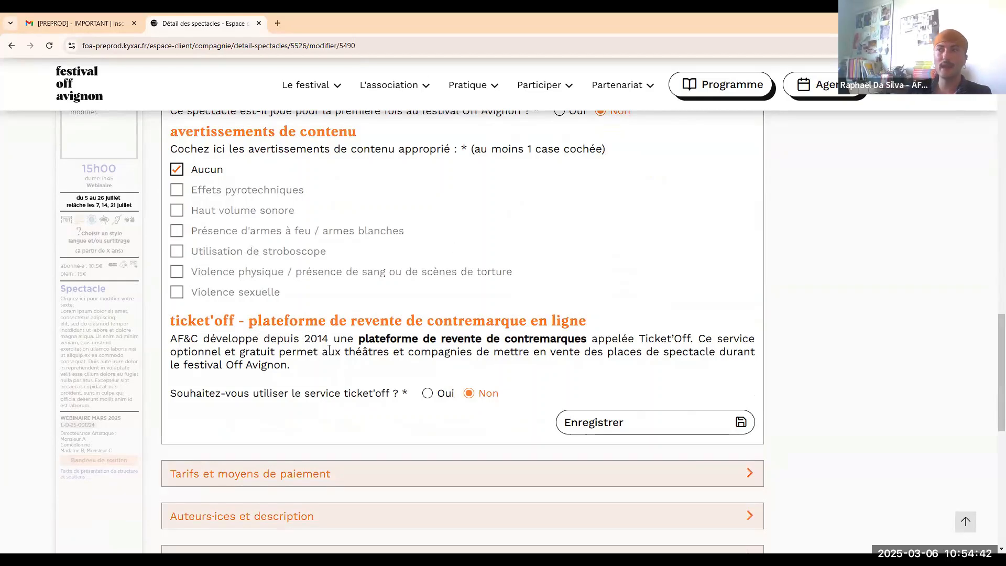
left_click(428, 390)
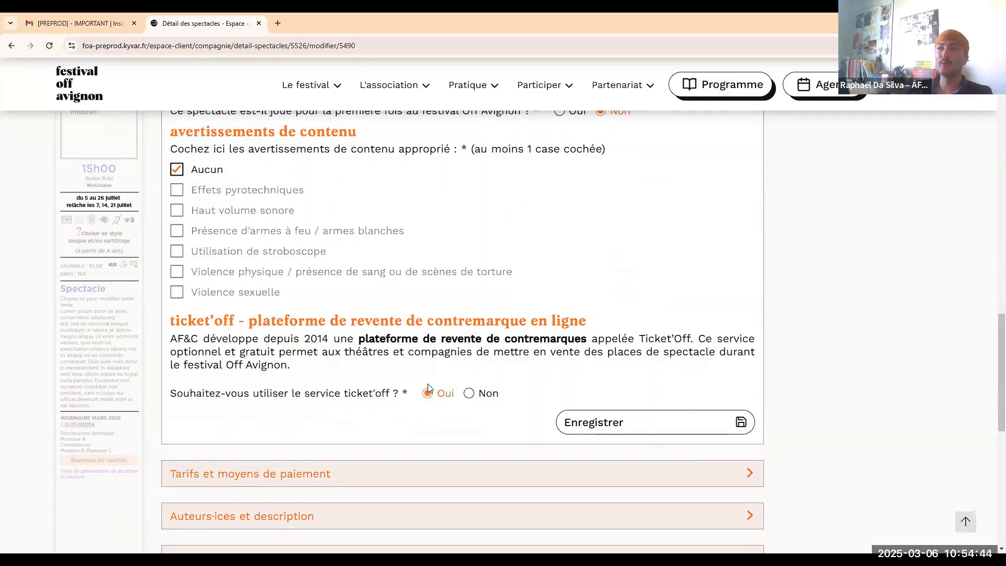
scroll(428, 387, "down", 1)
left_click(471, 343)
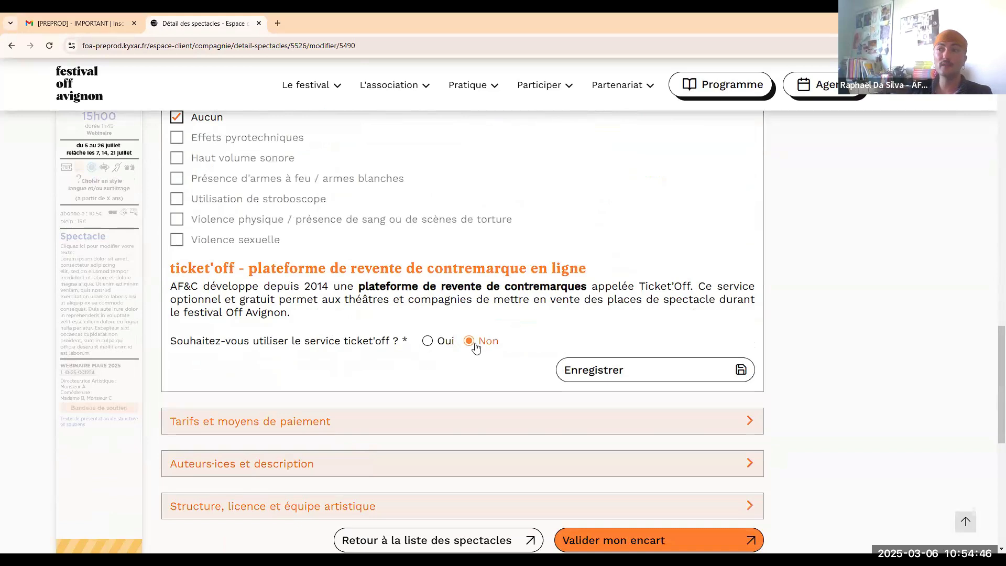
Save the show's style, language and content-warning details.
left_click(597, 368)
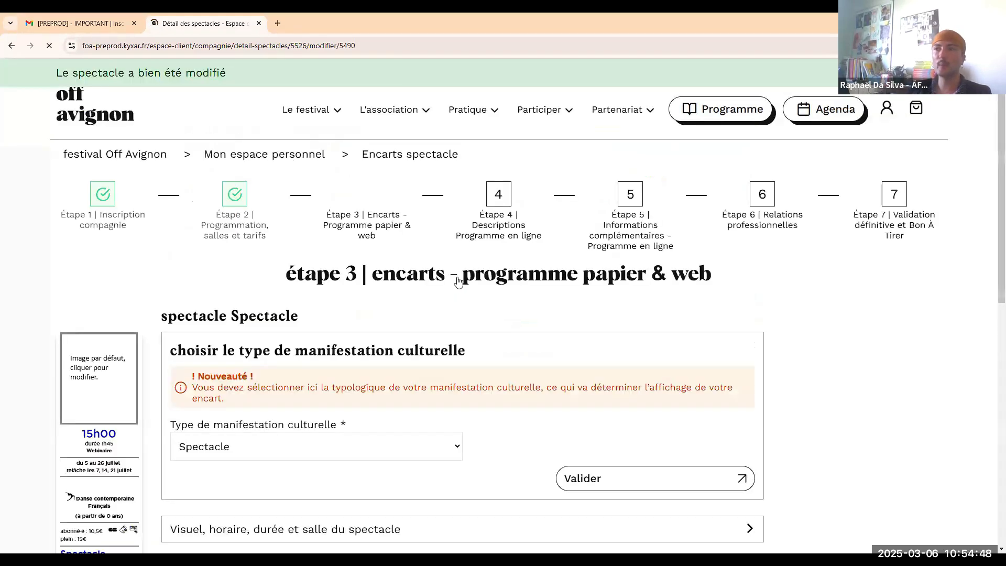
scroll(457, 282, "down", 15)
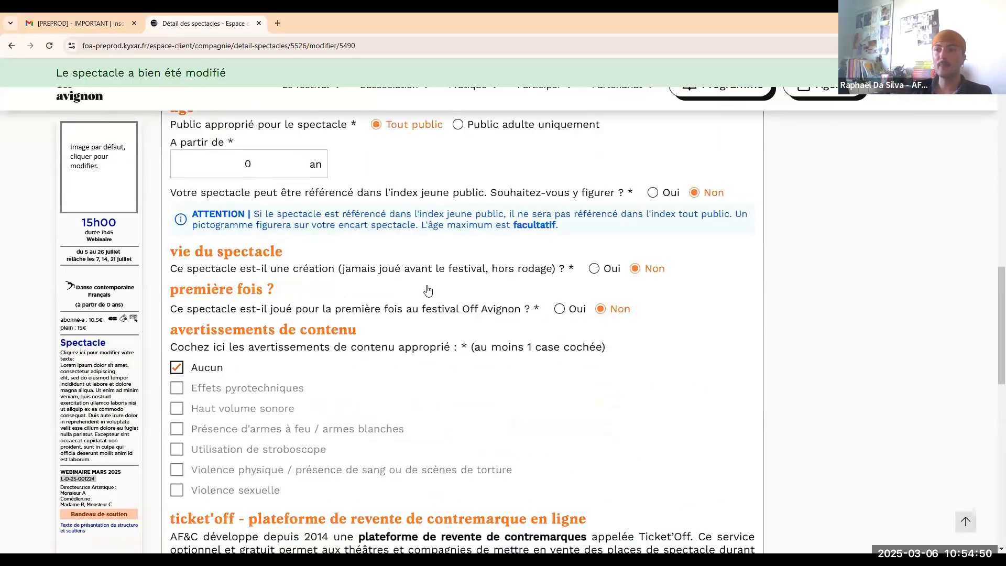
scroll(388, 277, "down", 8)
Accept Carte bancaire and Espèces as public payment methods under Tarifs et moyens de paiement.
left_click(347, 259)
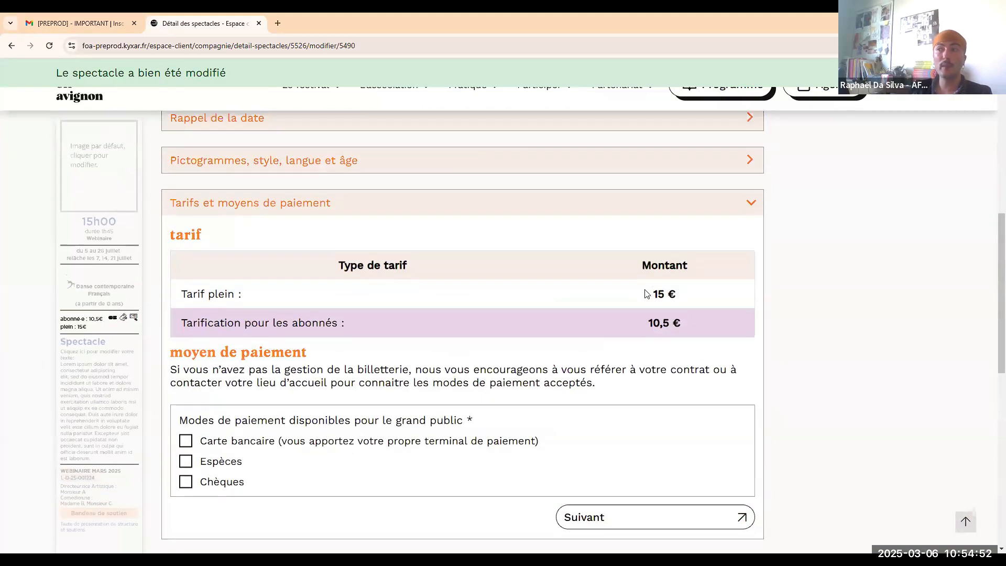
scroll(285, 292, "down", 1)
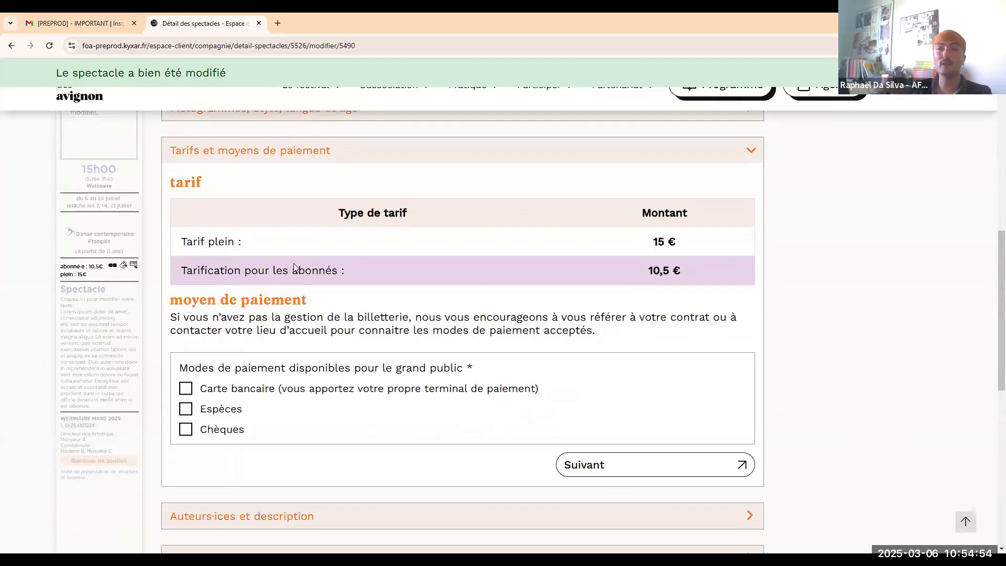
left_click(186, 389)
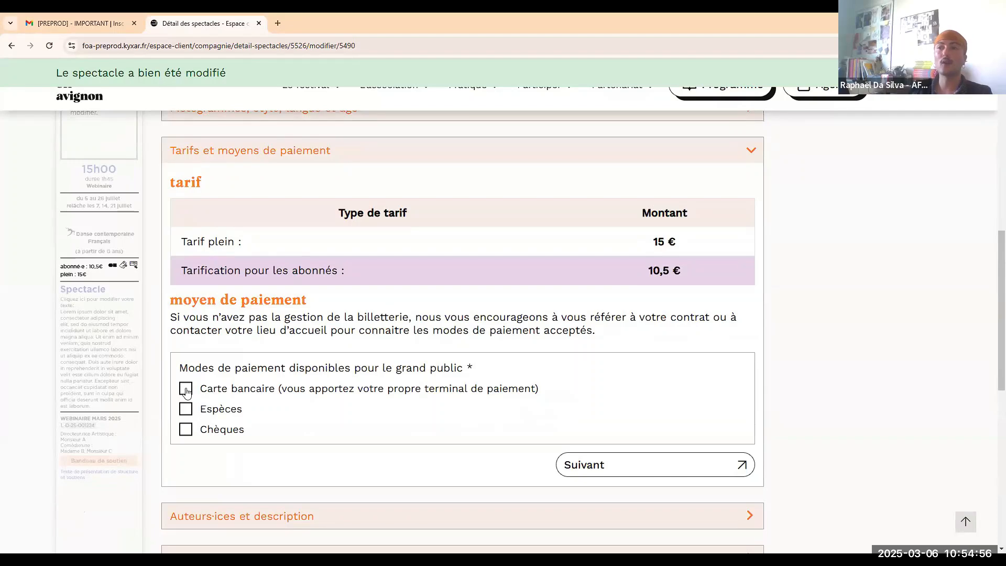
left_click(186, 409)
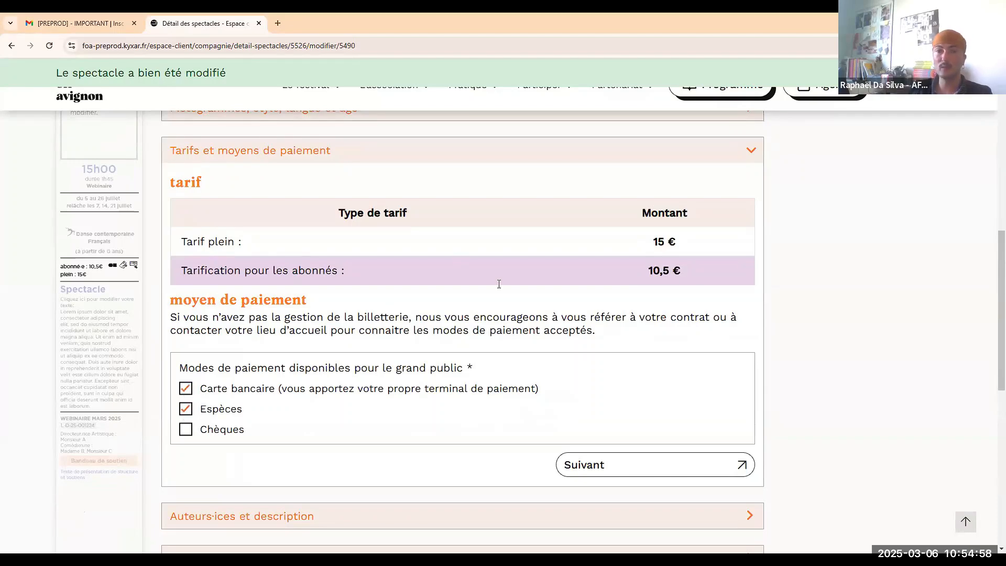
Move to the authors and description section, briefly ticking then unticking Création collective.
left_click(654, 465)
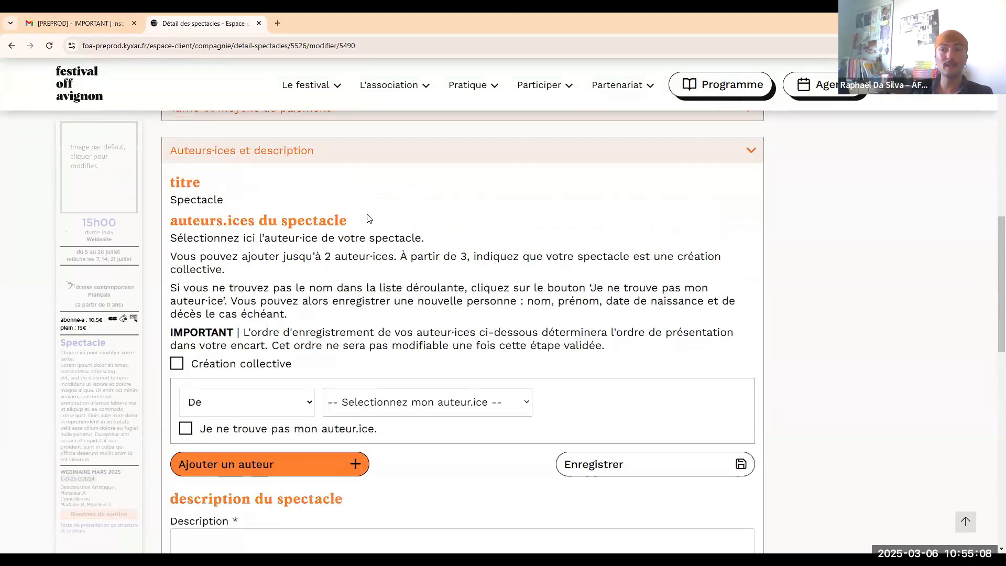
scroll(382, 227, "down", 1)
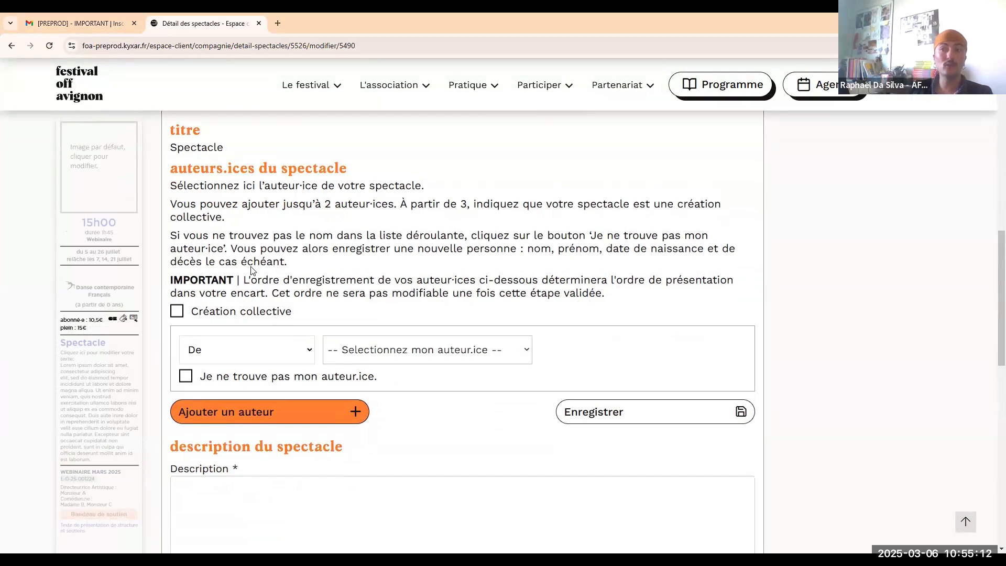
left_click(177, 312)
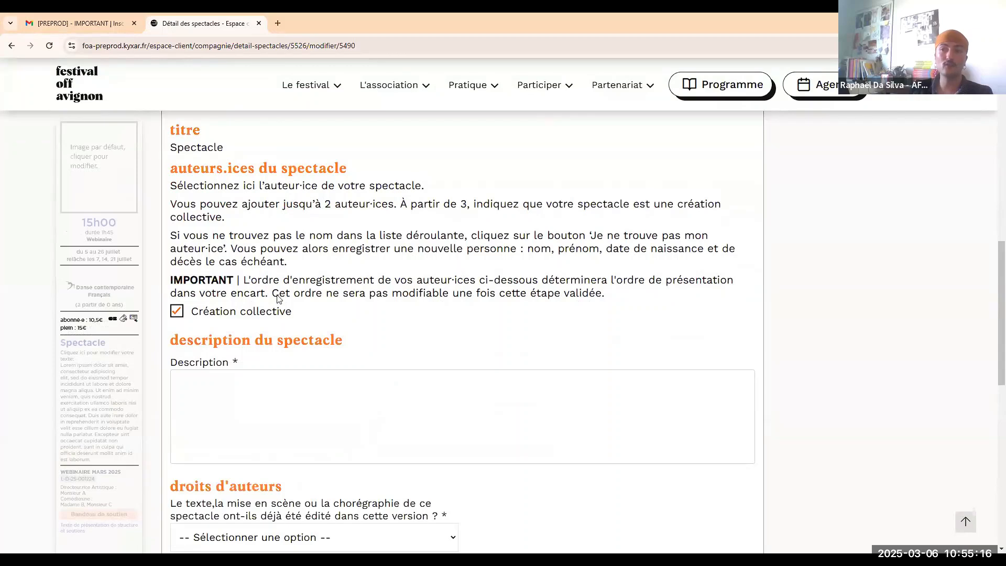
scroll(315, 293, "down", 3)
scroll(317, 292, "up", 2)
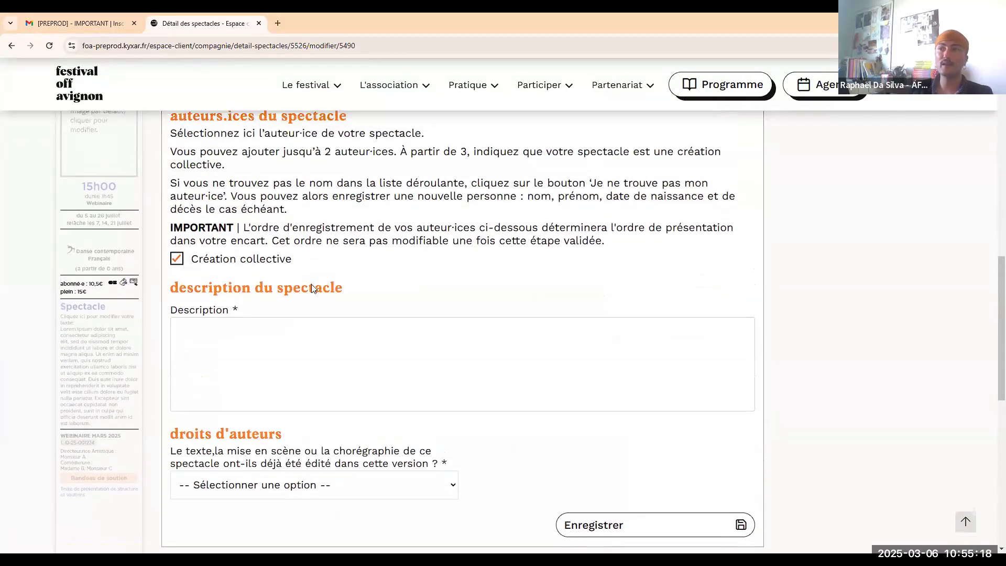
left_click(178, 260)
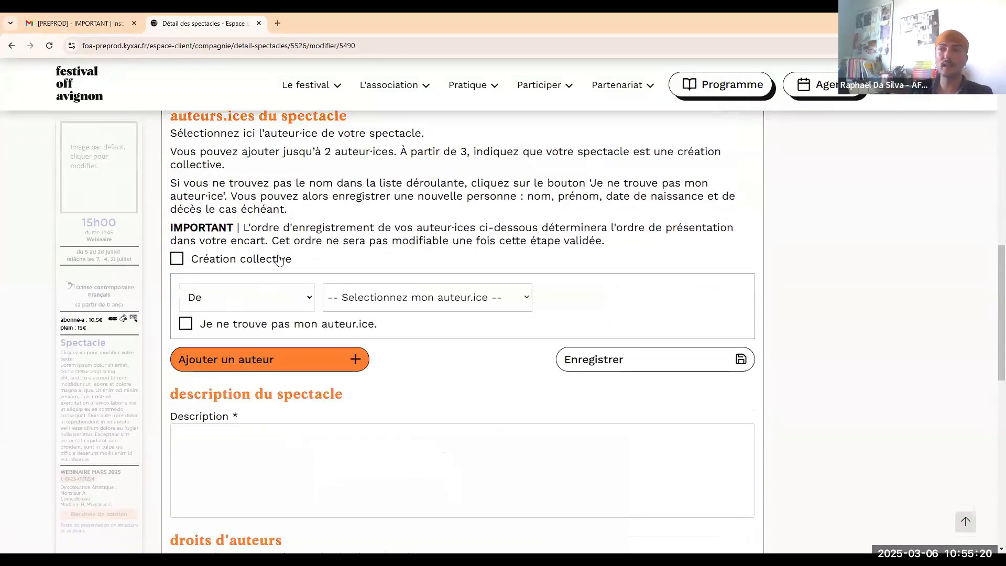
scroll(367, 256, "down", 1)
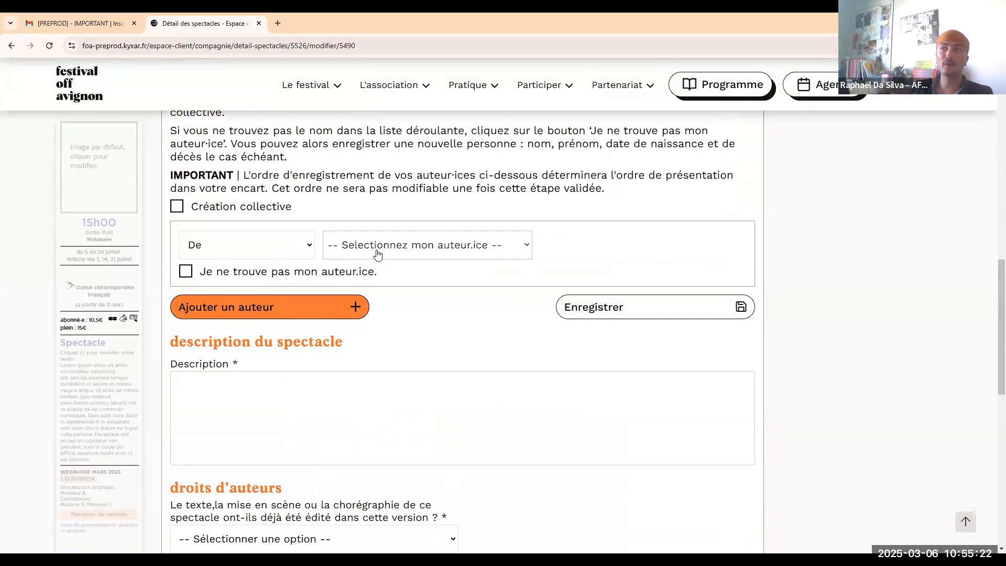
Skip the registered author list and manual author entry, and mark the show as Création collective.
left_click(377, 255)
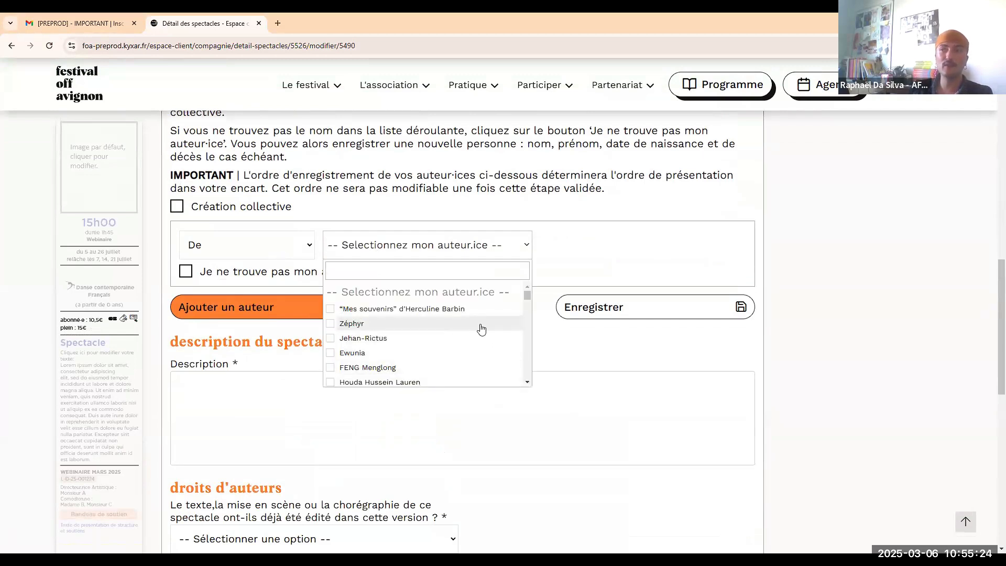
scroll(503, 325, "down", 2)
left_click_drag(527, 299, 527, 305)
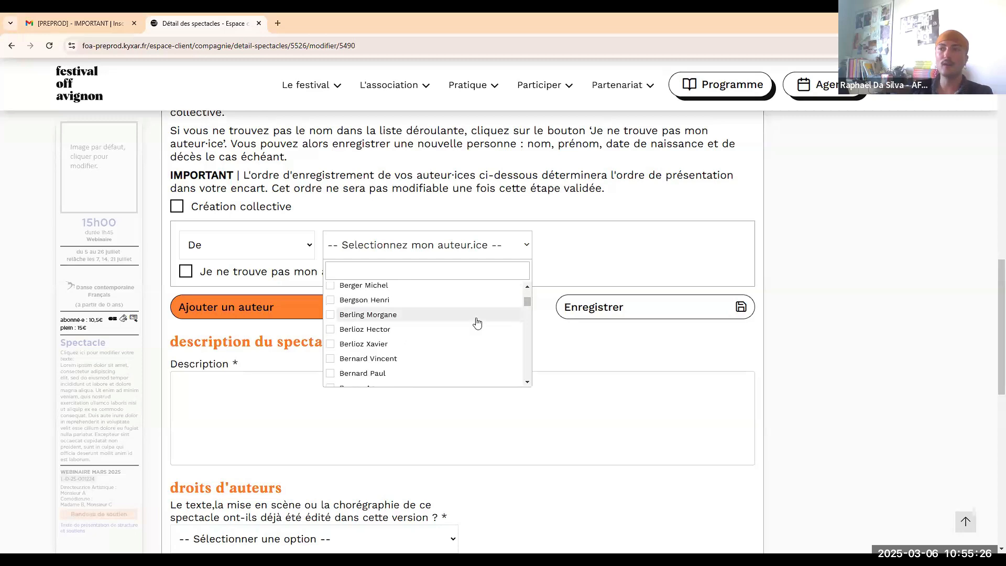
scroll(473, 321, "down", 1)
left_click(569, 266)
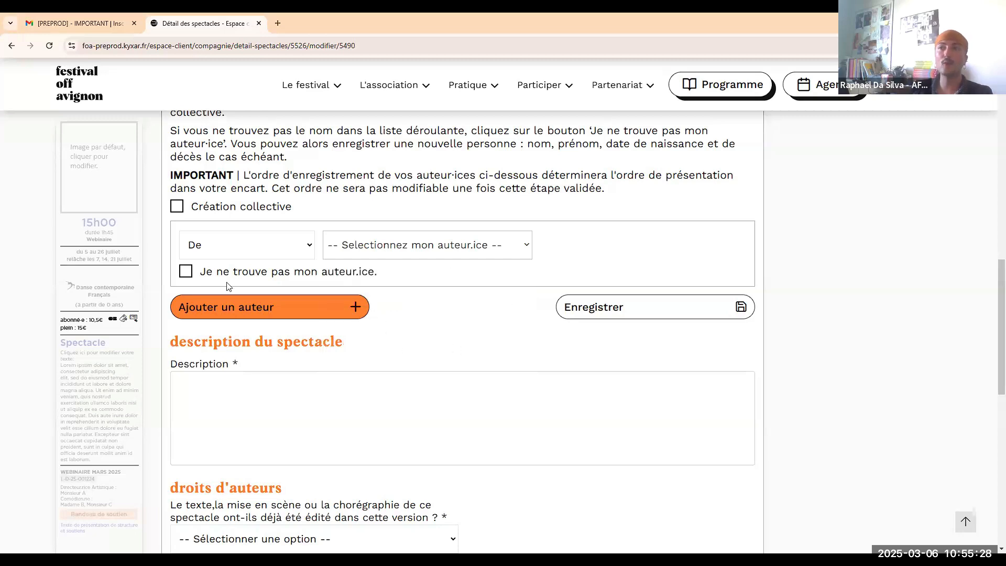
left_click(187, 272)
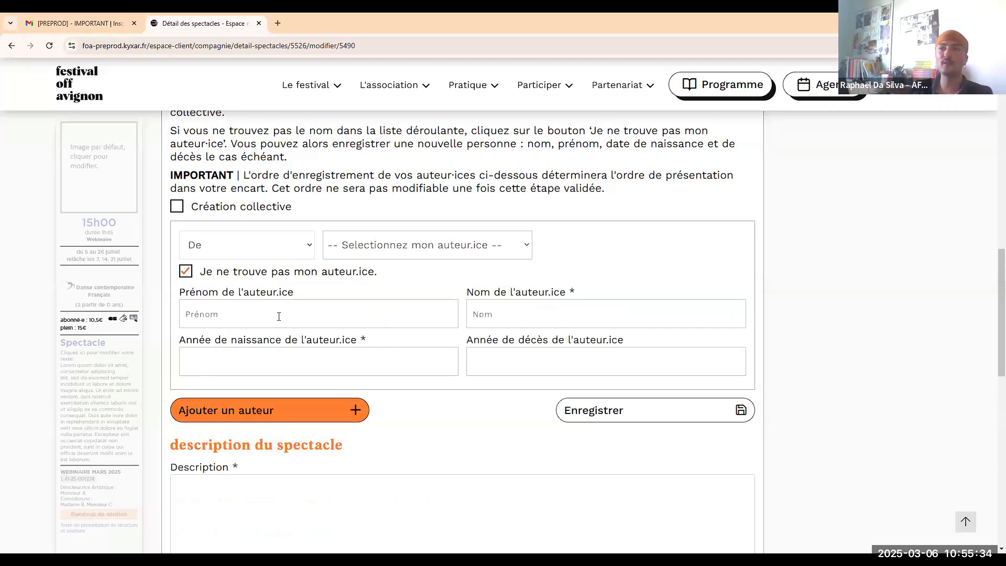
left_click(262, 272)
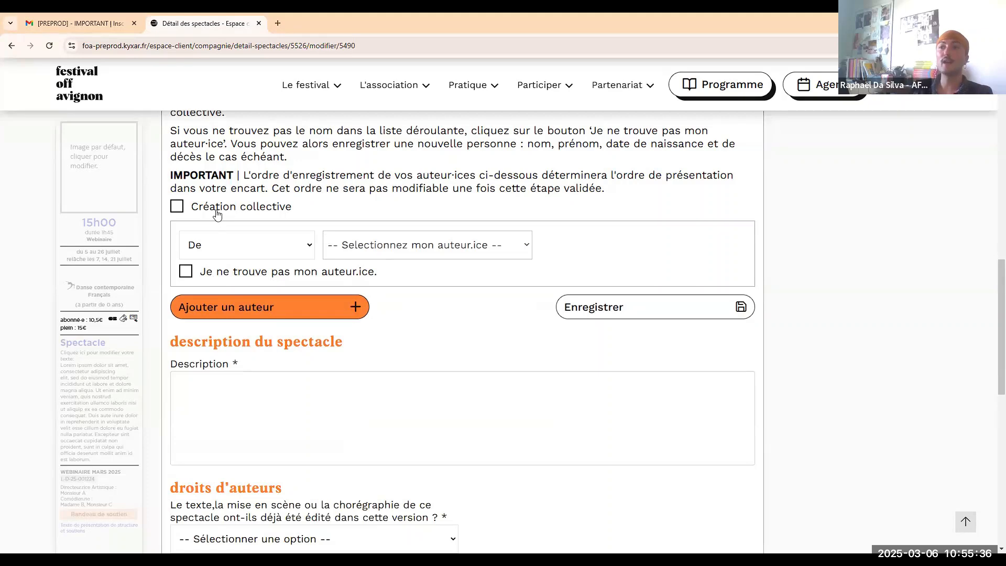
left_click(218, 211)
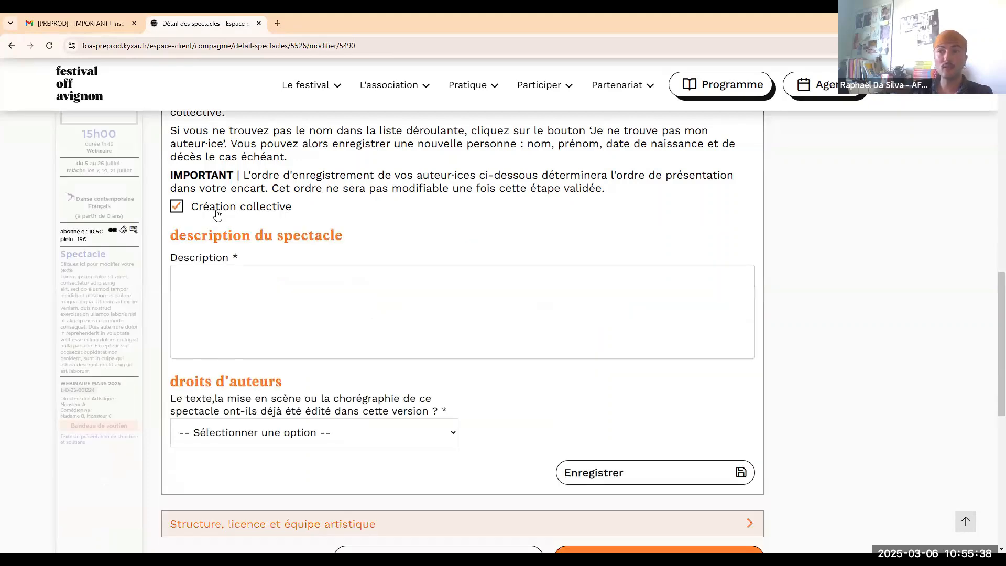
scroll(231, 231, "down", 1)
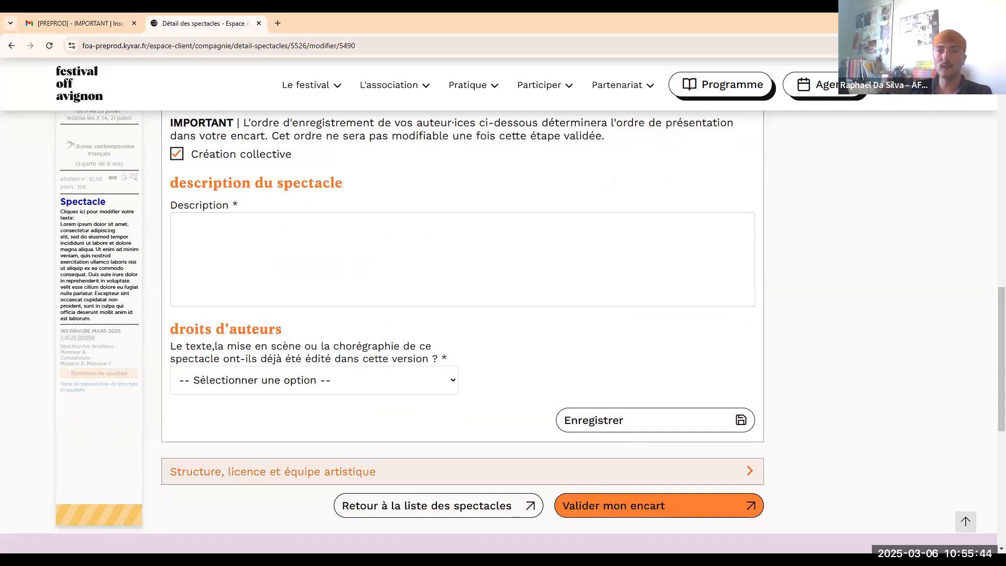
Paste the Lorem ipsum description, answer 'Je ne sais pas' on prior publication, and save.
left_click(258, 258)
type("\"Lorem ipsum dolor sit amet, consectetur adipiscing elit, sed do eiusmod tempor incididunt ut labore et dolore magna aliqua. Ut enim ad minim veniam, quis nostrud exercitation ullamco laboris nisi ut aliquip ex ea commodo consequat. Duis aute irure dolor in reprehenderit in voluptate velit esse cillum dolore eu fugiat nulla pariatur. Excepteur sint occaecat cupidatat non proident, sunt in culpa qui officia deserunt mollit anim id est laborum.\"")
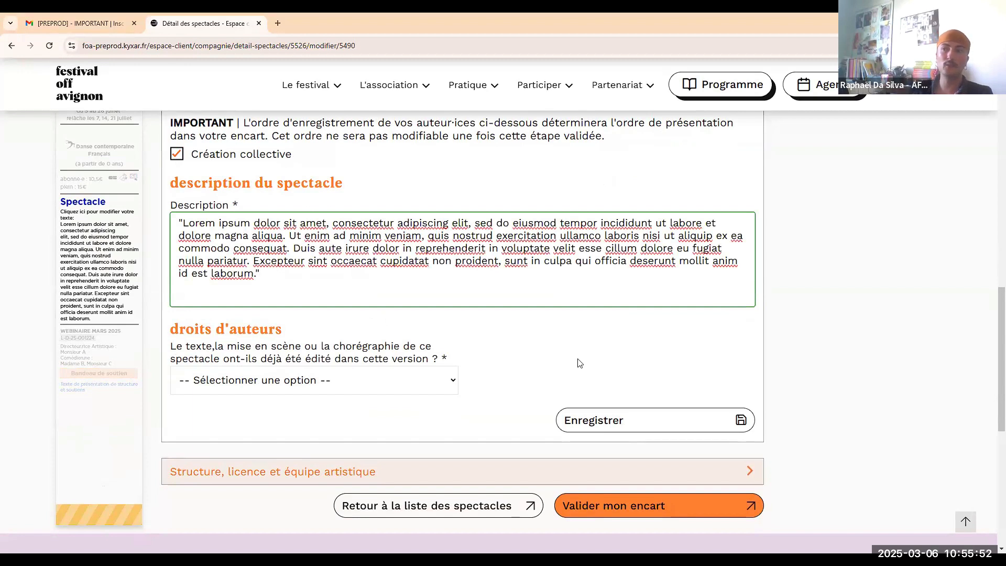
left_click(398, 387)
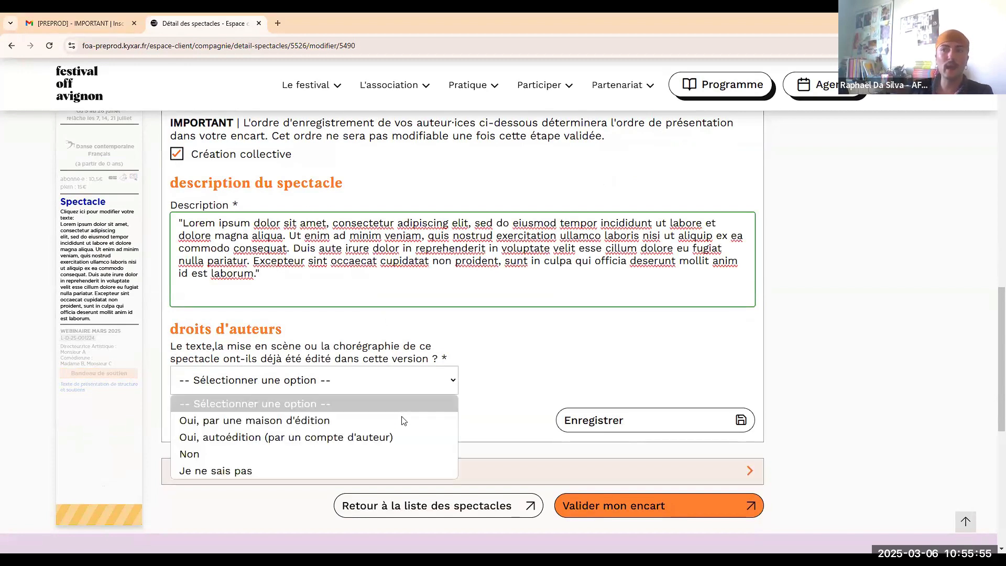
left_click(428, 470)
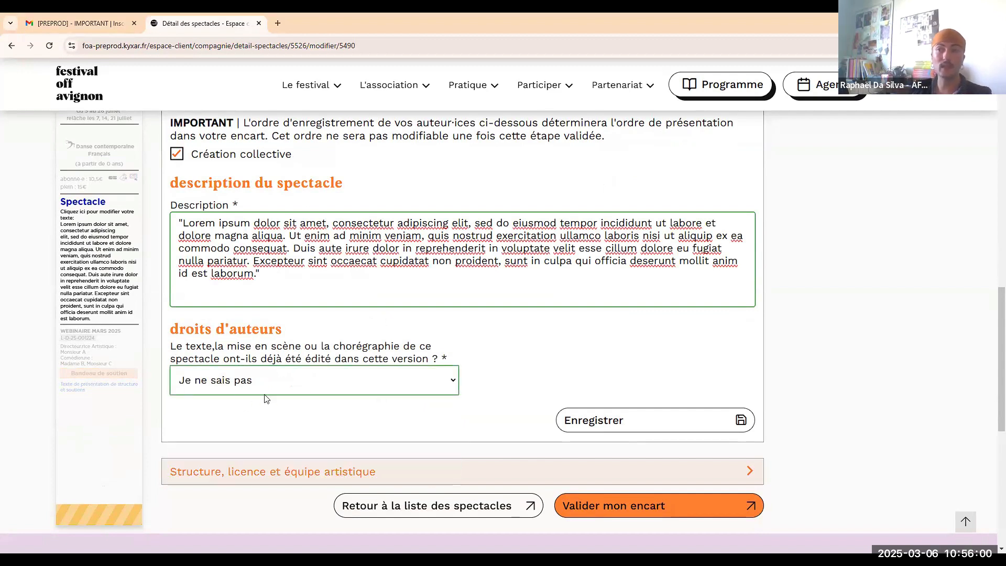
left_click(624, 423)
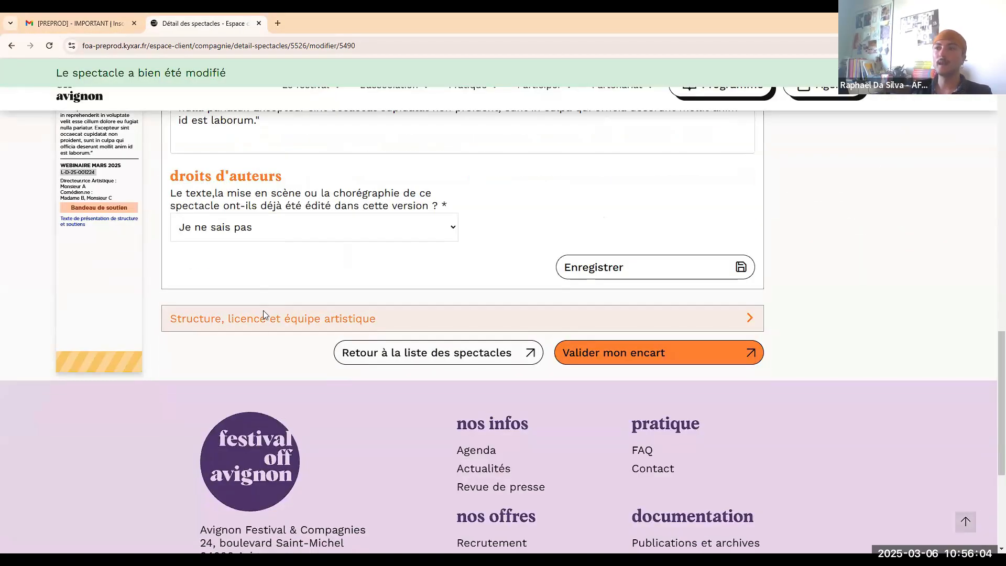
left_click(263, 313)
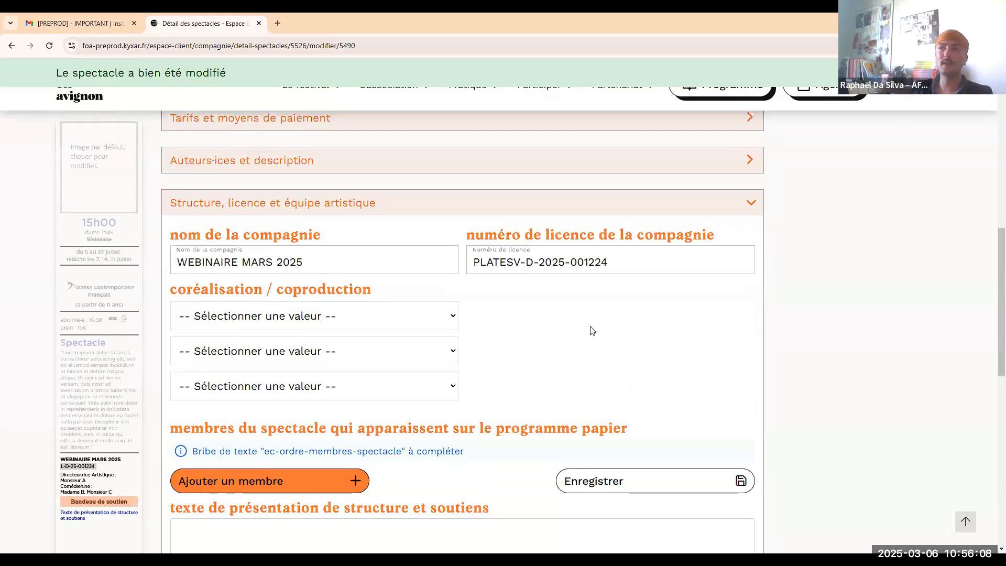
Leave the coréalisation / coproduction field at '-- Sélectionner une valeur --' after briefly choosing Coréalisation.
scroll(591, 330, "down", 1)
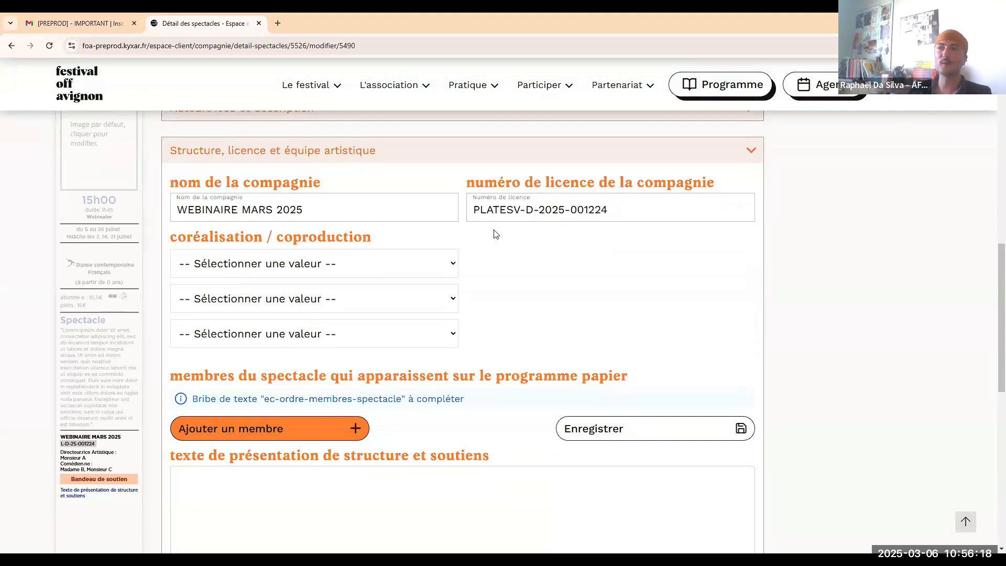
scroll(508, 234, "down", 1)
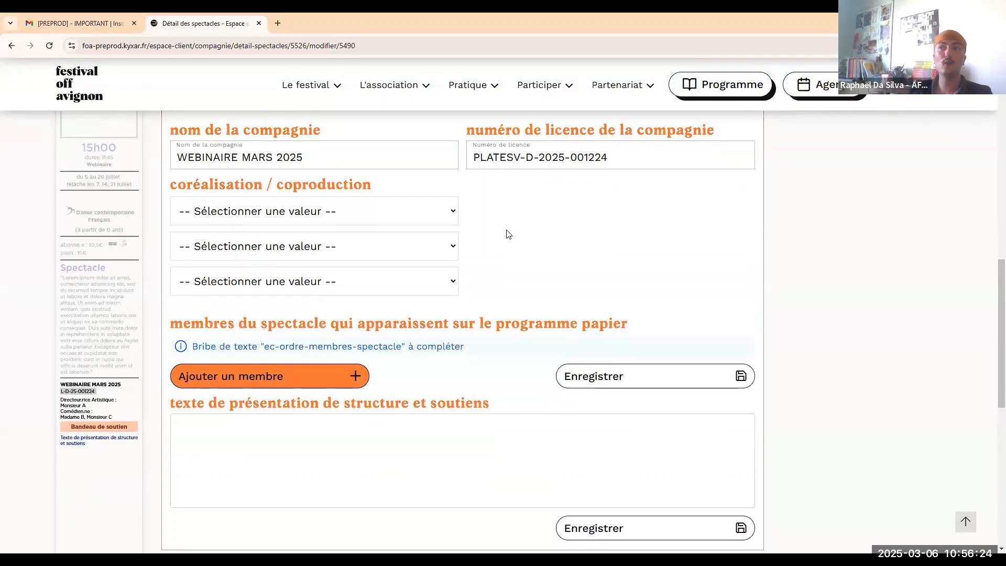
left_click(422, 211)
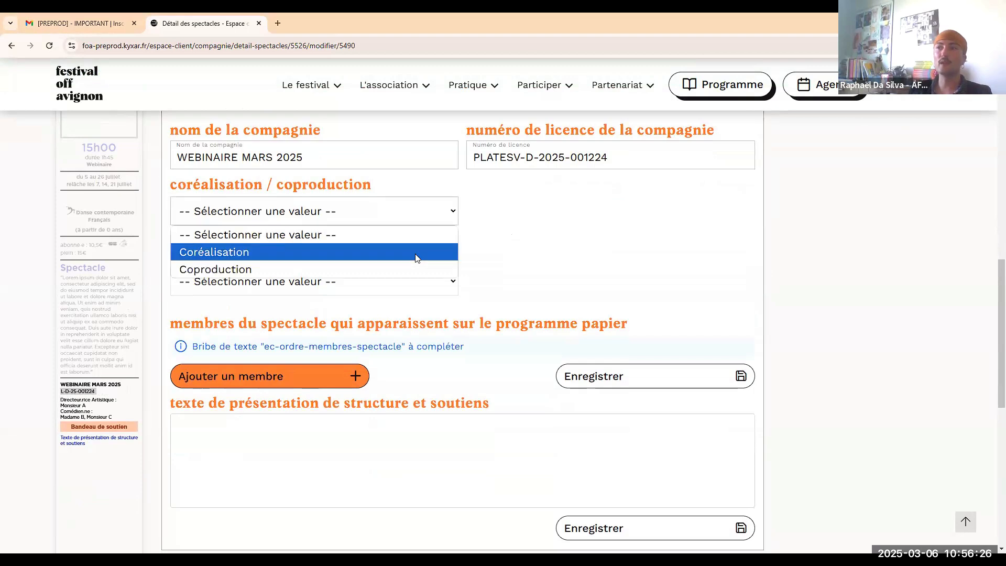
left_click(417, 251)
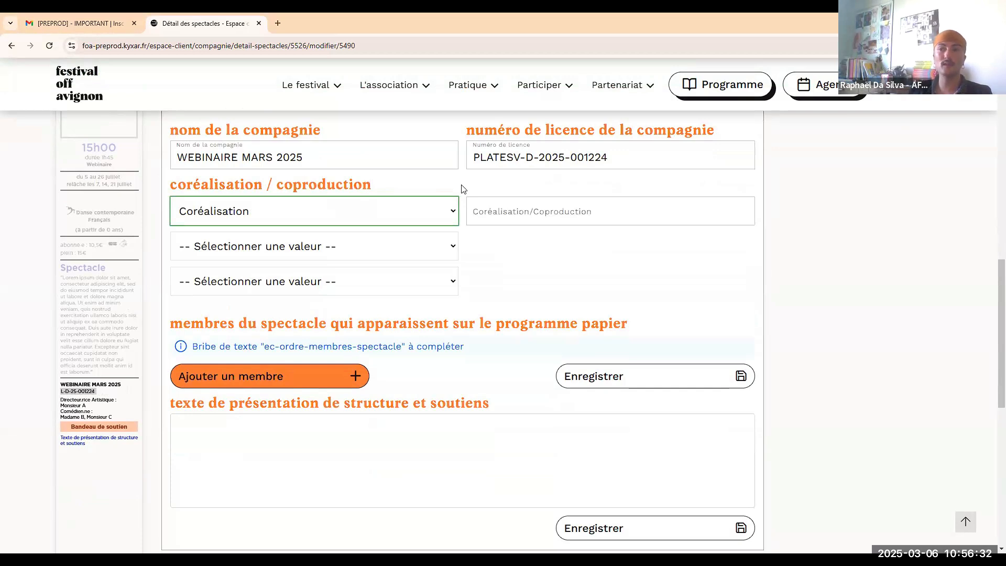
left_click(418, 209)
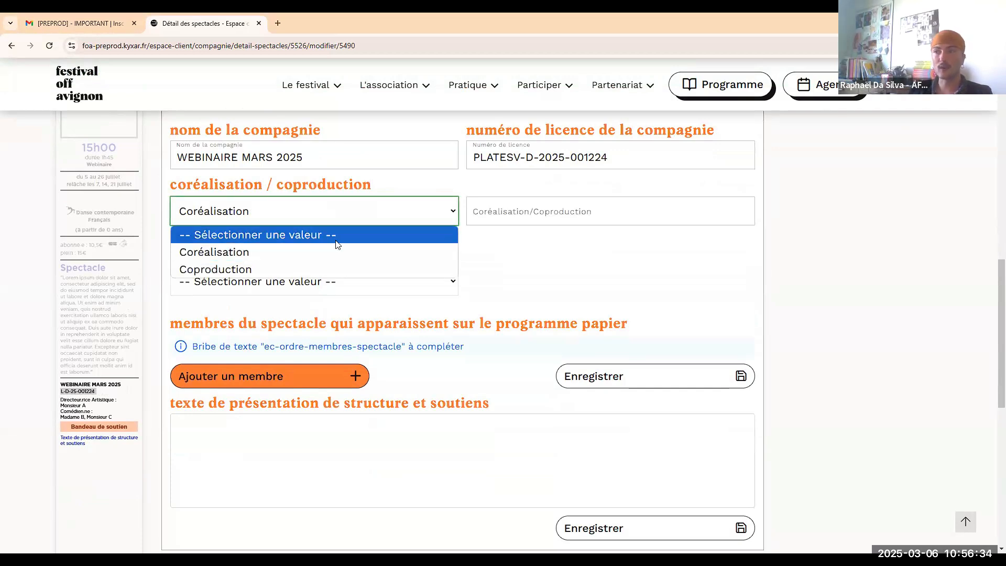
left_click(337, 240)
scroll(566, 251, "down", 1)
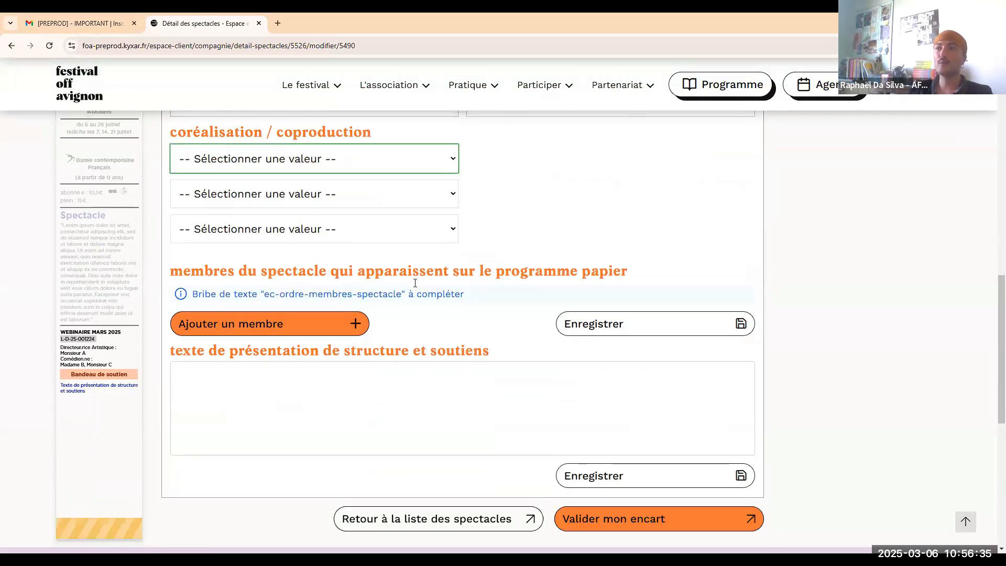
Add a team member 'Membre 1' (last name '1') with the Acrobate function and save.
left_click(344, 330)
left_click(382, 368)
type("Membre 1")
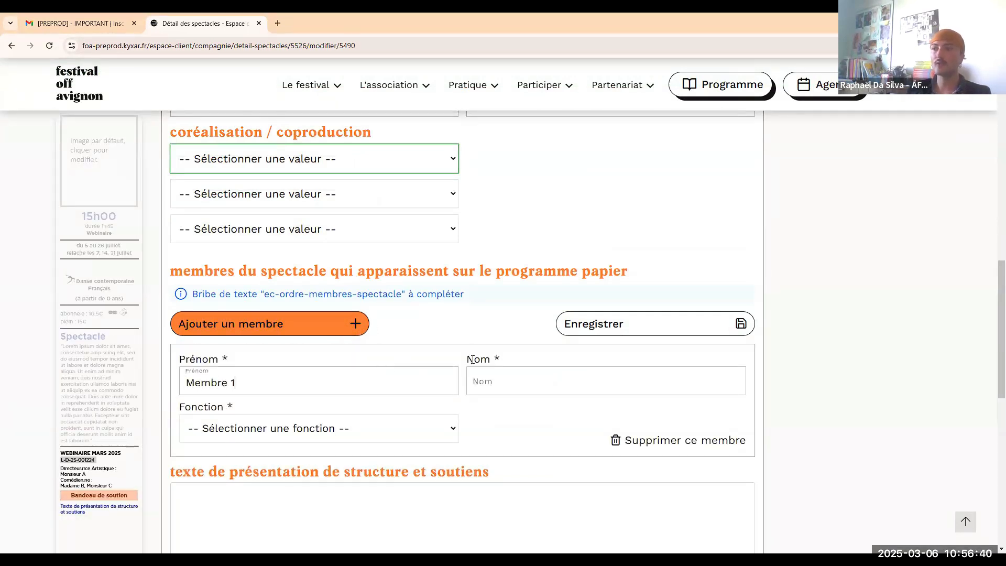
left_click(511, 381)
type("1")
left_click(390, 439)
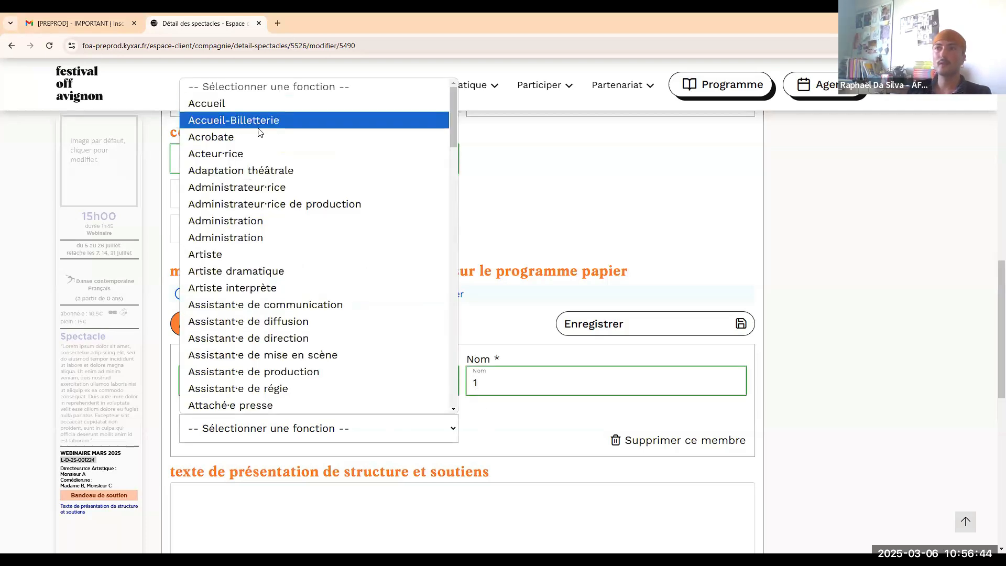
left_click(250, 137)
scroll(600, 261, "down", 1)
scroll(600, 260, "down", 1)
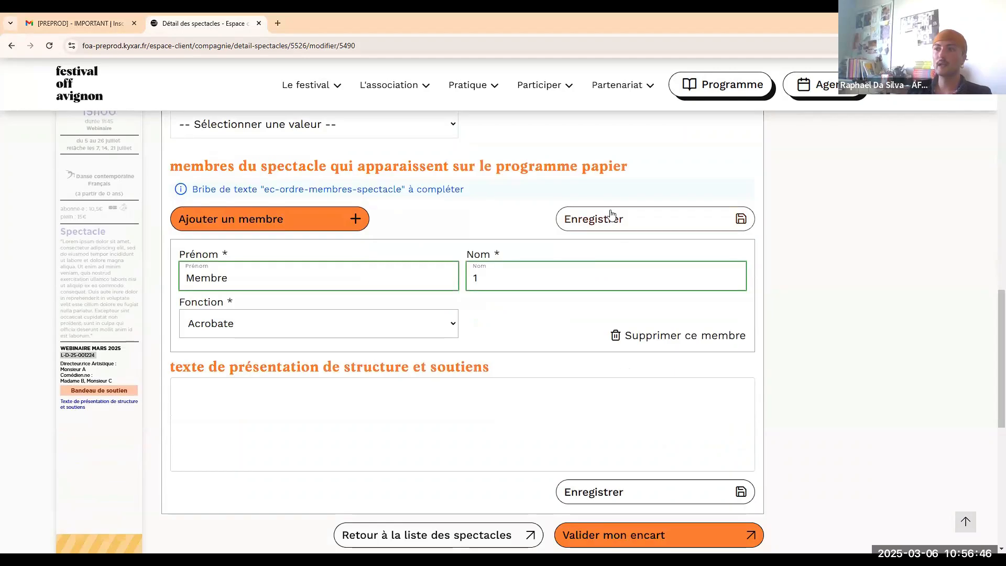
left_click(610, 221)
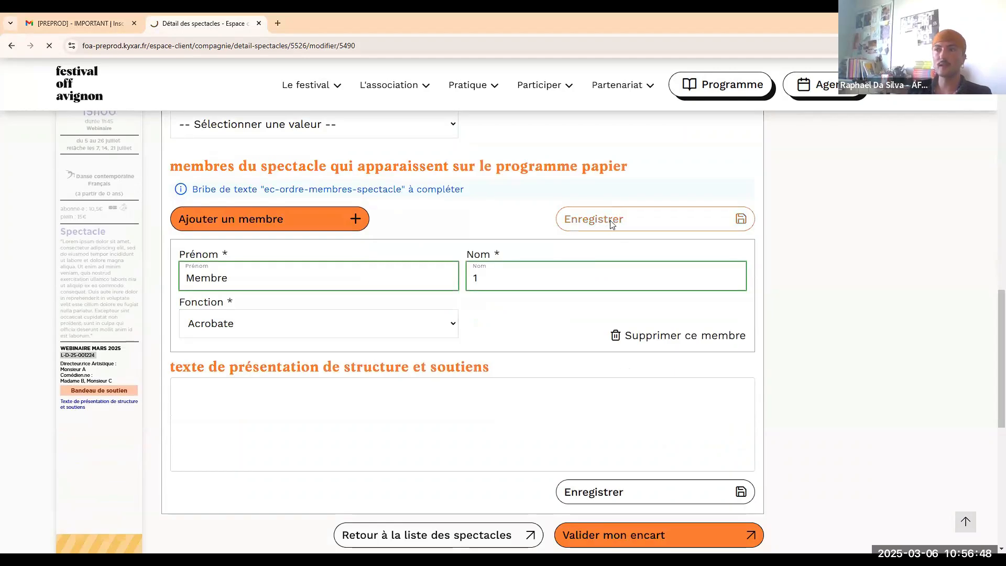
Paste the Lorem ipsum structure presentation text and save it.
scroll(305, 279, "down", 8)
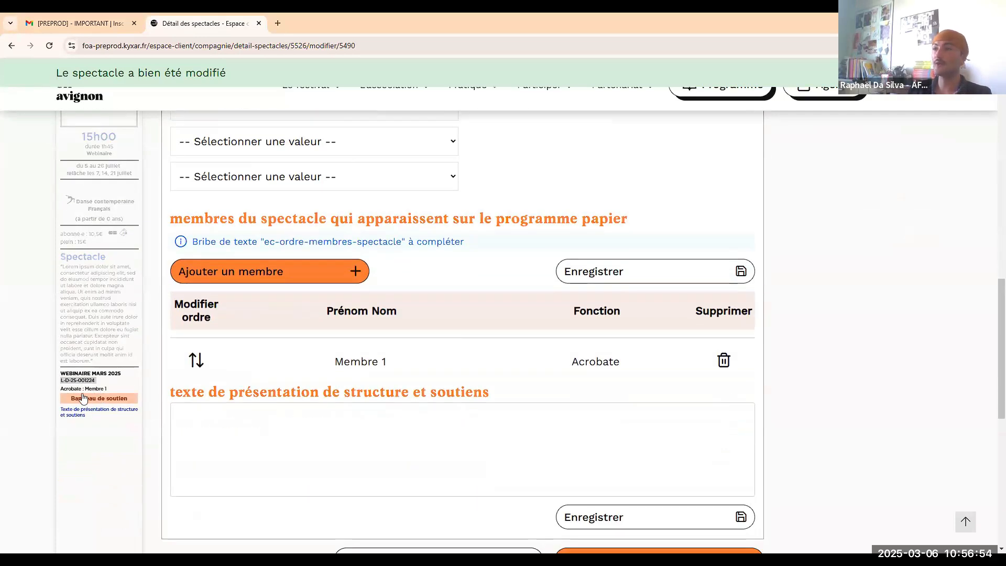
scroll(444, 376, "down", 1)
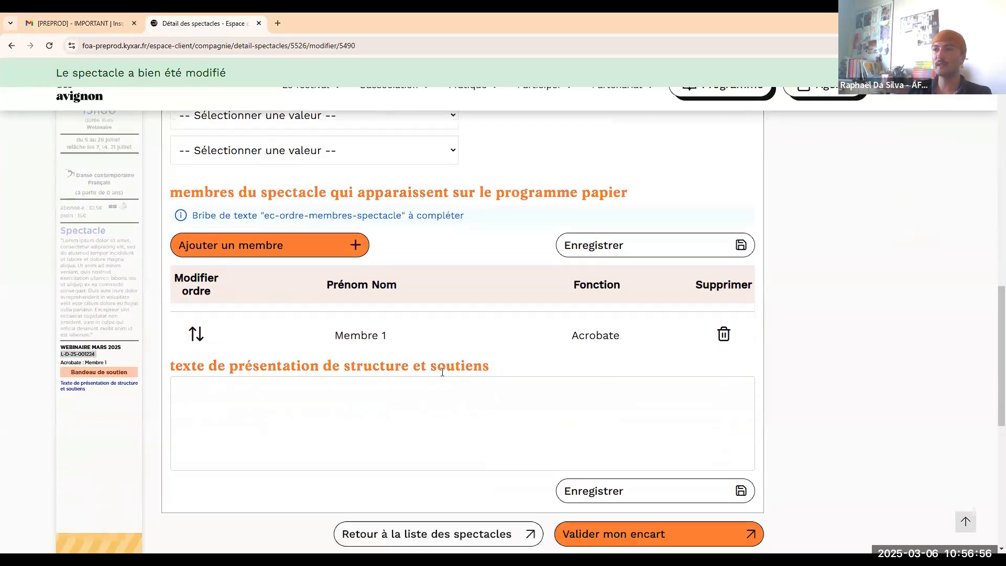
scroll(267, 283, "down", 1)
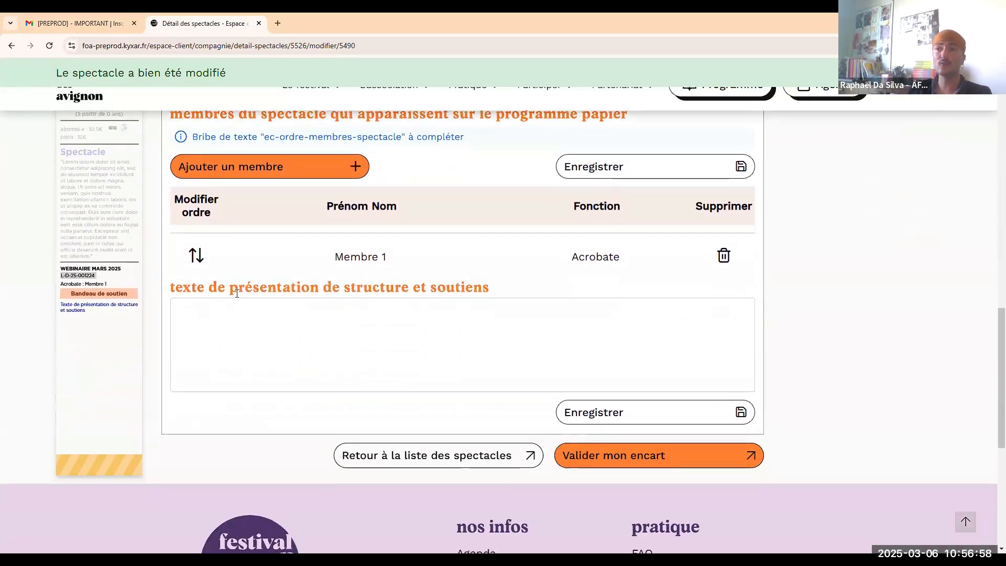
left_click(493, 367)
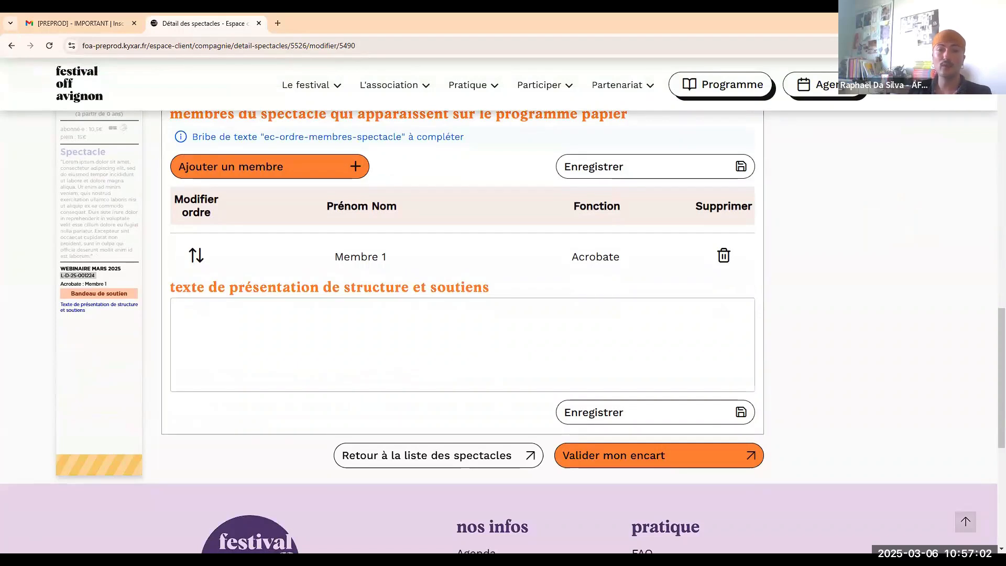
type("\"Lorem ipsum dolor sit amet, consectetur adipiscing elit, sed do eiusmod tempor incididunt ut labore et dolore magna aliqua. Ut enim ad minim veniam, quis nostrud exercitation ullamco laboris nisi ut aliquip ex ea commodo consequat. Duis aute irure dolor in reprehenderit in voluptate velit esse cillum dolore eu fugiat nulla pariatur. Excepteur sint occaecat cupidatat non proident, sunt in culpa qui officia deserunt mollit anim id est laborum.\"")
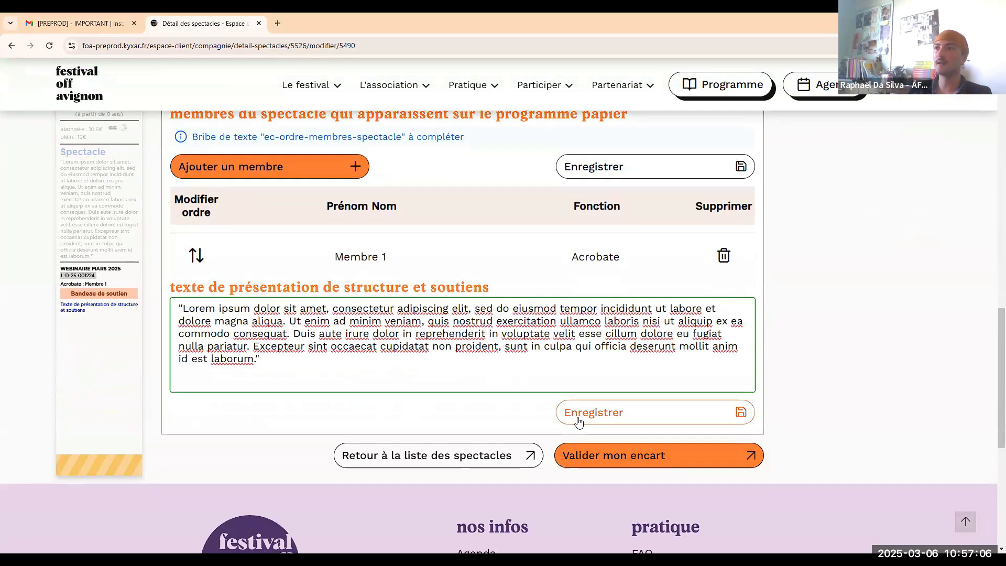
left_click(578, 419)
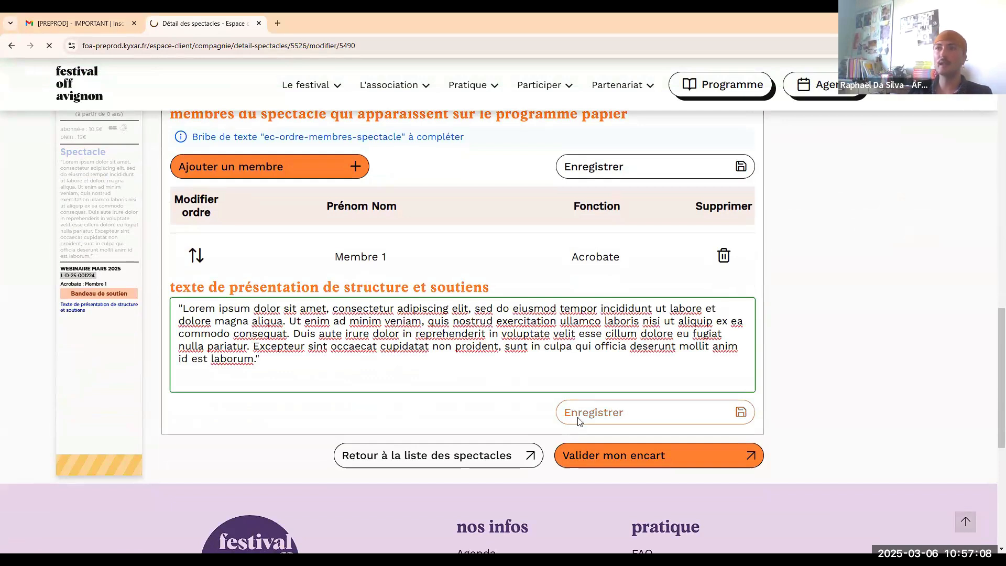
Reattach and crop the dragonfly visual, then submit 'Valider mon encart', which returns visual-not-found errors.
scroll(525, 318, "up", 11)
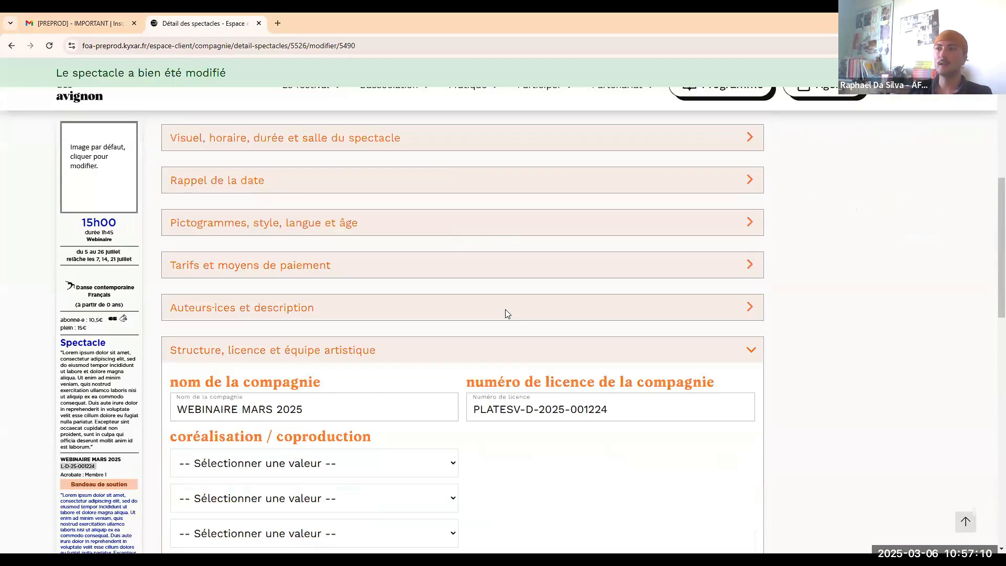
scroll(457, 310, "down", 5)
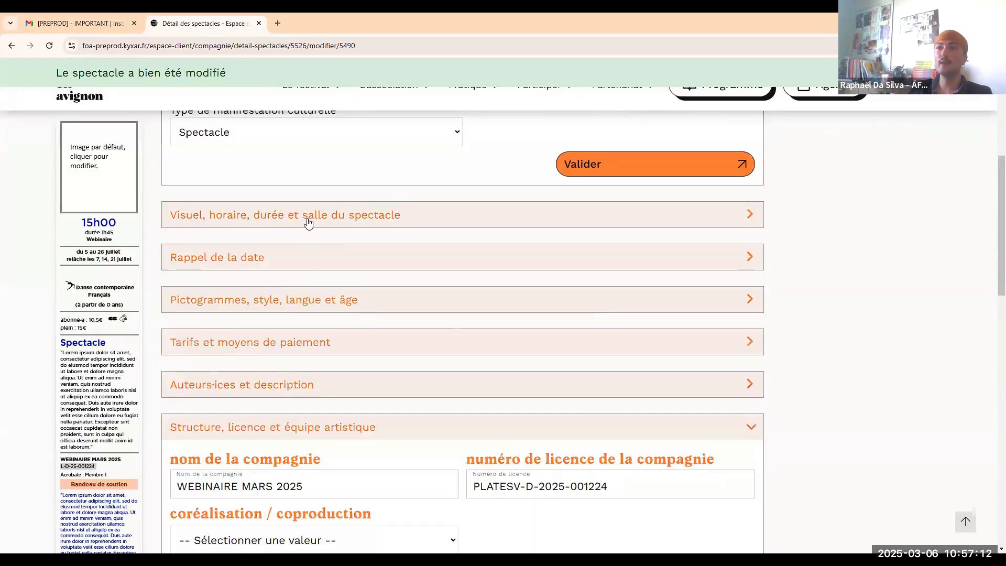
left_click(314, 218)
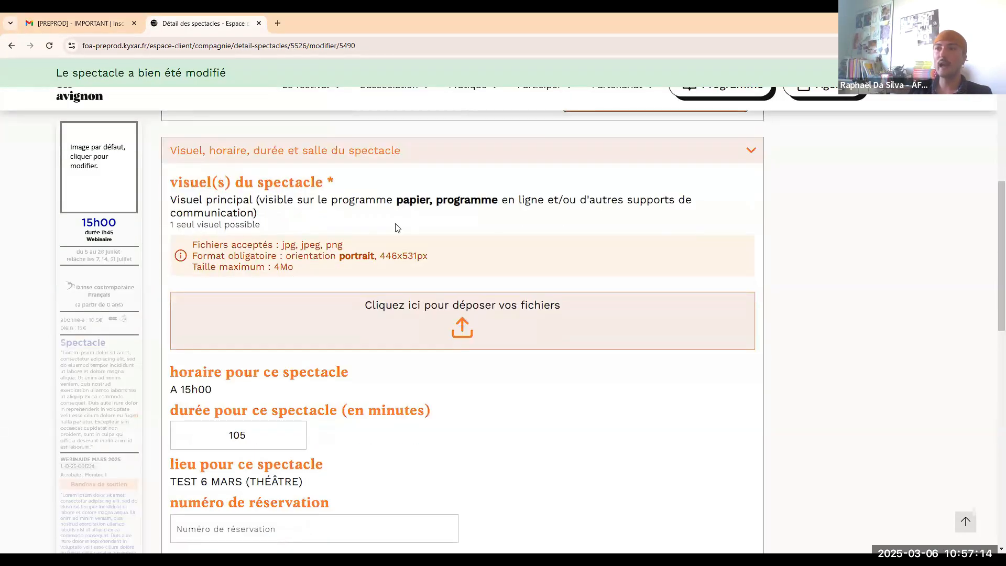
double_click(126, 121)
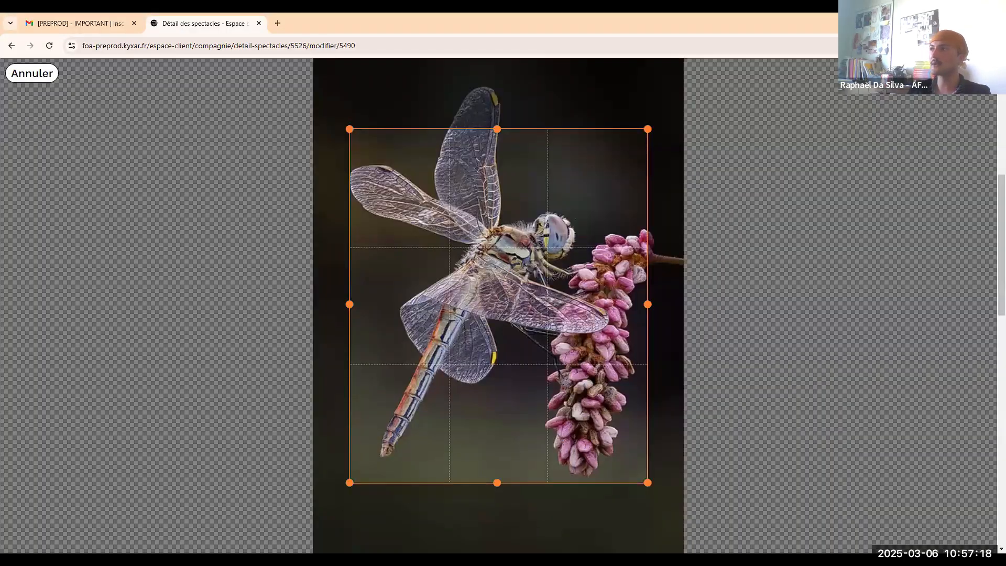
left_click(965, 73)
scroll(702, 334, "down", 1)
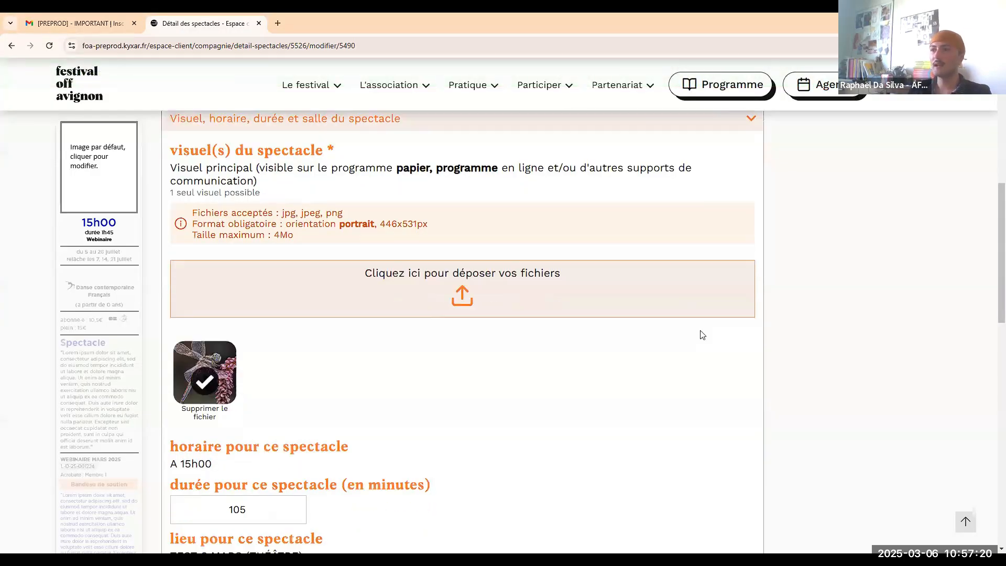
scroll(697, 325, "down", 12)
scroll(654, 336, "up", 3)
left_click(652, 334)
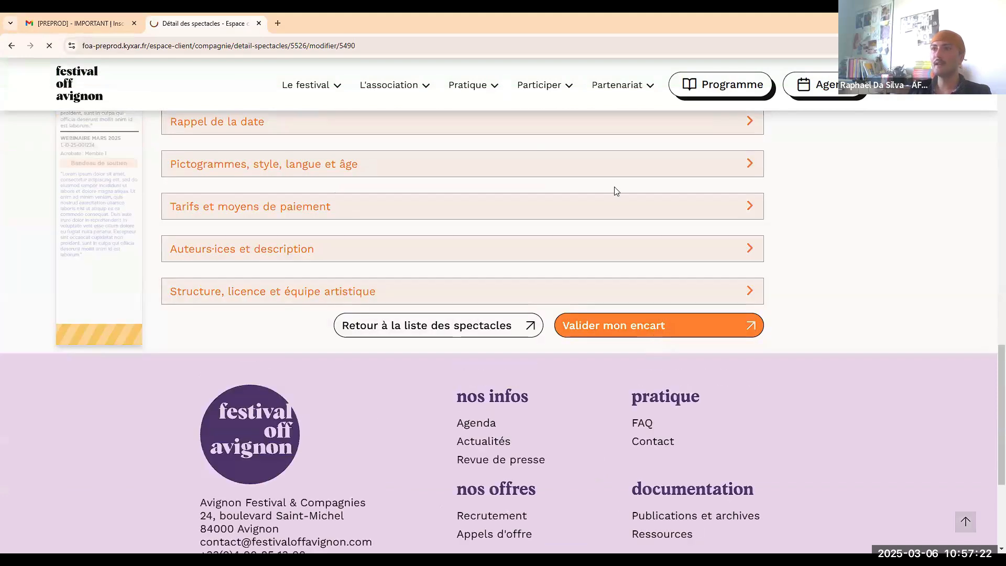
scroll(714, 281, "down", 5)
left_click(653, 246)
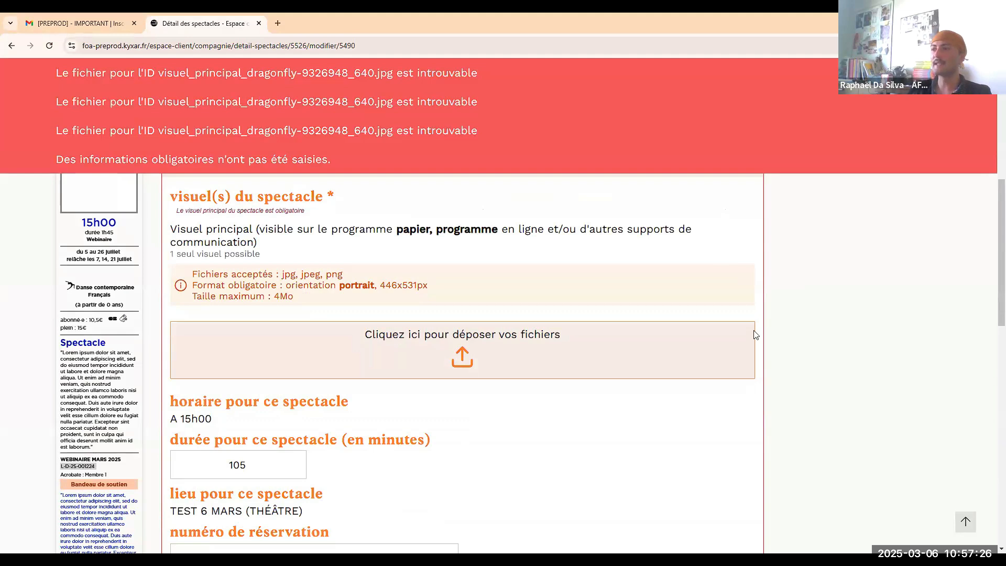
scroll(574, 298, "up", 7)
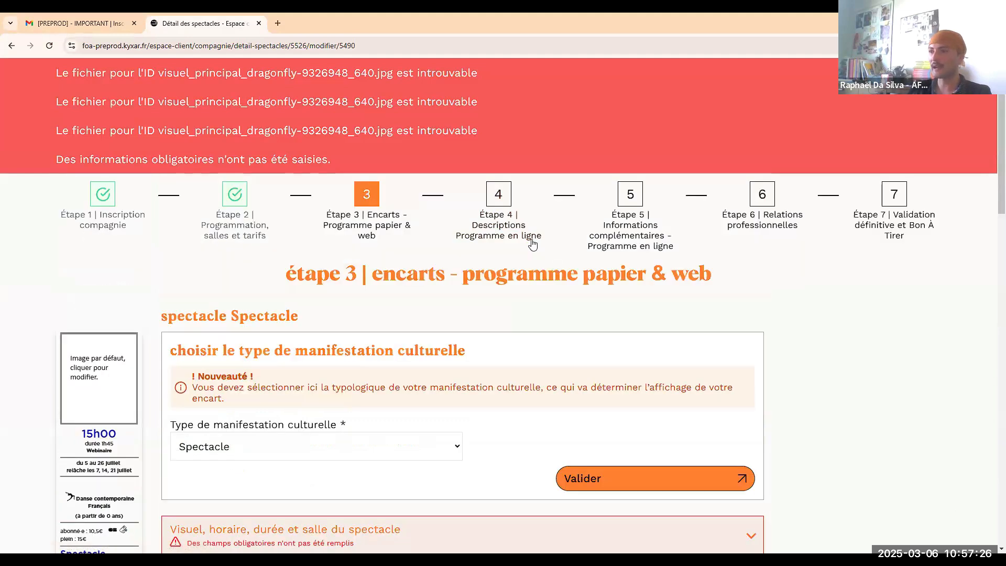
On étape 4, paste the Lorem ipsum paragraph into the French company description.
left_click(493, 220)
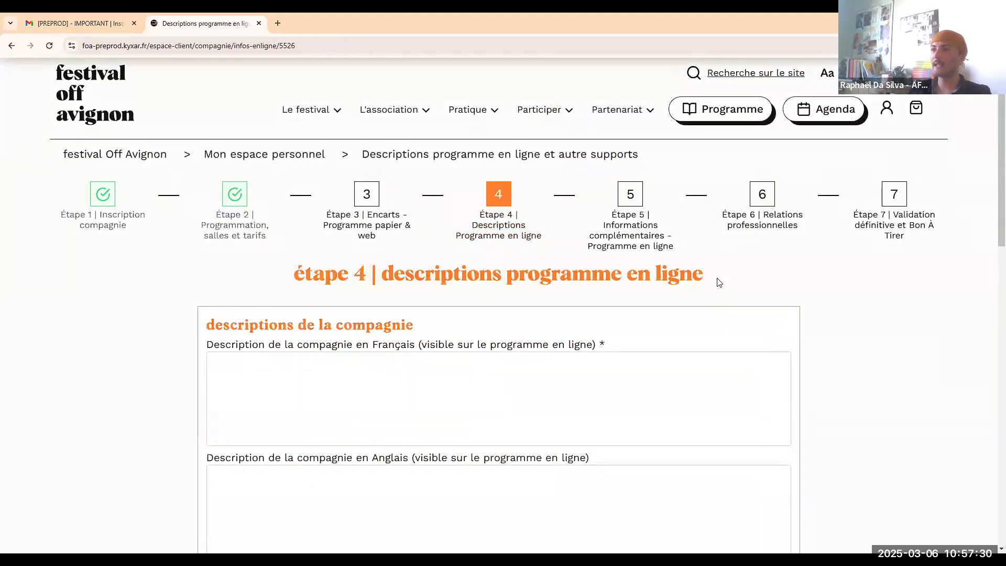
scroll(595, 253, "down", 2)
scroll(601, 242, "down", 1)
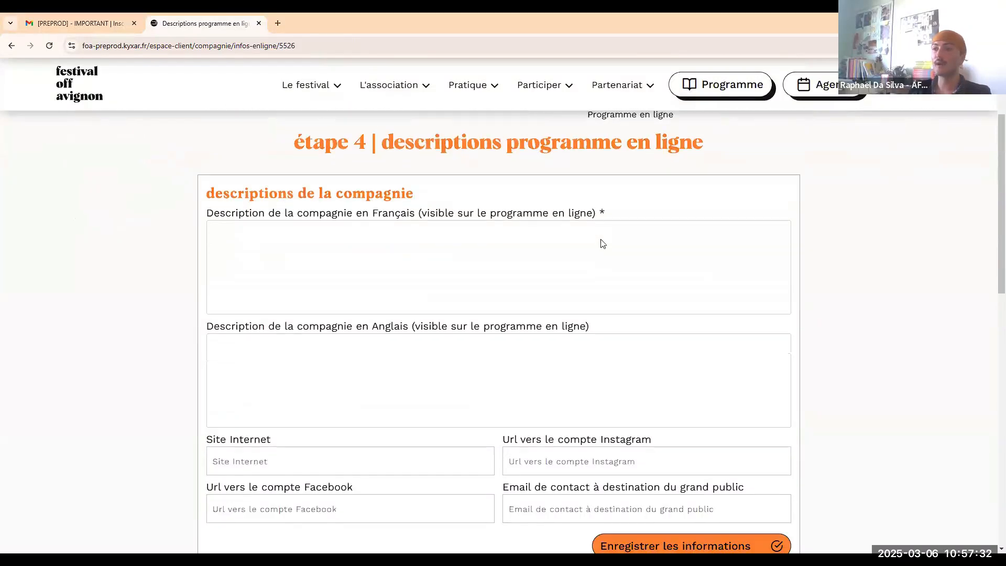
left_click(514, 228)
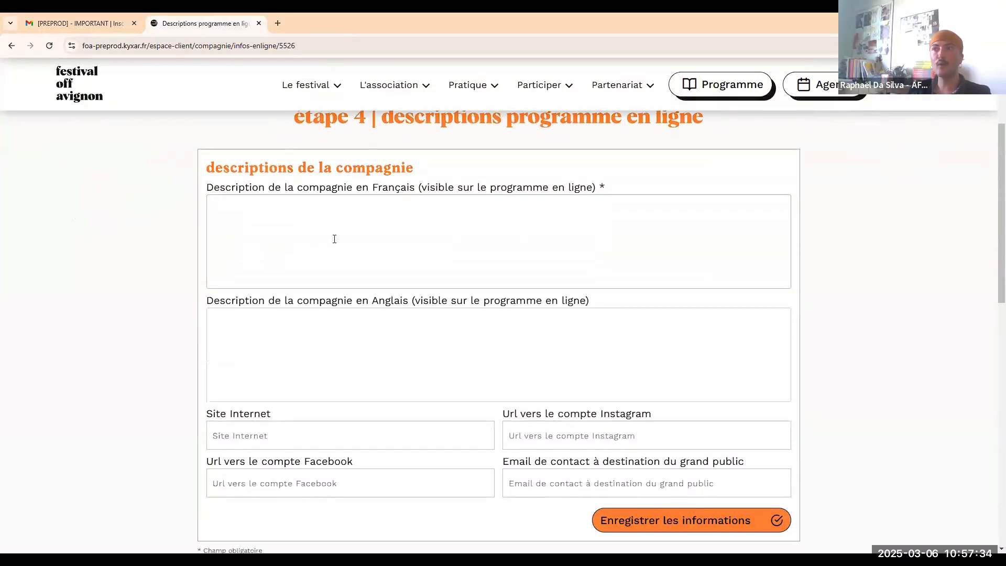
type("\"Lorem ipsum dolor sit amet, consectetur adipiscing elit, sed do eiusmod tempor incididunt ut labore et dolore magna aliqua. Ut enim ad minim veniam, quis nostrud exercitation ullamco laboris nisi ut aliquip ex ea commodo consequat. Duis aute irure dolor in reprehenderit in voluptate velit esse cillum dolore eu fugiat nulla pariatur. Excepteur sint occaecat cupidatat non proident, sunt in culpa qui officia deserunt mollit anim id est laborum.\"")
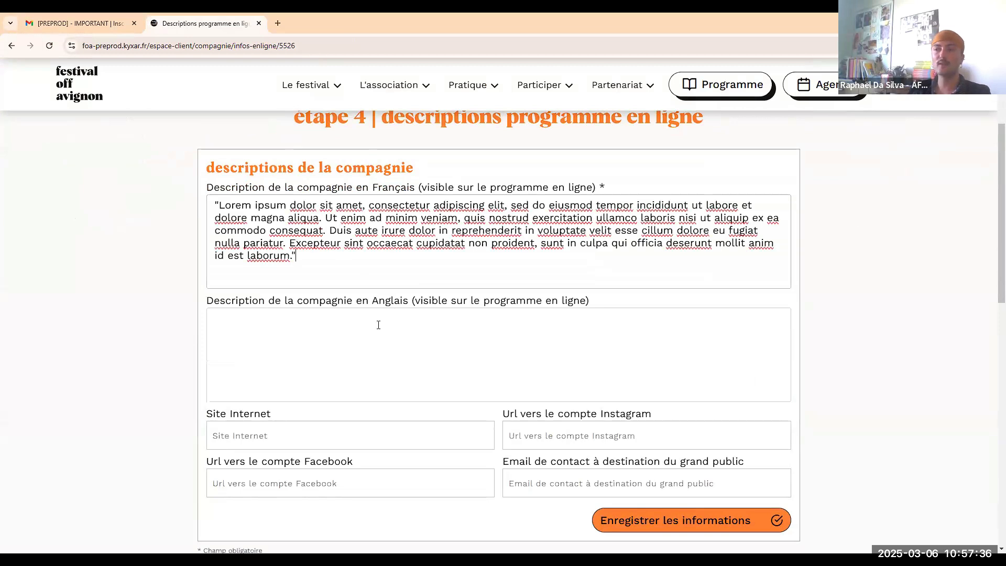
Paste the same paragraph into the English company description and save the information.
scroll(174, 242, "up", 1)
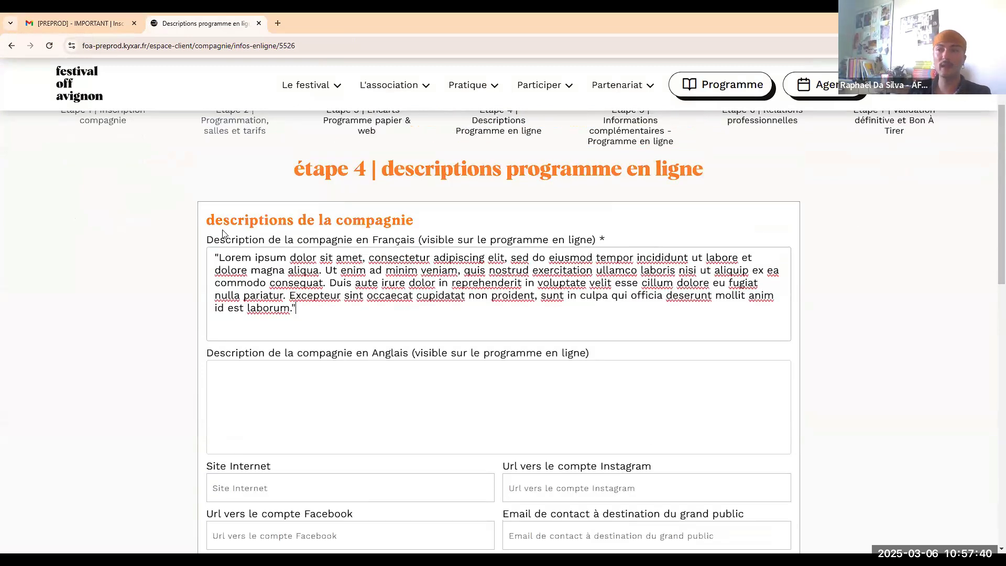
scroll(225, 235, "down", 2)
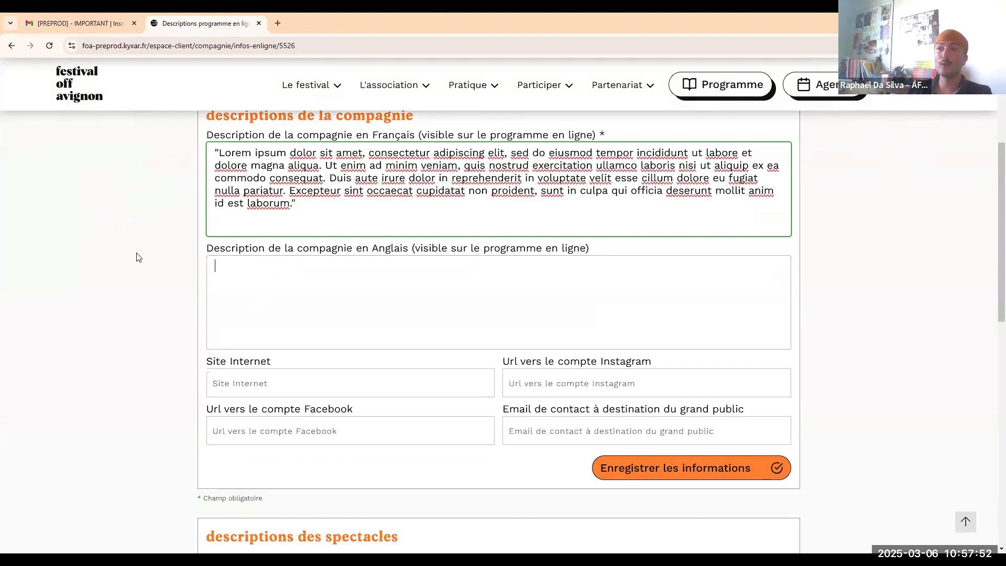
type("\"Lorem ipsum dolor sit amet, consectetur adipiscing elit, sed do eiusmod tempor incididunt ut labore et dolore magna aliqua. Ut enim ad minim veniam, quis nostrud exercitation ullamco laboris nisi ut aliquip ex ea commodo consequat. Duis aute irure dolor in reprehenderit in voluptate velit esse cillum dolore eu fugiat nulla pariatur. Excepteur sint occaecat cupidatat non proident, sunt in culpa qui officia deserunt mollit anim id est laborum.\"")
scroll(167, 291, "down", 5)
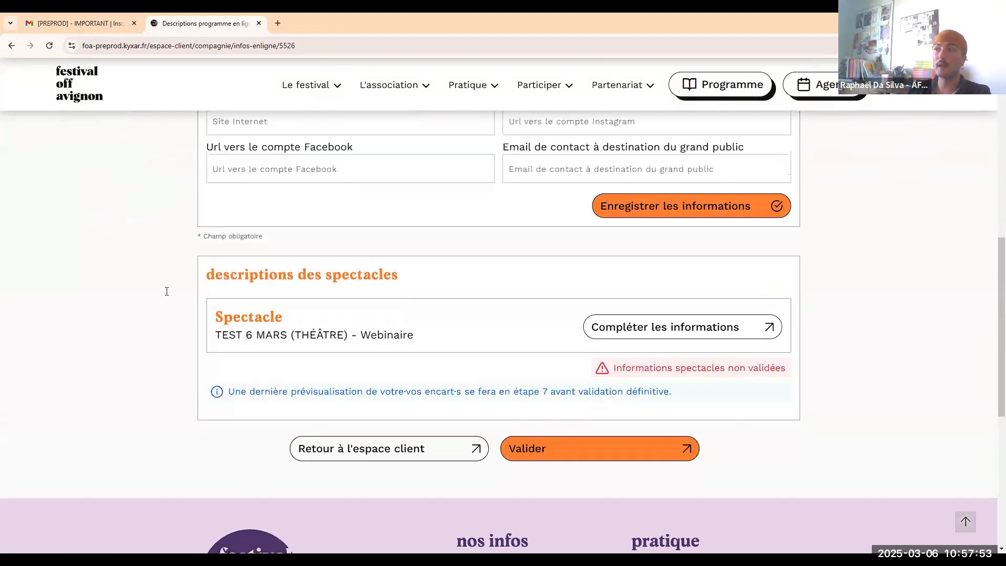
left_click(644, 205)
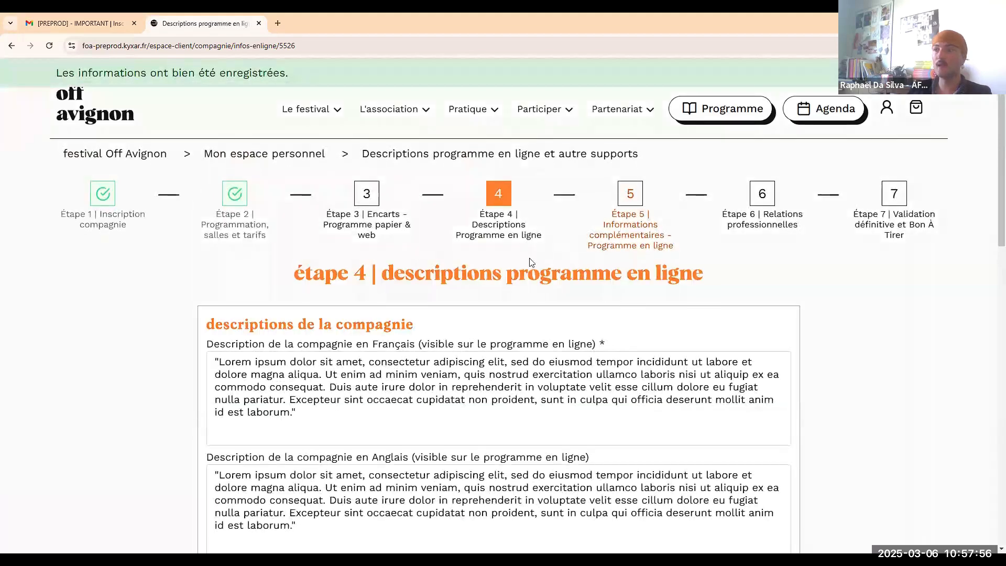
scroll(529, 254, "down", 7)
scroll(545, 279, "down", 1)
scroll(546, 279, "up", 5)
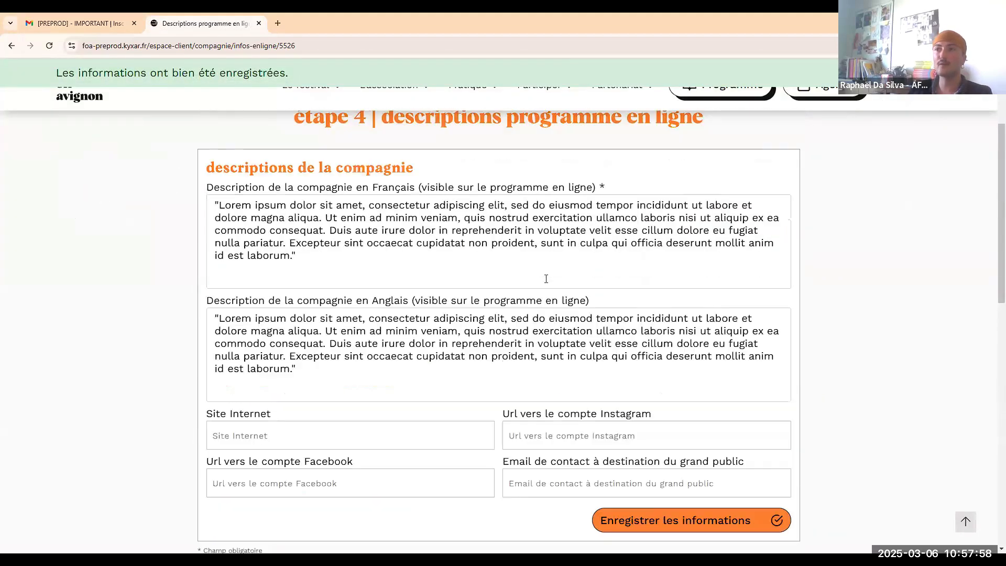
scroll(524, 280, "down", 5)
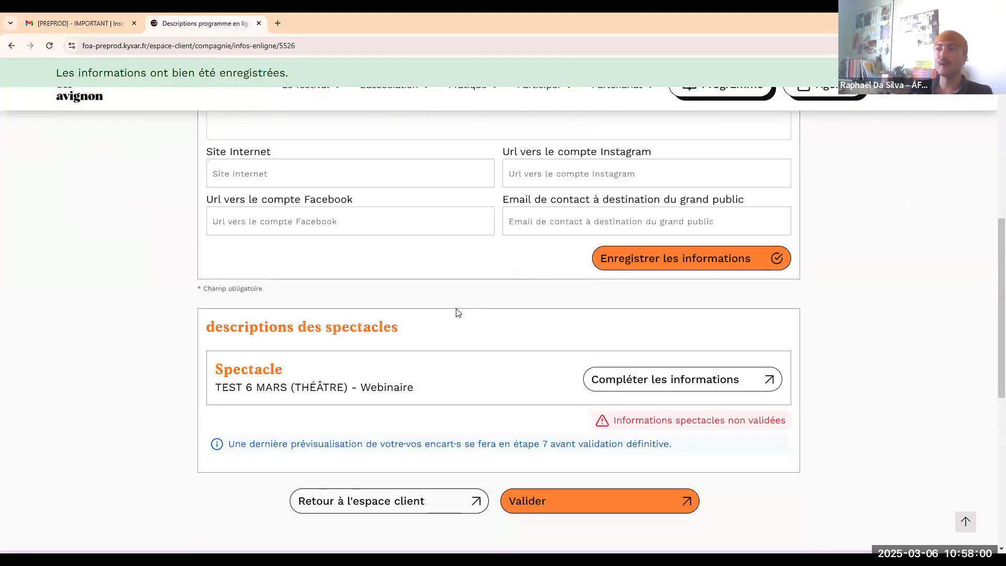
Enter the English show name 'Ehe' and 'Phrase d'accroche' as French and English taglines.
left_click(624, 394)
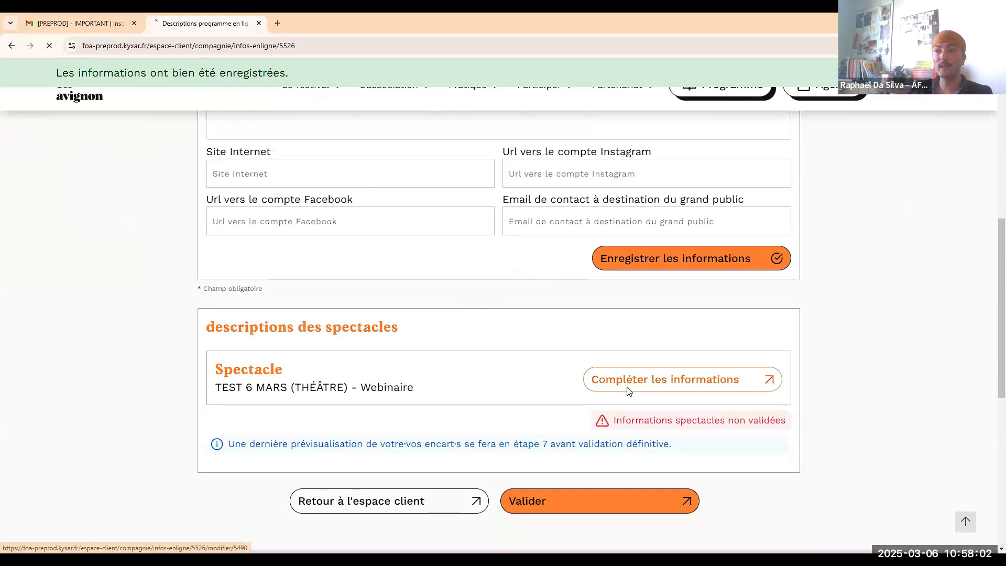
scroll(400, 326, "down", 2)
left_click(377, 323)
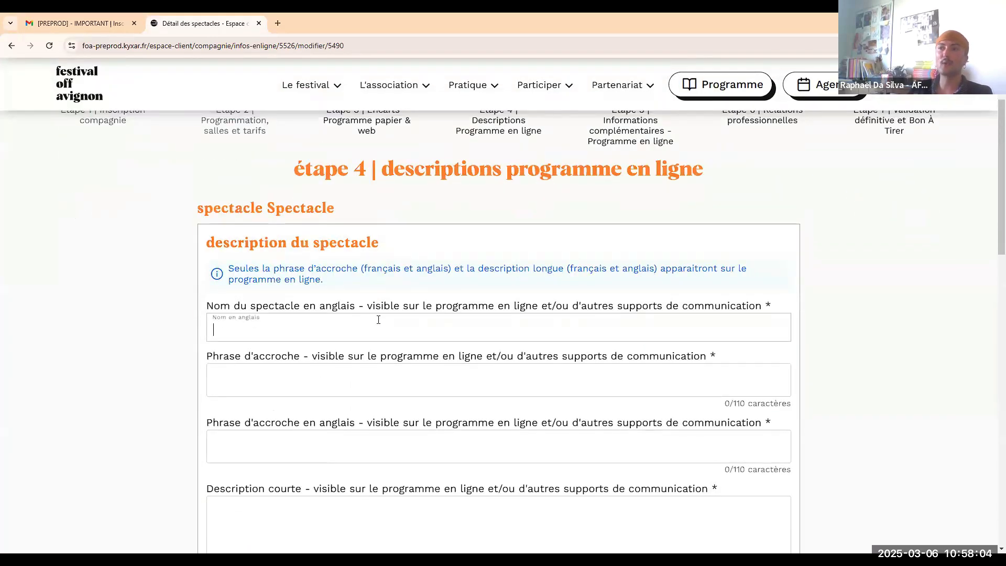
type("Eheh")
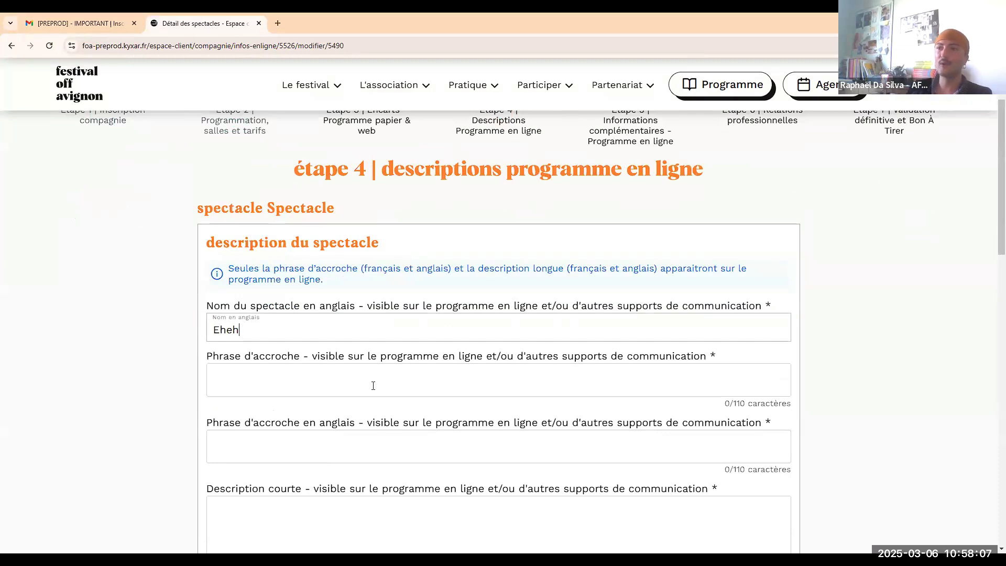
left_click(372, 378)
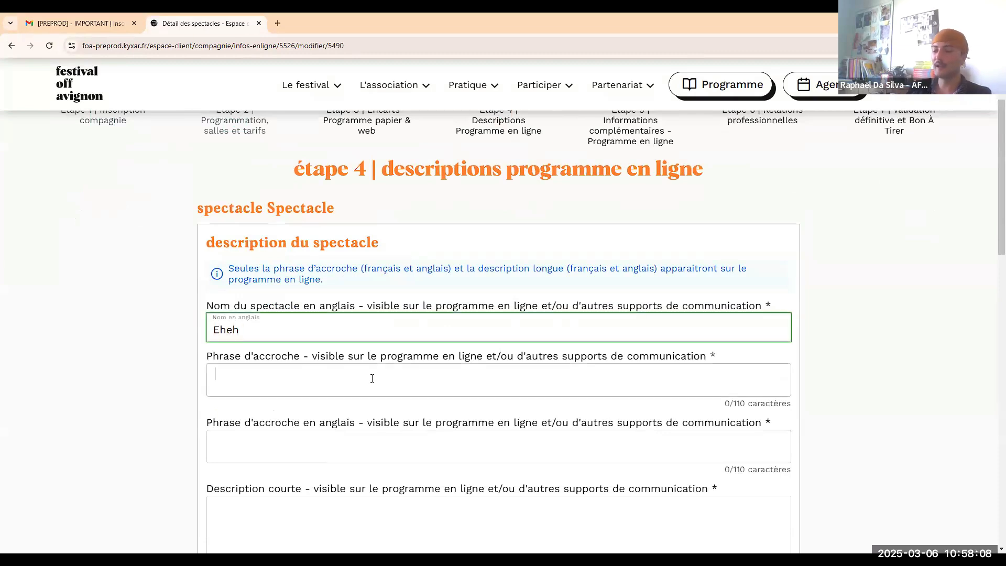
type("Phrase d'accroche")
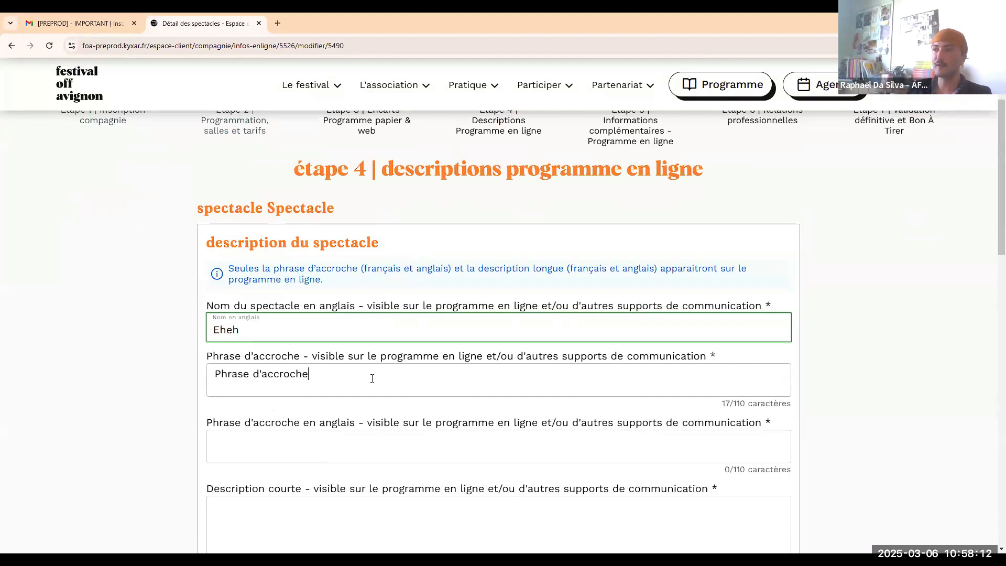
key("ctrl+a")
key("ctrl+c")
left_click(272, 438)
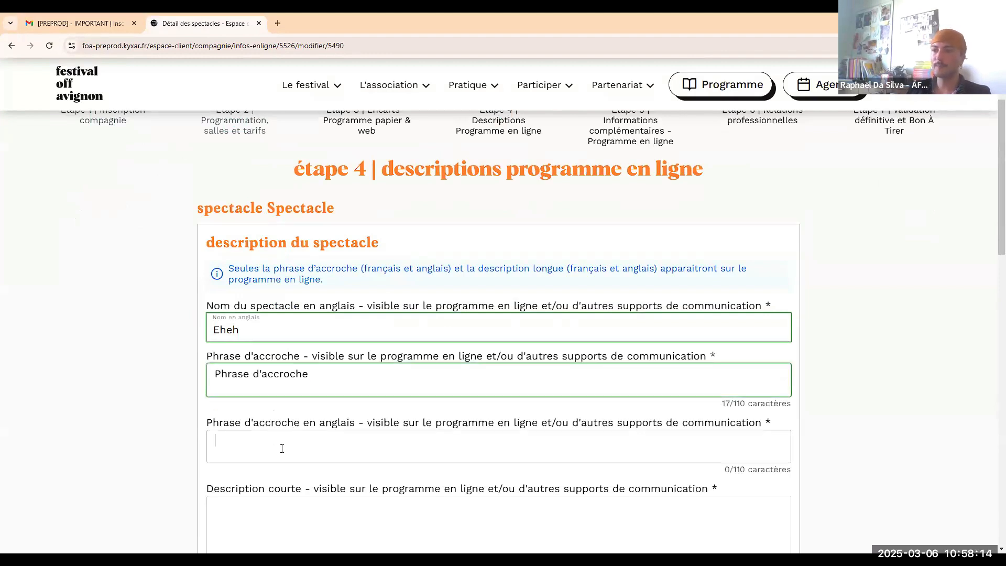
key("ctrl+v")
scroll(275, 435, "down", 4)
Paste Lorem ipsum into the French and English short descriptions.
left_click(275, 325)
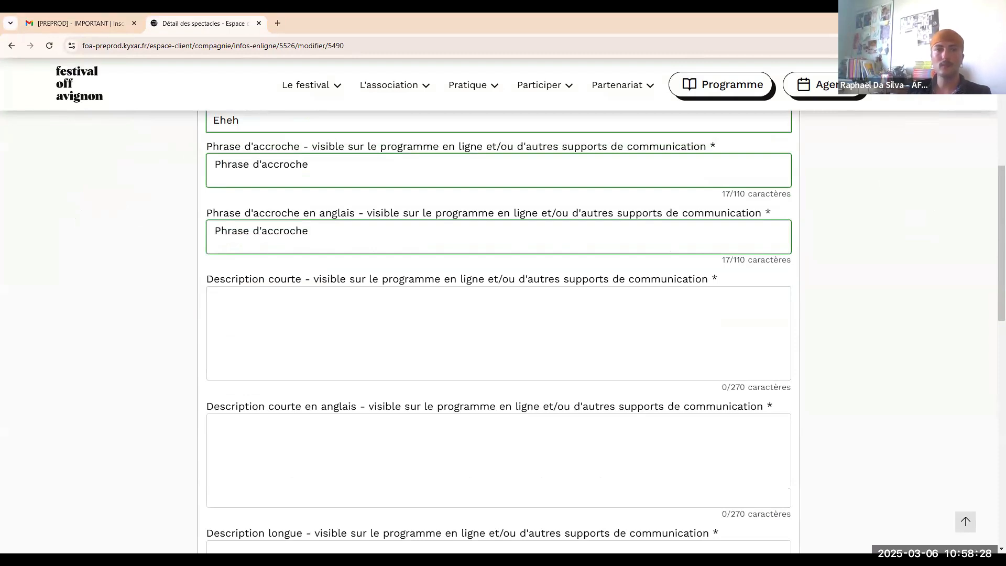
left_click(379, 343)
key("ctrl+v")
left_click(348, 433)
key("ctrl+v")
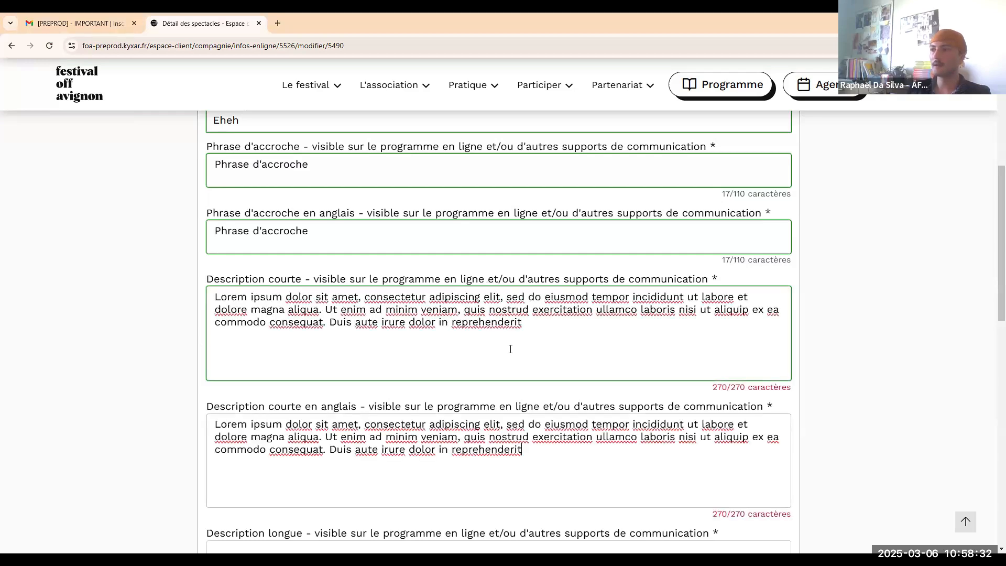
Paste Lorem ipsum into the French and English long descriptions and save the show's information.
scroll(511, 347, "down", 1)
scroll(512, 348, "down", 5)
left_click(400, 267)
key("ctrl+v")
left_click(539, 406)
key("ctrl+v")
scroll(562, 409, "down", 2)
left_click(569, 440)
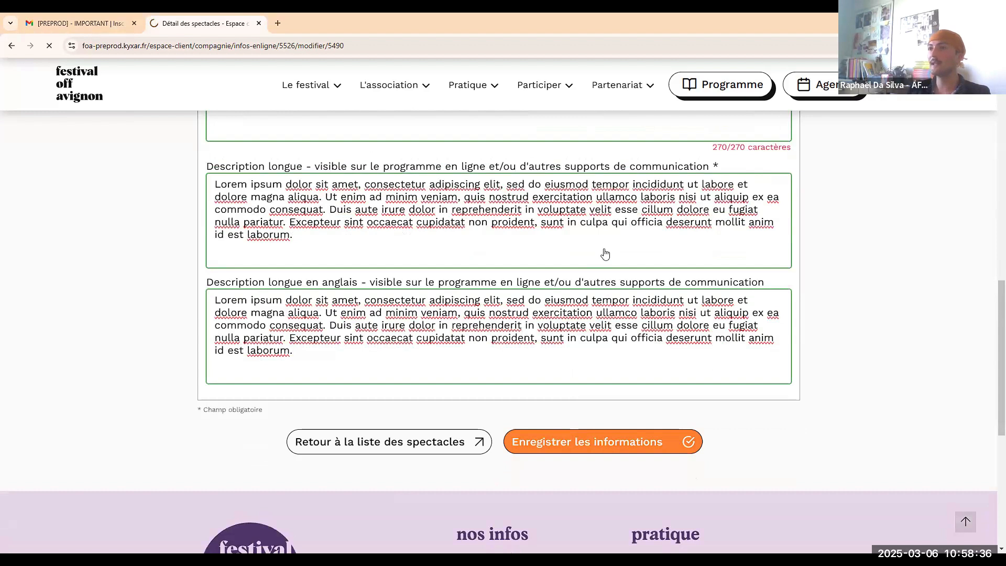
scroll(679, 265, "down", 10)
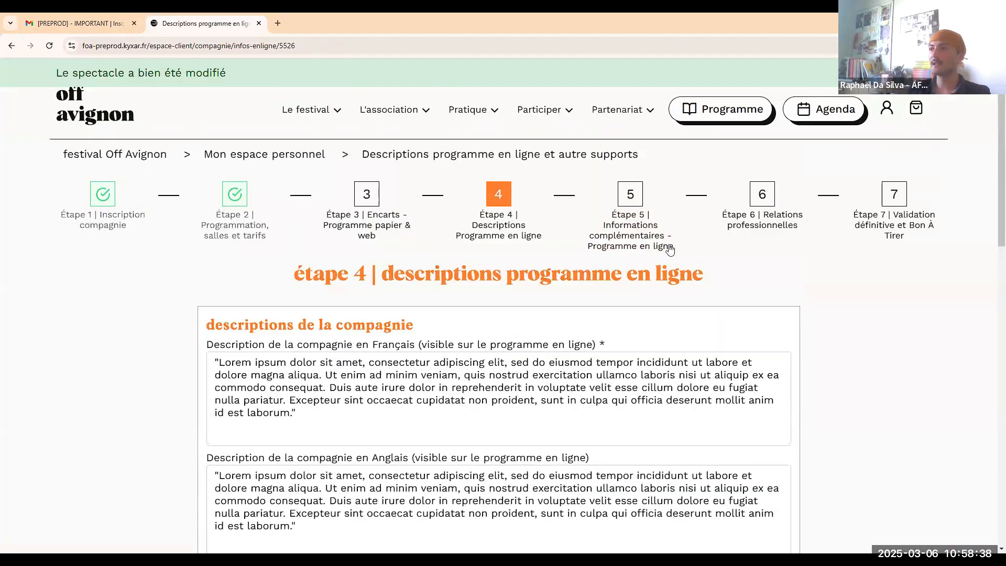
Return to the étape 4 descriptions page and validate step 4.
scroll(679, 251, "up", 15)
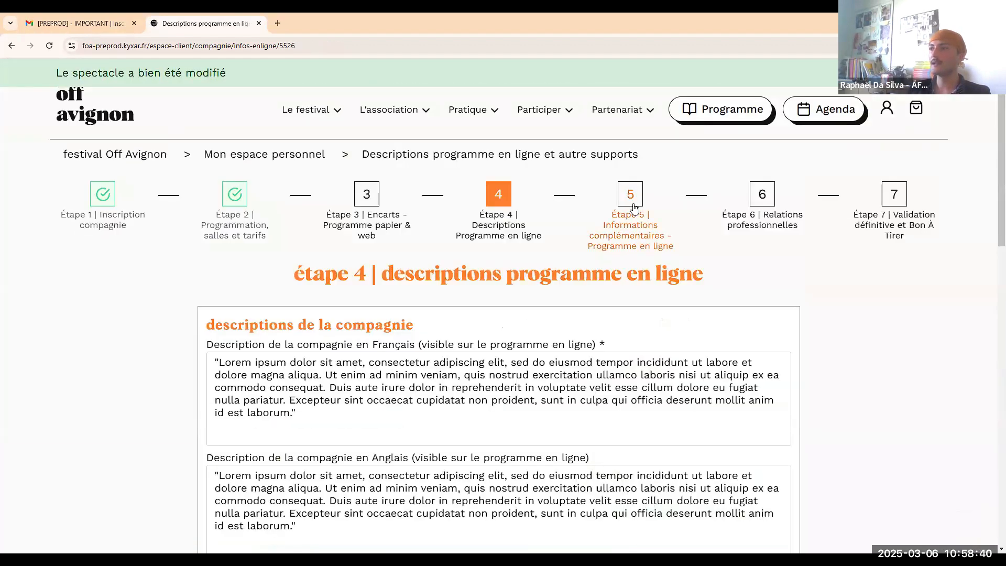
left_click(648, 212)
left_click(498, 194)
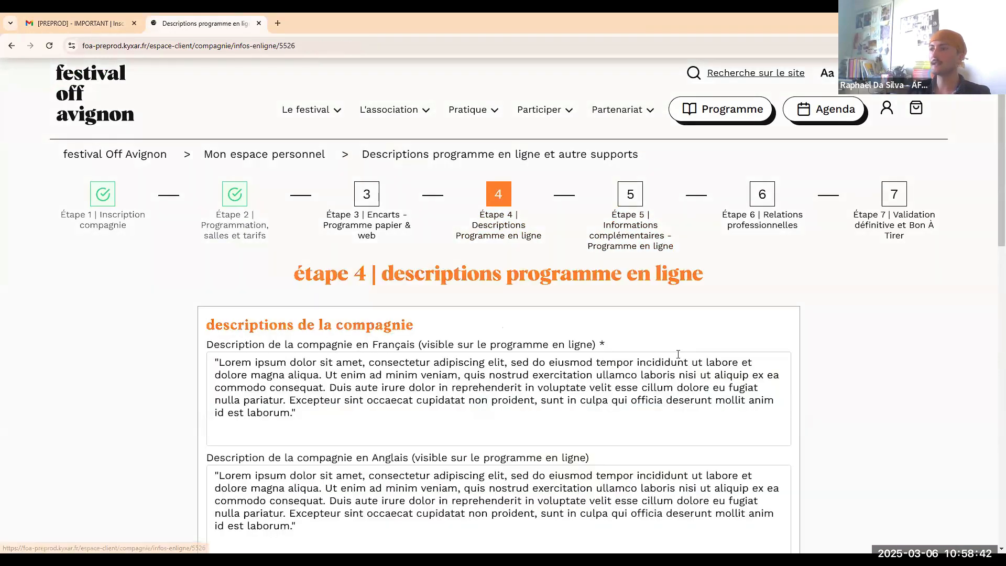
scroll(653, 414, "down", 10)
left_click(647, 398)
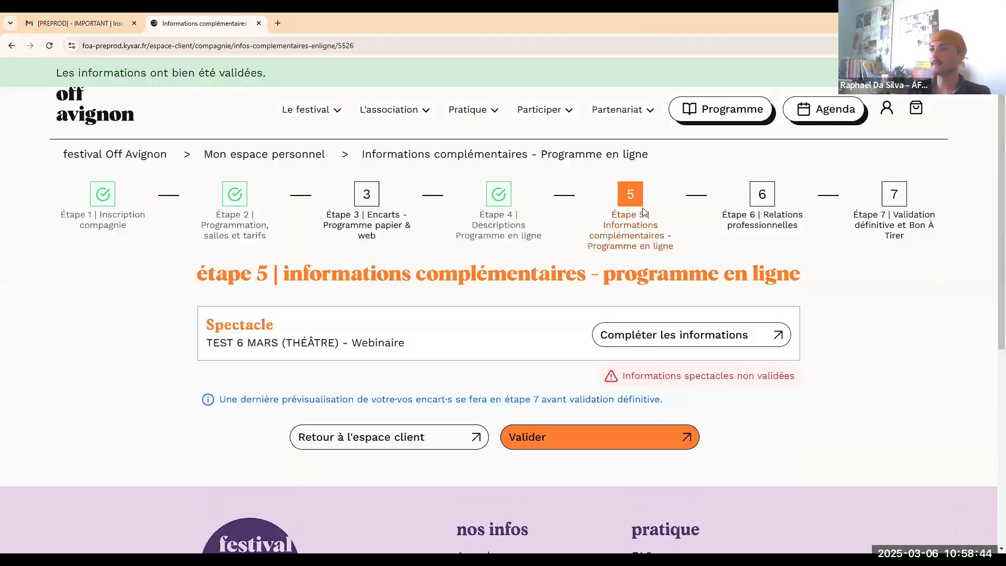
Check the step 5 form, then review the show's étape 3 encart and its structure and artistic team section.
left_click(687, 335)
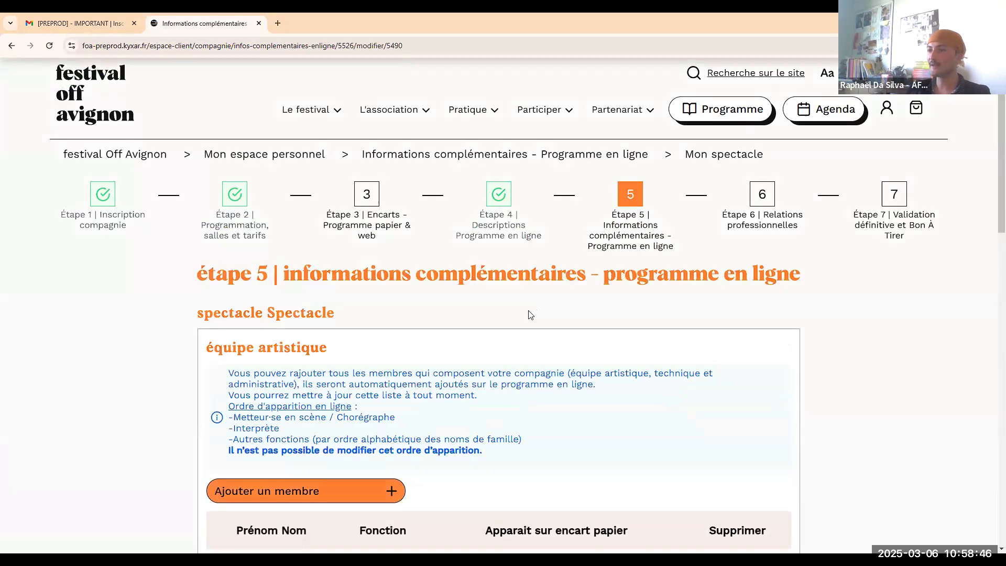
scroll(519, 307, "down", 4)
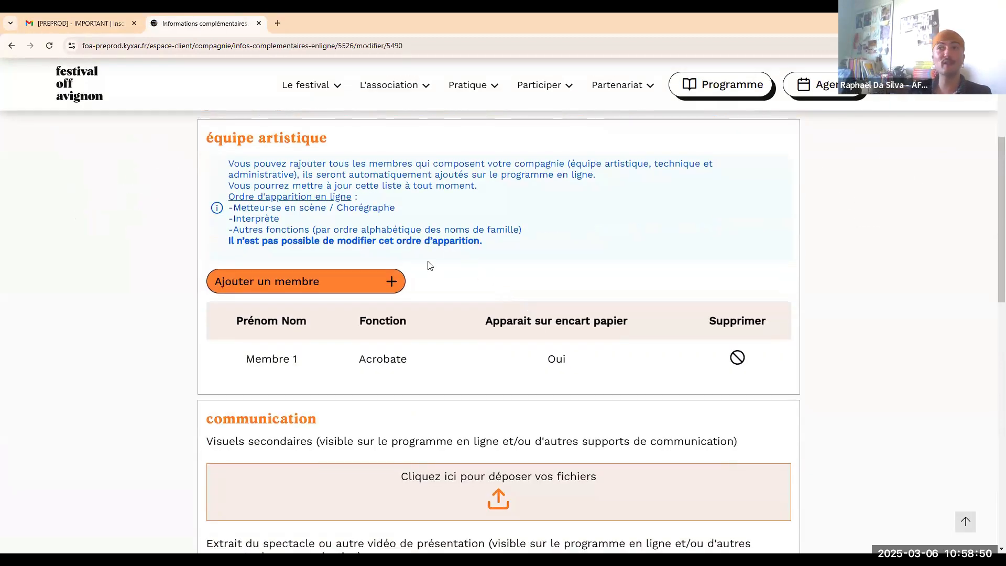
scroll(422, 253, "up", 3)
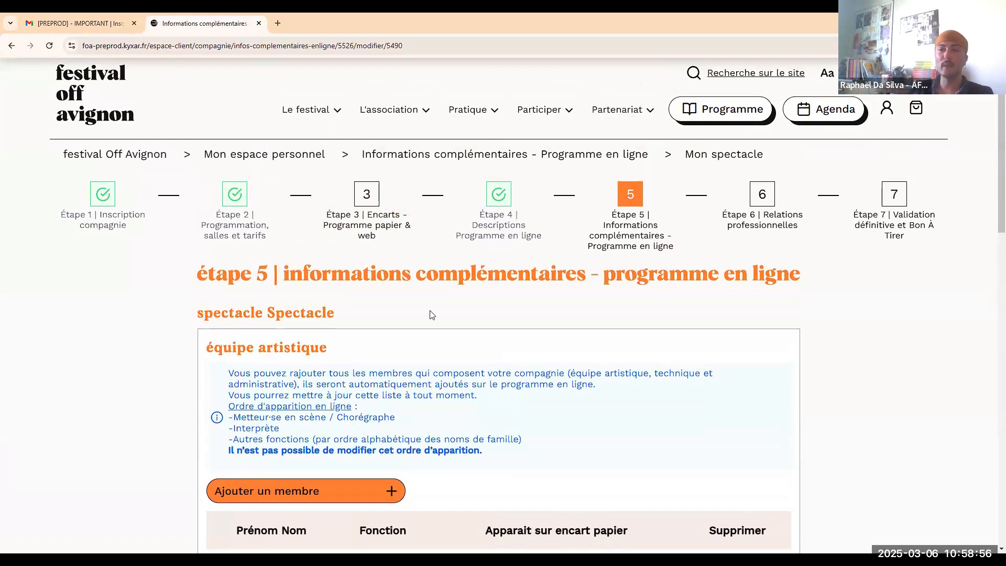
left_click(379, 231)
scroll(234, 393, "down", 6)
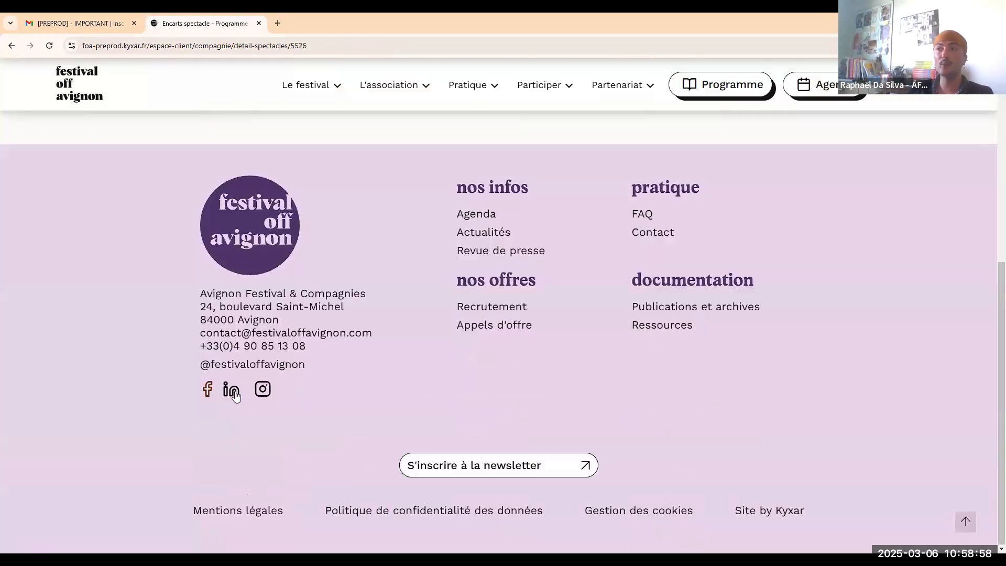
scroll(668, 223, "up", 4)
left_click(664, 205)
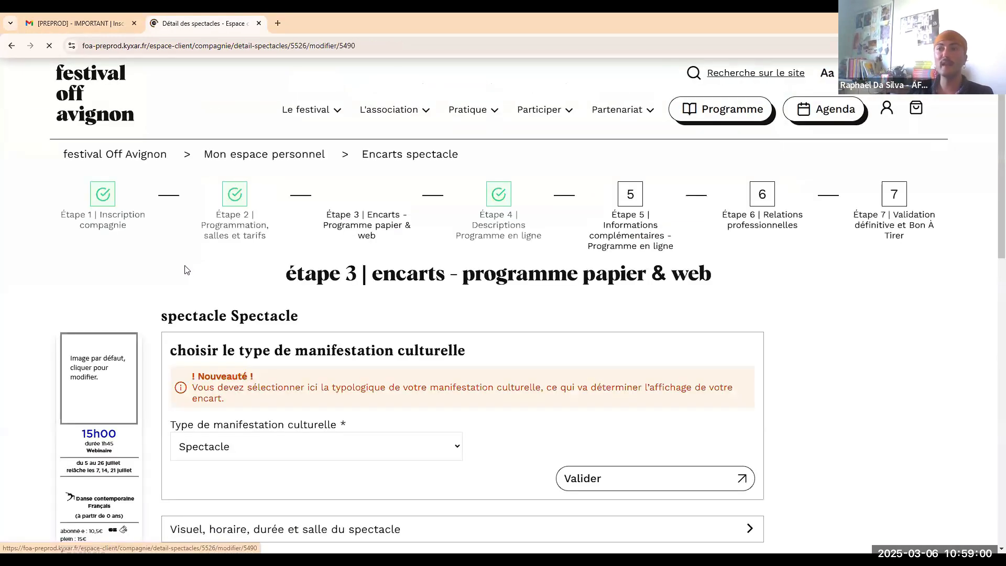
scroll(183, 270, "down", 8)
left_click(183, 270)
scroll(158, 366, "down", 6)
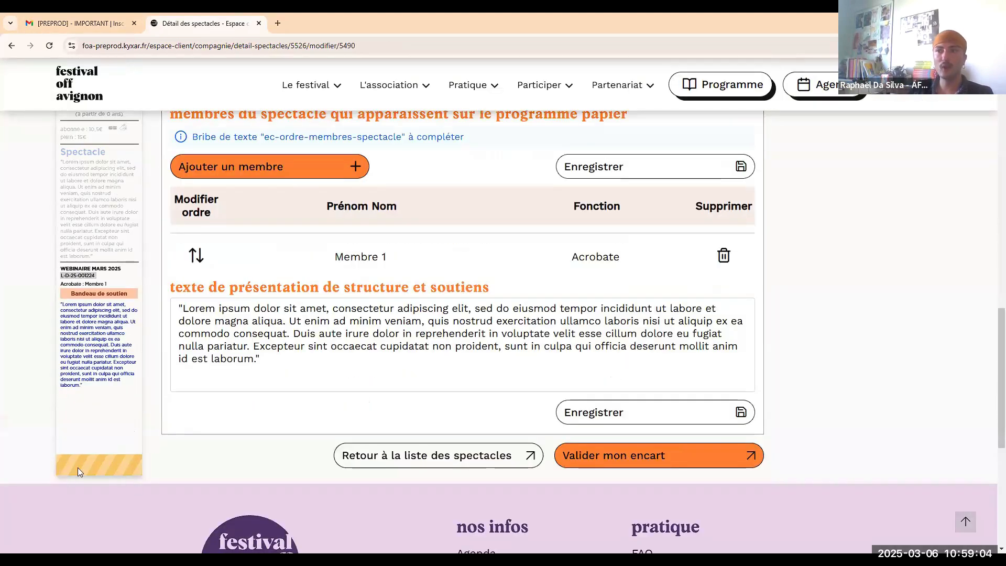
scroll(573, 204, "up", 15)
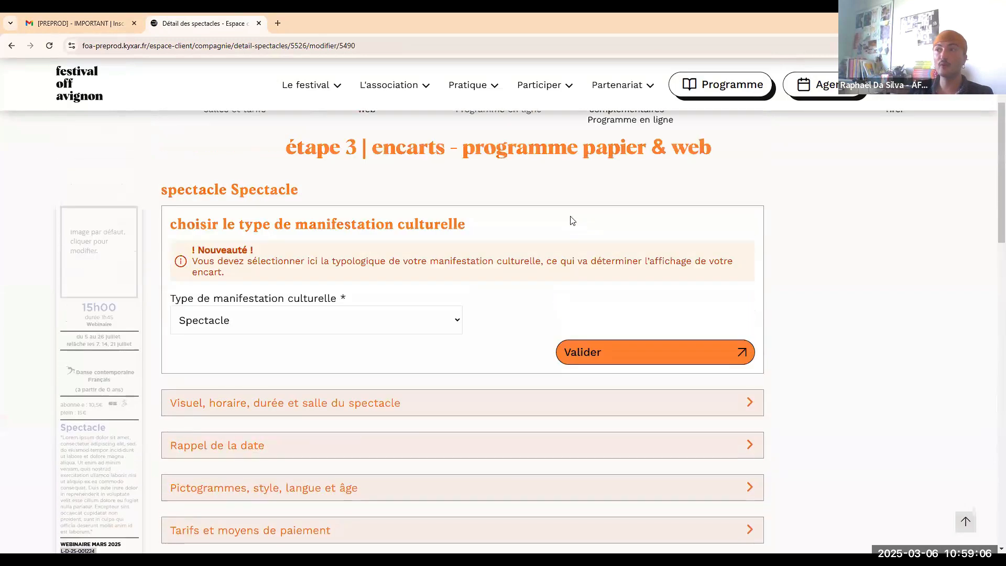
scroll(572, 220, "up", 3)
Reopen étape 5's complementary information form, review it and save it.
left_click(626, 206)
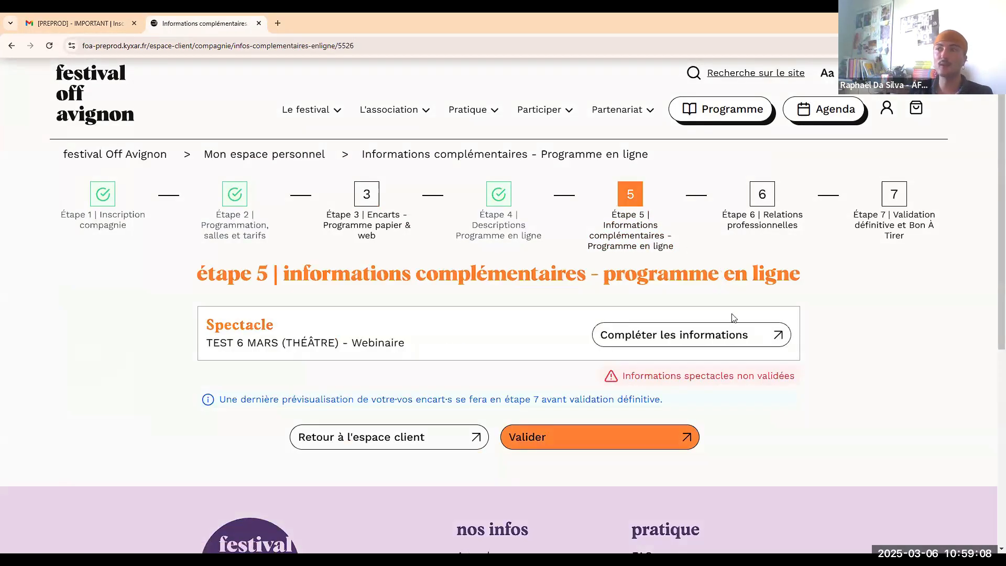
left_click(739, 338)
scroll(571, 282, "down", 4)
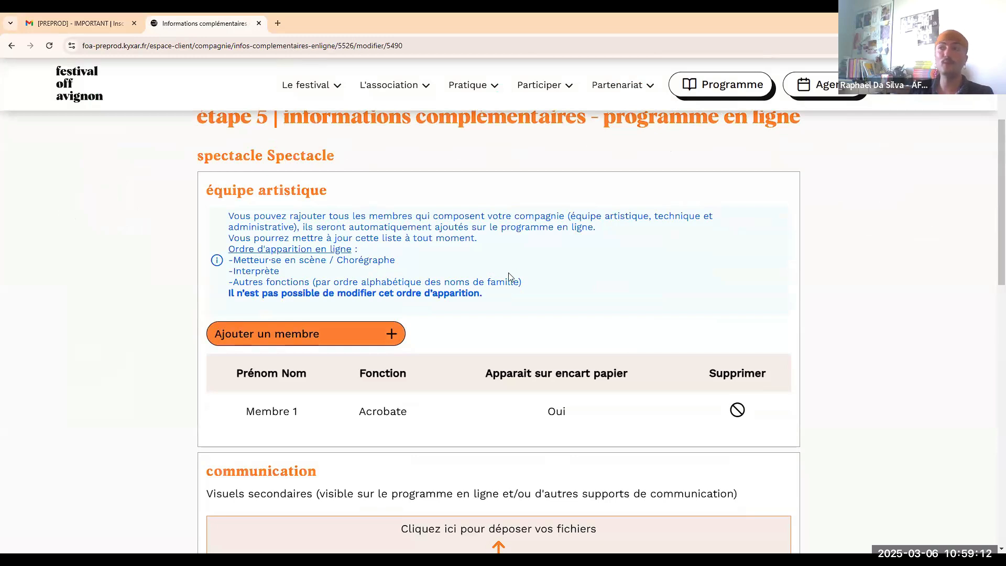
scroll(508, 276, "up", 1)
scroll(397, 309, "down", 2)
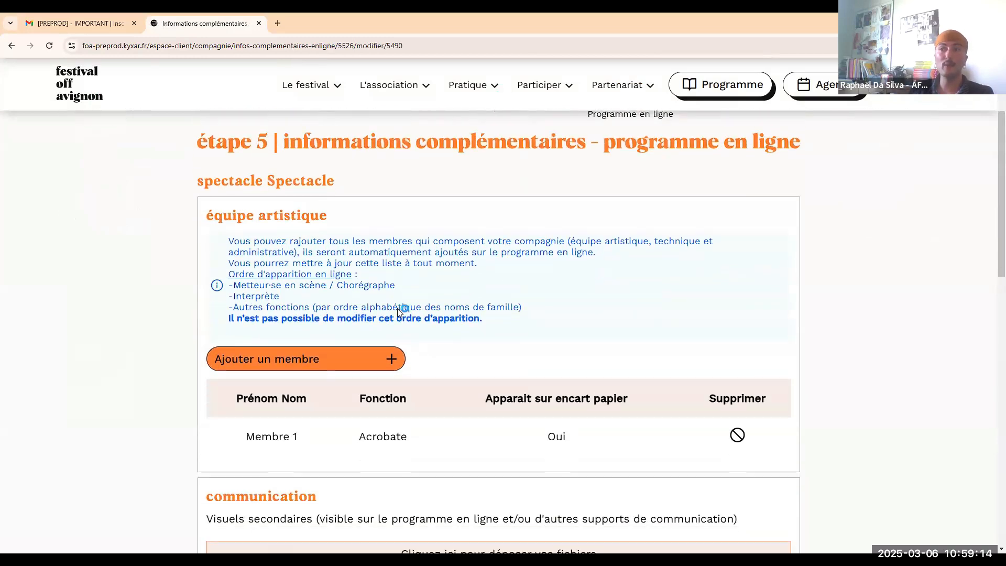
scroll(469, 261, "down", 3)
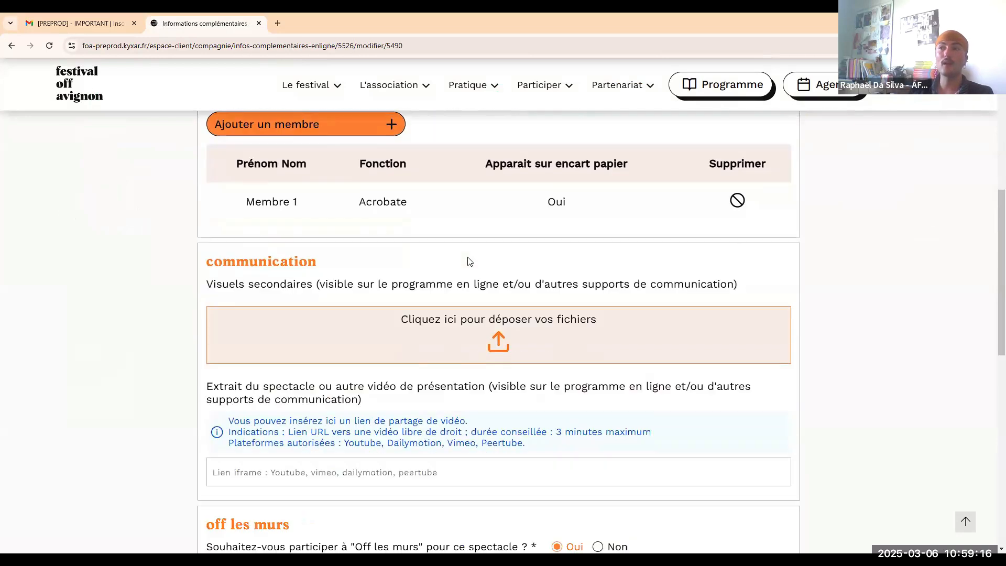
scroll(469, 261, "up", 2)
scroll(469, 261, "down", 1)
scroll(468, 261, "down", 2)
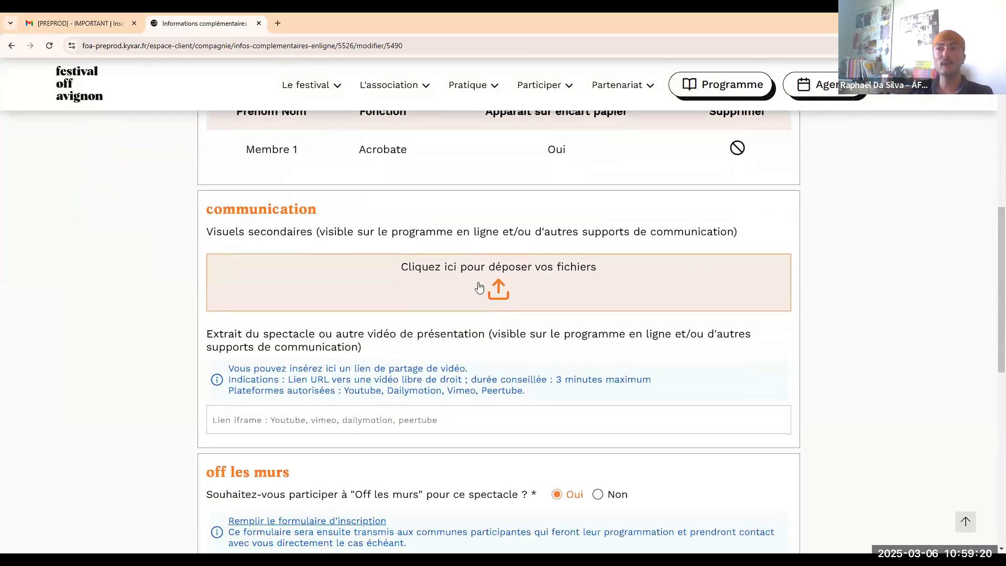
scroll(437, 310, "down", 2)
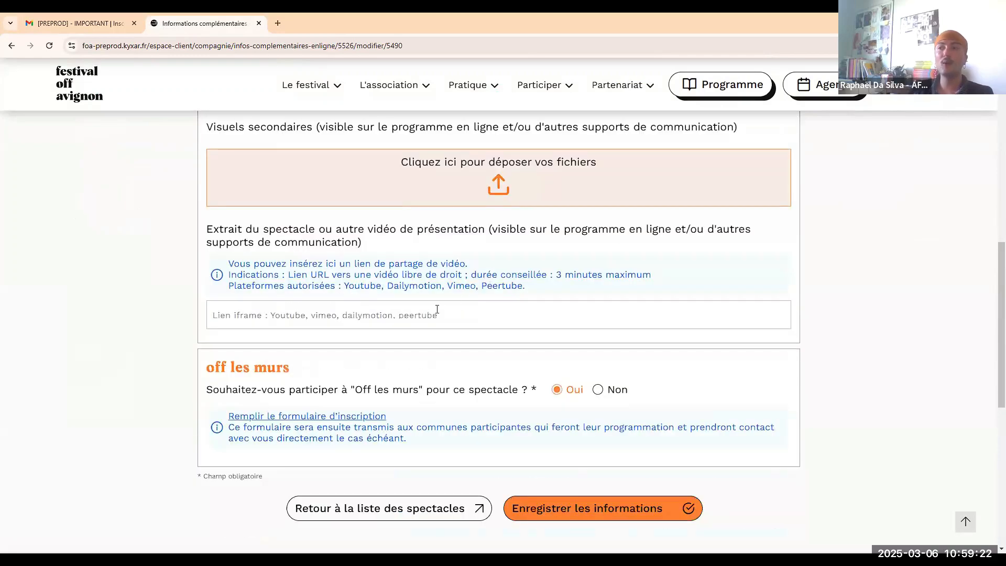
scroll(437, 309, "up", 1)
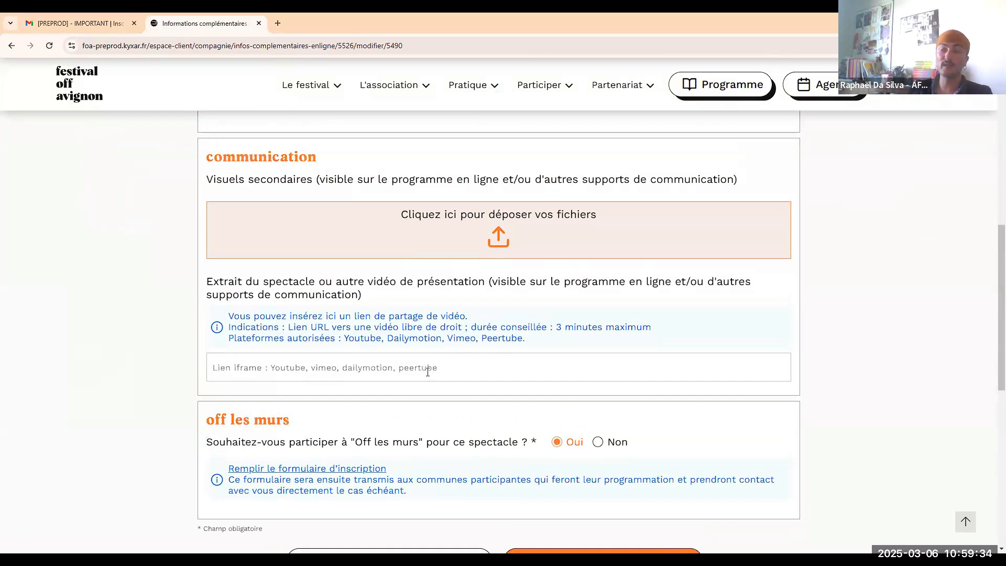
scroll(462, 348, "down", 1)
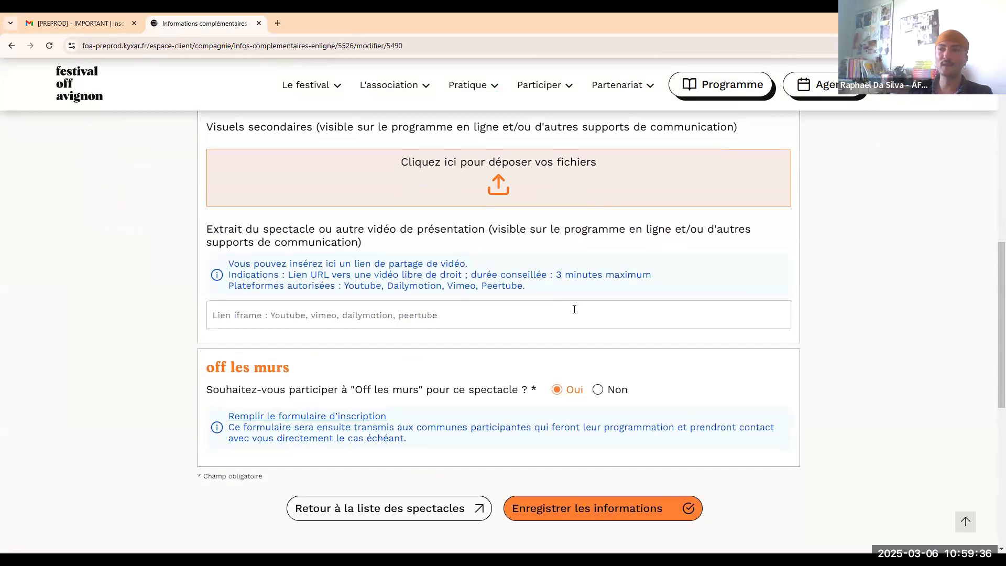
scroll(583, 306, "down", 1)
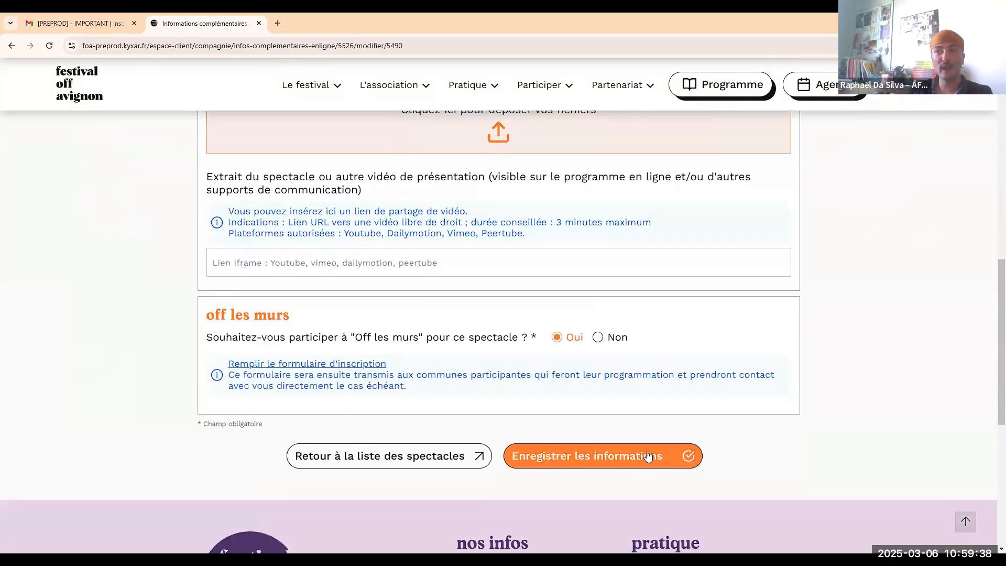
scroll(512, 263, "up", 8)
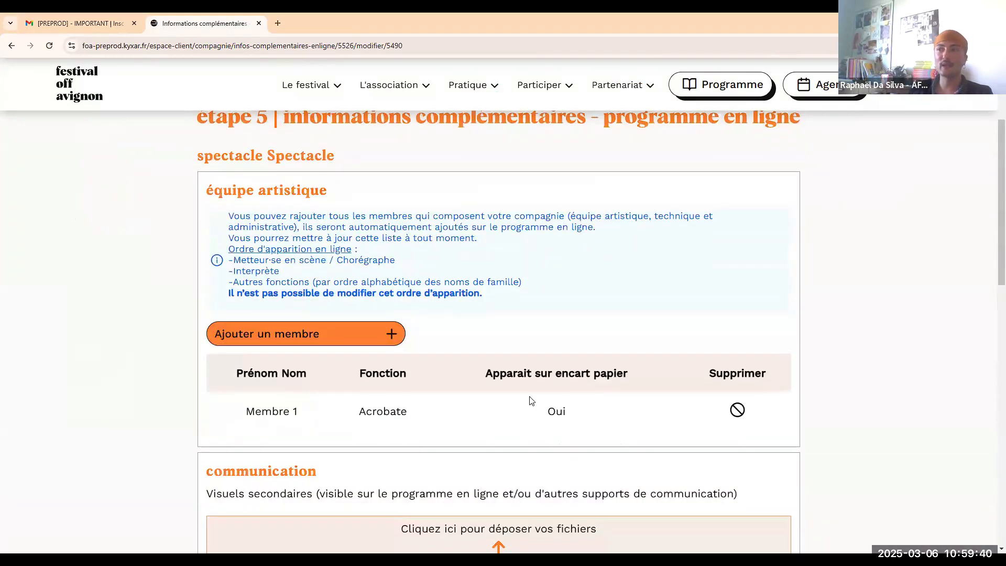
scroll(568, 397, "down", 9)
left_click(569, 399)
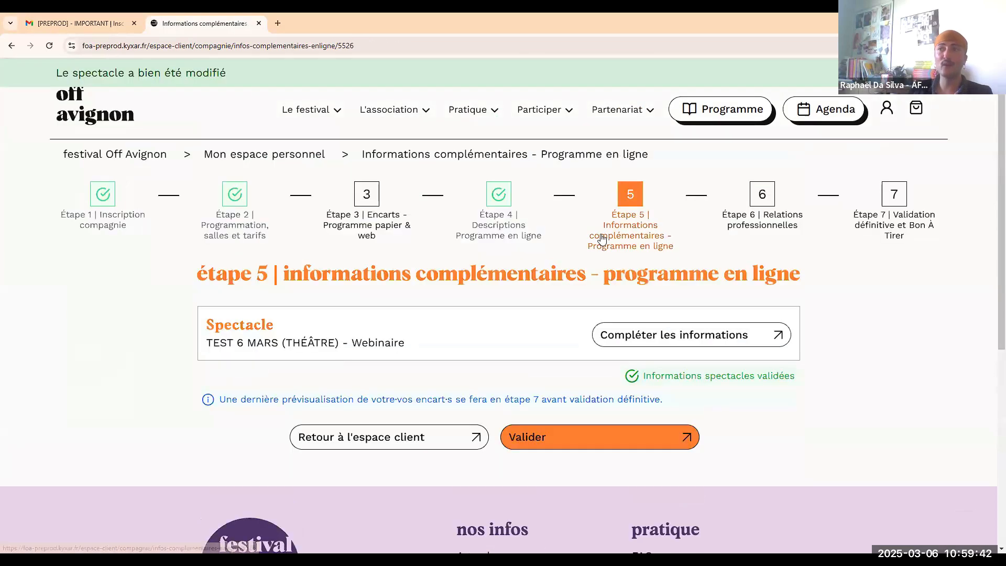
Validate step 5 and look over the step 6 professional relations questionnaire.
left_click(640, 438)
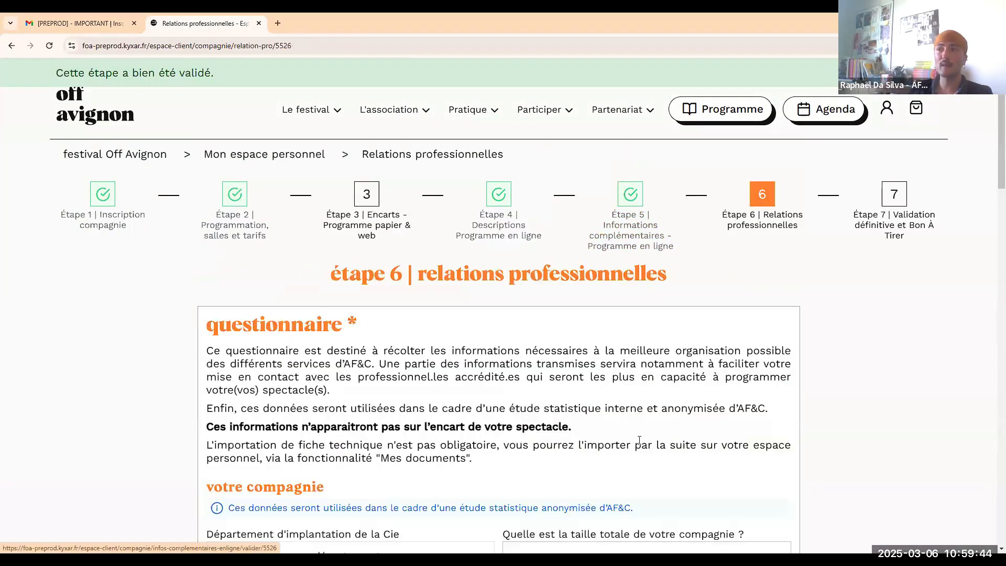
scroll(511, 250, "down", 1)
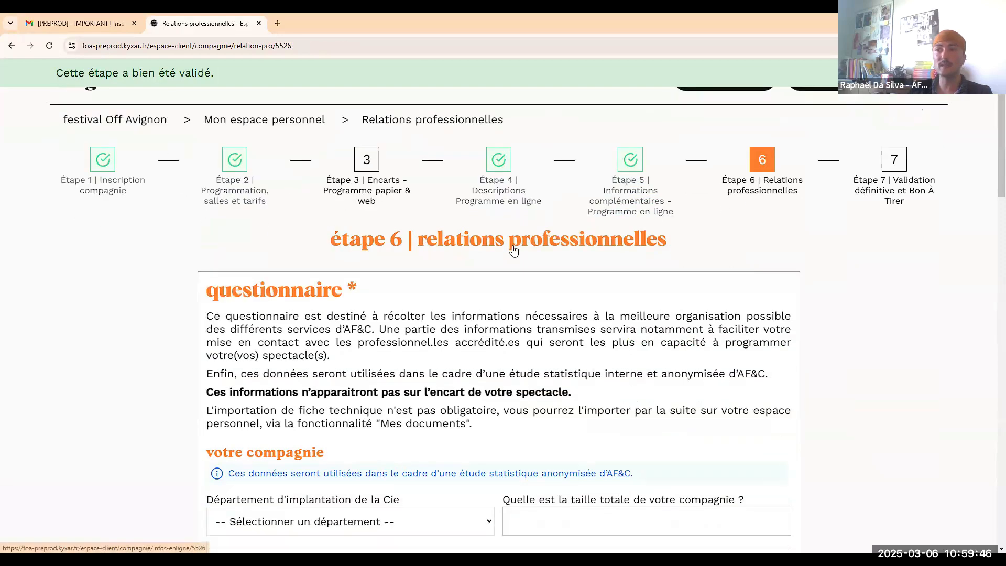
scroll(607, 260, "down", 1)
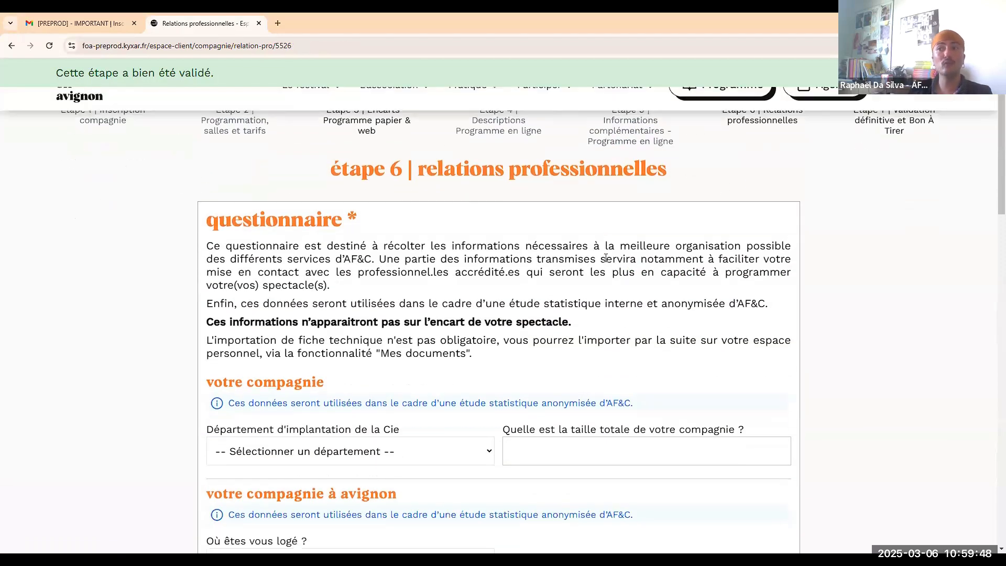
scroll(710, 250, "down", 2)
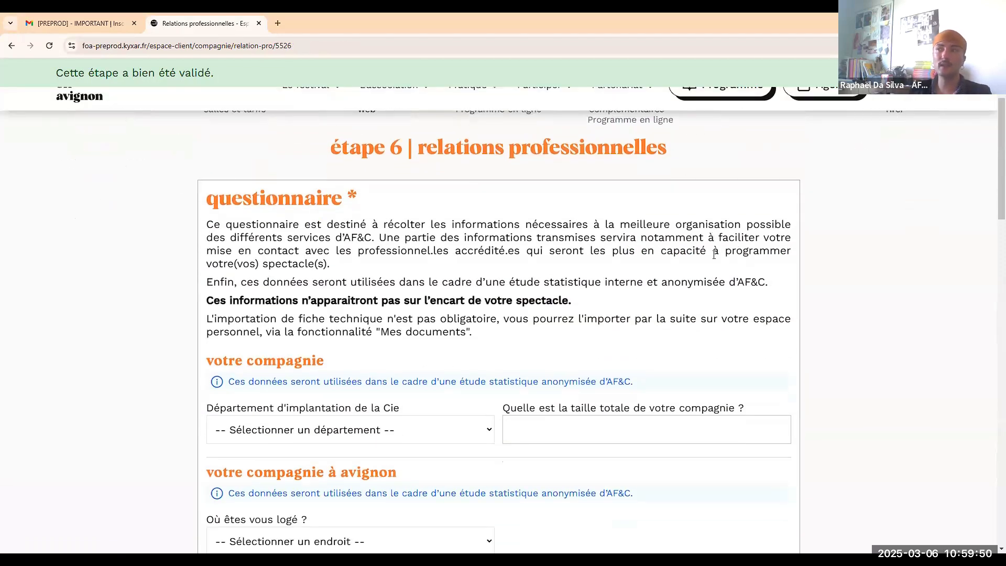
scroll(712, 260, "down", 1)
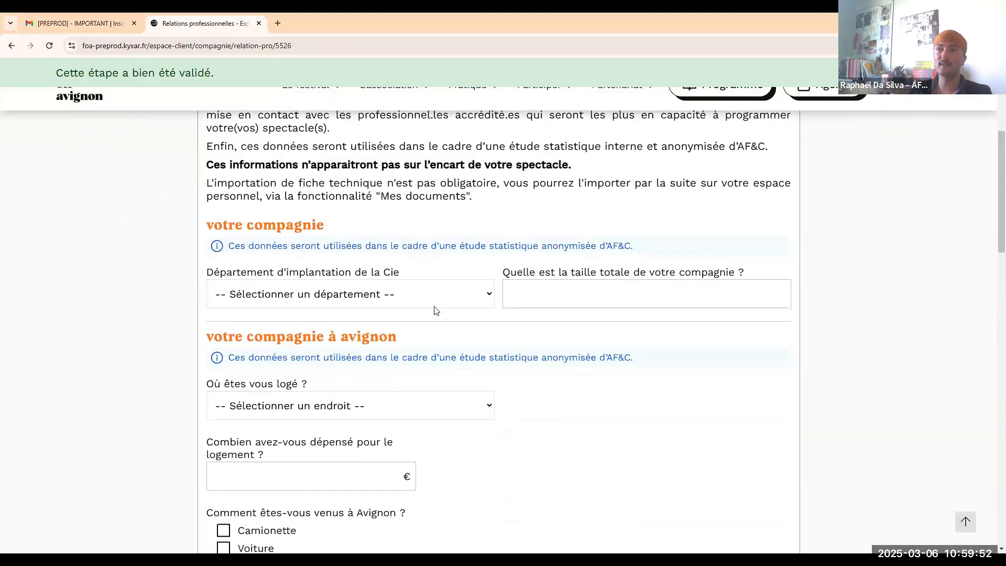
scroll(444, 300, "down", 6)
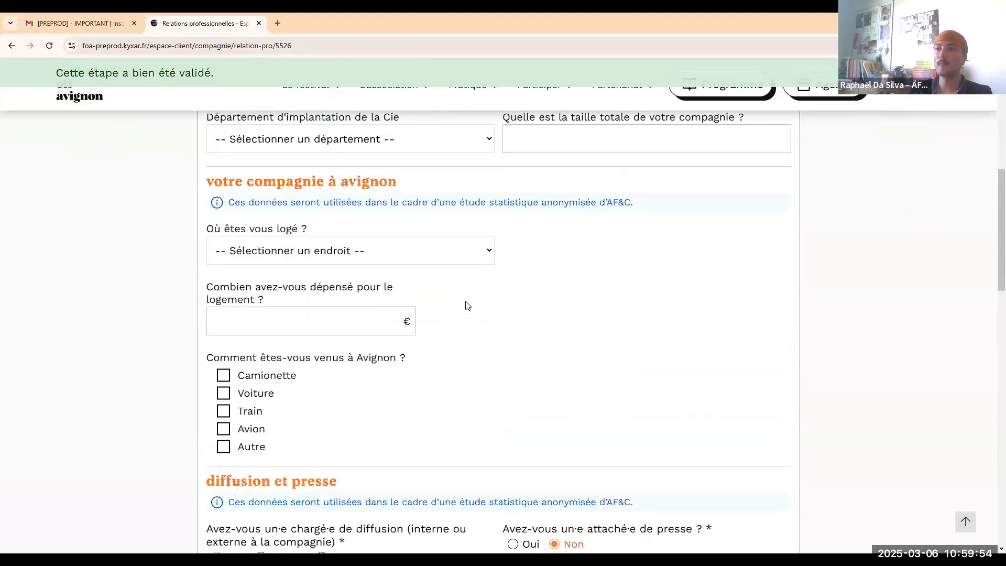
scroll(434, 222, "up", 6)
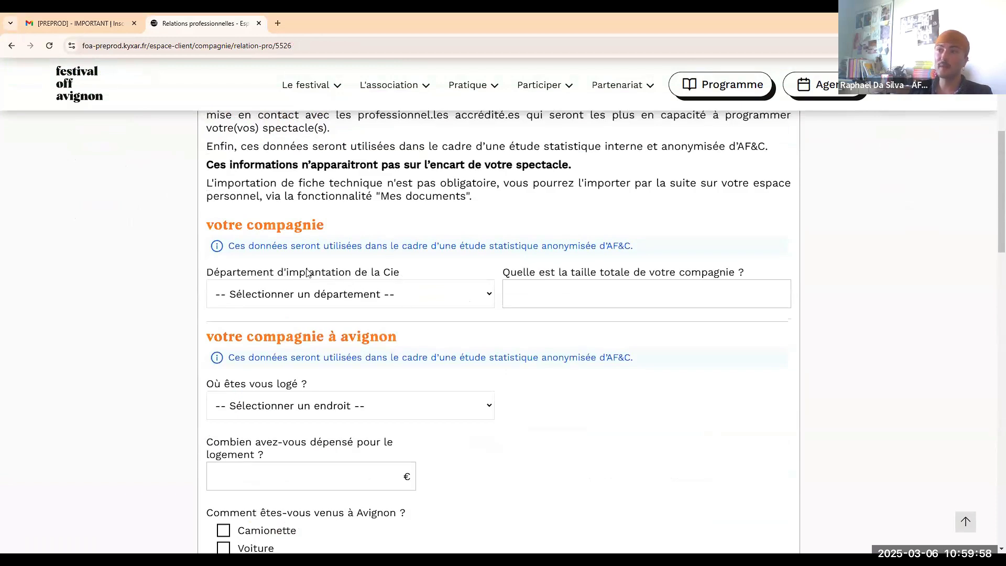
scroll(564, 313, "down", 3)
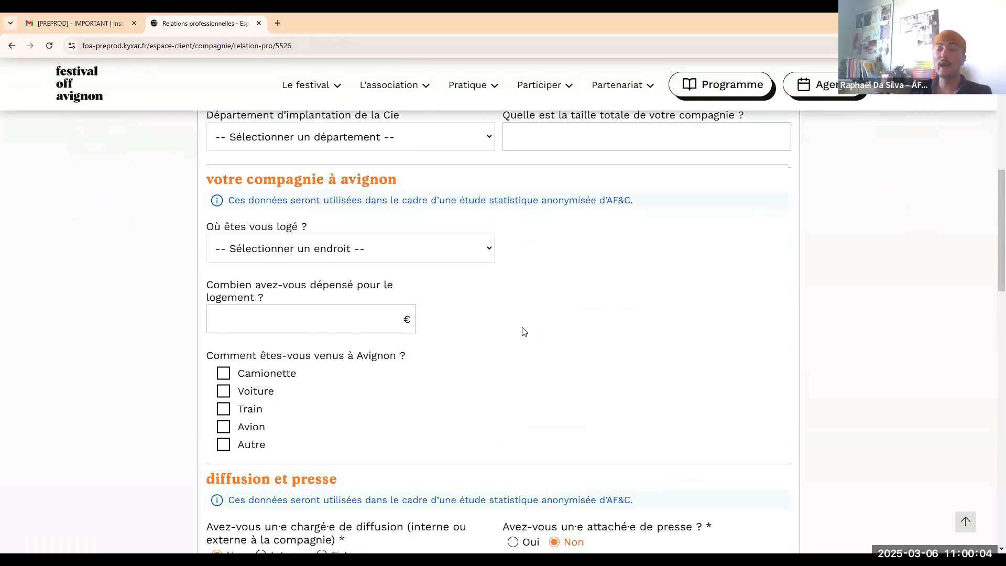
scroll(526, 329, "down", 7)
scroll(522, 324, "up", 3)
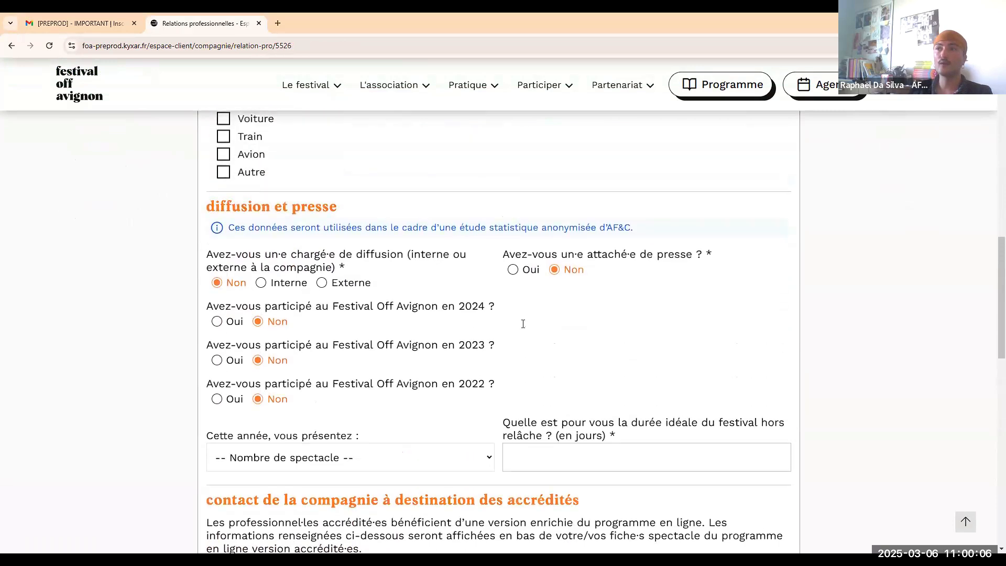
scroll(526, 326, "down", 1)
scroll(526, 326, "down", 1)
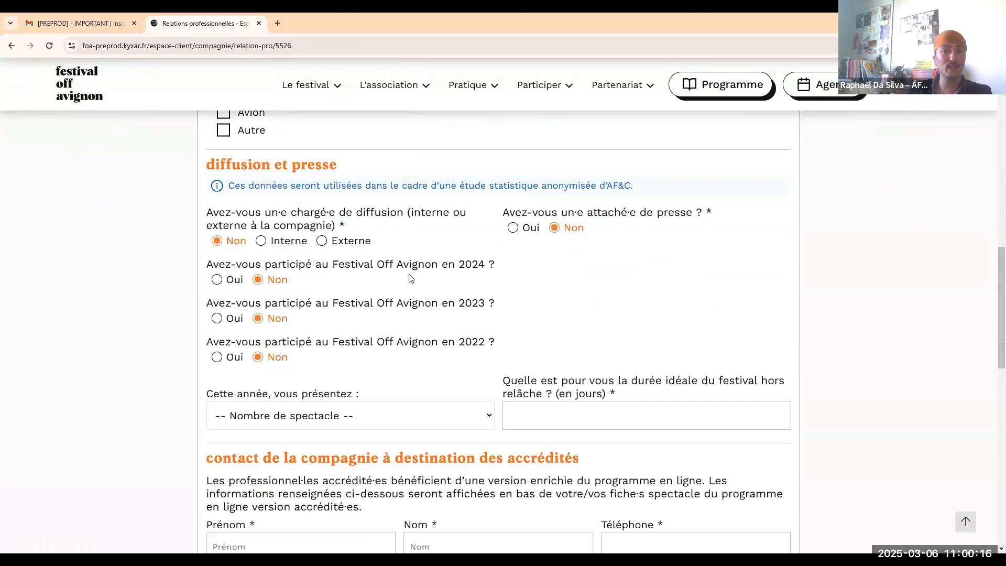
scroll(447, 375, "down", 1)
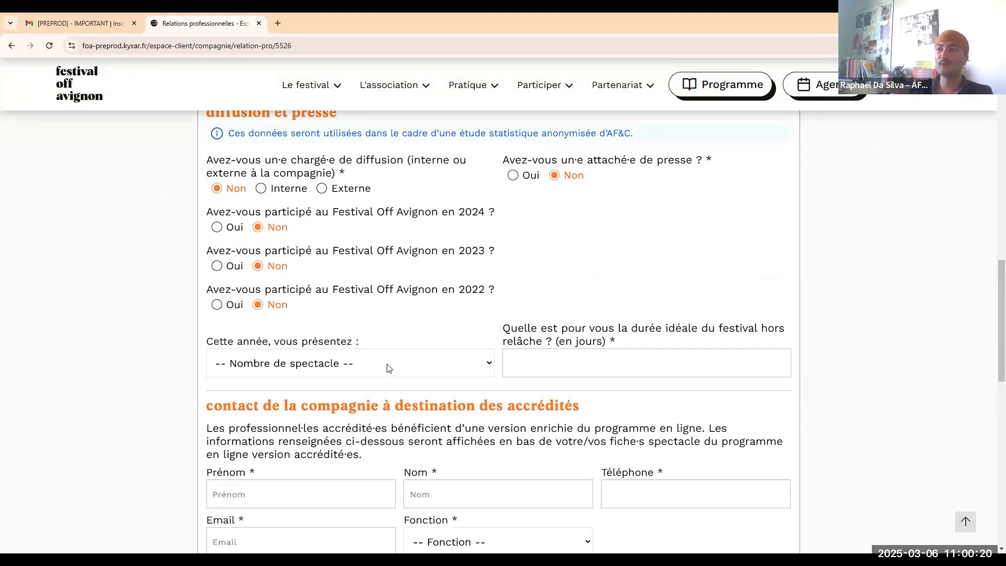
Record 1 spectacle presented this year and an ideal festival duration of 20 days.
left_click(389, 369)
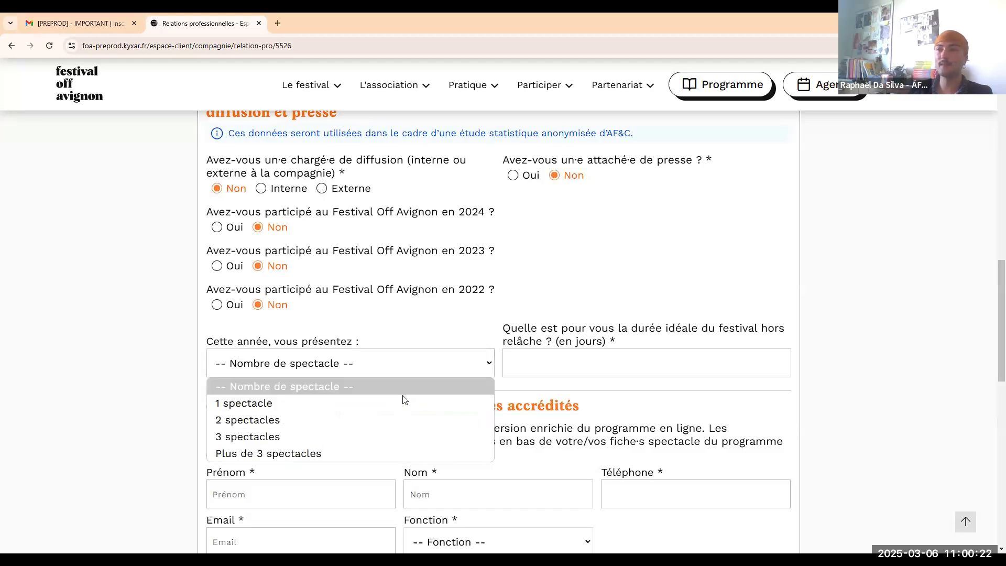
left_click(402, 400)
left_click(598, 360)
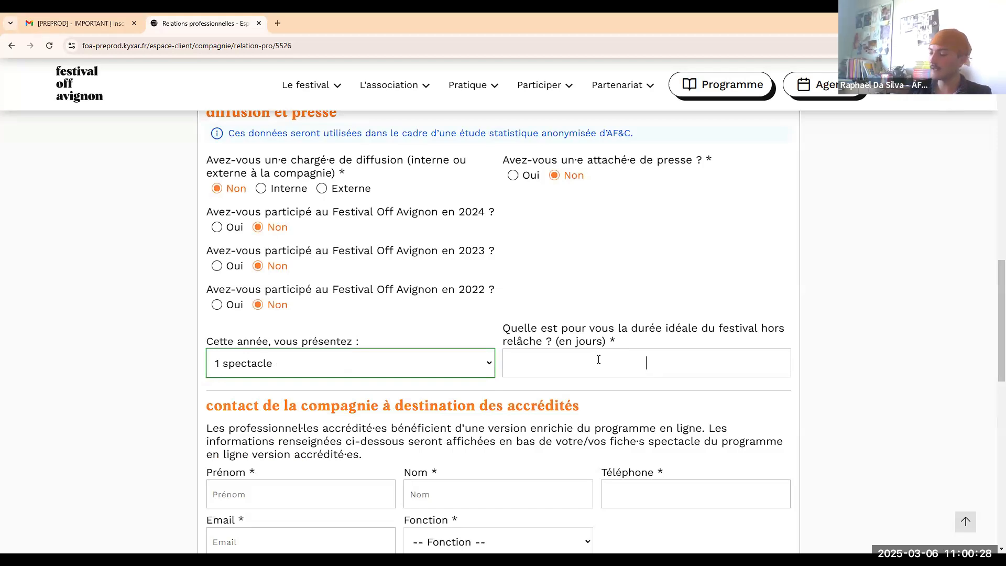
type("20")
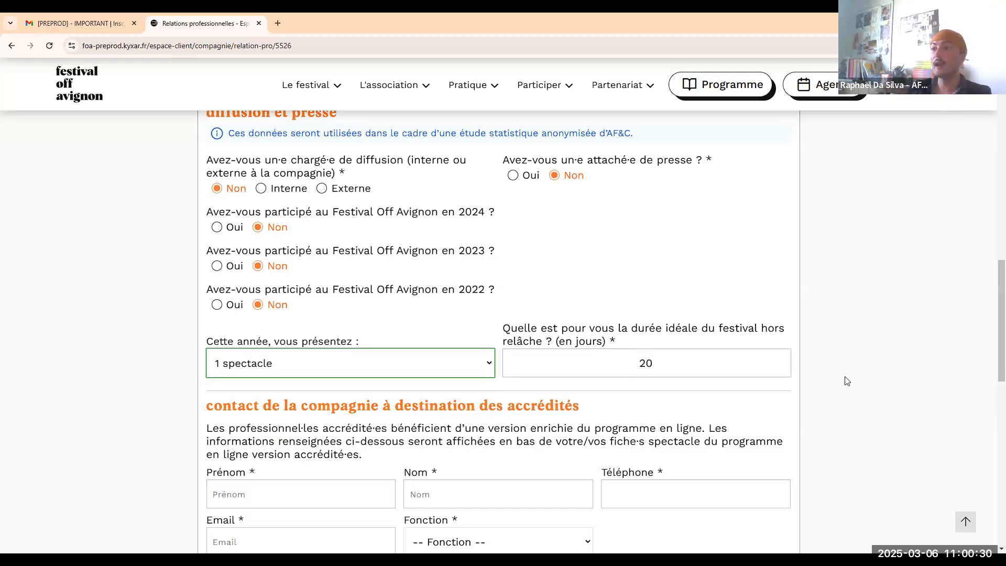
scroll(479, 227, "down", 3)
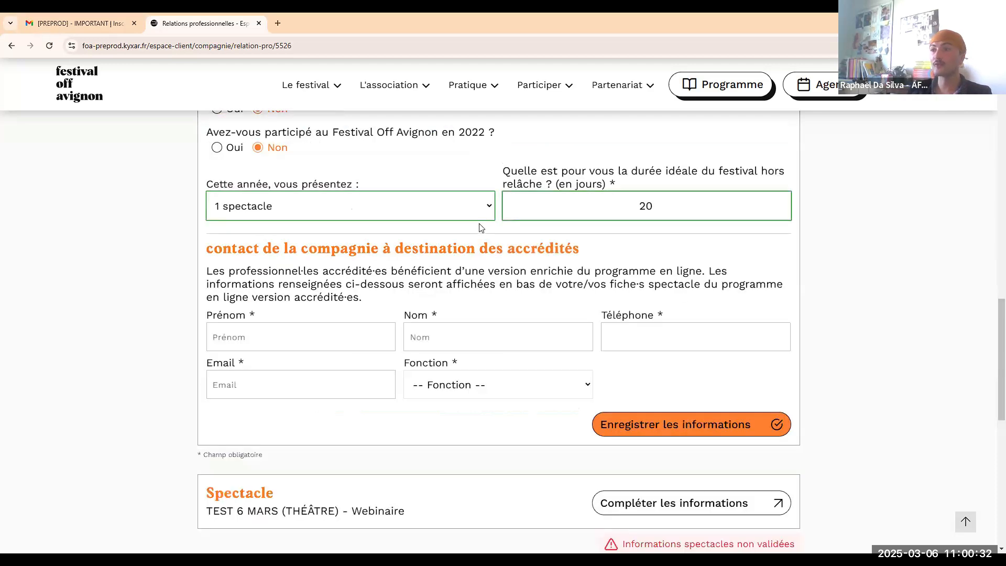
scroll(461, 241, "down", 1)
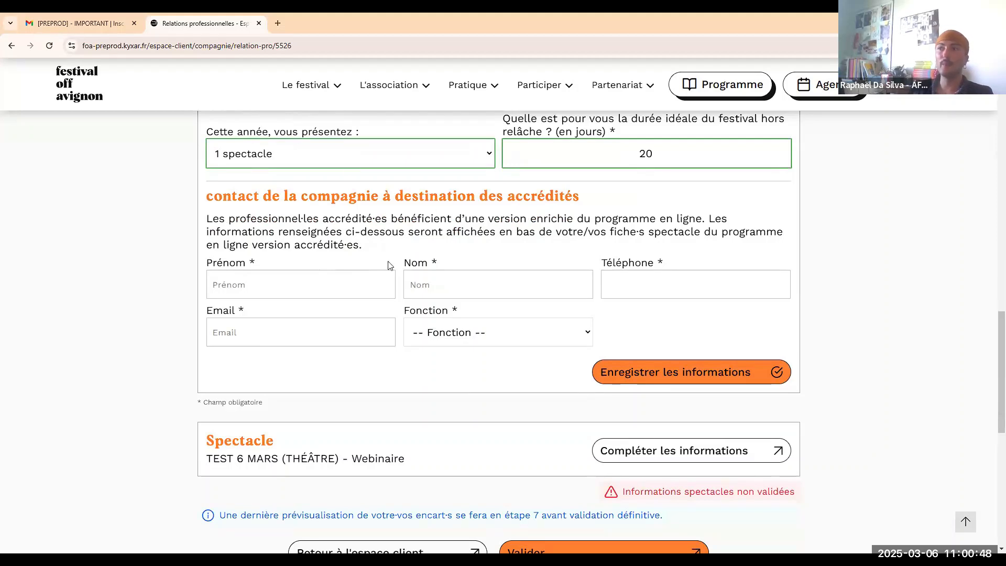
Fill in the accreditation contact's first name, last name, phone number and e-mail address.
left_click(301, 286)
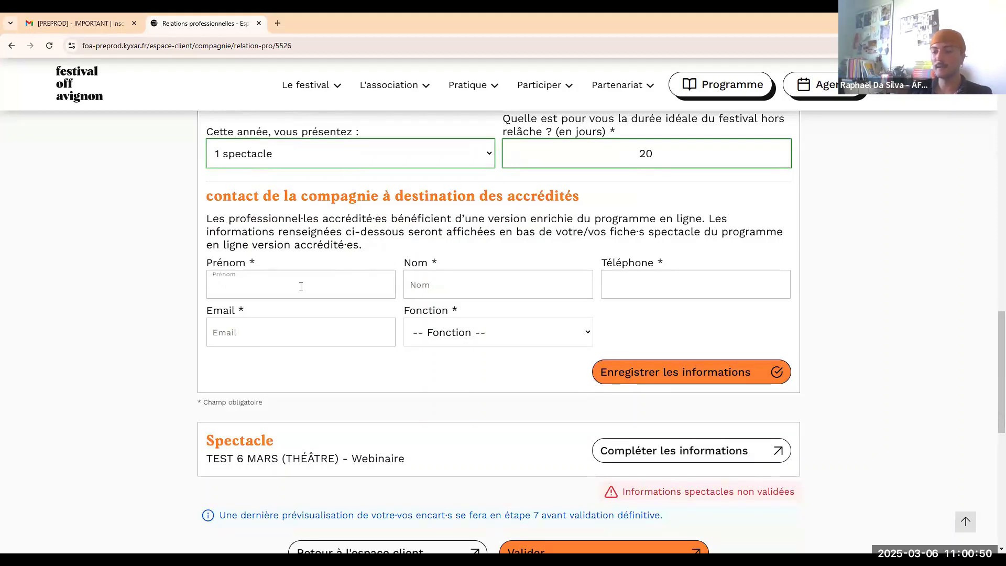
type("Personnel")
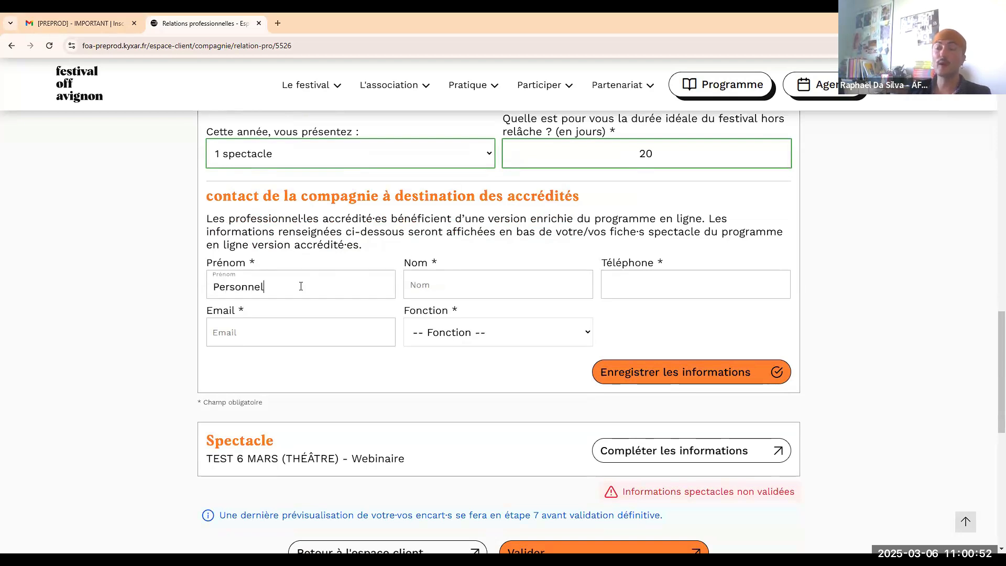
left_click(451, 286)
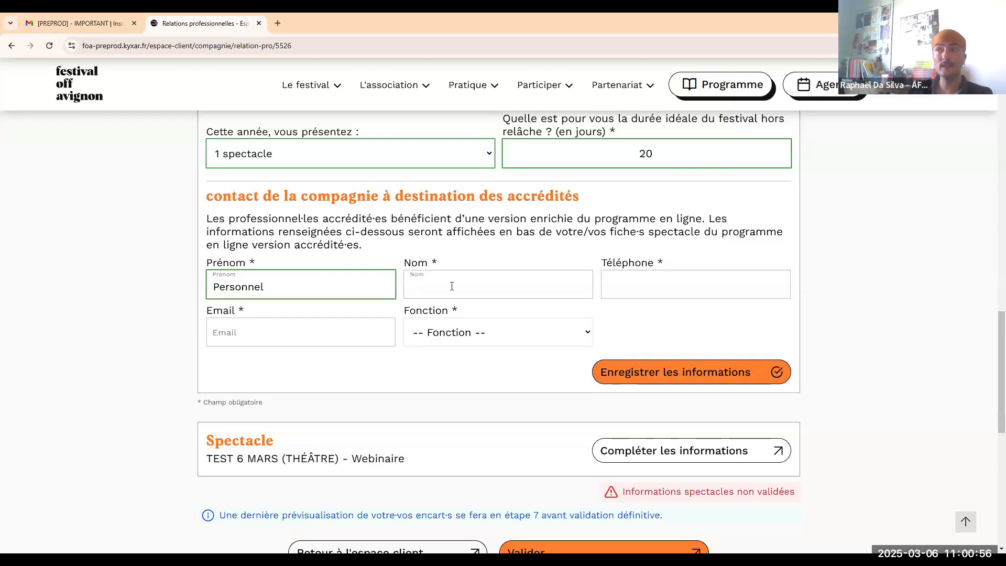
type("D")
key("BackSpace")
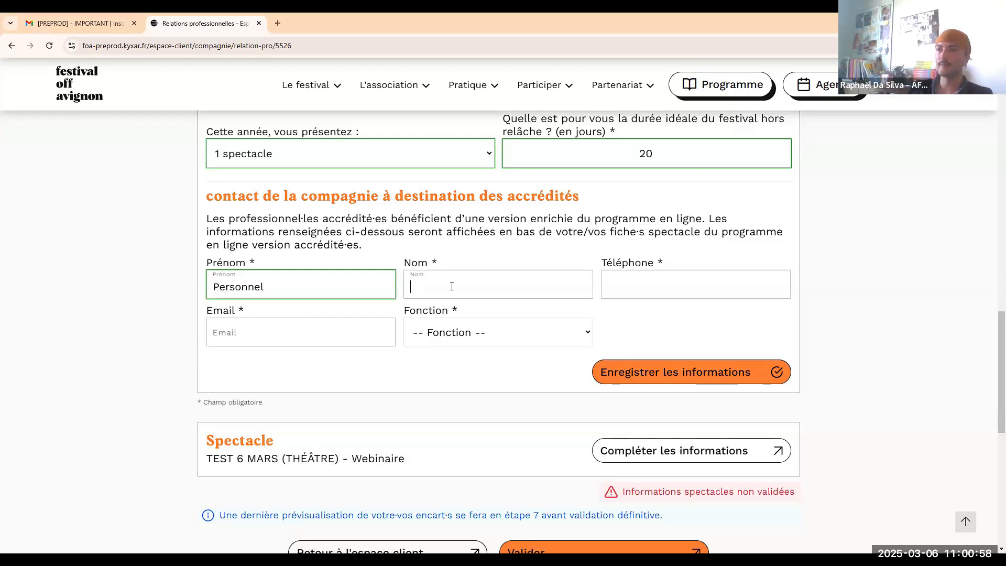
type("1")
left_click(687, 283)
type("000000000")
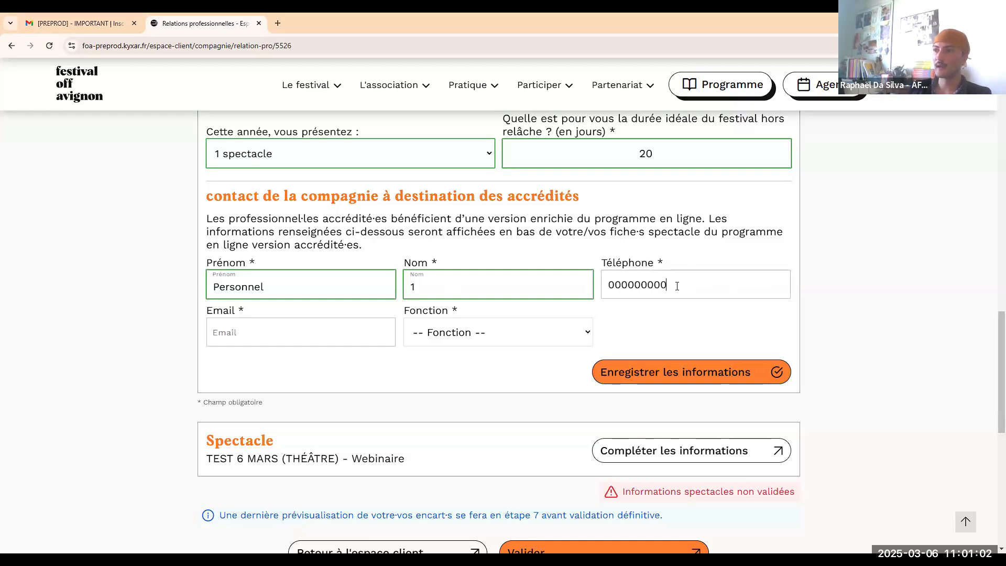
left_click(288, 344)
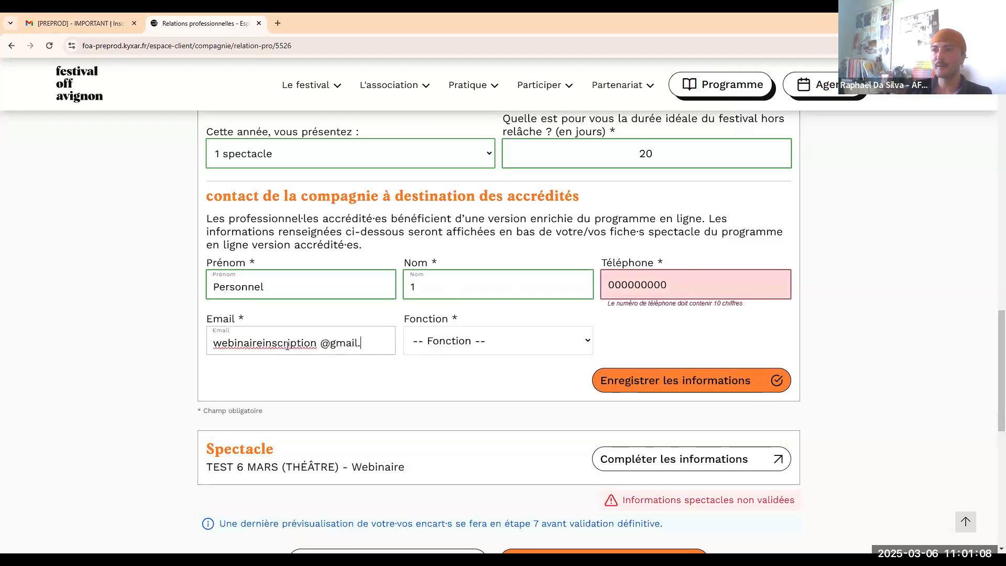
Correct the e-mail and phone entries, set the function to Communication, and save the contact.
left_click(321, 341)
key("BackSpace")
left_click(706, 288)
type("0")
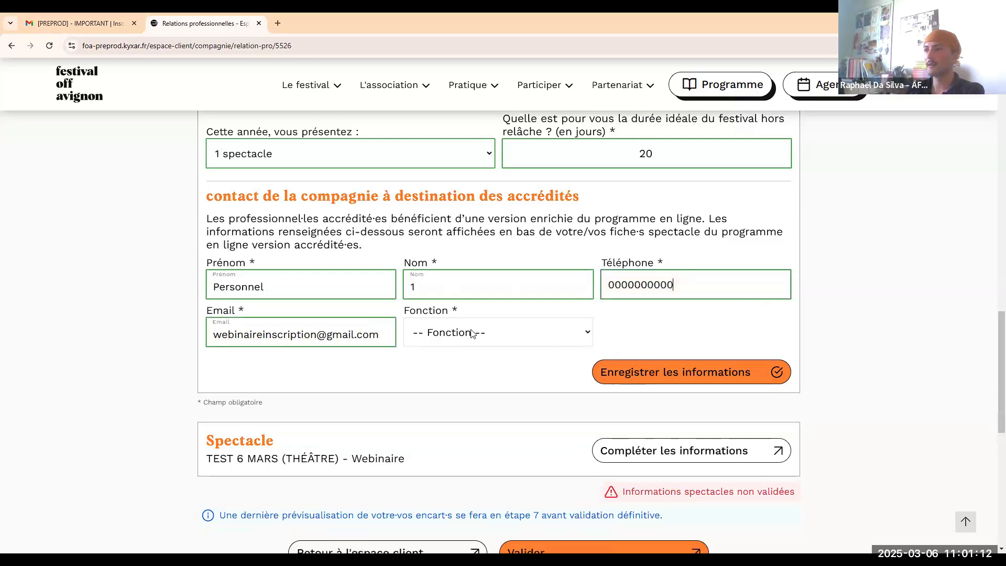
left_click(471, 333)
scroll(466, 218, "down", 10)
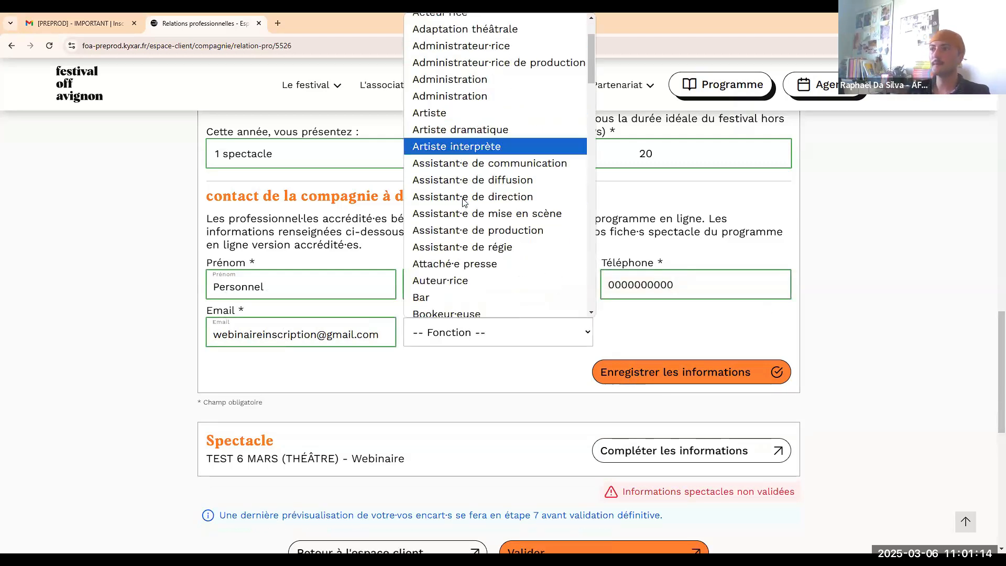
left_click(480, 224)
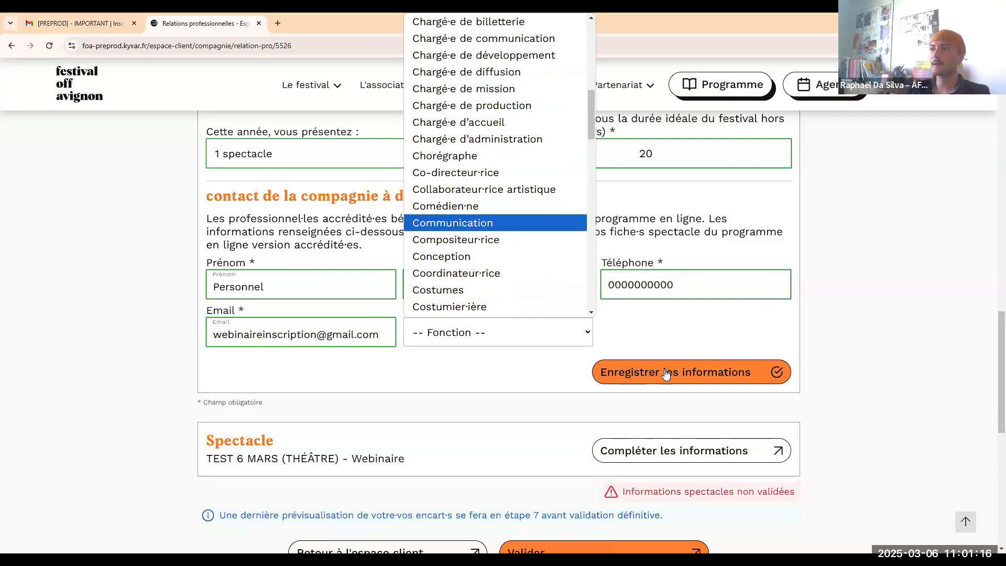
left_click(673, 373)
scroll(728, 377, "down", 20)
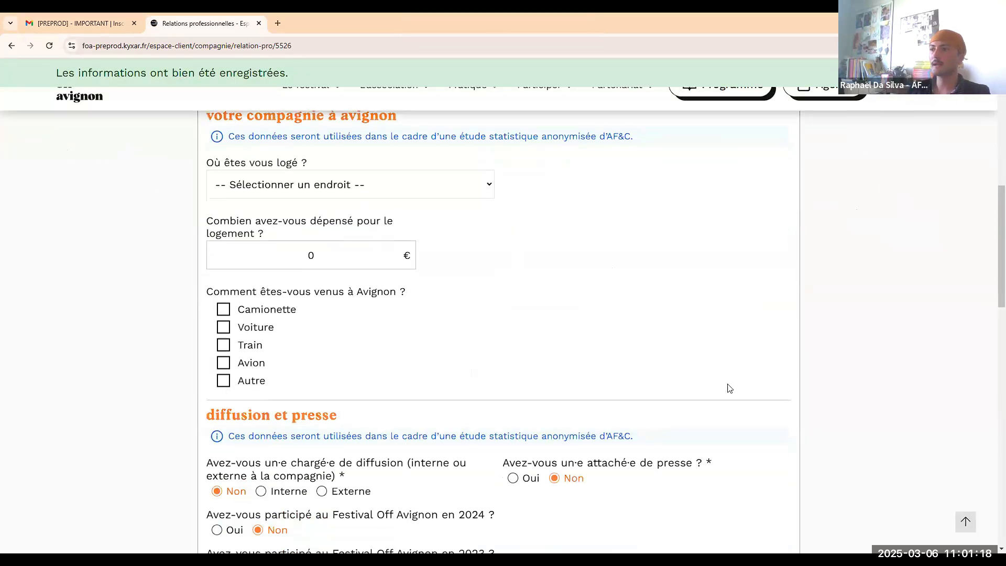
Open the show's professional relations details and tick Diversité as a theme.
left_click(700, 409)
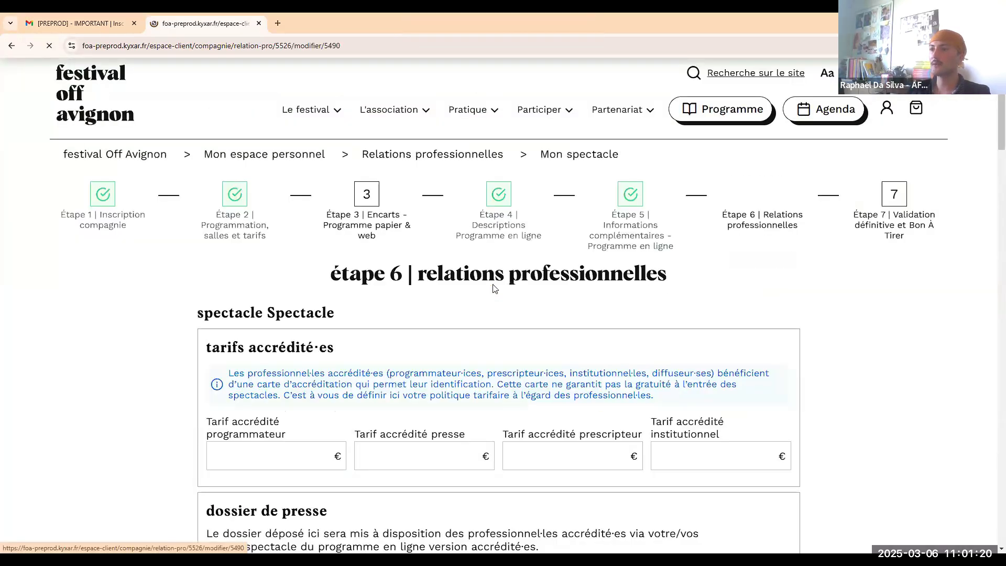
scroll(351, 287, "down", 3)
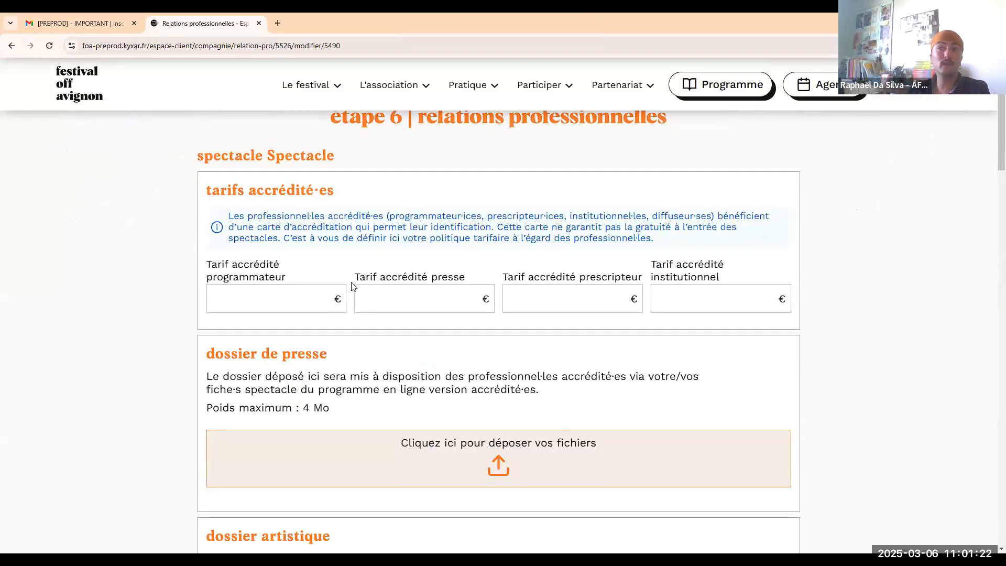
scroll(468, 257, "down", 1)
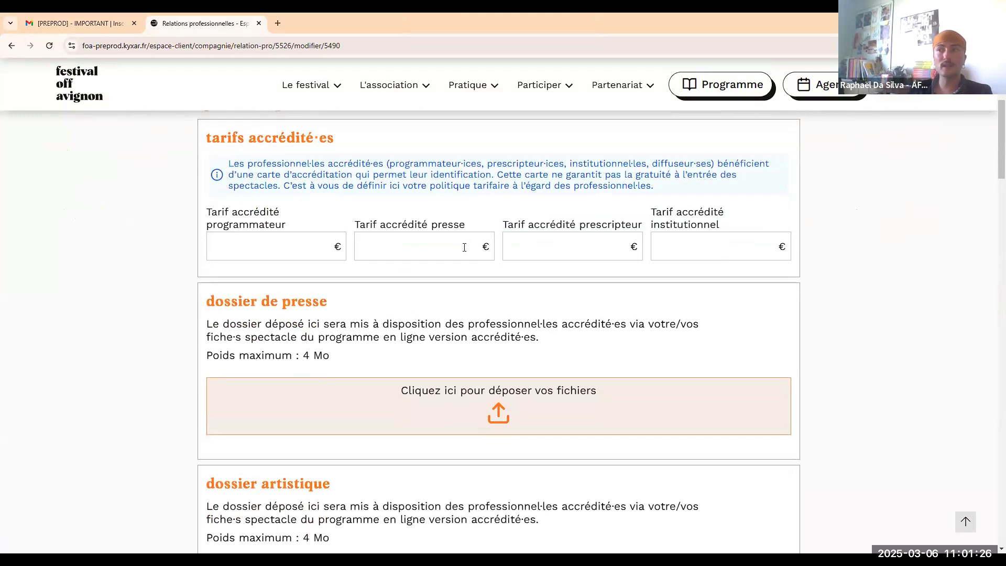
scroll(632, 176, "down", 1)
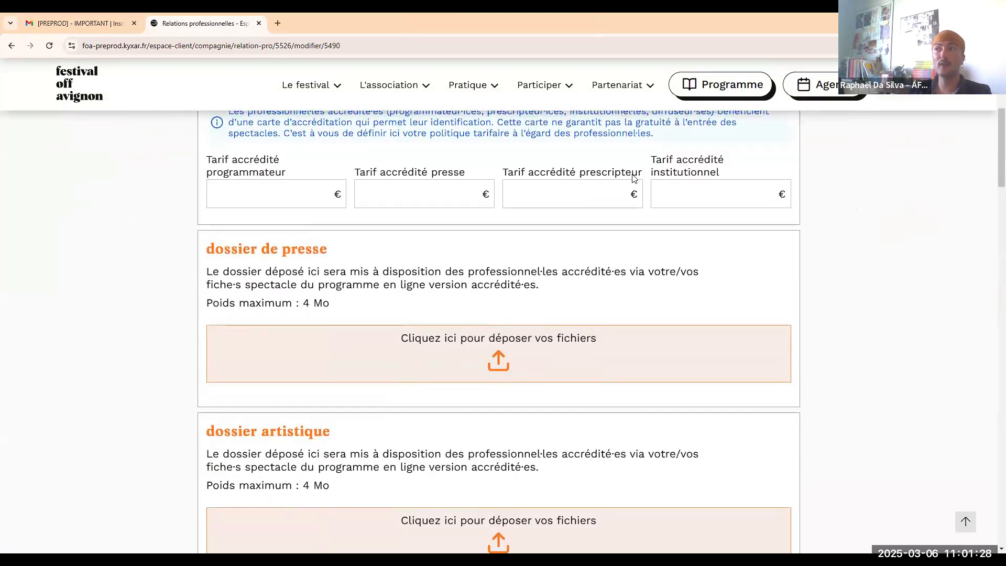
scroll(694, 219, "down", 1)
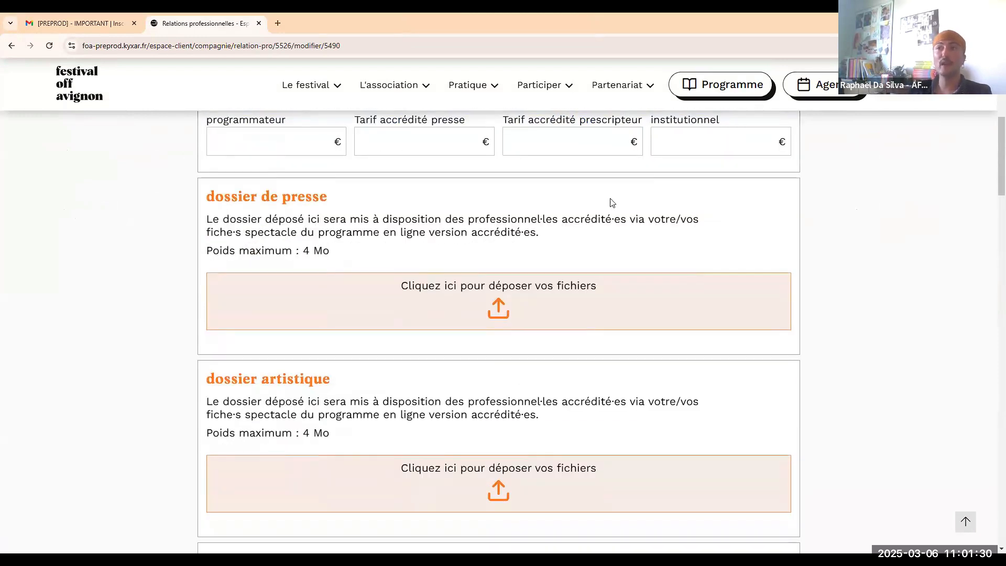
scroll(524, 194, "down", 1)
scroll(448, 187, "down", 5)
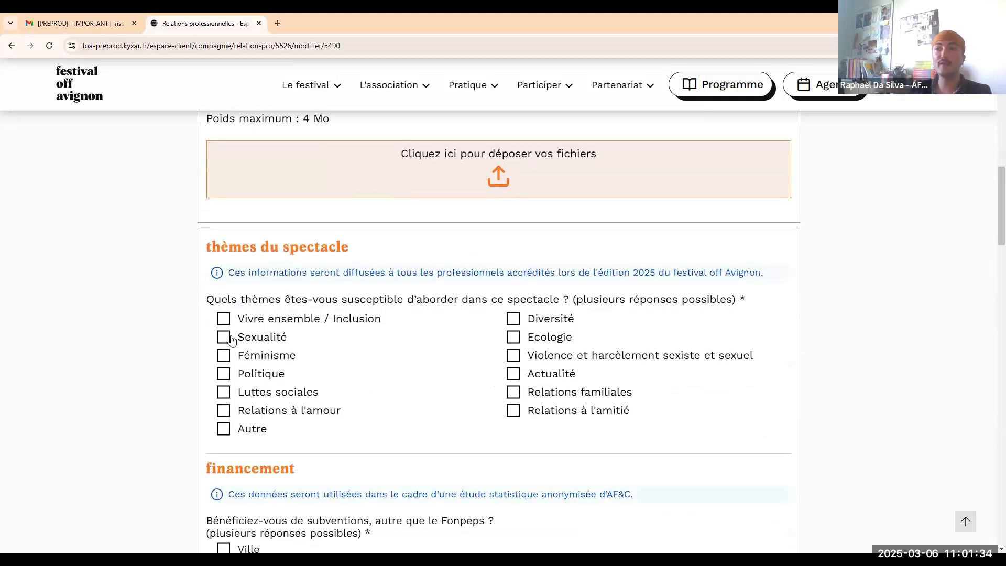
left_click(512, 318)
Under financement, tick 'Je ne bénéficie pas de ces subventions' after briefly trying Métropole.
scroll(467, 261, "down", 4)
scroll(466, 261, "down", 1)
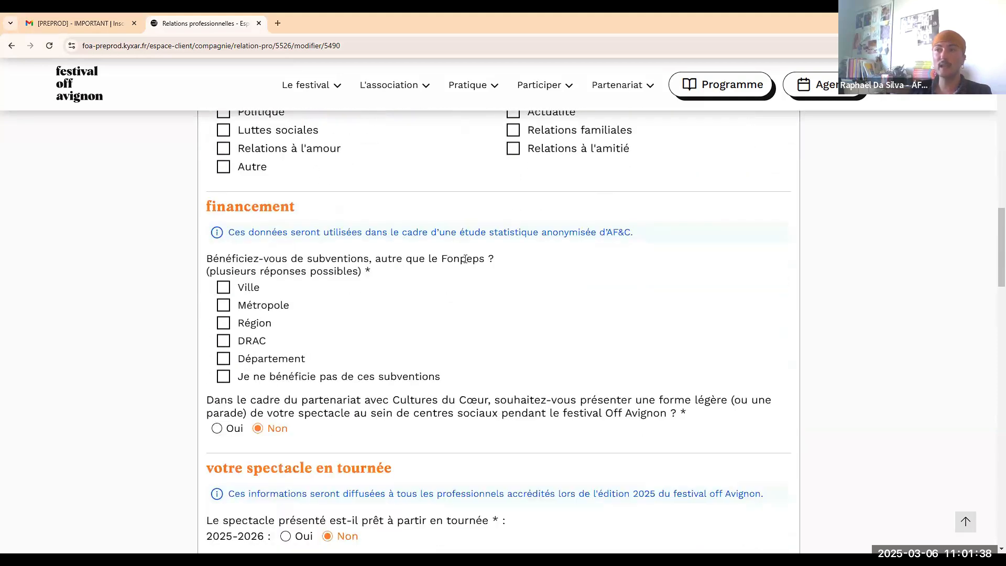
left_click(223, 376)
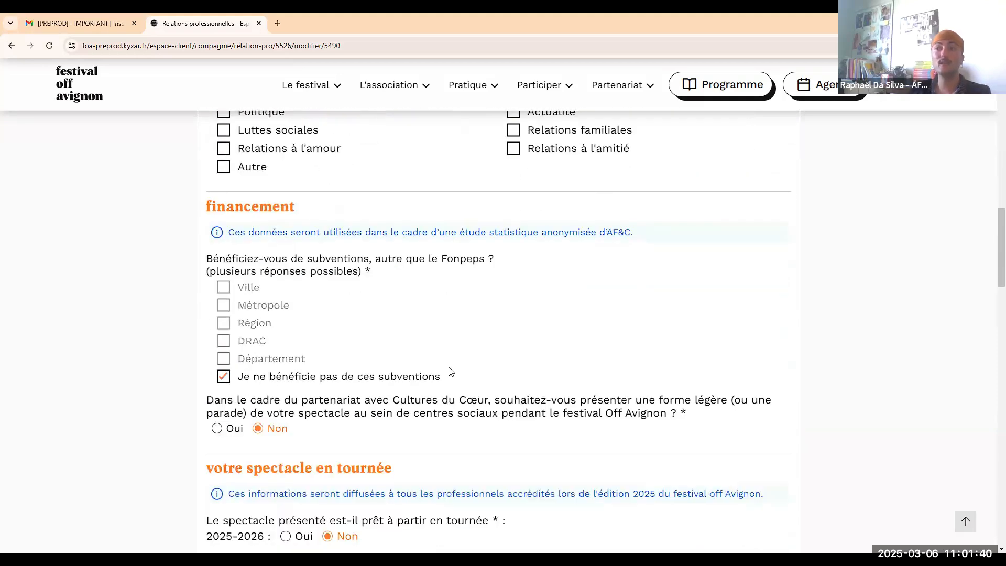
scroll(450, 371, "down", 1)
left_click(224, 330)
left_click(224, 260)
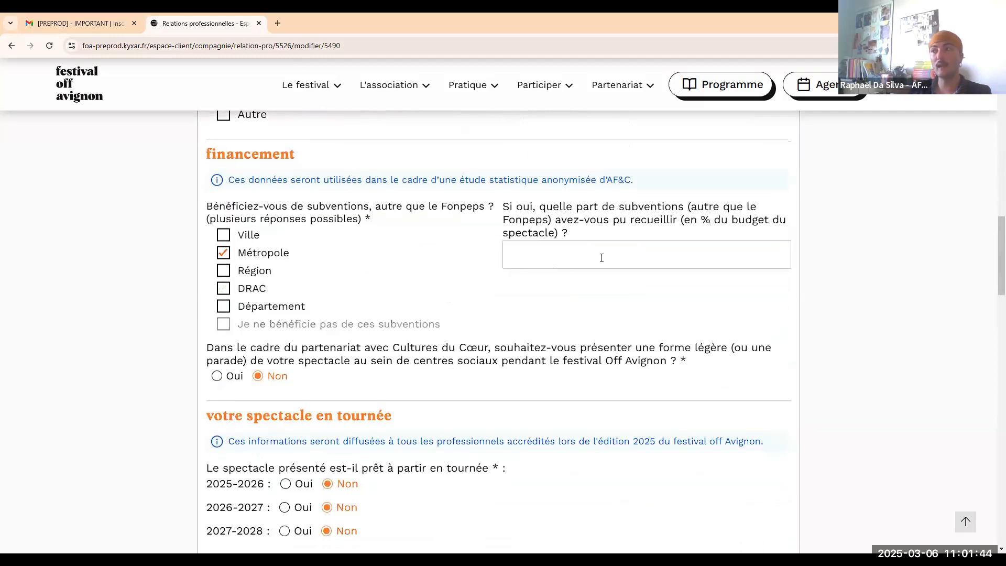
left_click(225, 253)
left_click(225, 334)
scroll(438, 272, "down", 4)
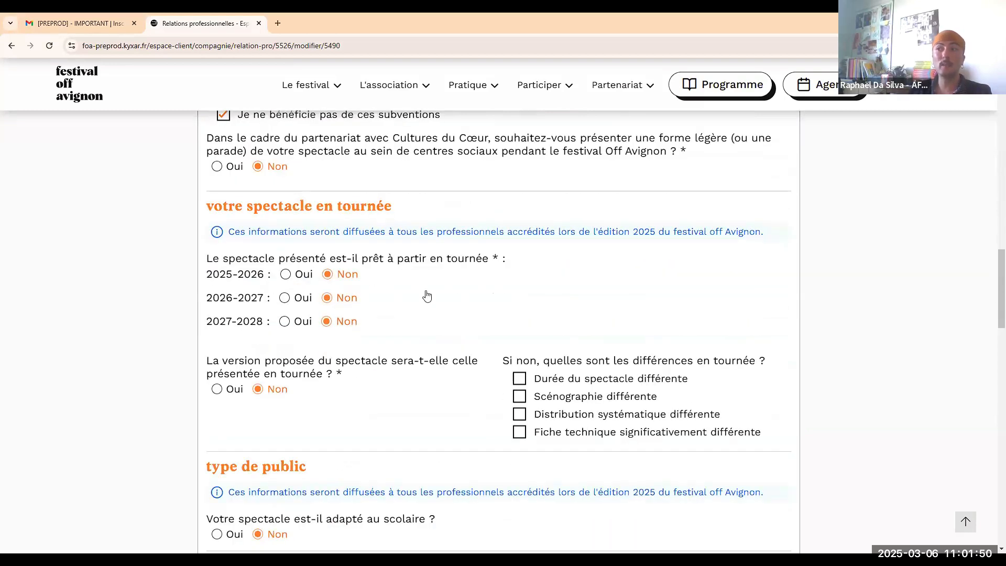
scroll(483, 299, "down", 2)
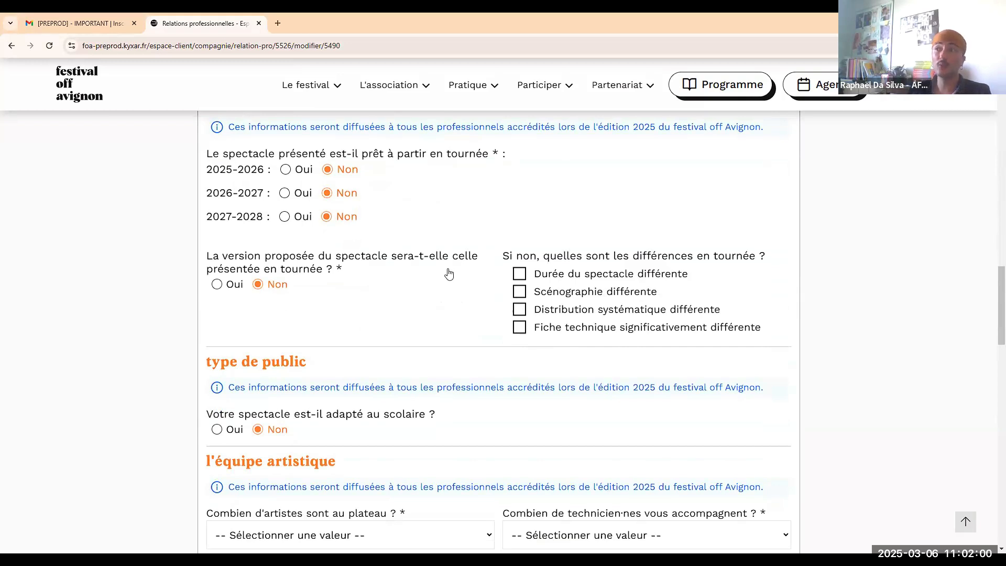
scroll(458, 260, "down", 3)
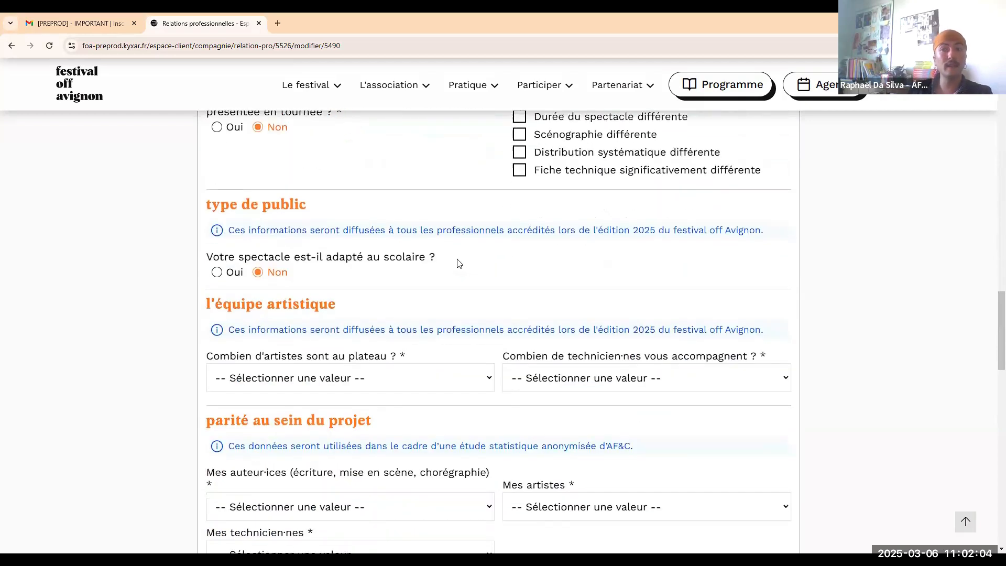
scroll(458, 262, "down", 2)
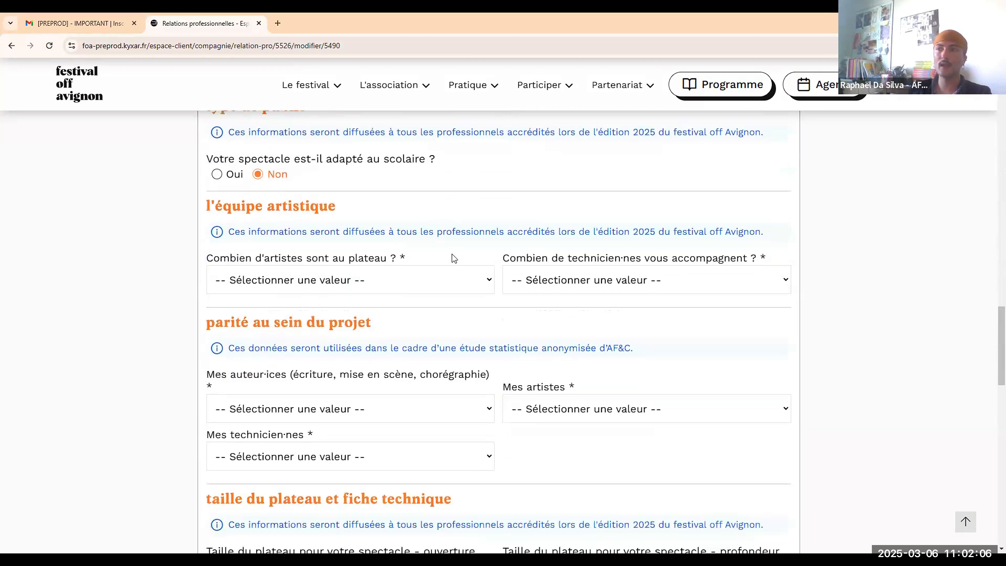
Set 3 artists on stage and 3 accompanying technicians.
left_click(395, 276)
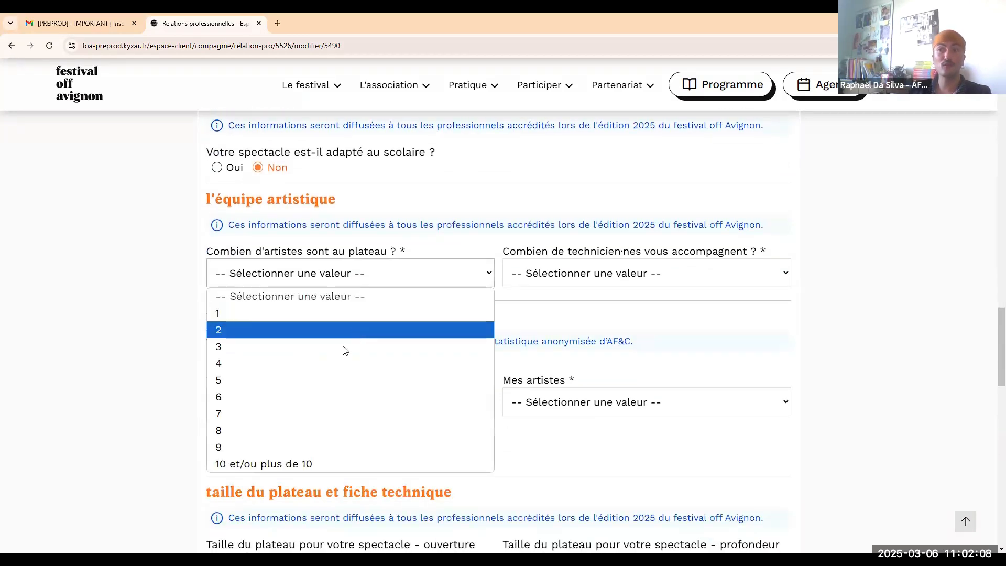
left_click(674, 283)
left_click(674, 283)
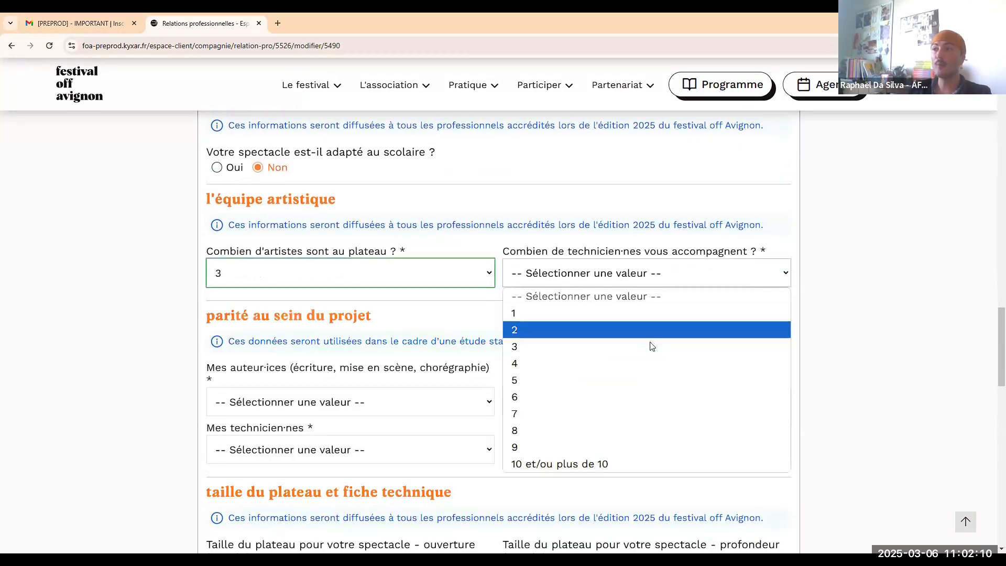
left_click(649, 343)
Set the authors', artists' and technicians' gender balance to Parité.
scroll(424, 313, "down", 2)
left_click(388, 301)
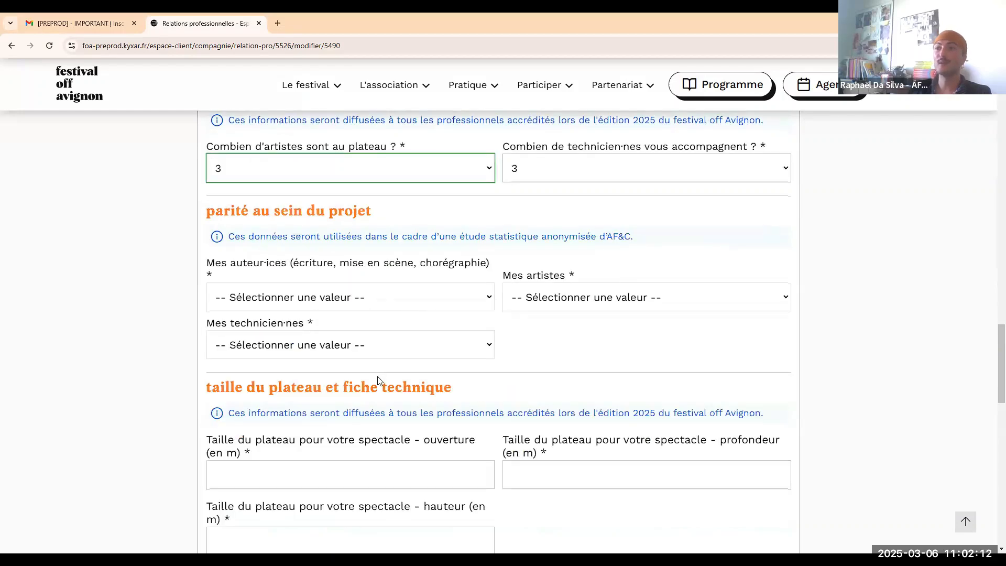
left_click(385, 388)
left_click(578, 308)
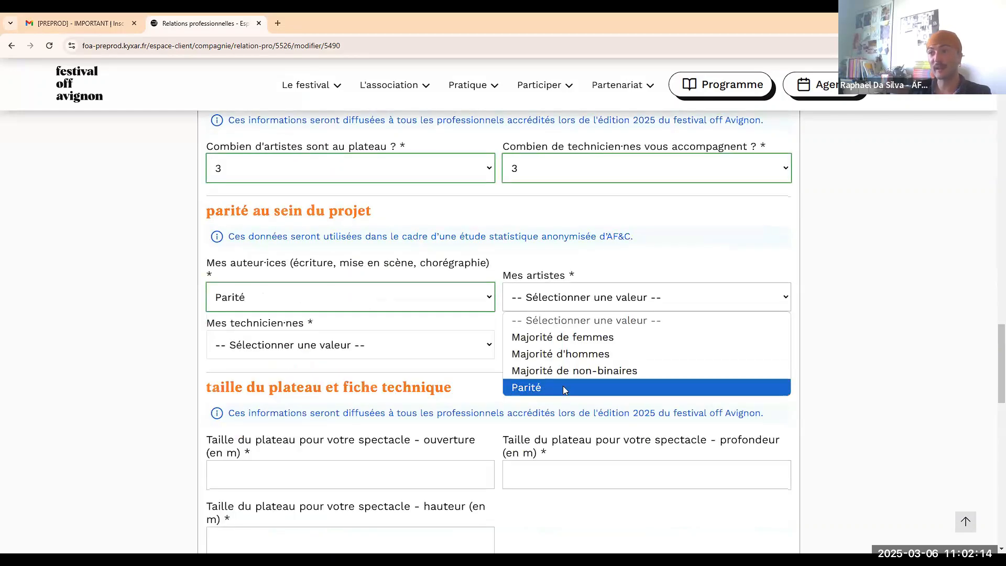
left_click(571, 387)
left_click(423, 345)
left_click(425, 435)
Enter 5 for the stage opening width, depth and height.
scroll(488, 309, "down", 6)
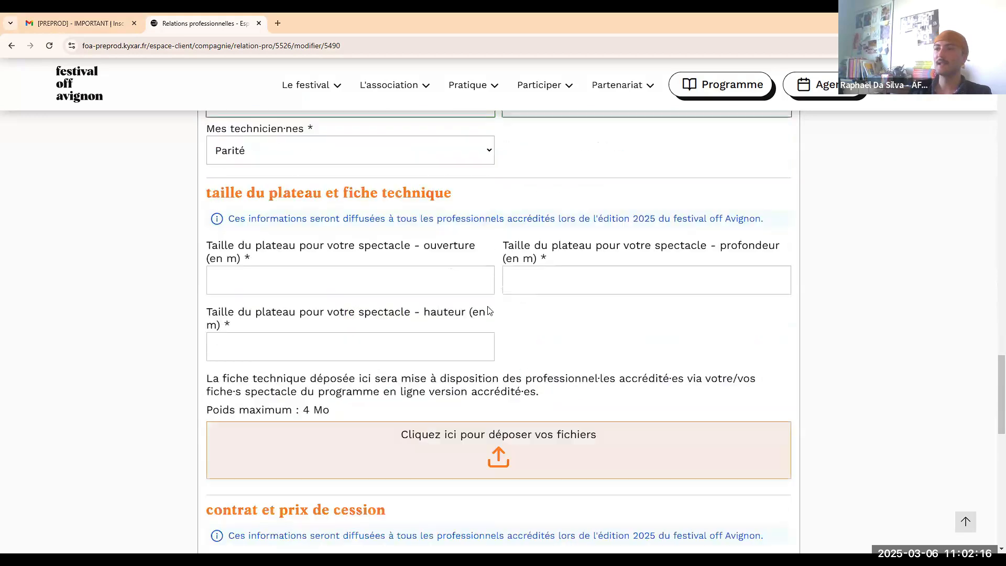
left_click(334, 167)
type("5")
left_click(628, 150)
type("5")
left_click(362, 226)
type("5")
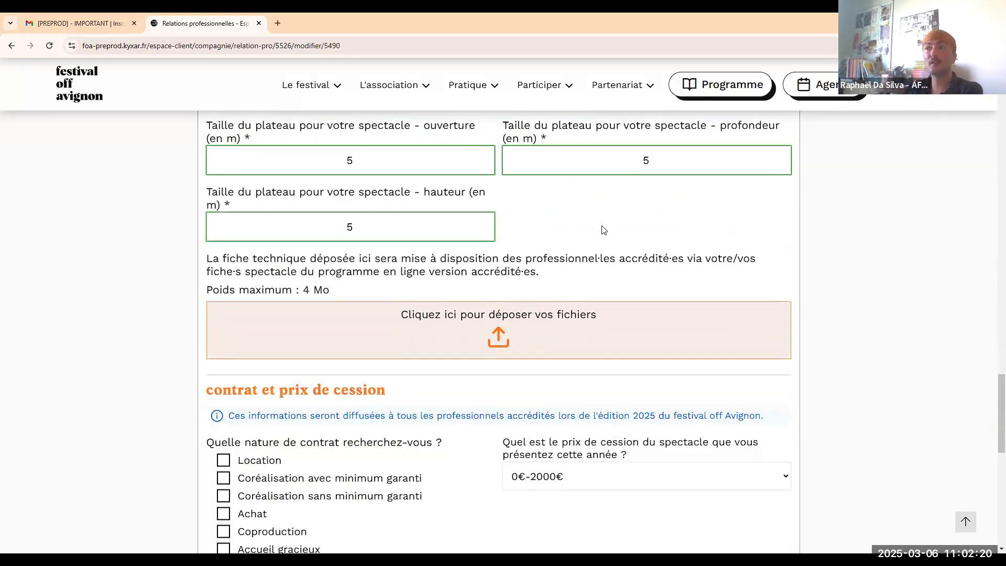
Choose Location as the sought contract type.
scroll(603, 227, "down", 1)
scroll(312, 182, "up", 3)
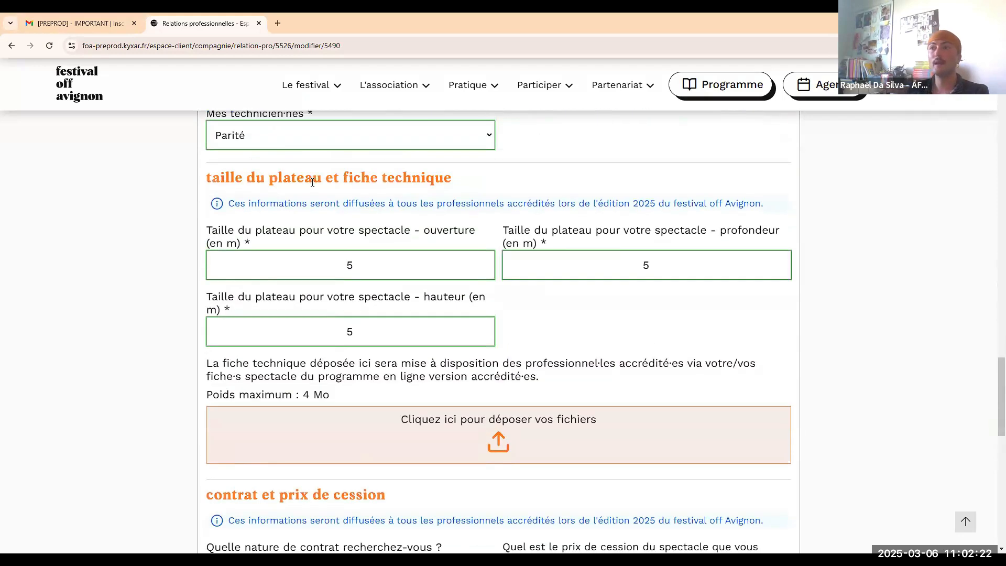
scroll(506, 284, "down", 3)
scroll(552, 301, "up", 1)
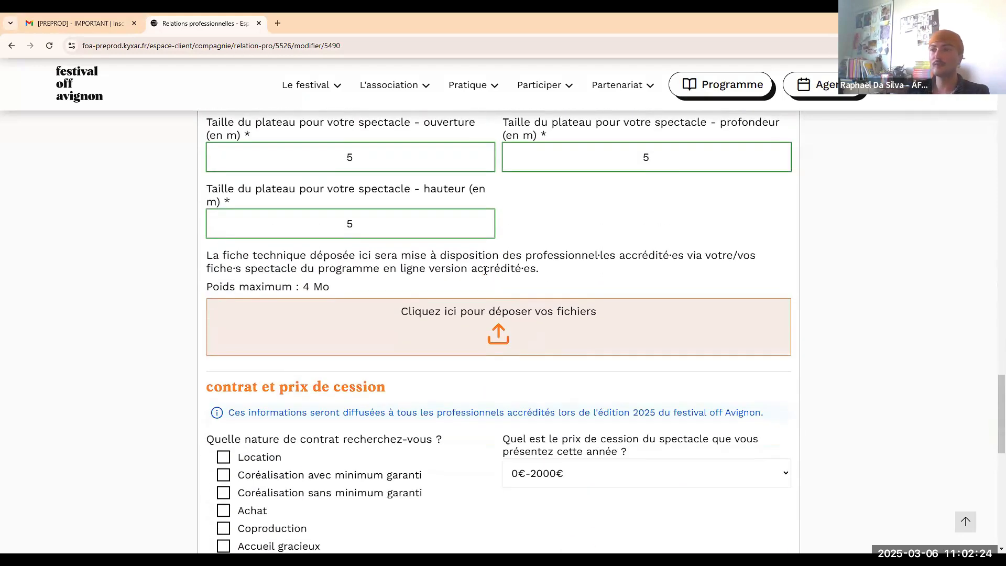
scroll(486, 274, "down", 2)
scroll(486, 274, "down", 1)
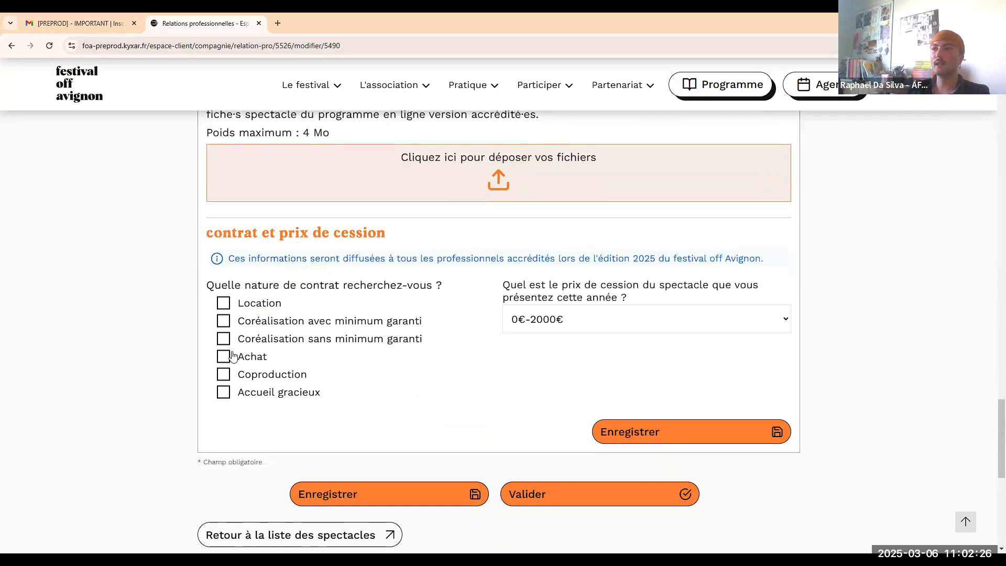
left_click(224, 304)
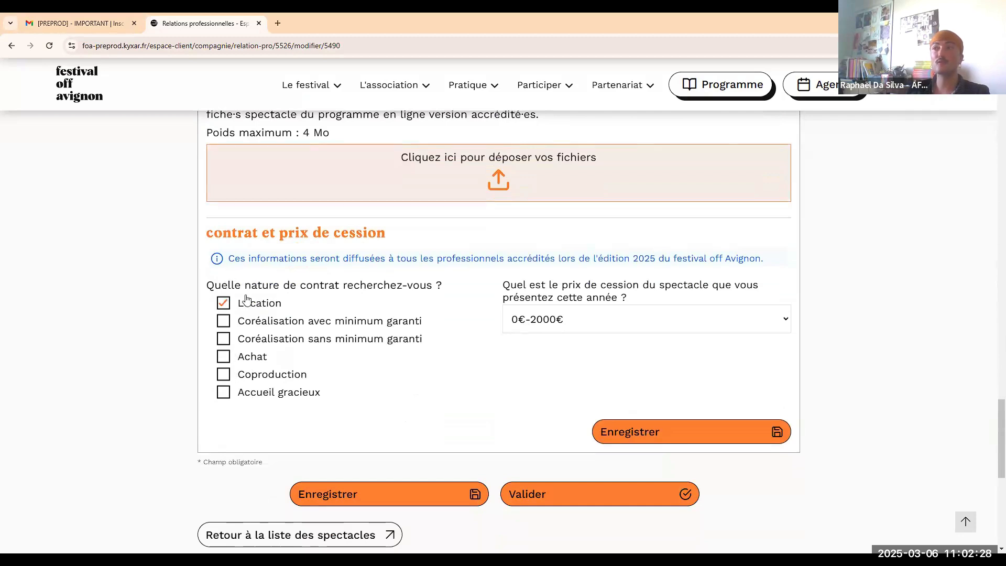
Save the professional-relations details and validate the step 6 form.
scroll(469, 370, "down", 1)
scroll(470, 369, "up", 7)
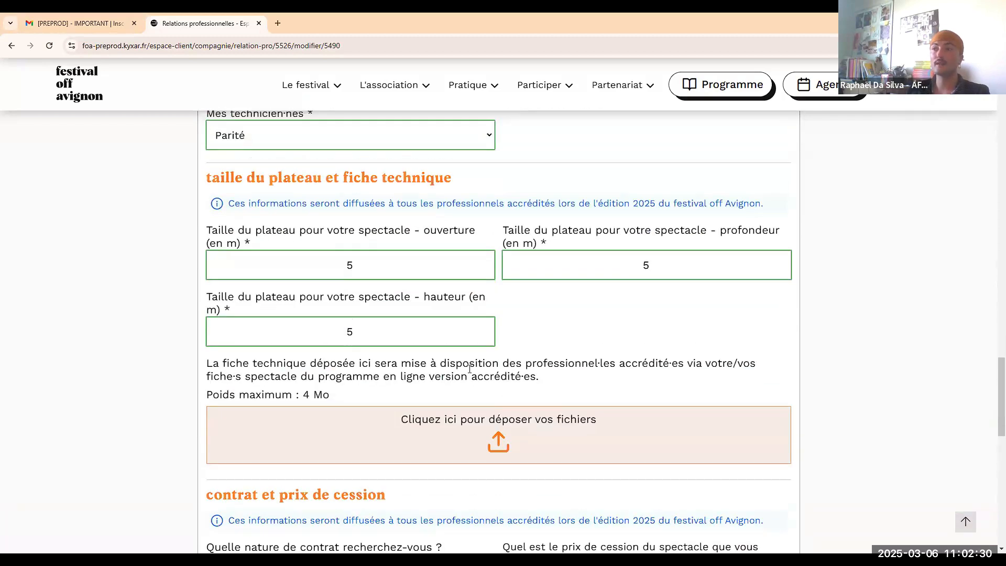
scroll(470, 369, "up", 5)
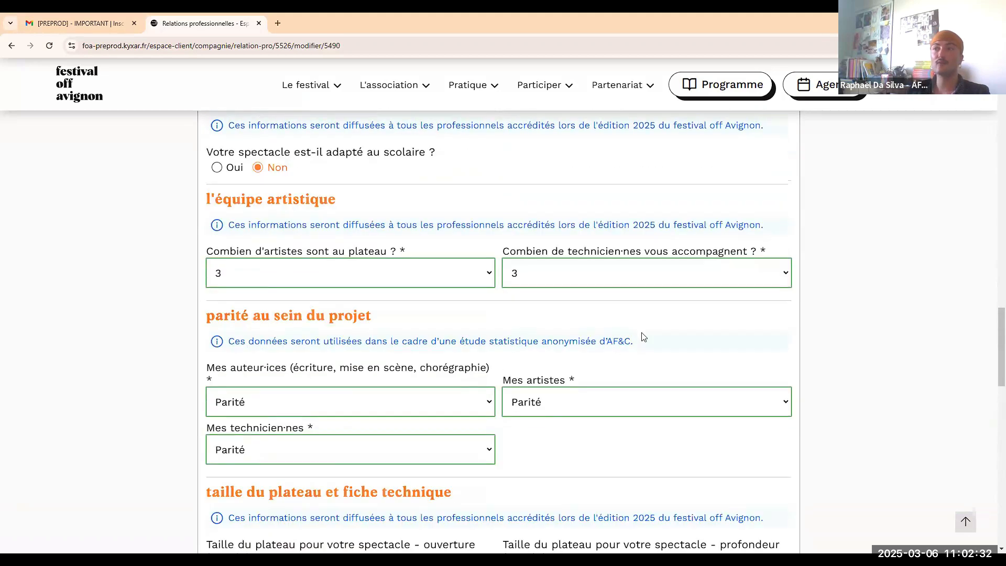
scroll(641, 335, "down", 10)
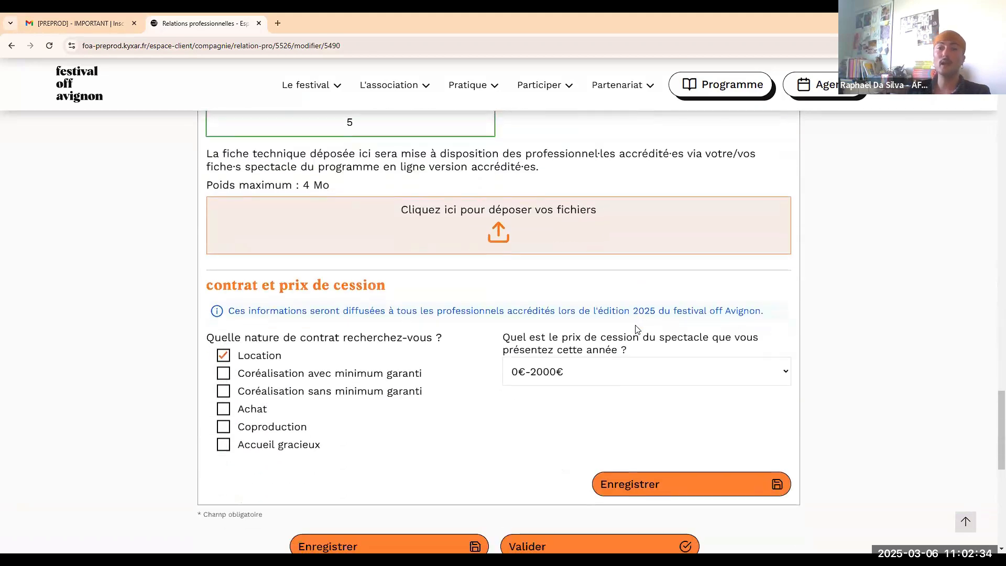
scroll(555, 403, "down", 1)
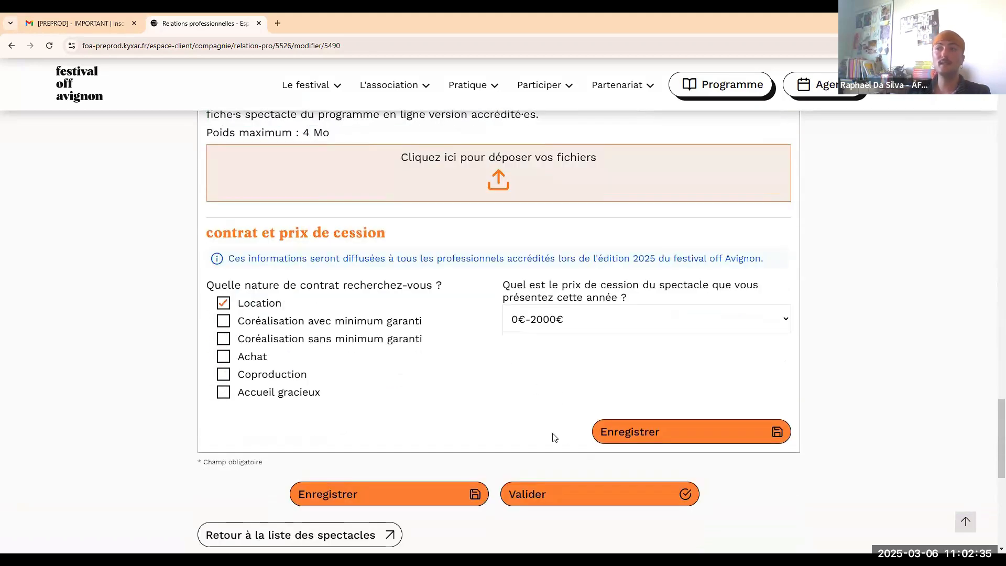
left_click(635, 442)
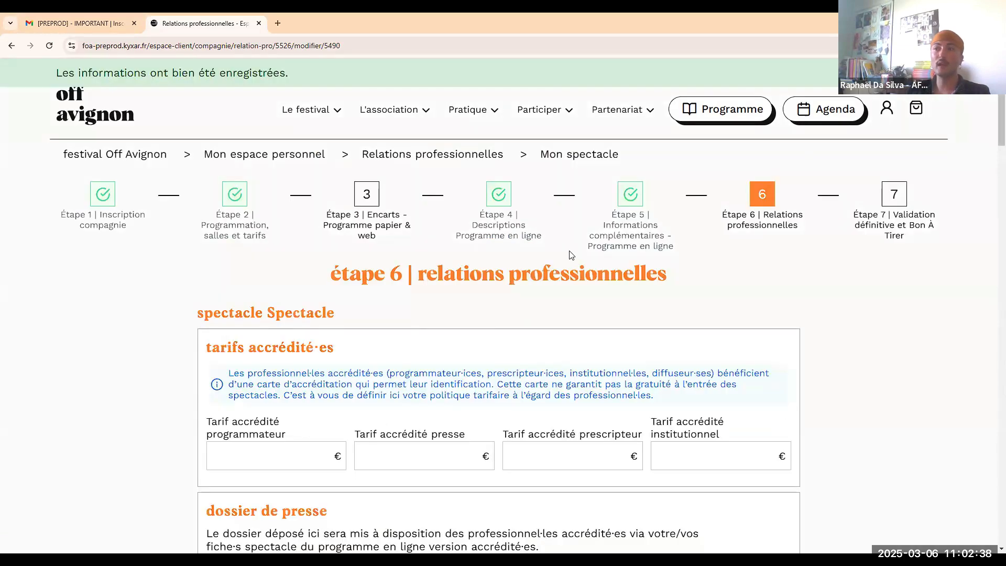
scroll(595, 289, "down", 20)
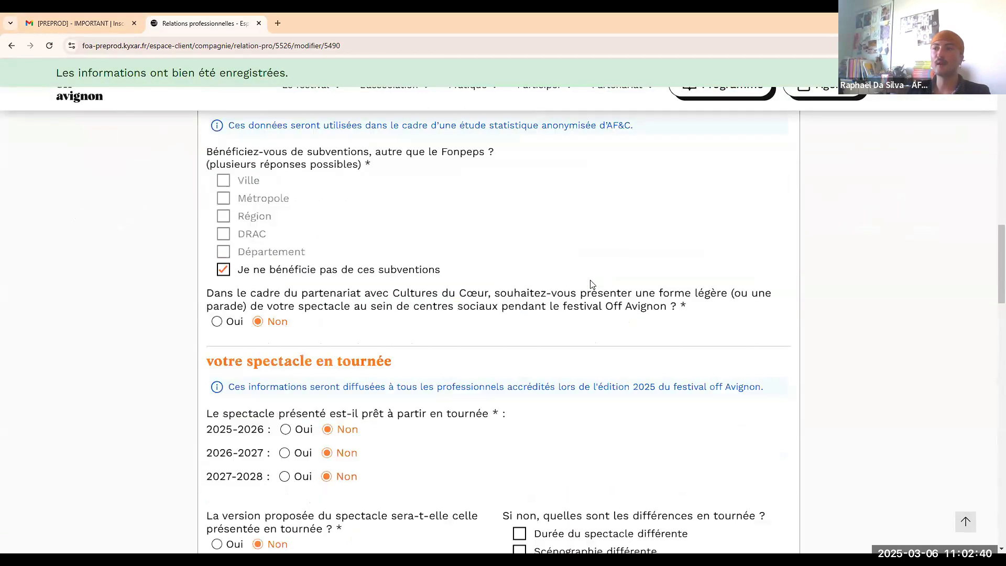
scroll(589, 289, "down", 20)
scroll(587, 296, "up", 4)
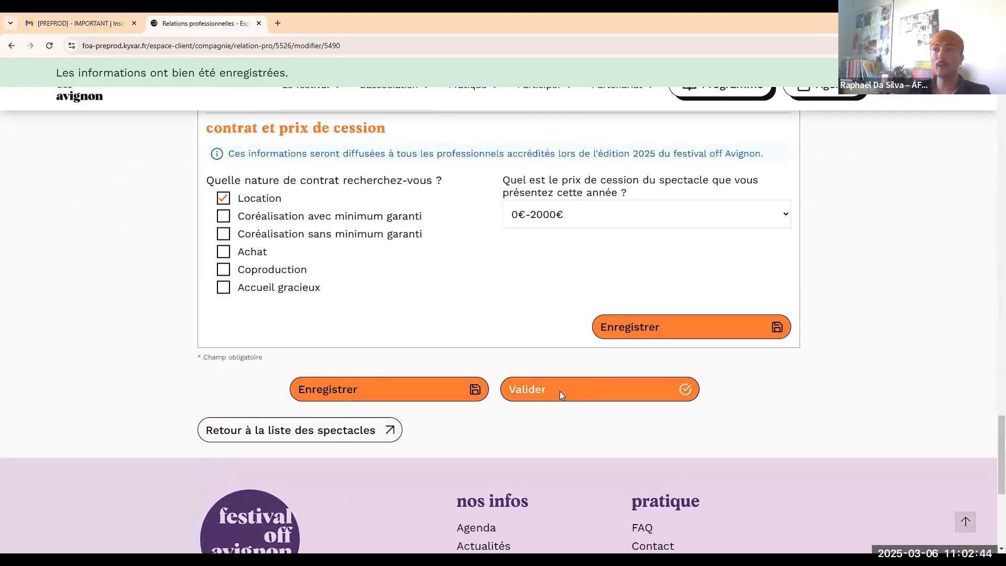
left_click(560, 390)
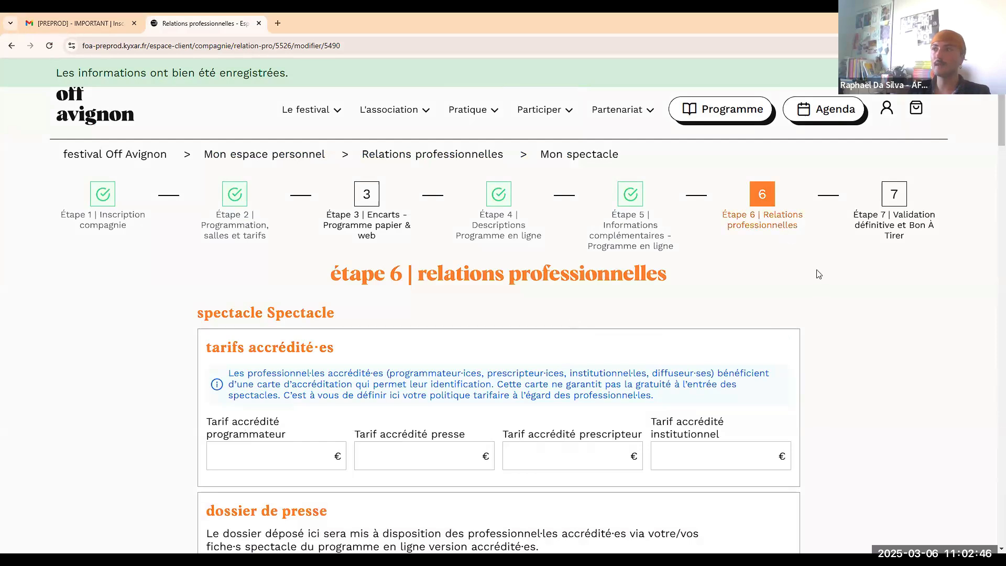
Return from step 7 to the step 6 form and validate it.
left_click(857, 219)
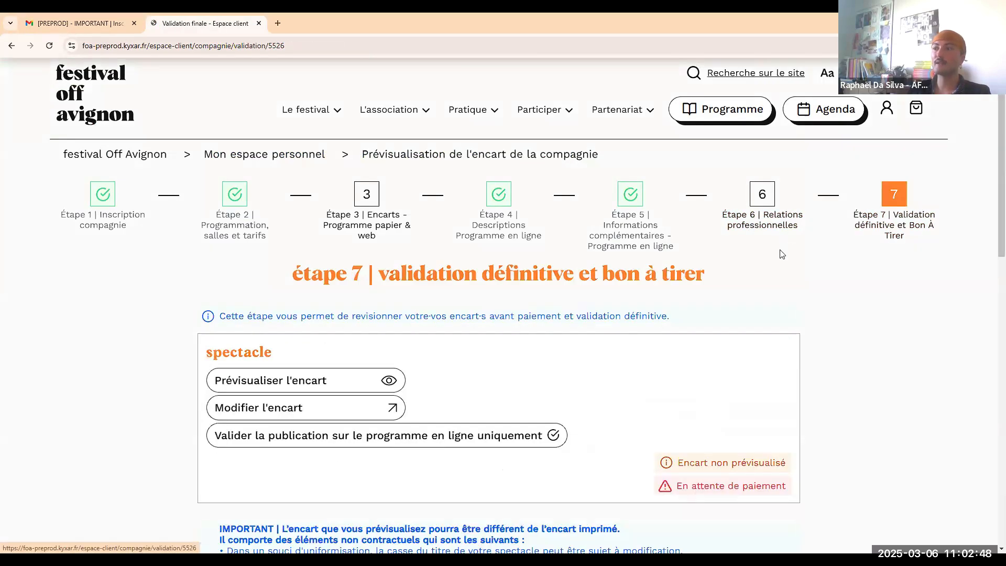
left_click(765, 230)
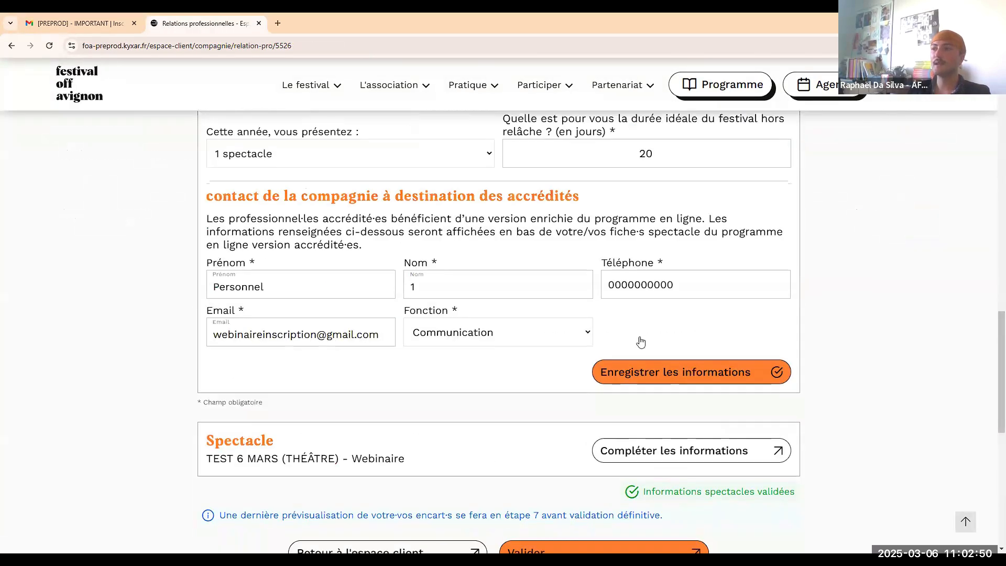
scroll(641, 342, "down", 8)
scroll(632, 282, "up", 2)
left_click(590, 248)
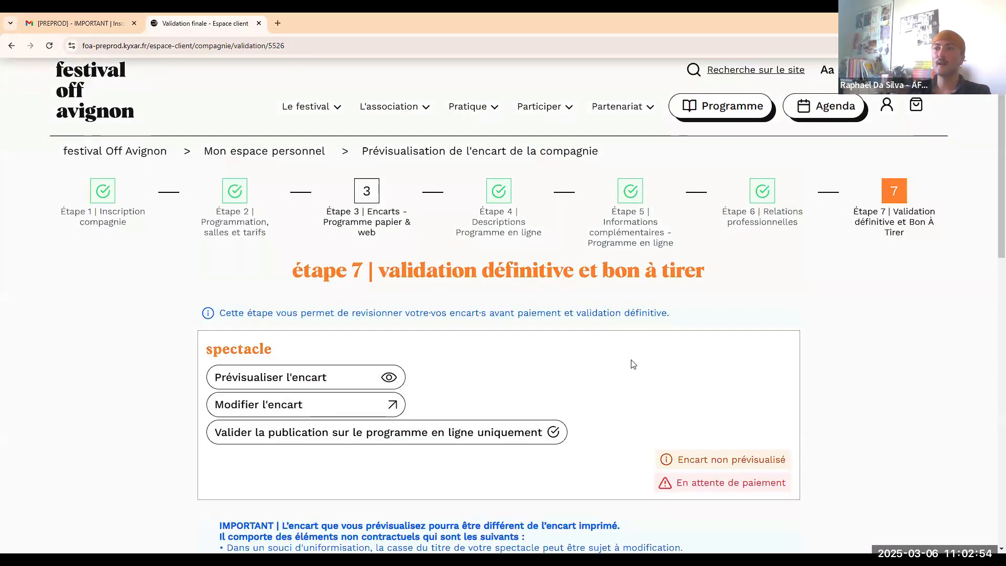
Preview the show's encart, then close the preview.
scroll(633, 364, "down", 1)
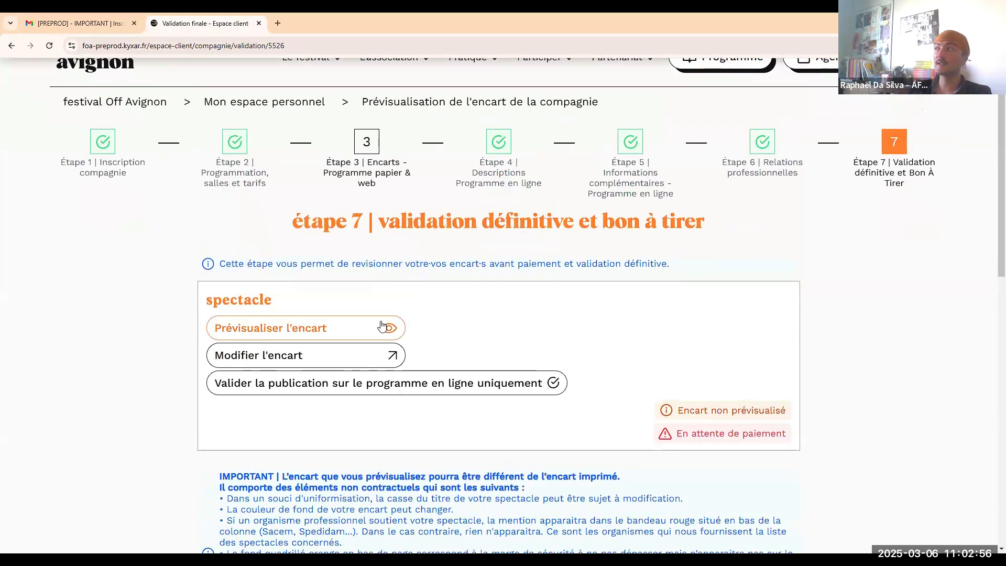
left_click(382, 326)
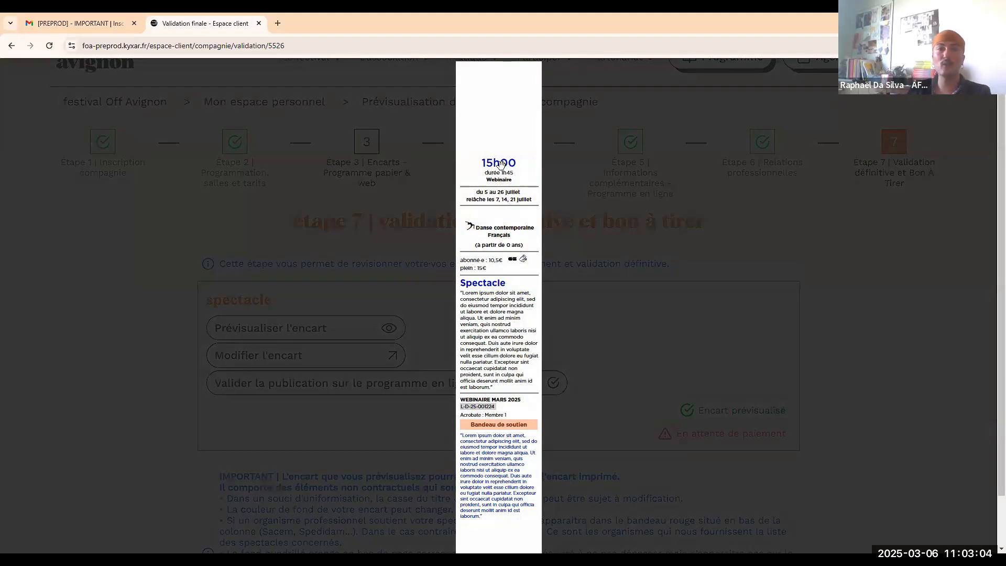
left_click(716, 292)
scroll(717, 292, "down", 1)
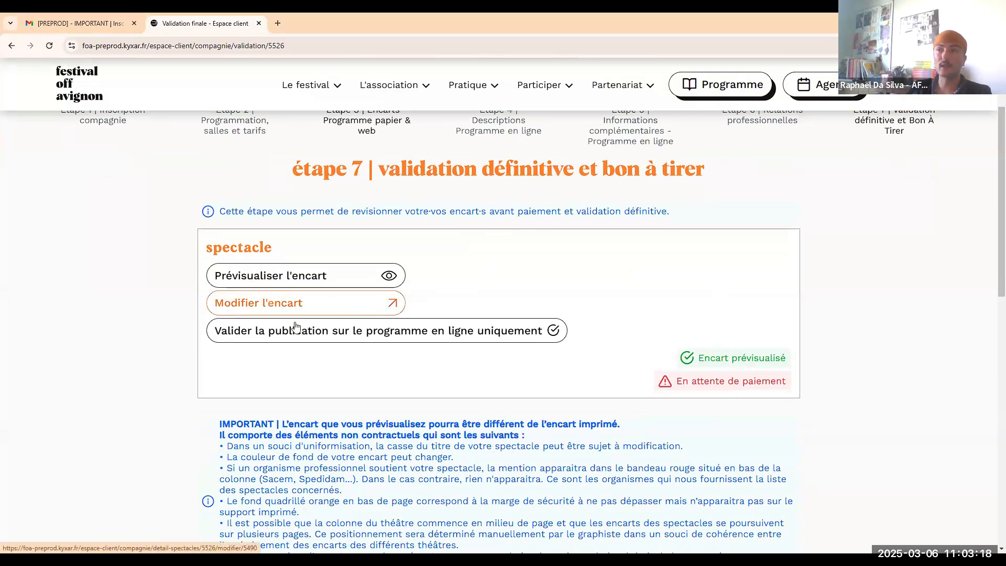
scroll(295, 326, "down", 1)
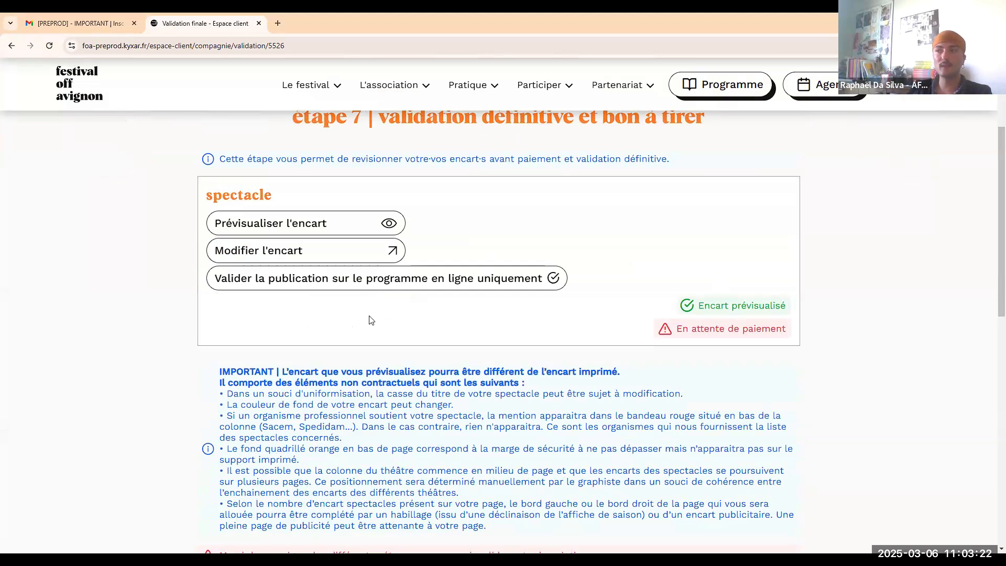
scroll(372, 322, "up", 1)
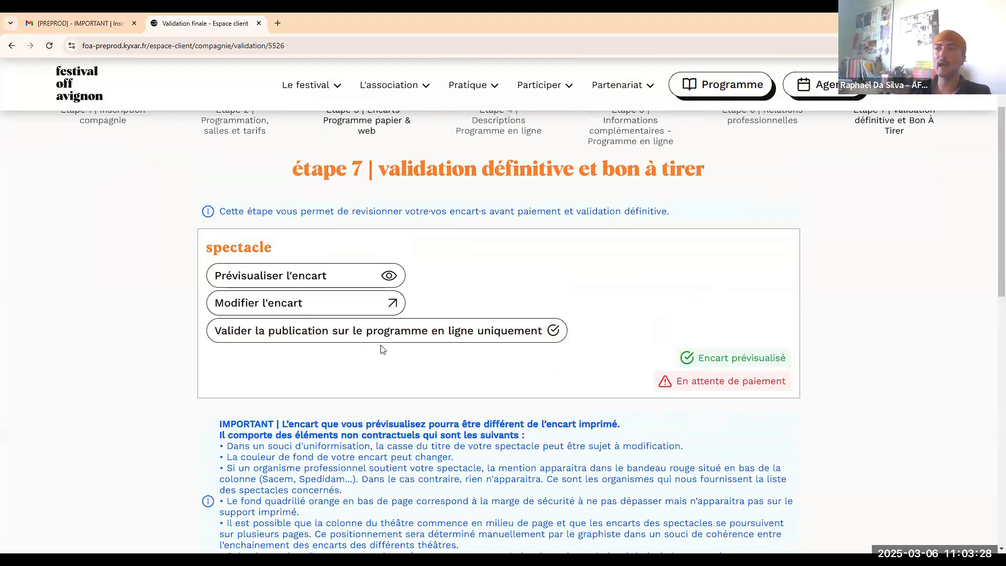
Publish the encart on the online programme only, confirming, and close the theatres' preview.
left_click(394, 331)
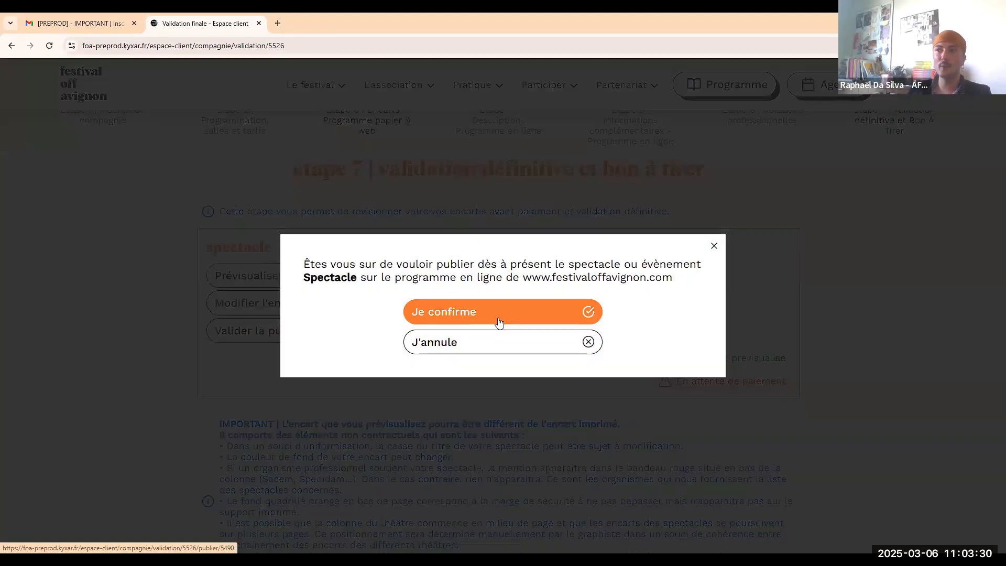
left_click(499, 322)
scroll(586, 299, "down", 8)
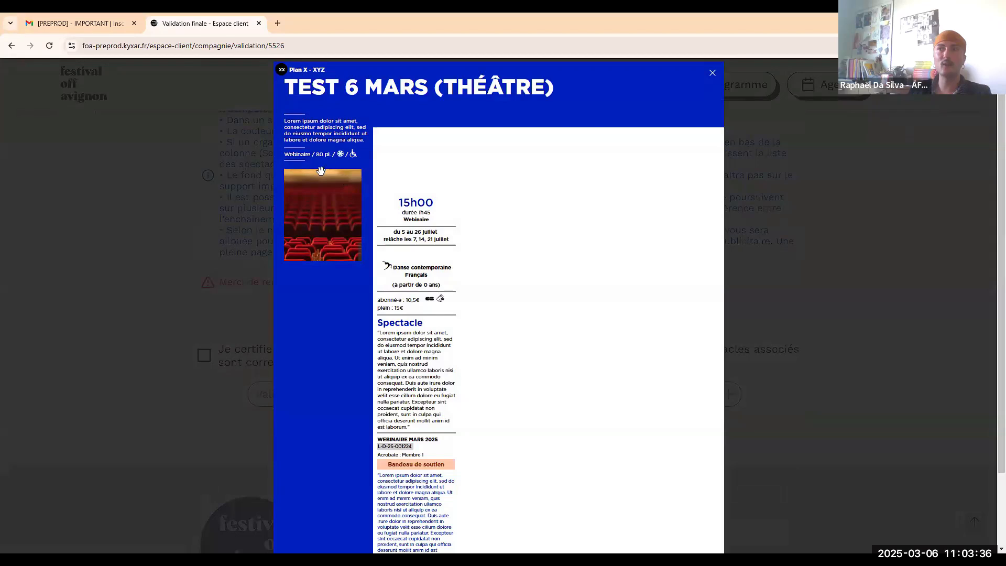
left_click(816, 353)
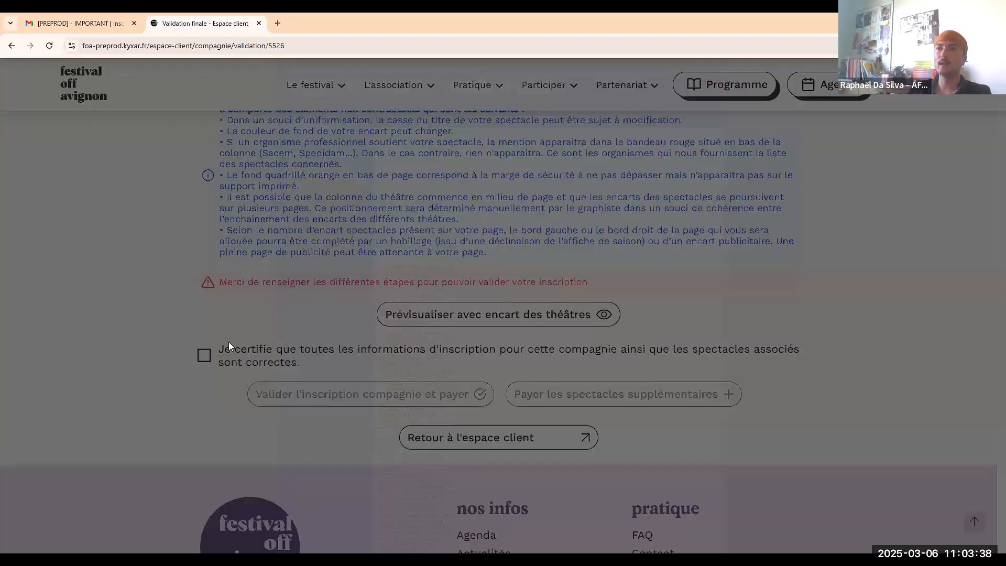
Tick the Je certifie statement confirming the registration information is correct.
left_click(203, 355)
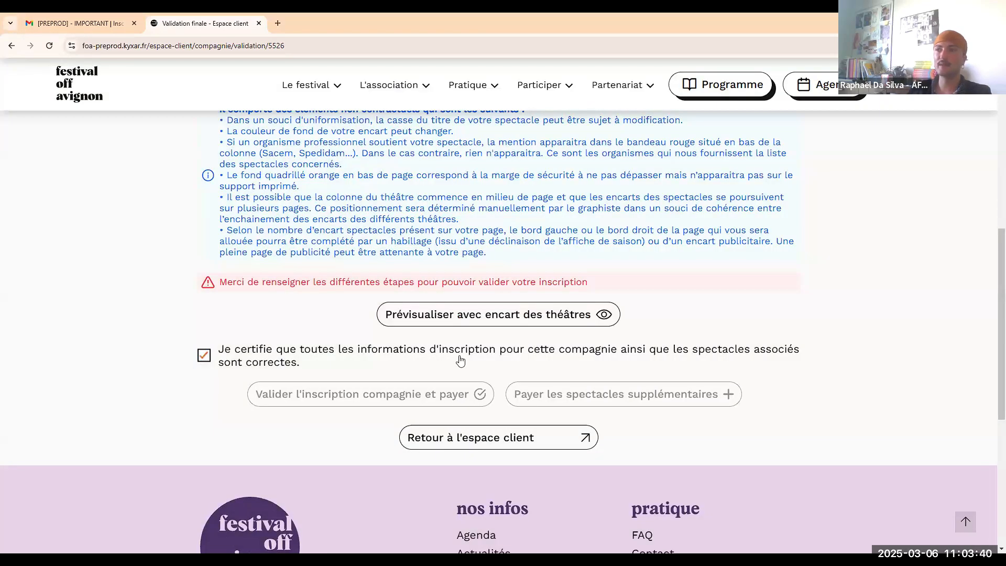
scroll(527, 316, "up", 7)
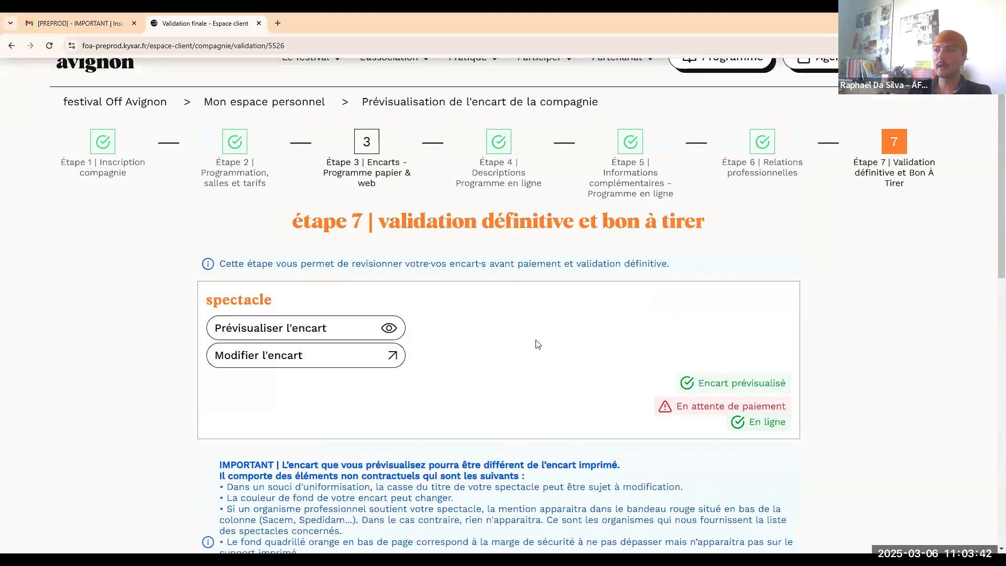
scroll(540, 341, "down", 2)
scroll(538, 340, "down", 6)
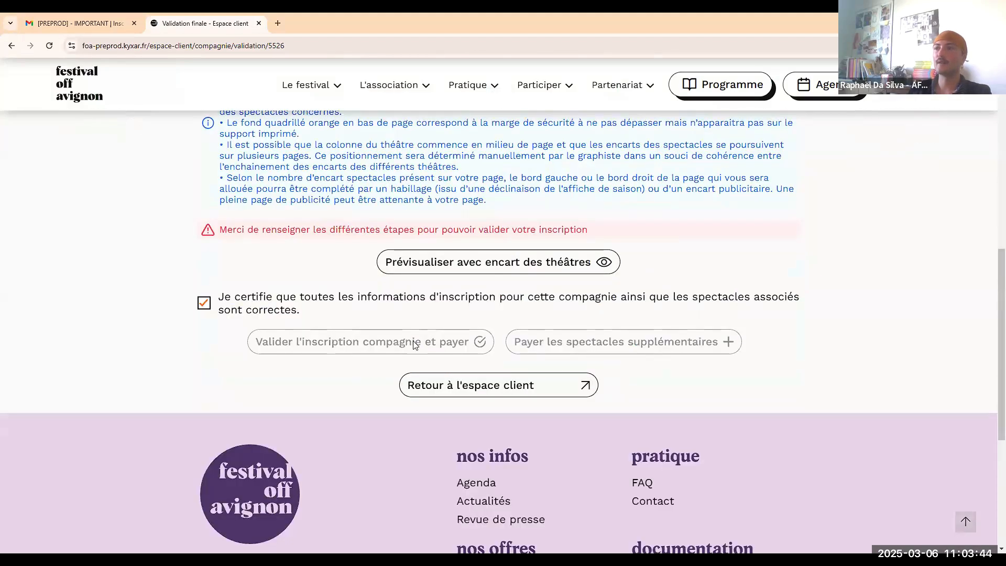
scroll(414, 344, "up", 1)
scroll(287, 288, "up", 8)
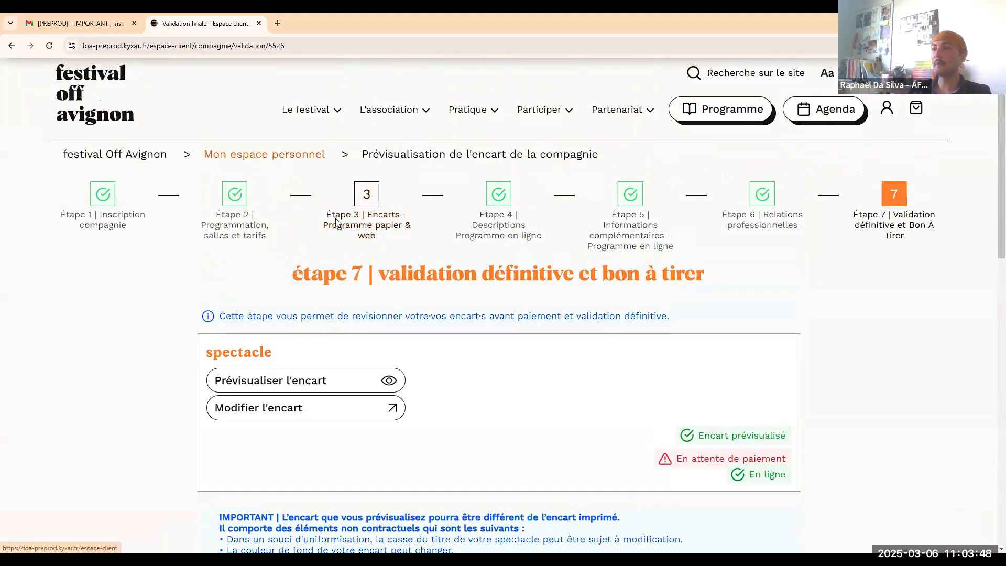
scroll(507, 288, "down", 8)
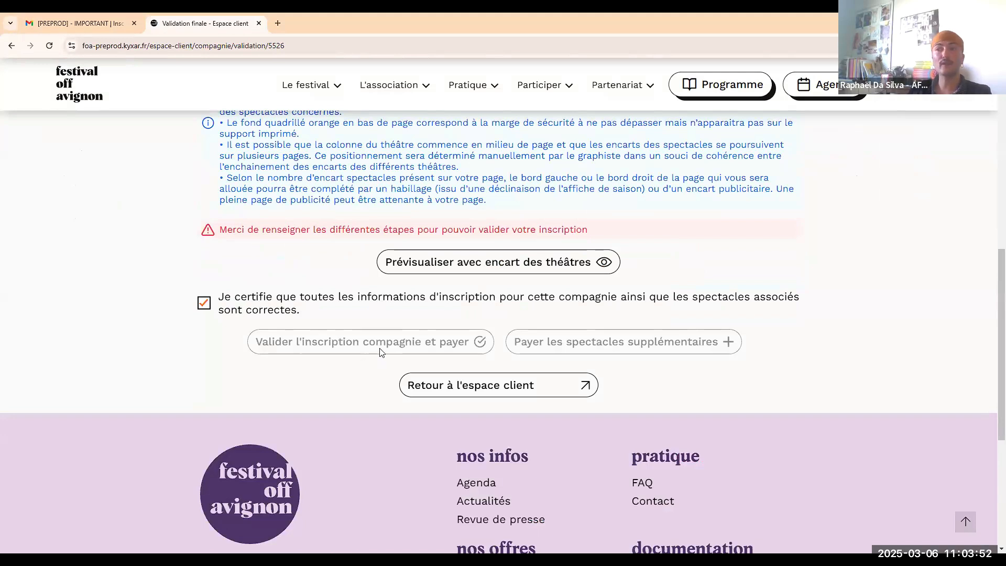
scroll(472, 262, "up", 10)
Go back to Mon espace personnel and open the Étape 3 Paiement Compagnie page.
left_click(310, 155)
scroll(440, 251, "down", 3)
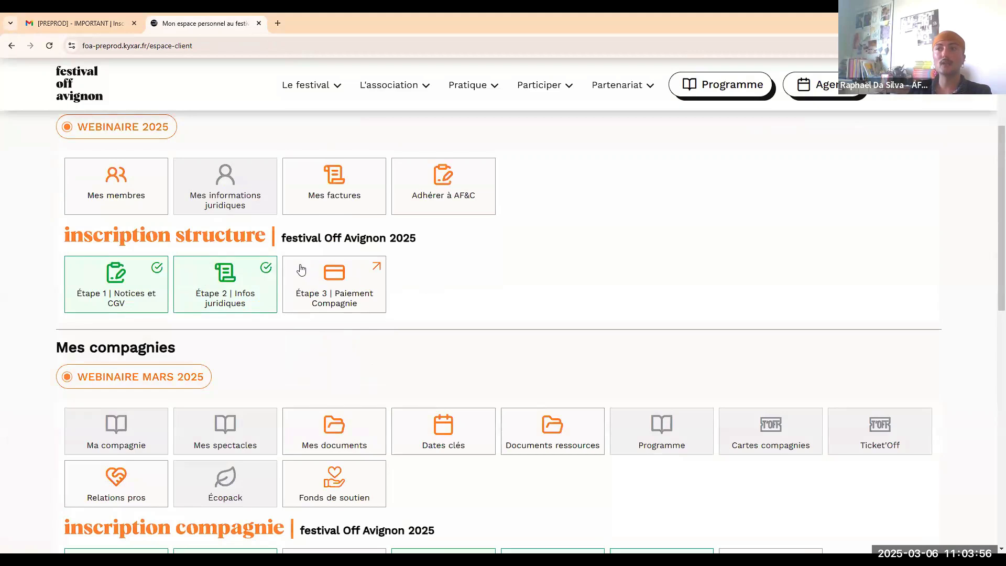
left_click(335, 286)
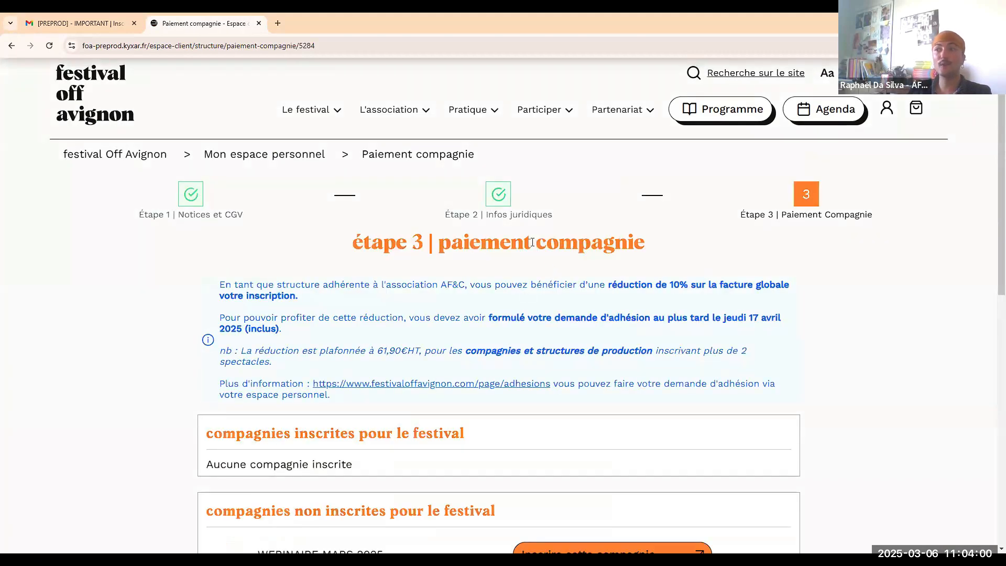
scroll(546, 253, "down", 1)
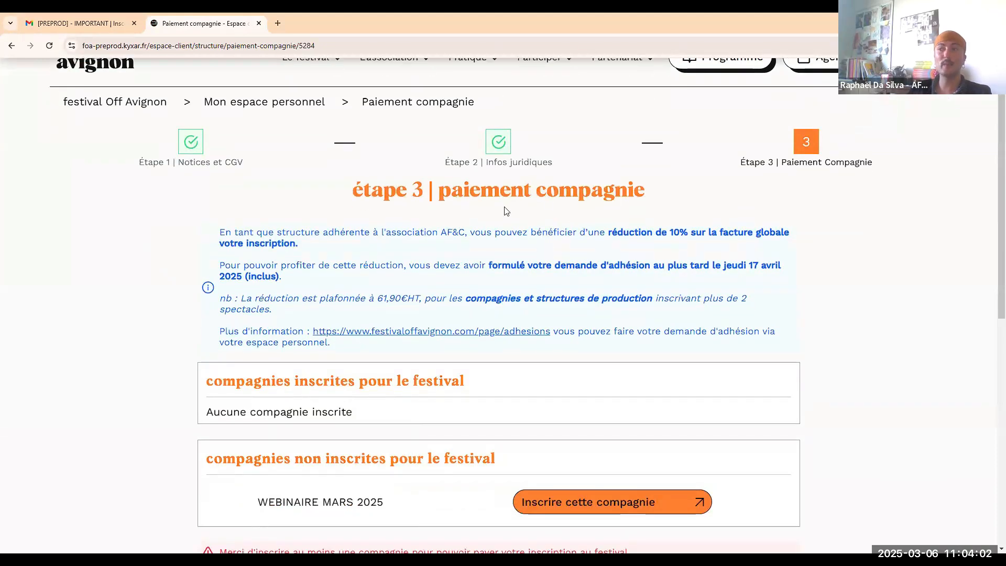
scroll(504, 209, "down", 3)
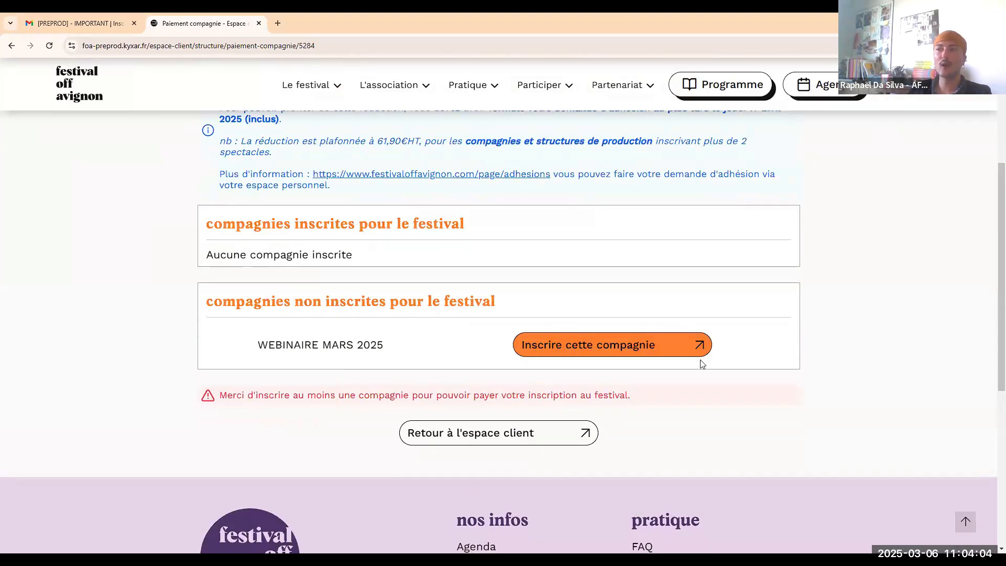